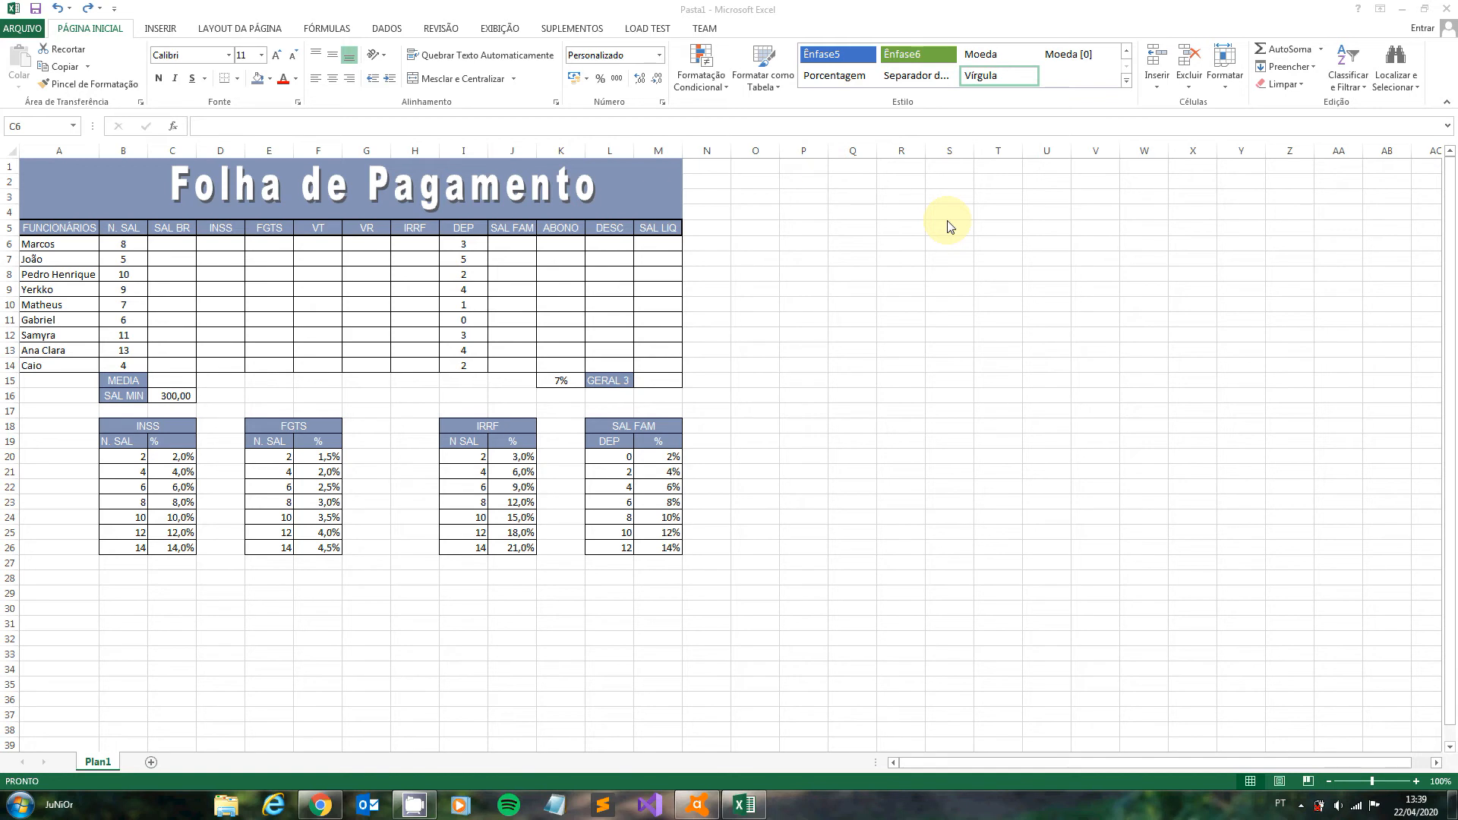
- Rename the gross salary header in C5 to SAL BRUTO and autofit column C to its contents
left_click(182, 227)
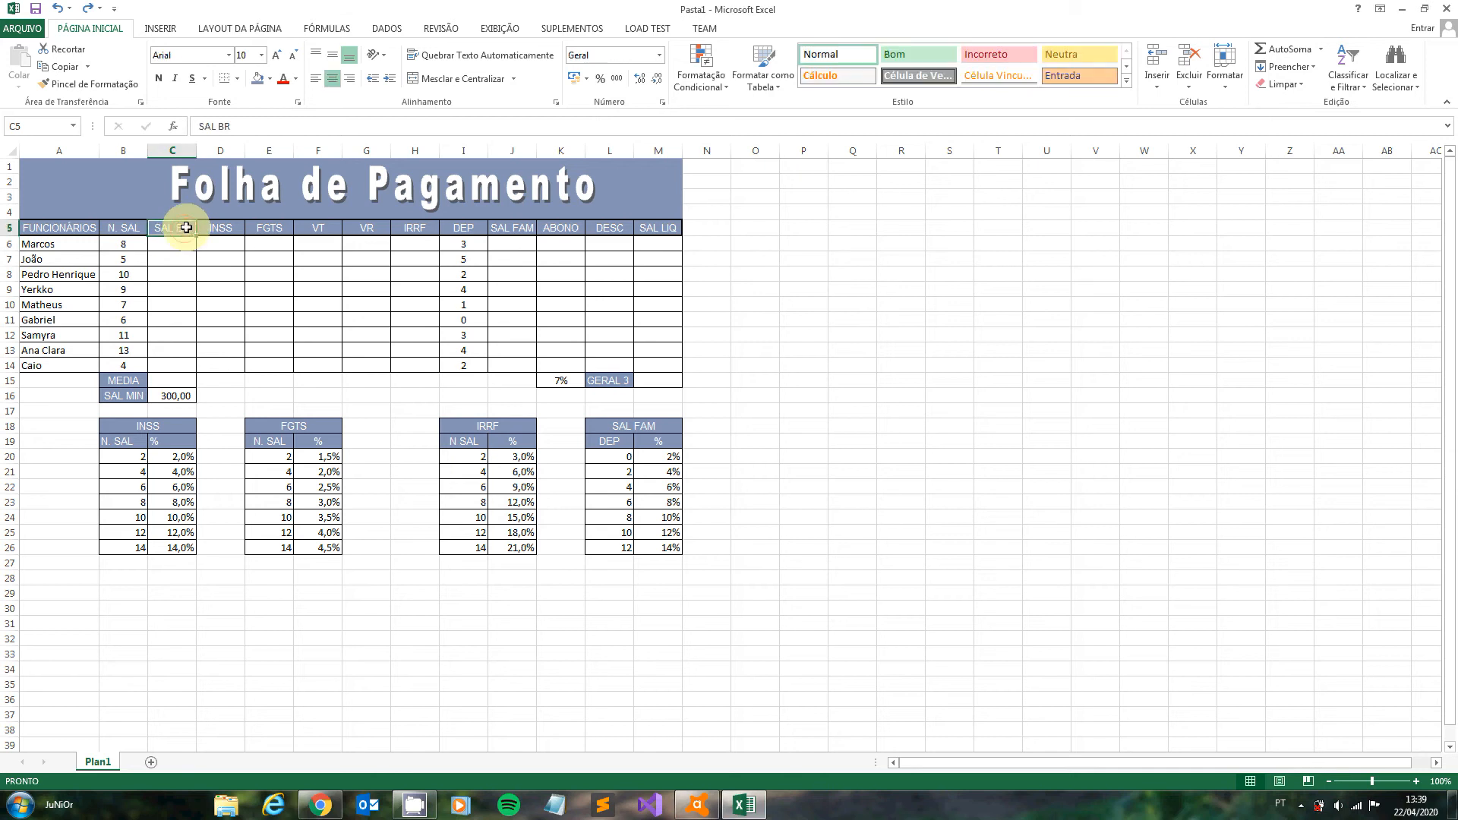
left_click(233, 128)
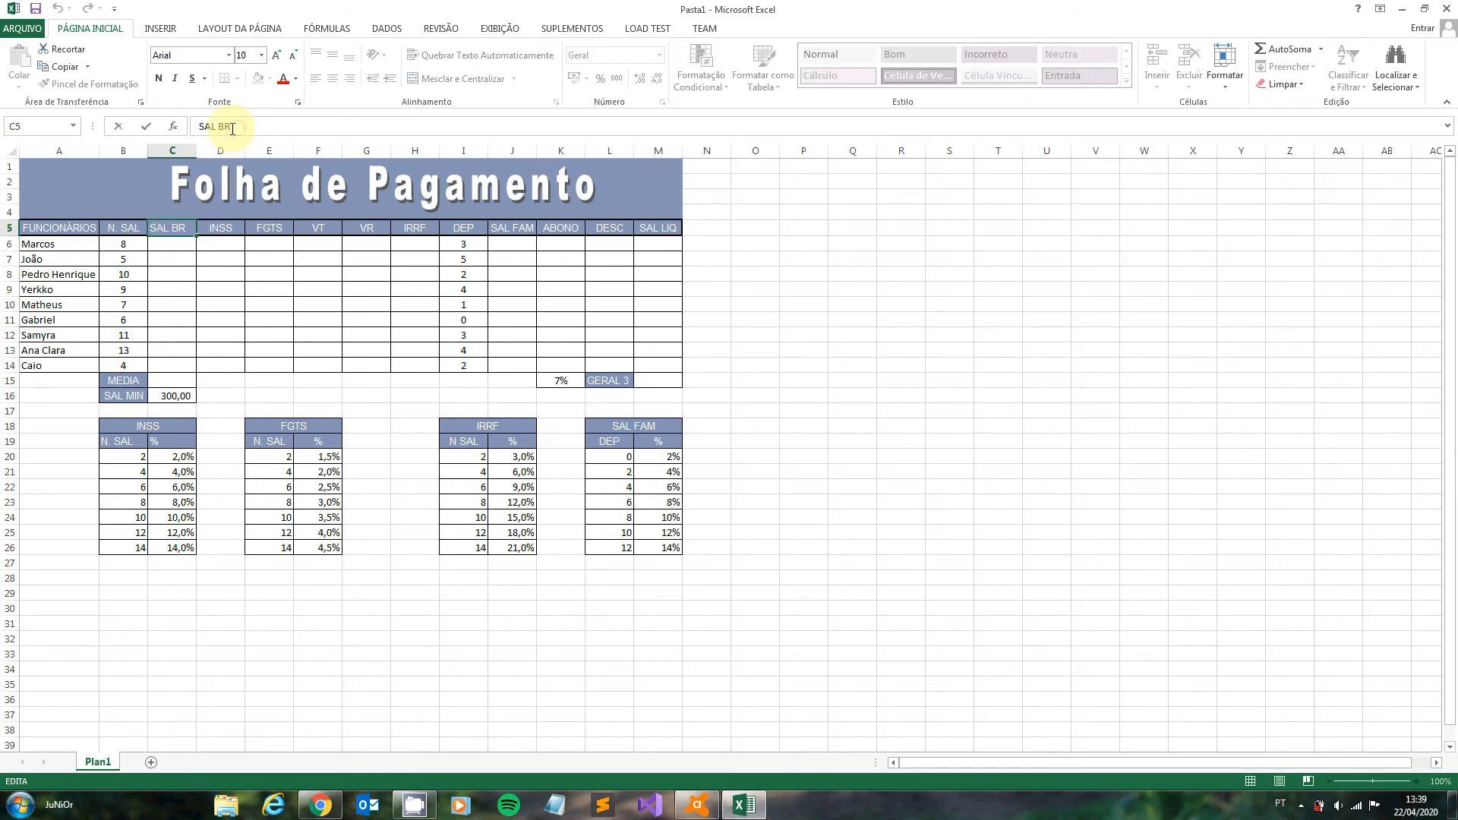
type("UTO")
left_click(171, 305)
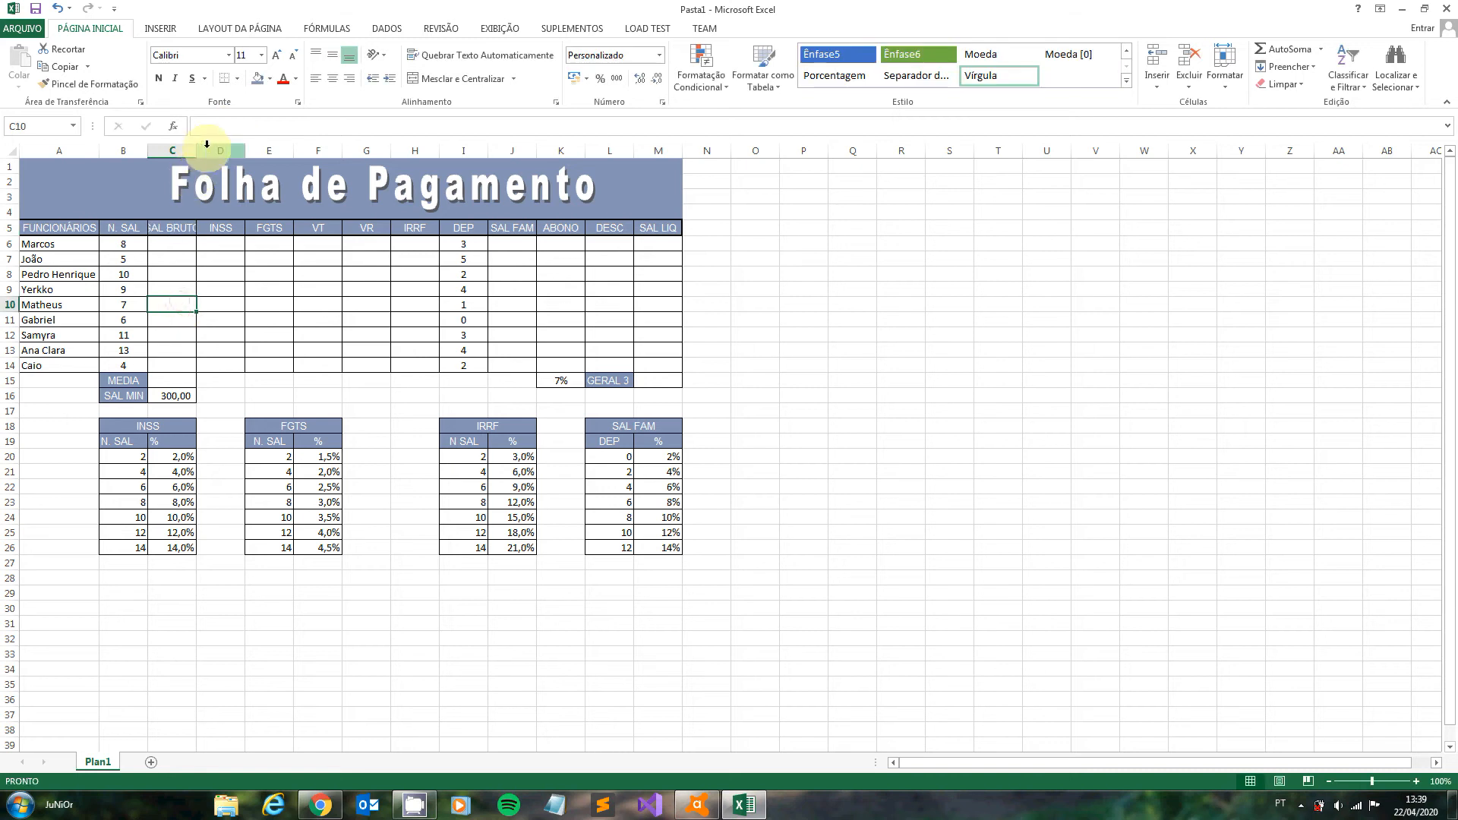
double_click(196, 155)
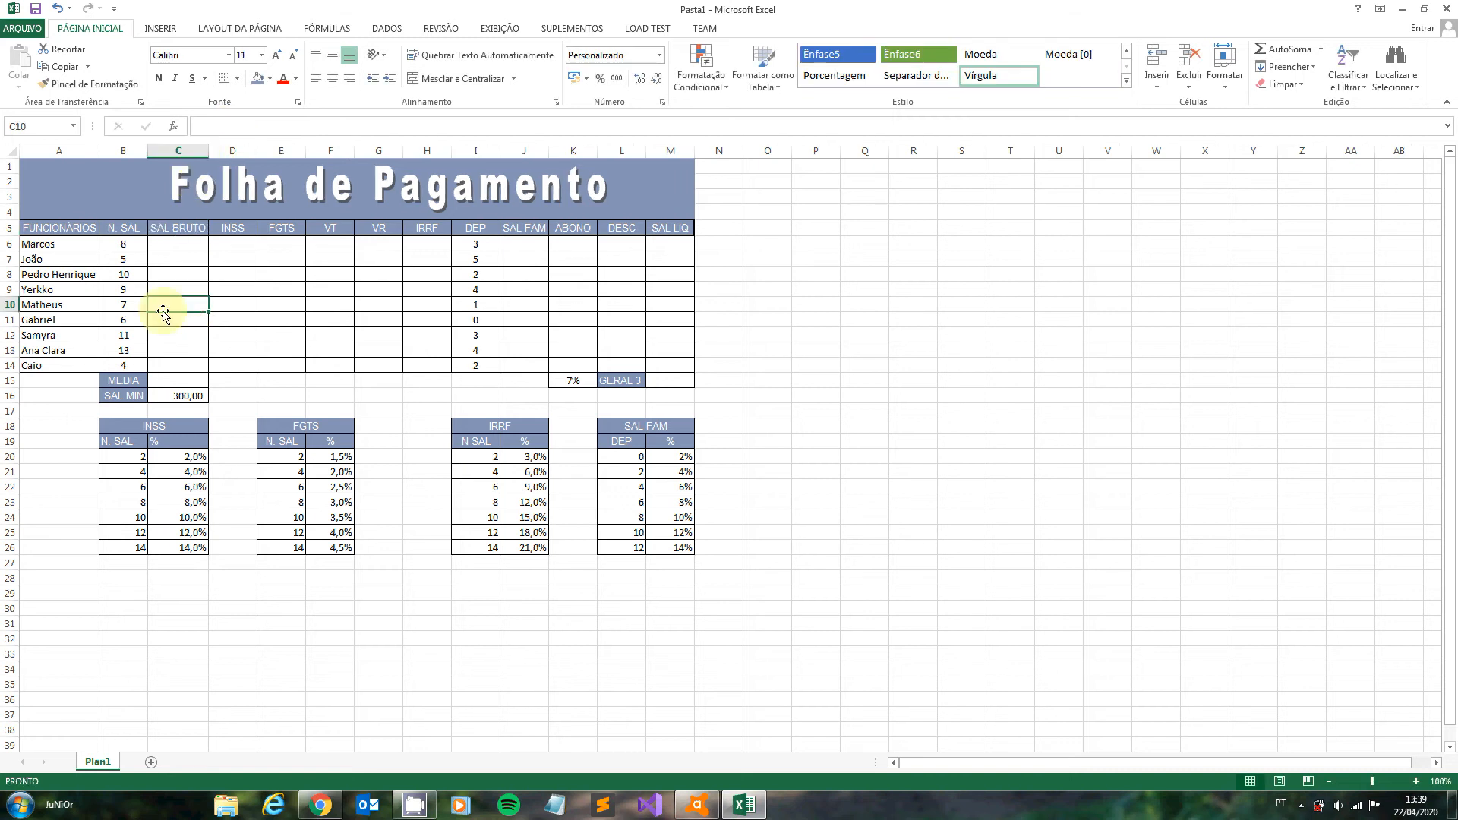
- Set the minimum salary (SAL MIN) in C16 to 998
double_click(188, 398)
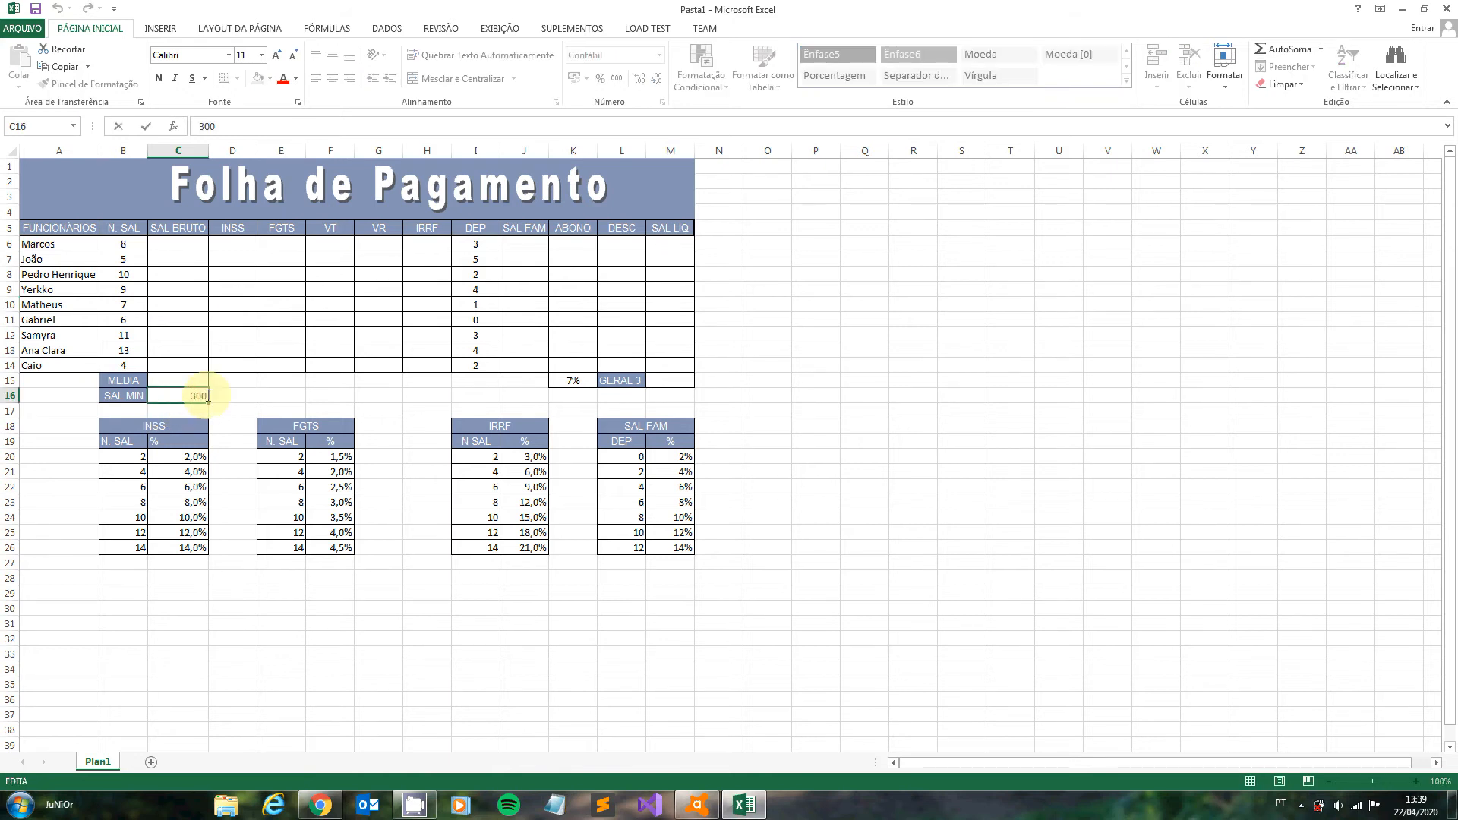
key("BackSpace")
key("BackSpace")
key("BackSpace")
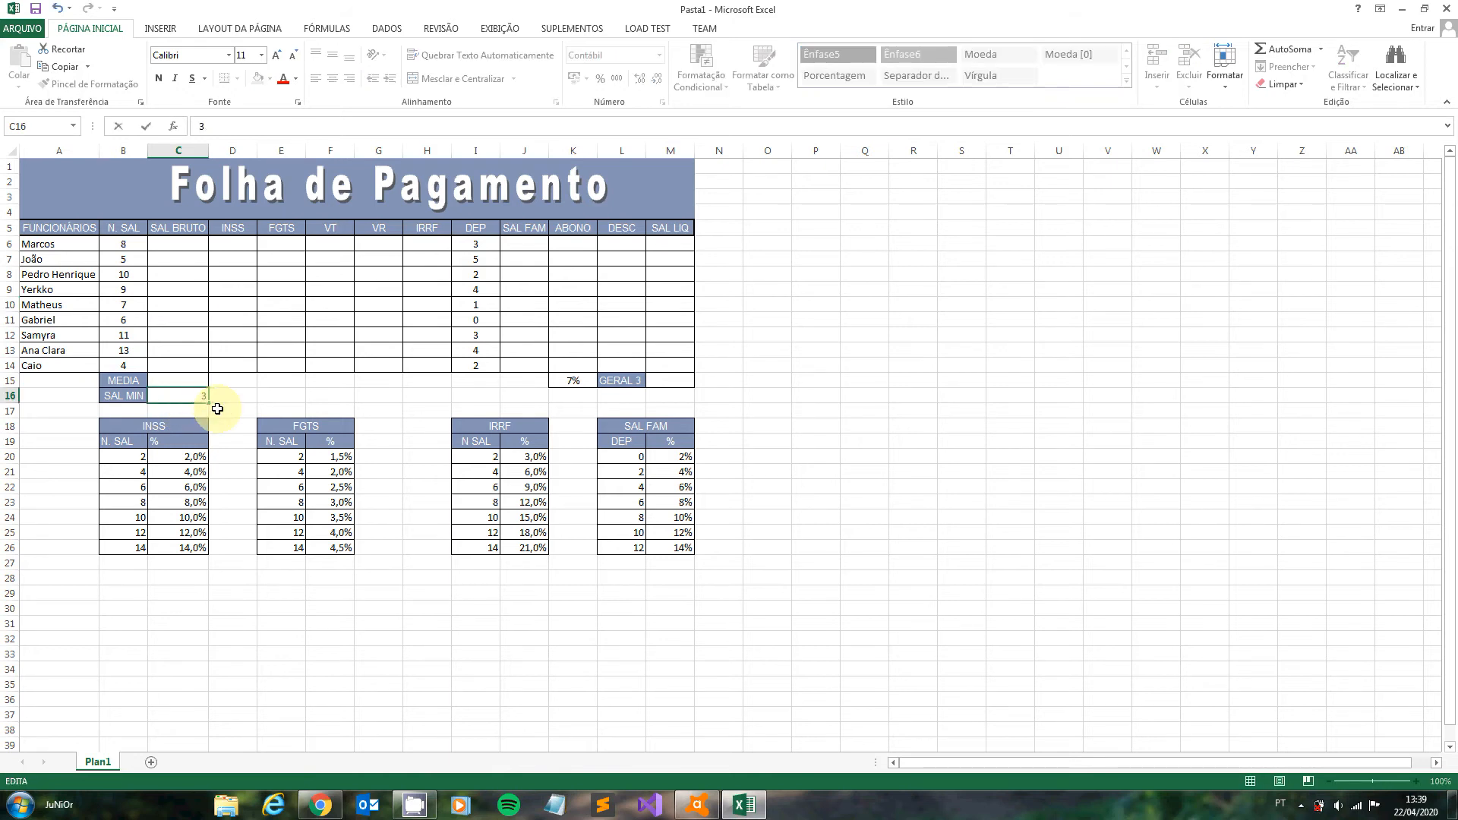
type("998")
key("Return")
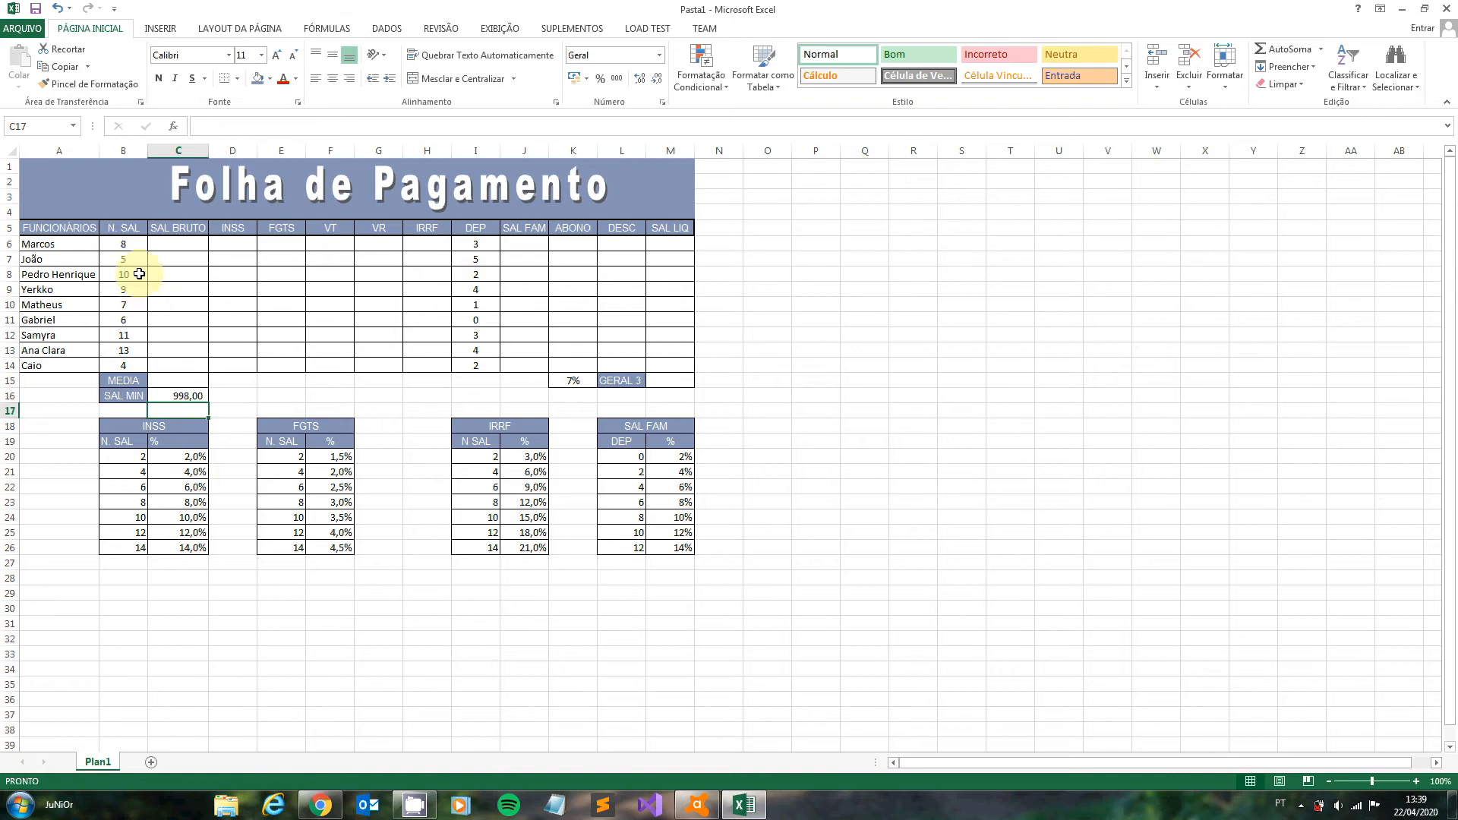
- Calculate the first employee's gross salary in C6 with the formula =C16*B6
left_click(164, 240)
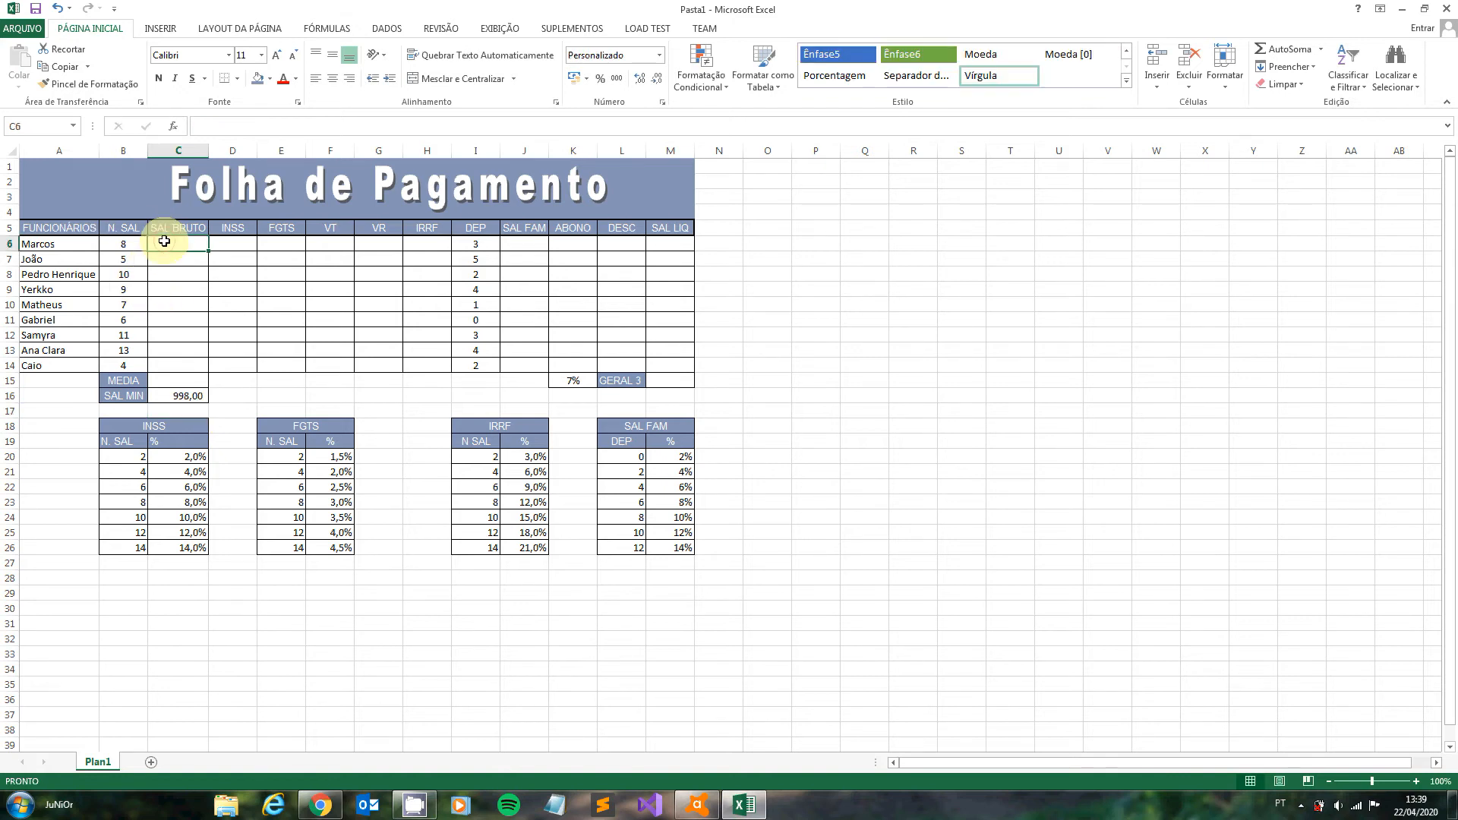
type("=")
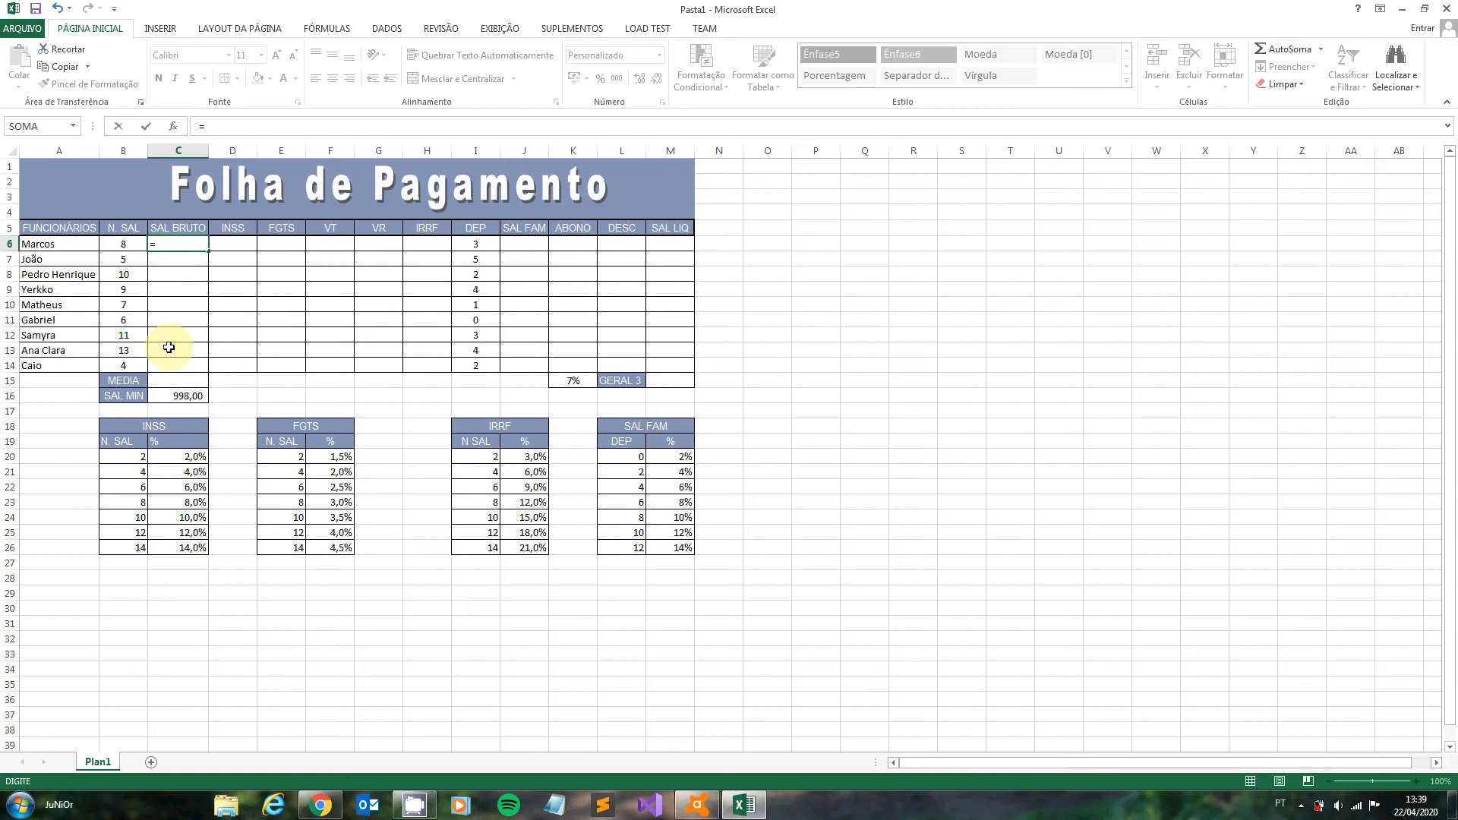
left_click(183, 391)
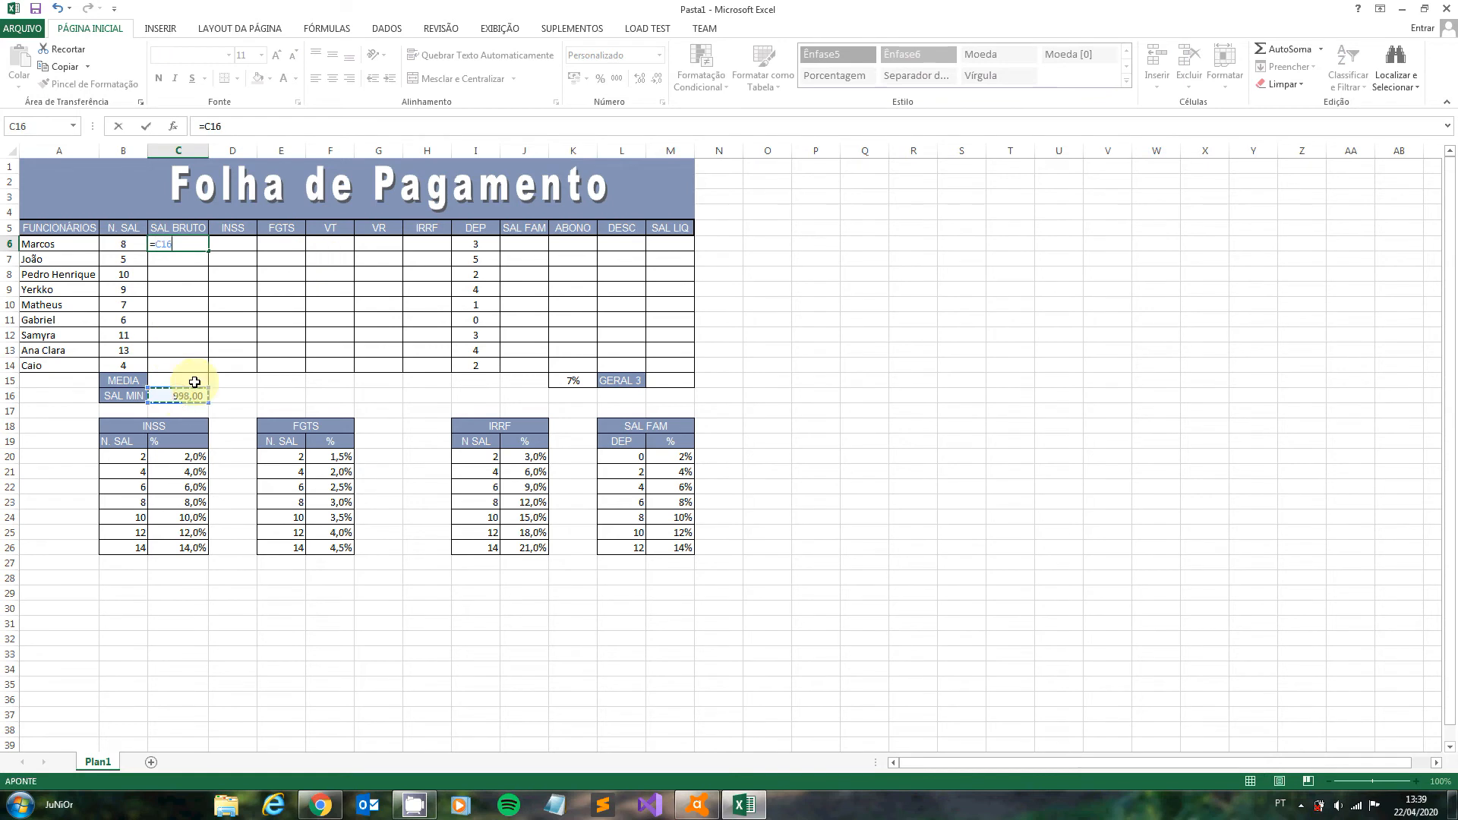
type("*")
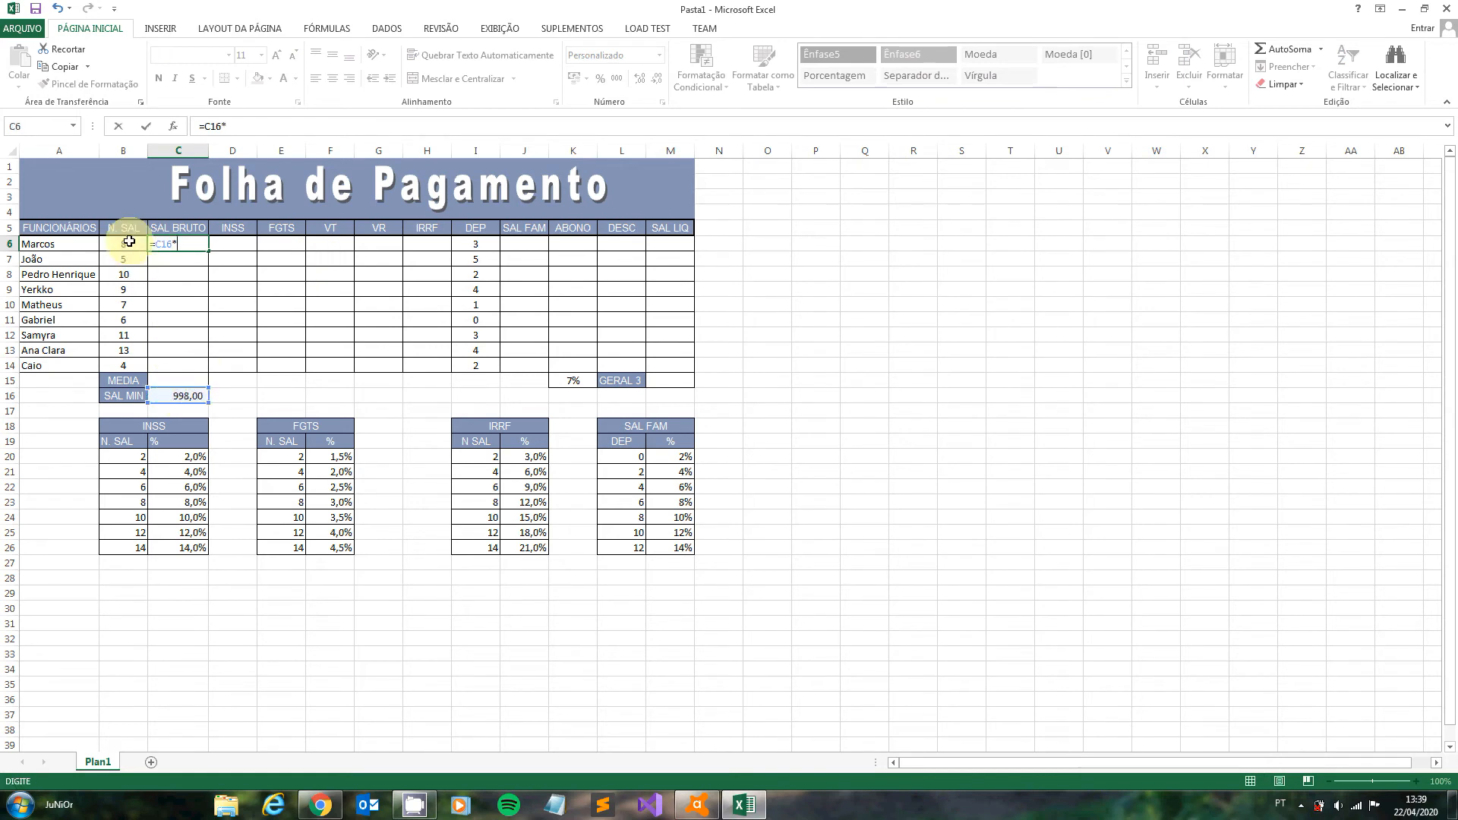
left_click(123, 243)
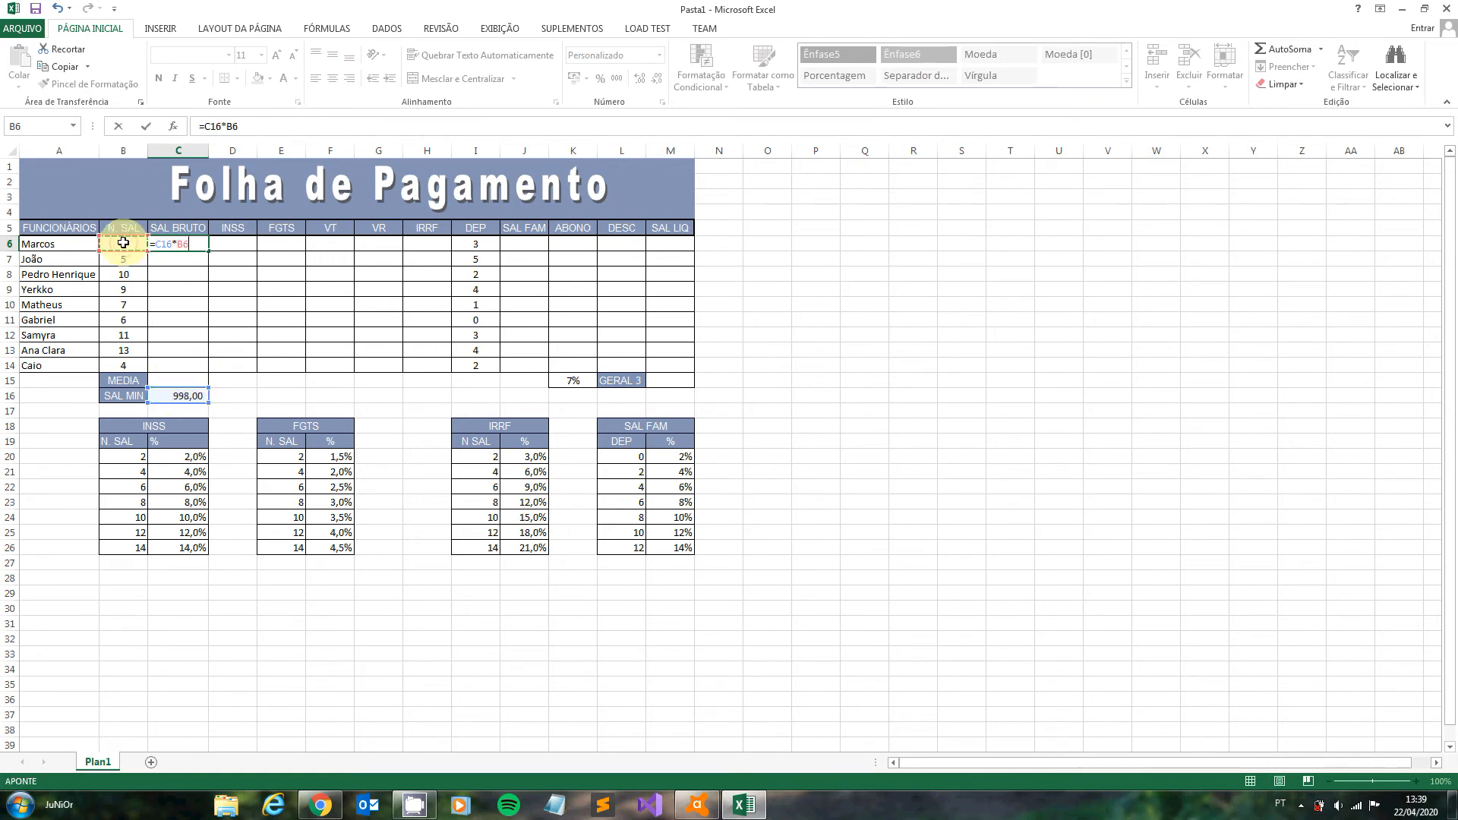
key("Return")
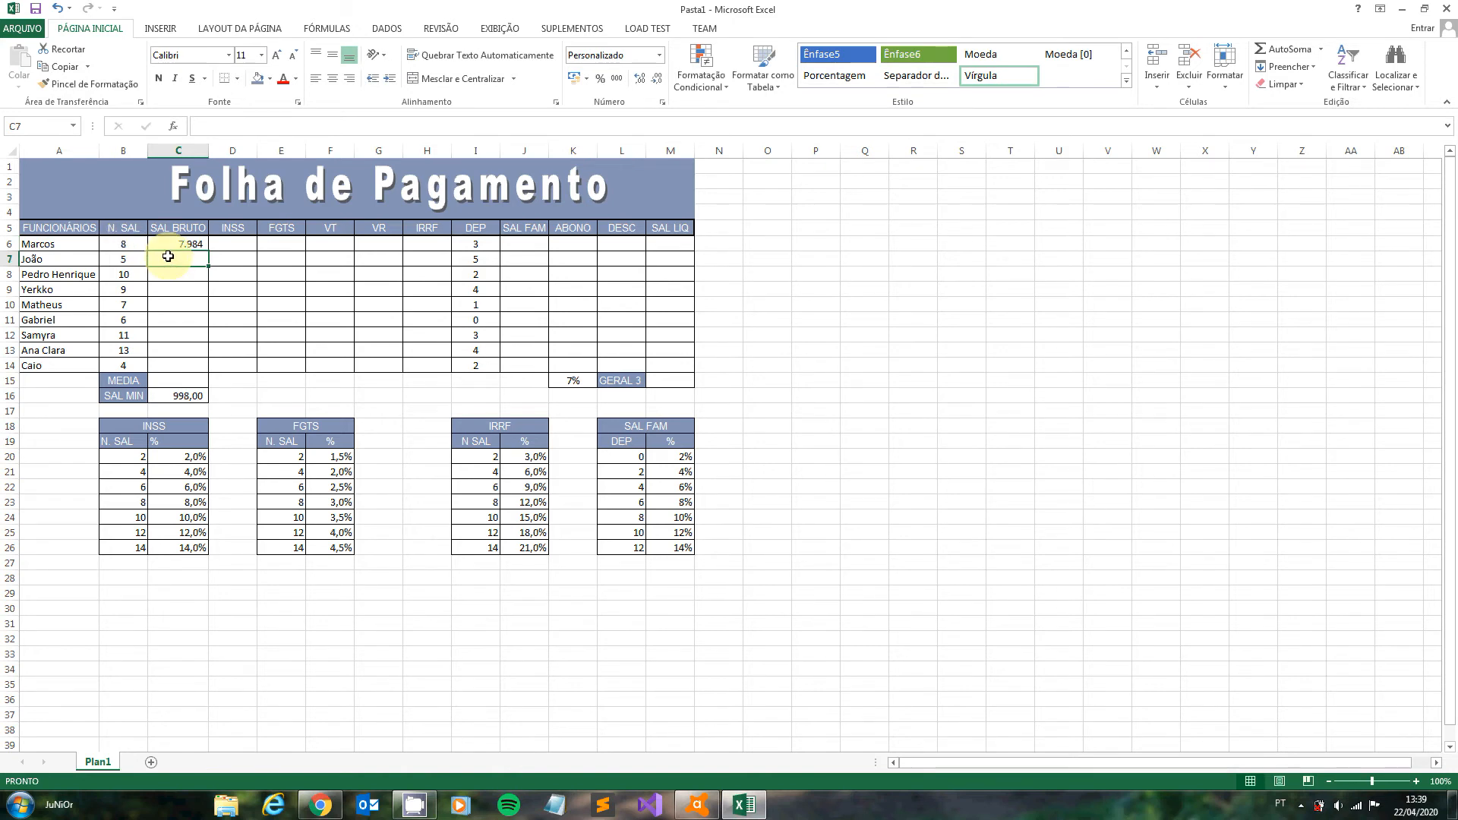
- Calculate the second employee's gross salary in C7 with the formula =C16*B7
type("=")
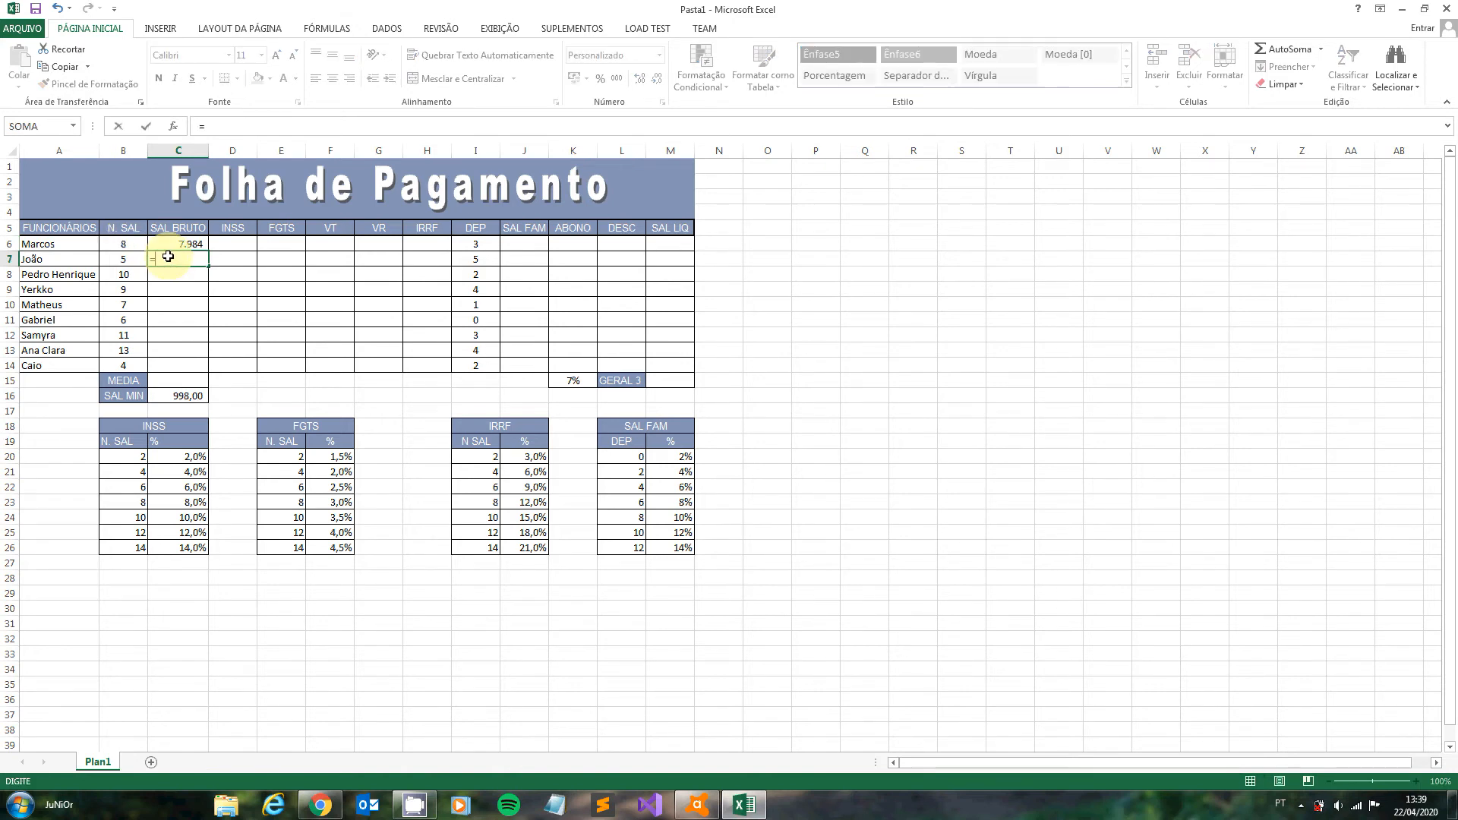
left_click(184, 397)
type("*")
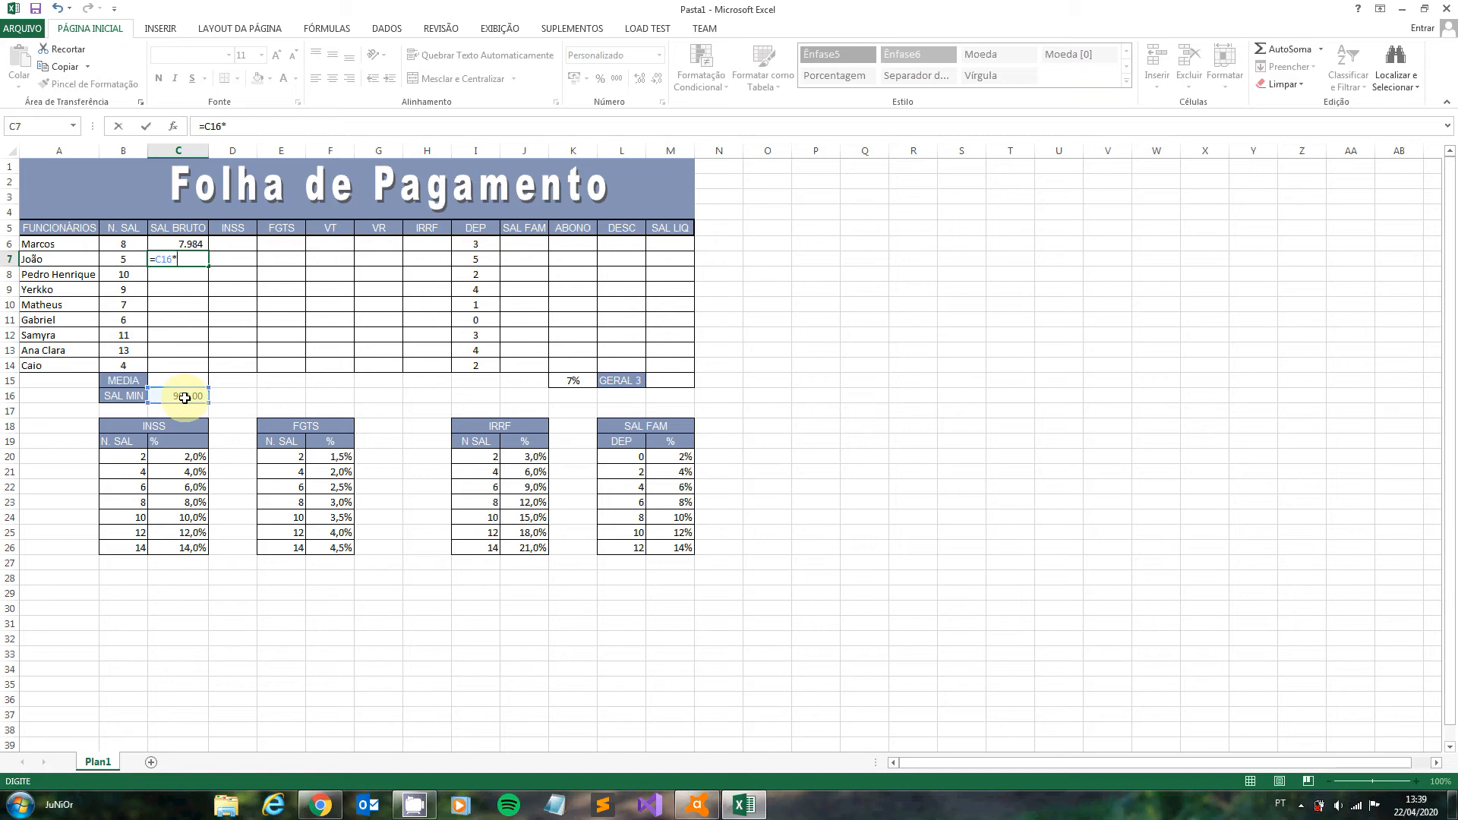
left_click(127, 257)
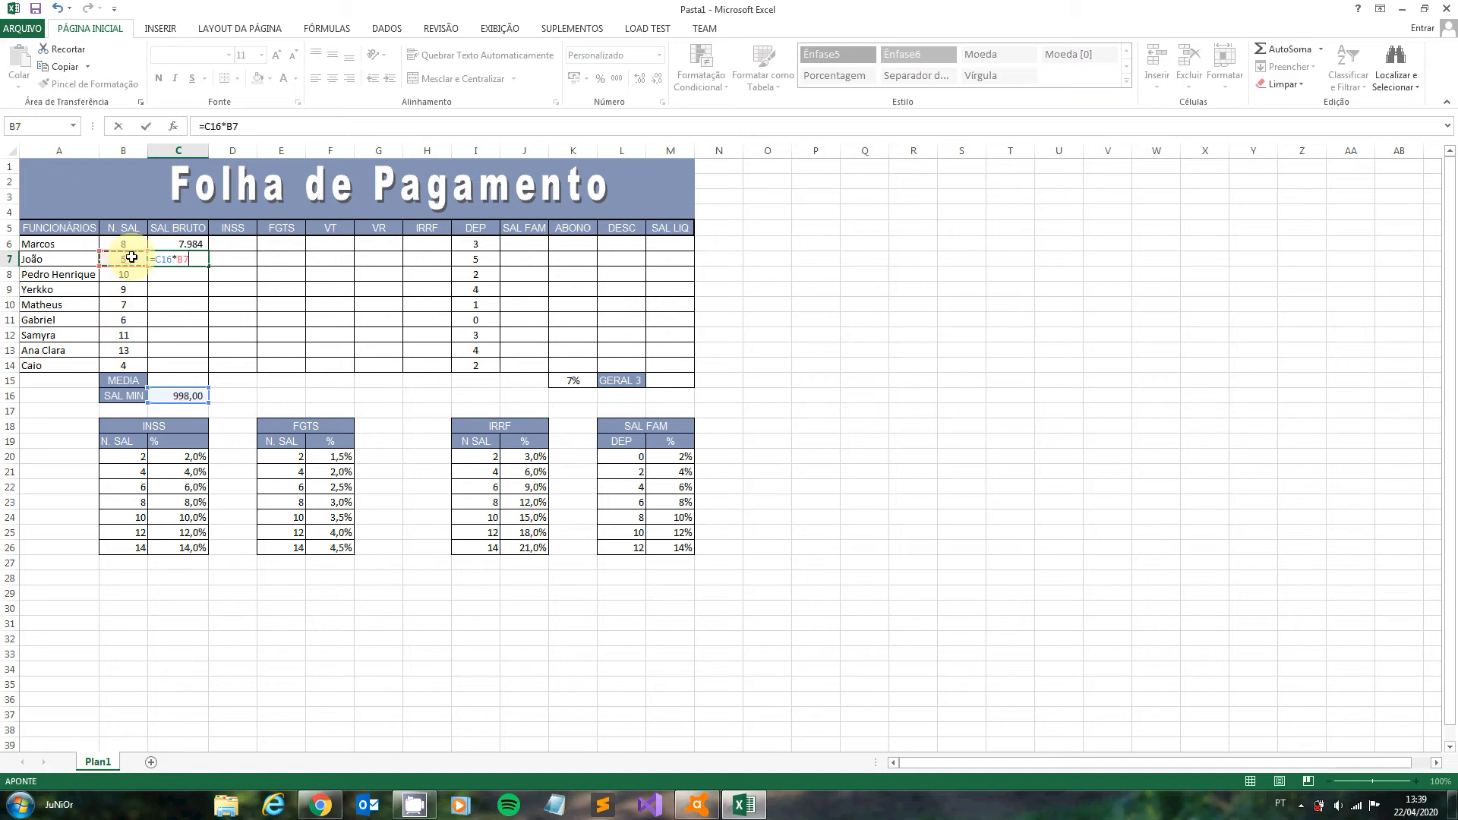
key("Return")
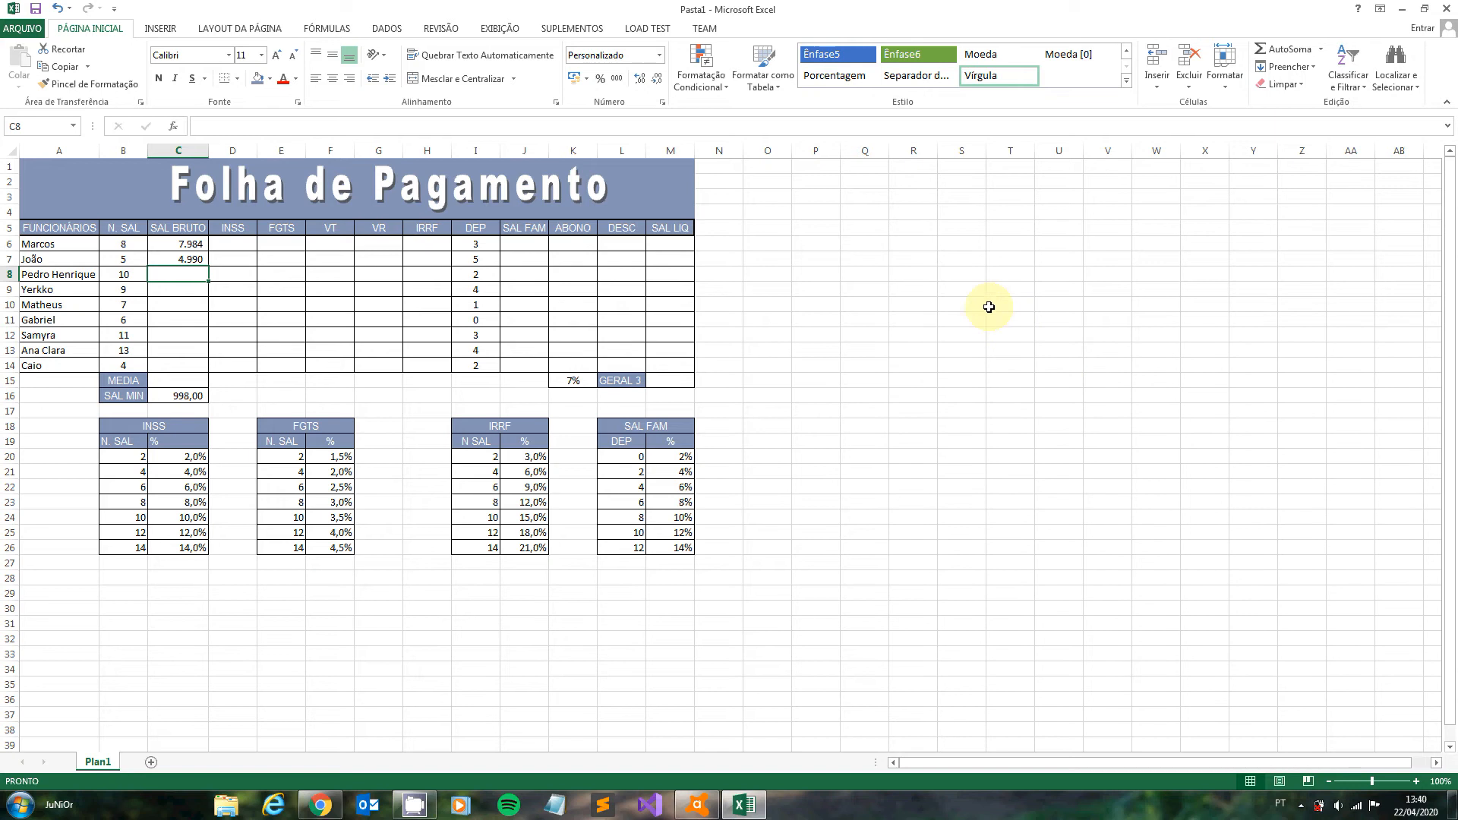
- Enter 1 and 2 in R6 and R7 and extend the series down to 30 in R35
left_click(930, 249)
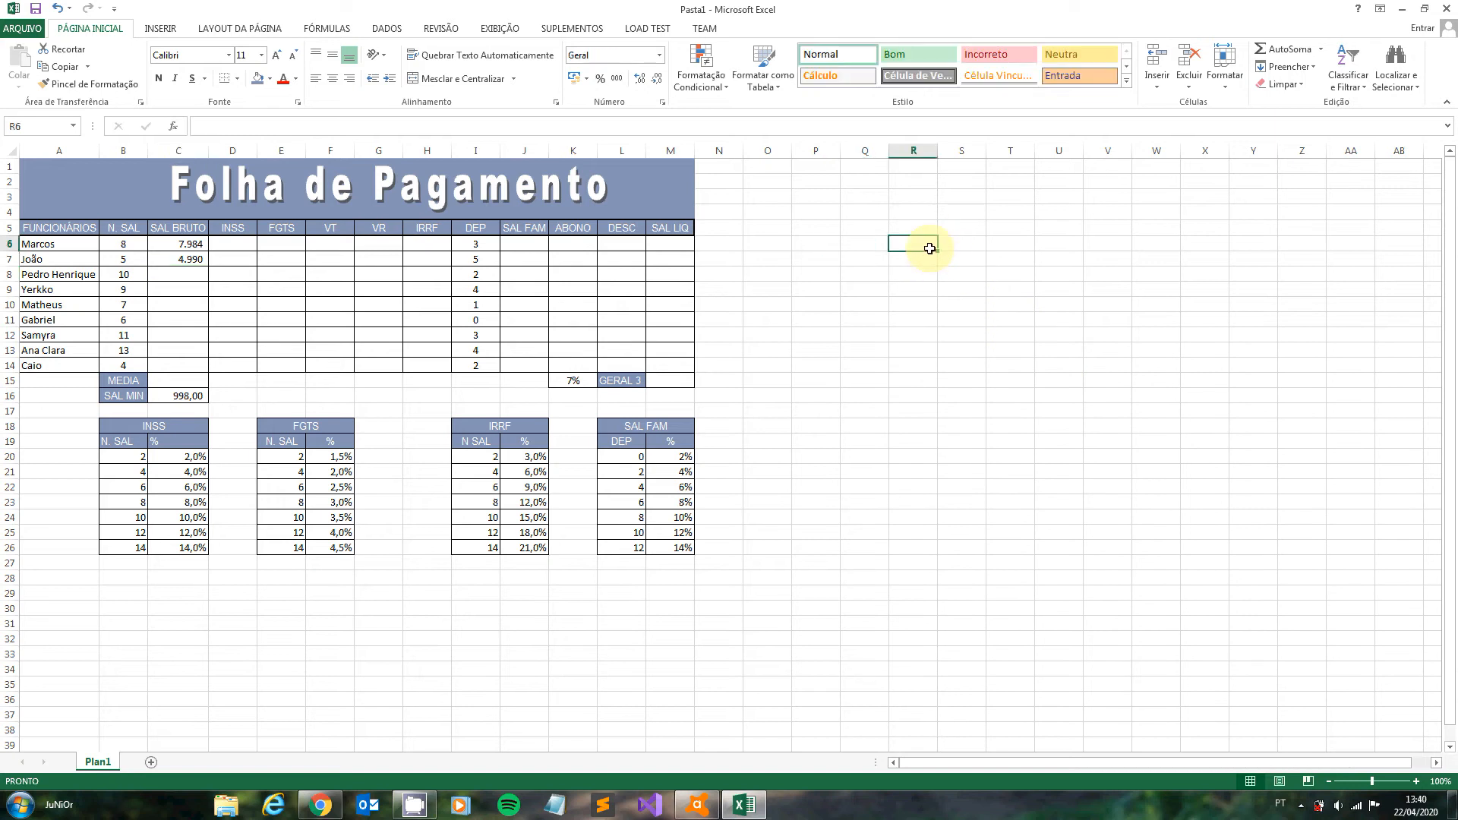
type("1")
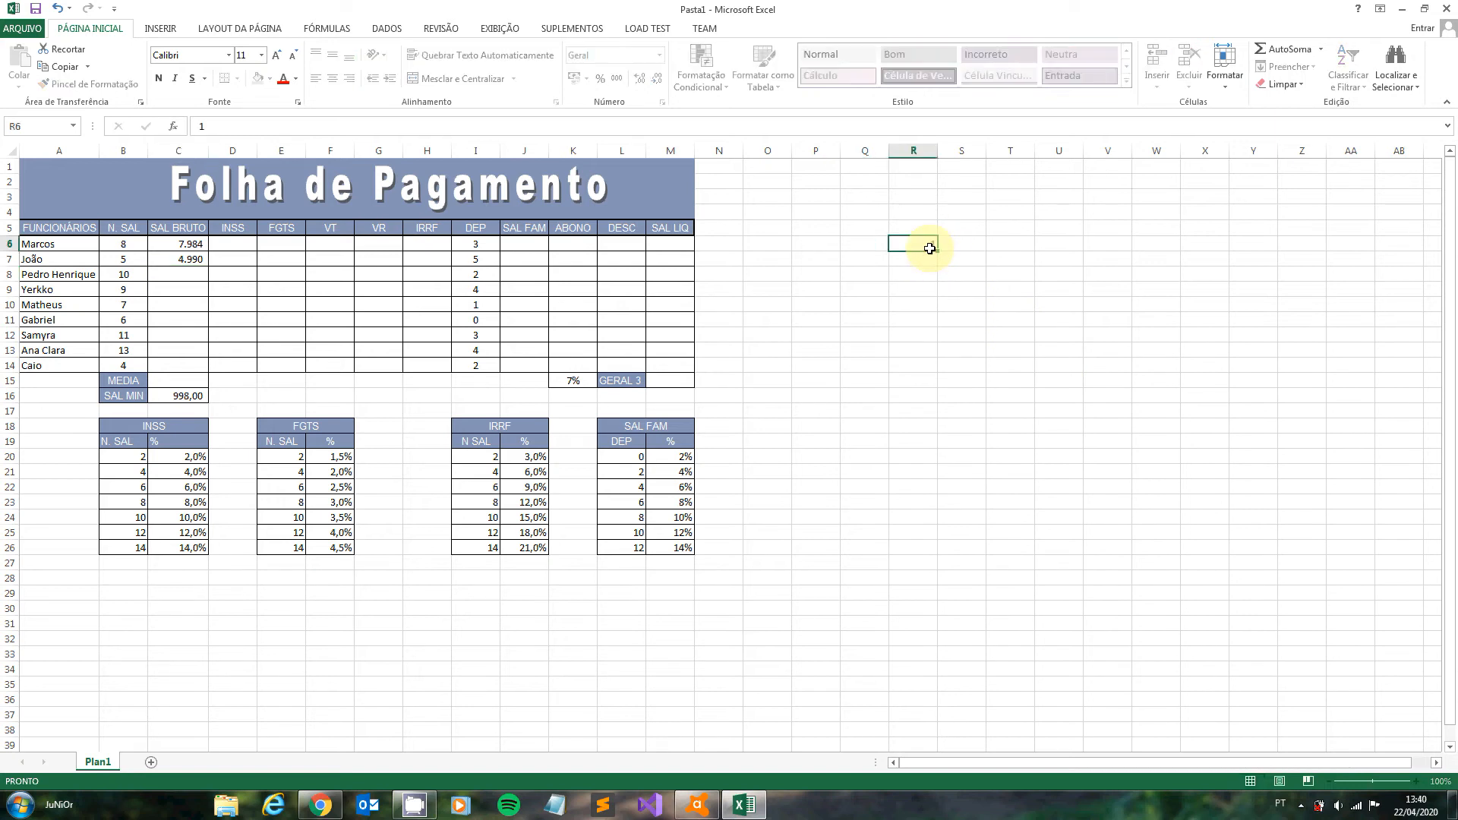
key("Return")
type("2")
key("Return")
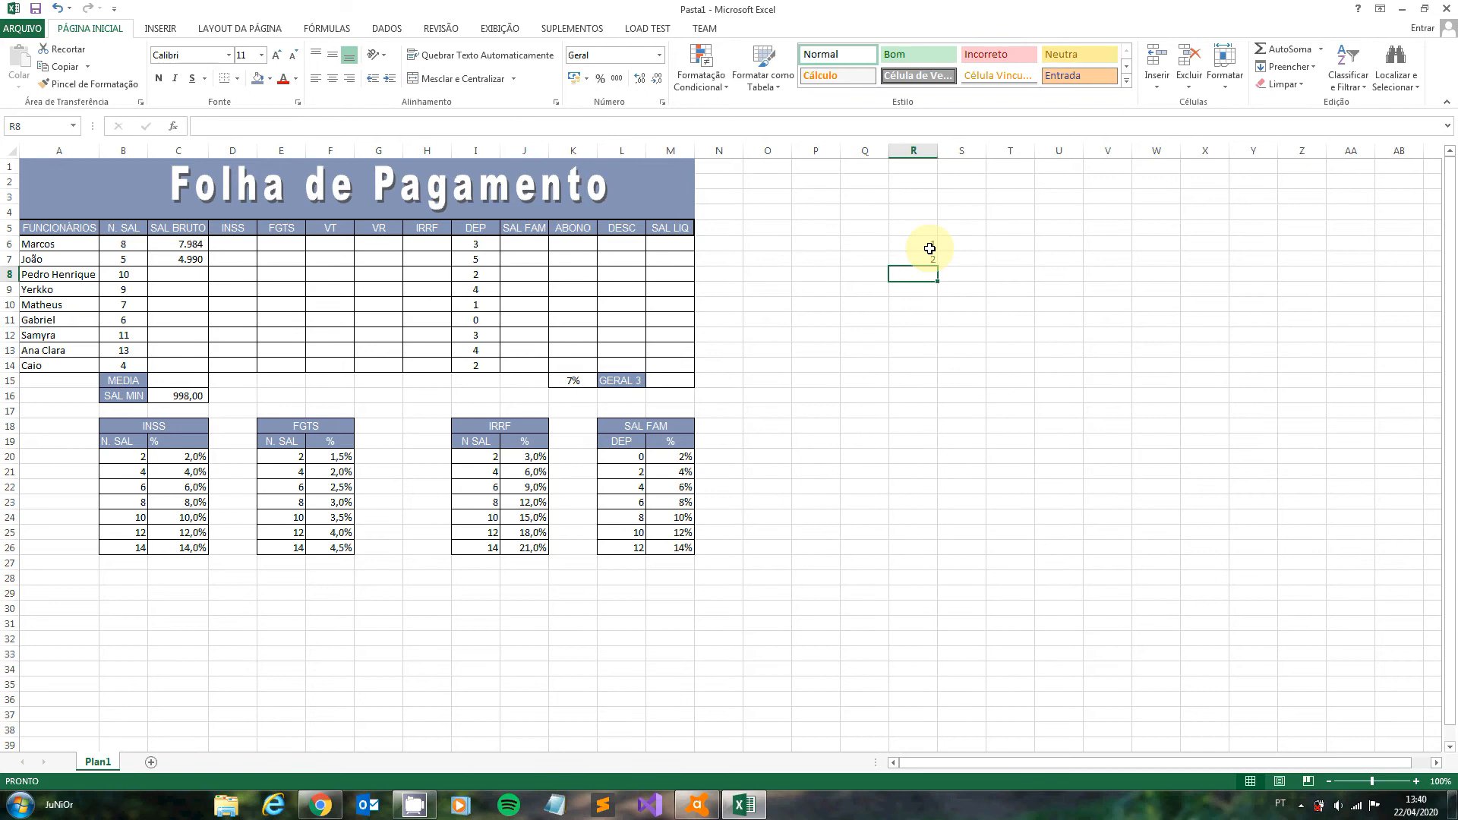
left_click(930, 249)
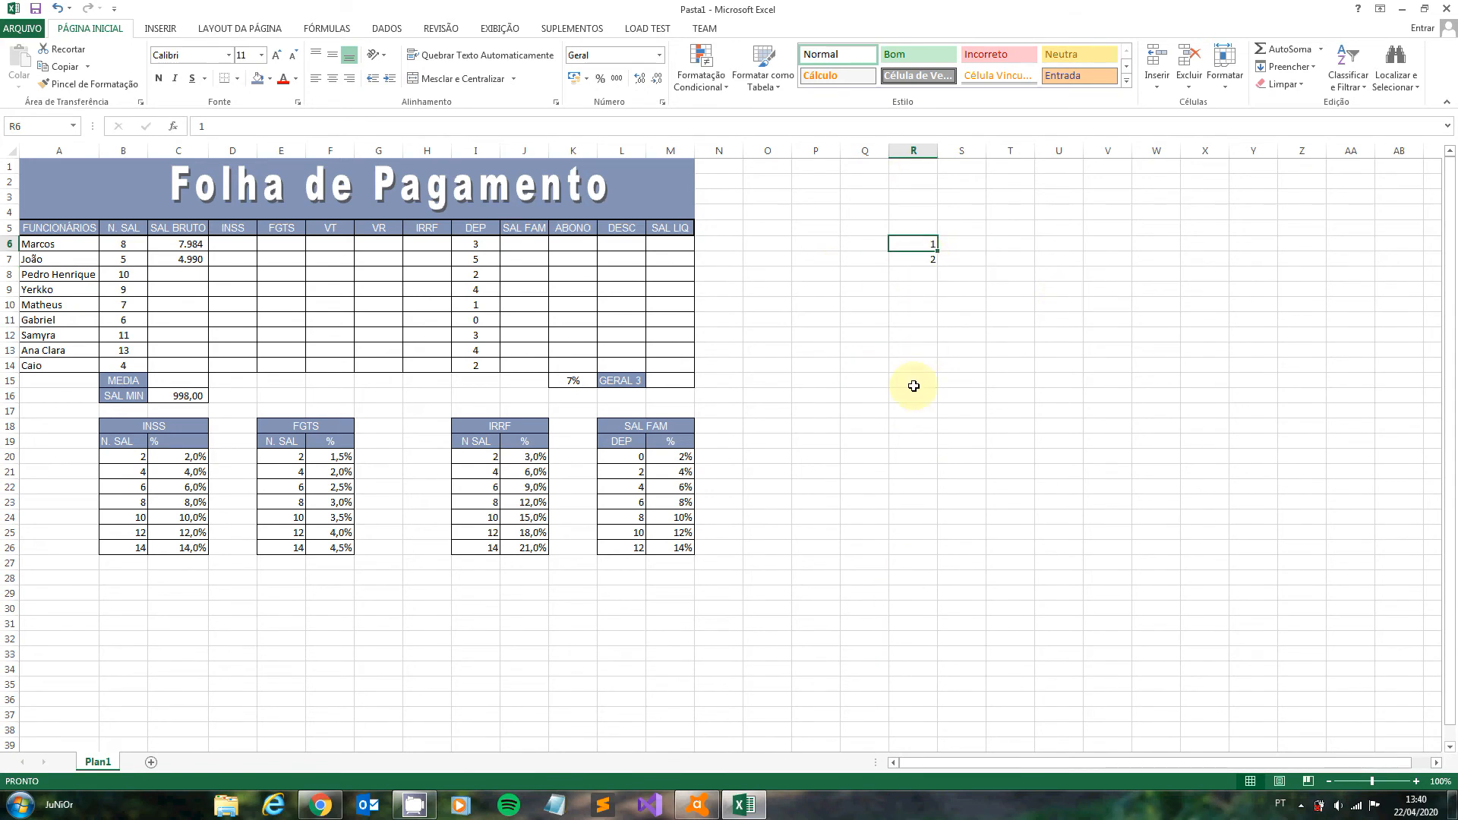
left_click_drag(923, 243, 926, 259)
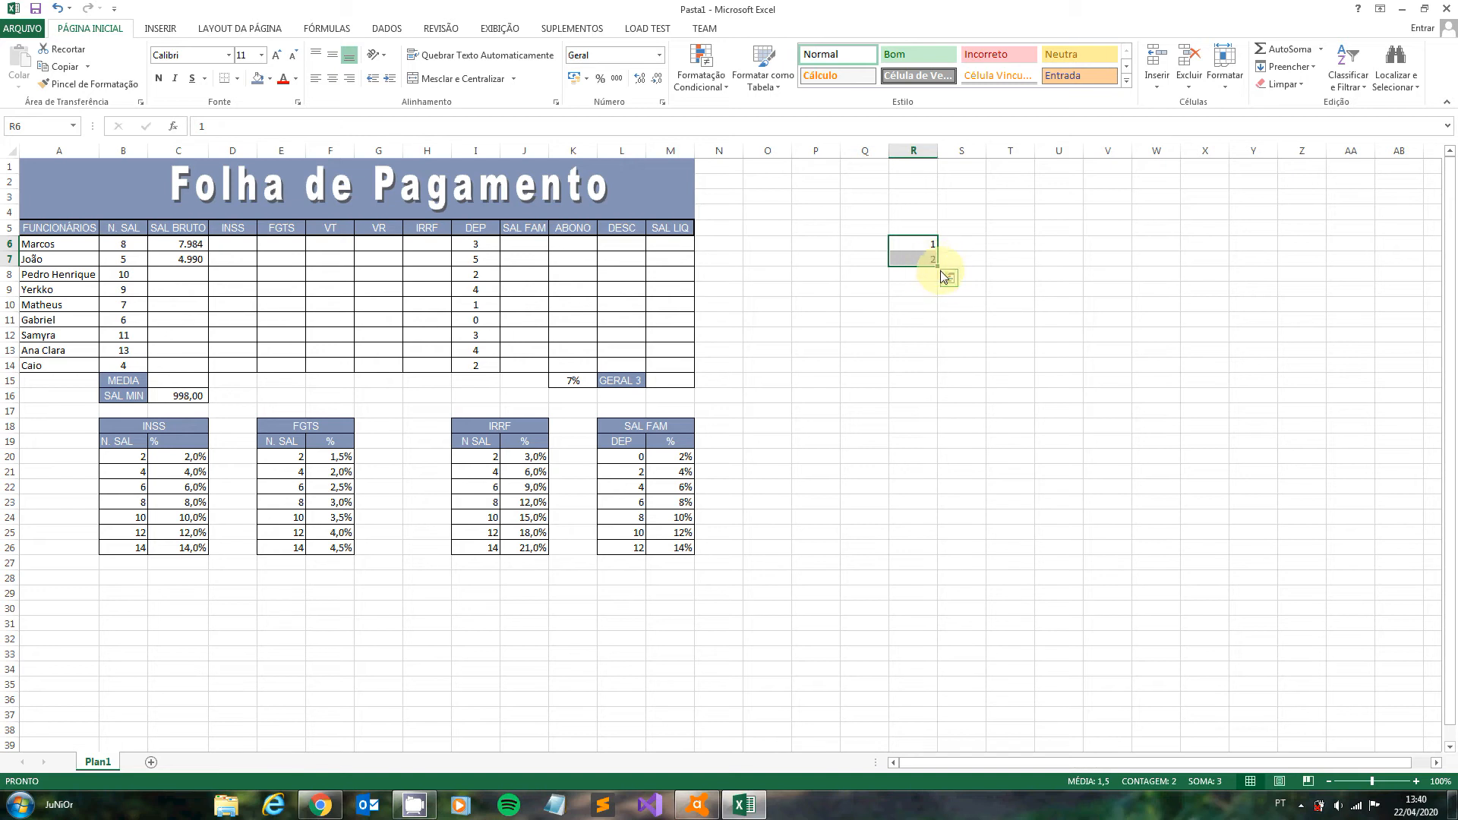
left_click_drag(939, 267, 949, 684)
left_click(1218, 314)
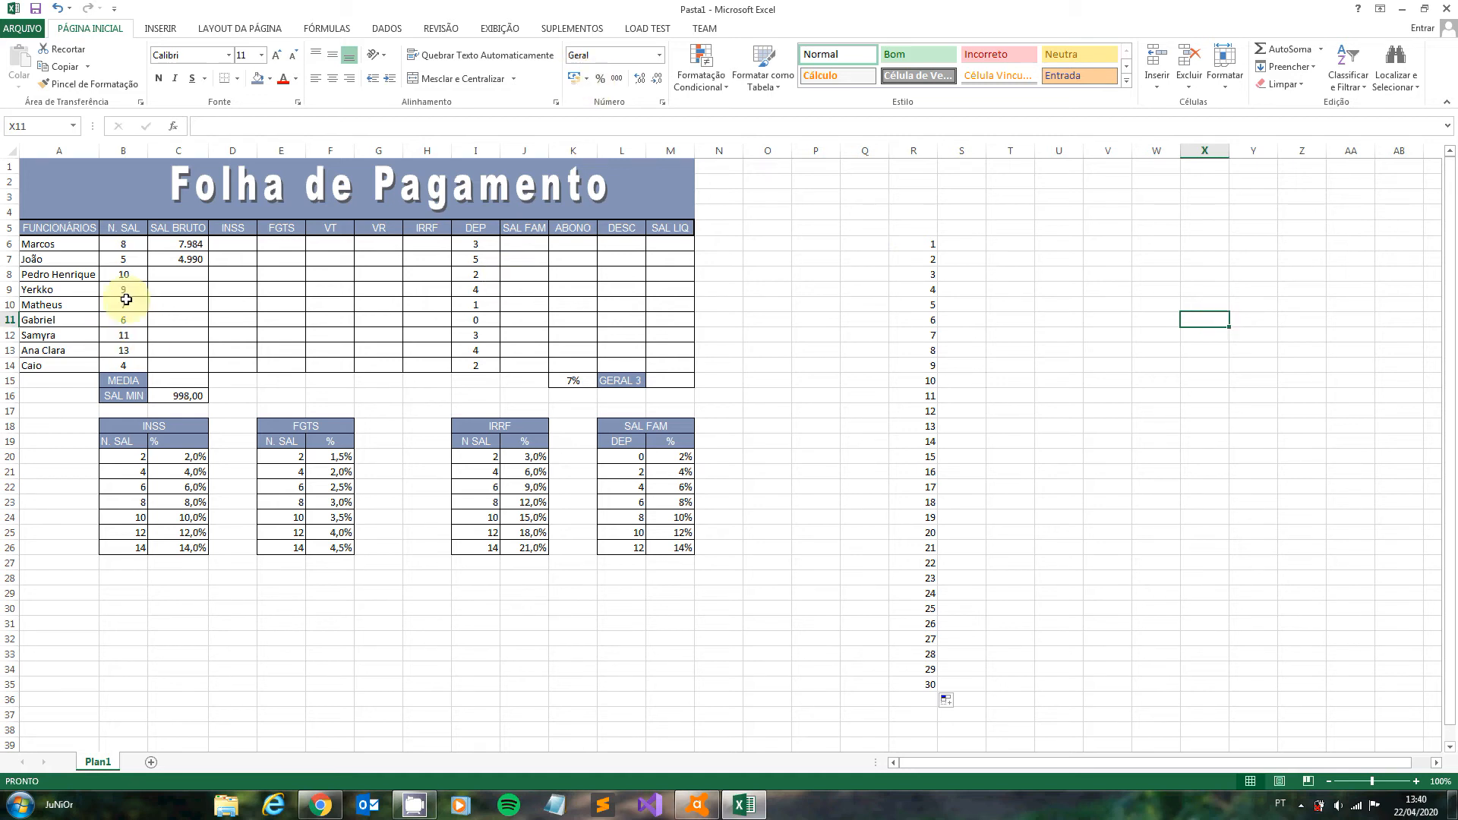
left_click(127, 241)
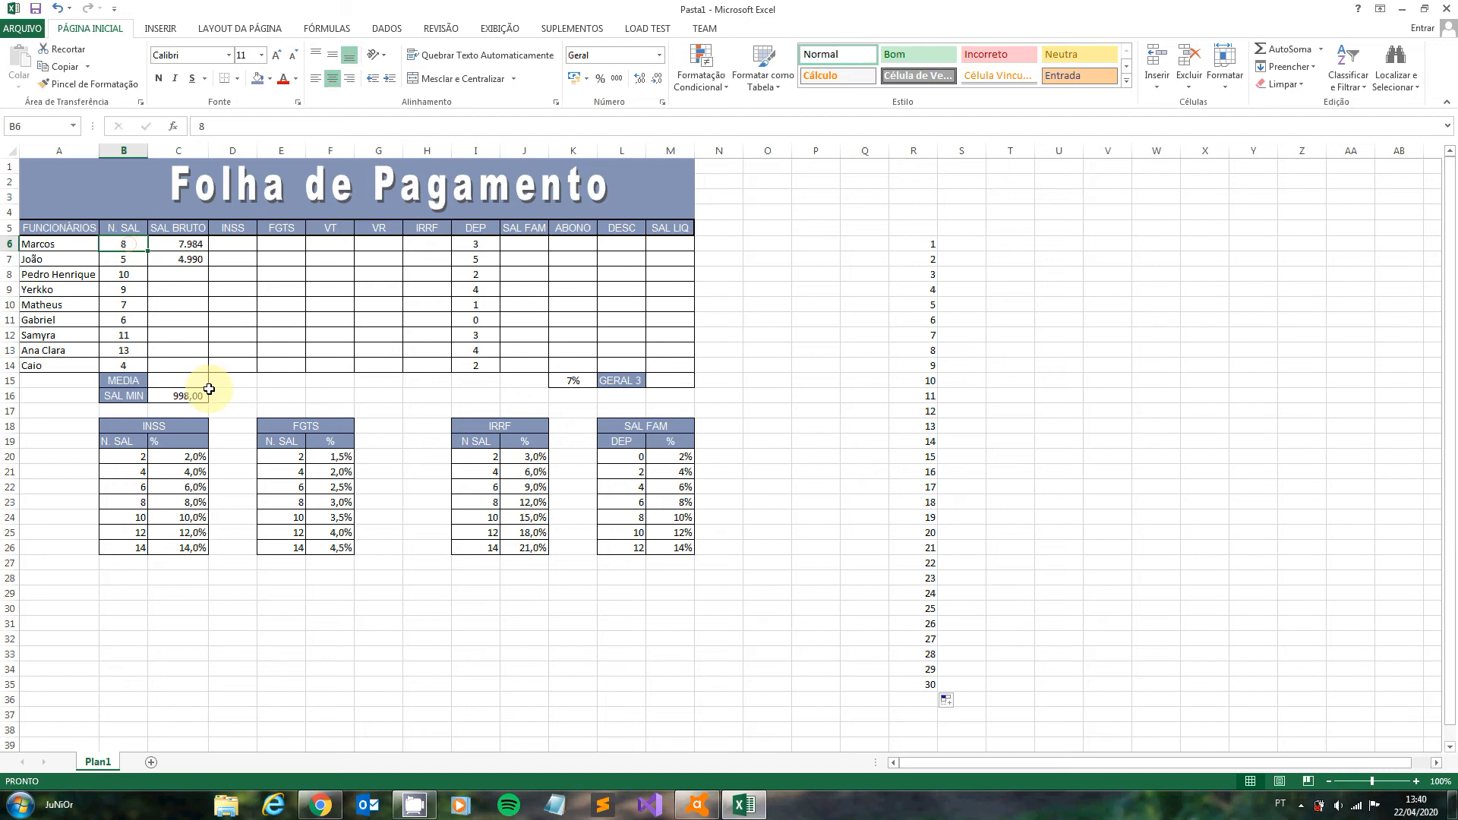
left_click(189, 395)
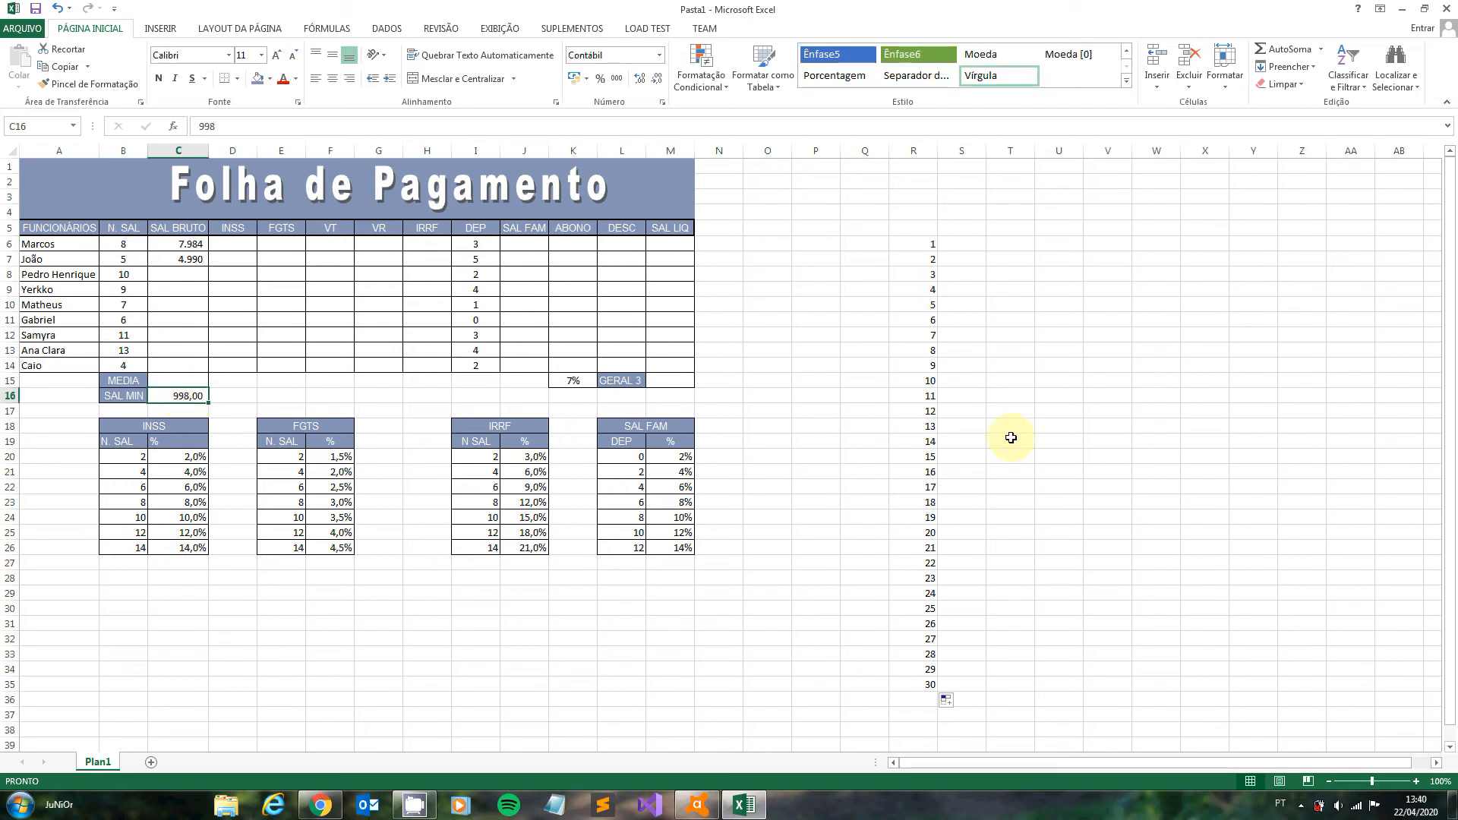
- Enter the formula =R6*10 in T6 and fill it down to T35
left_click(1022, 248)
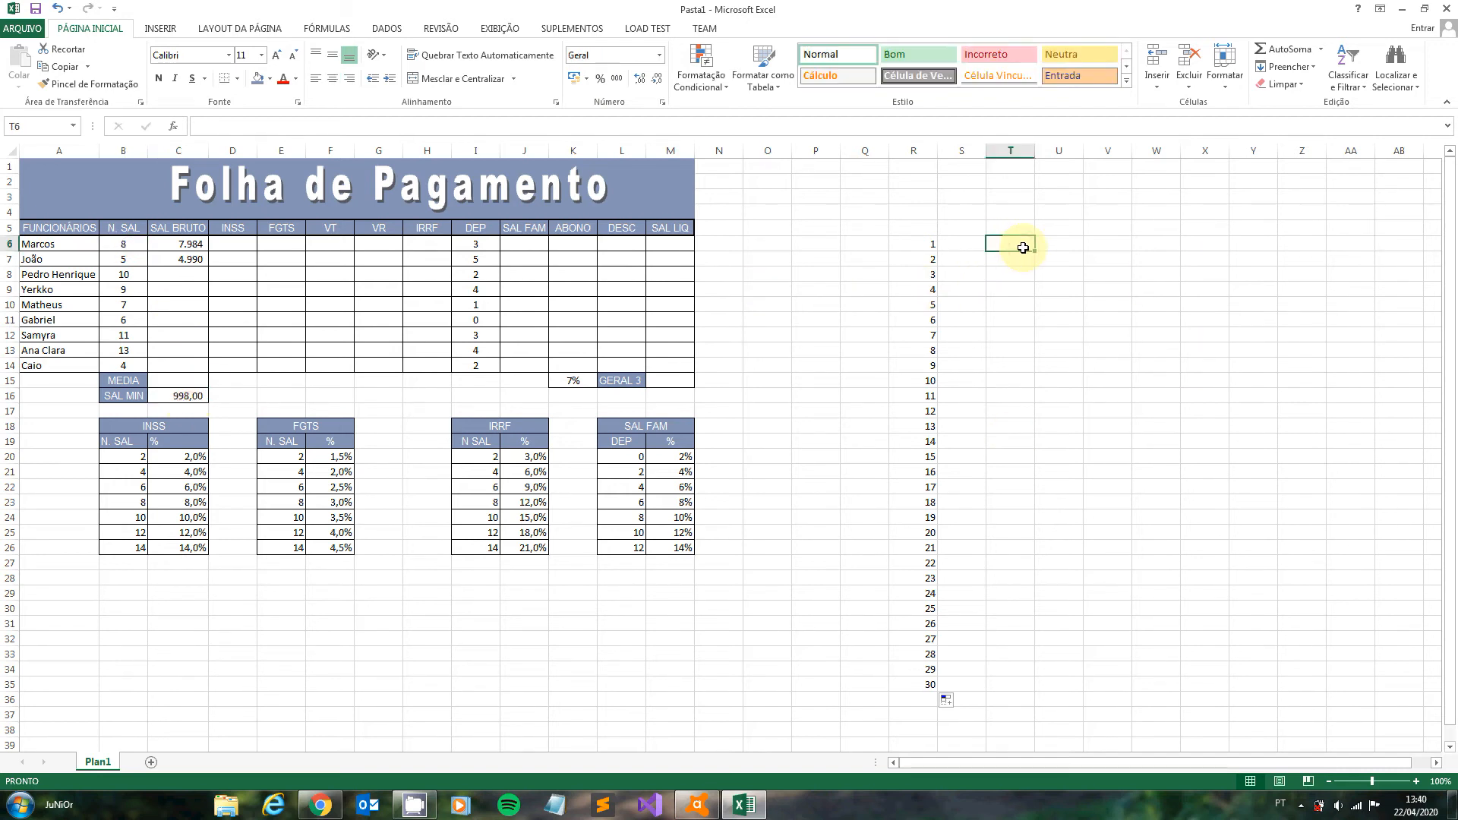
type("=")
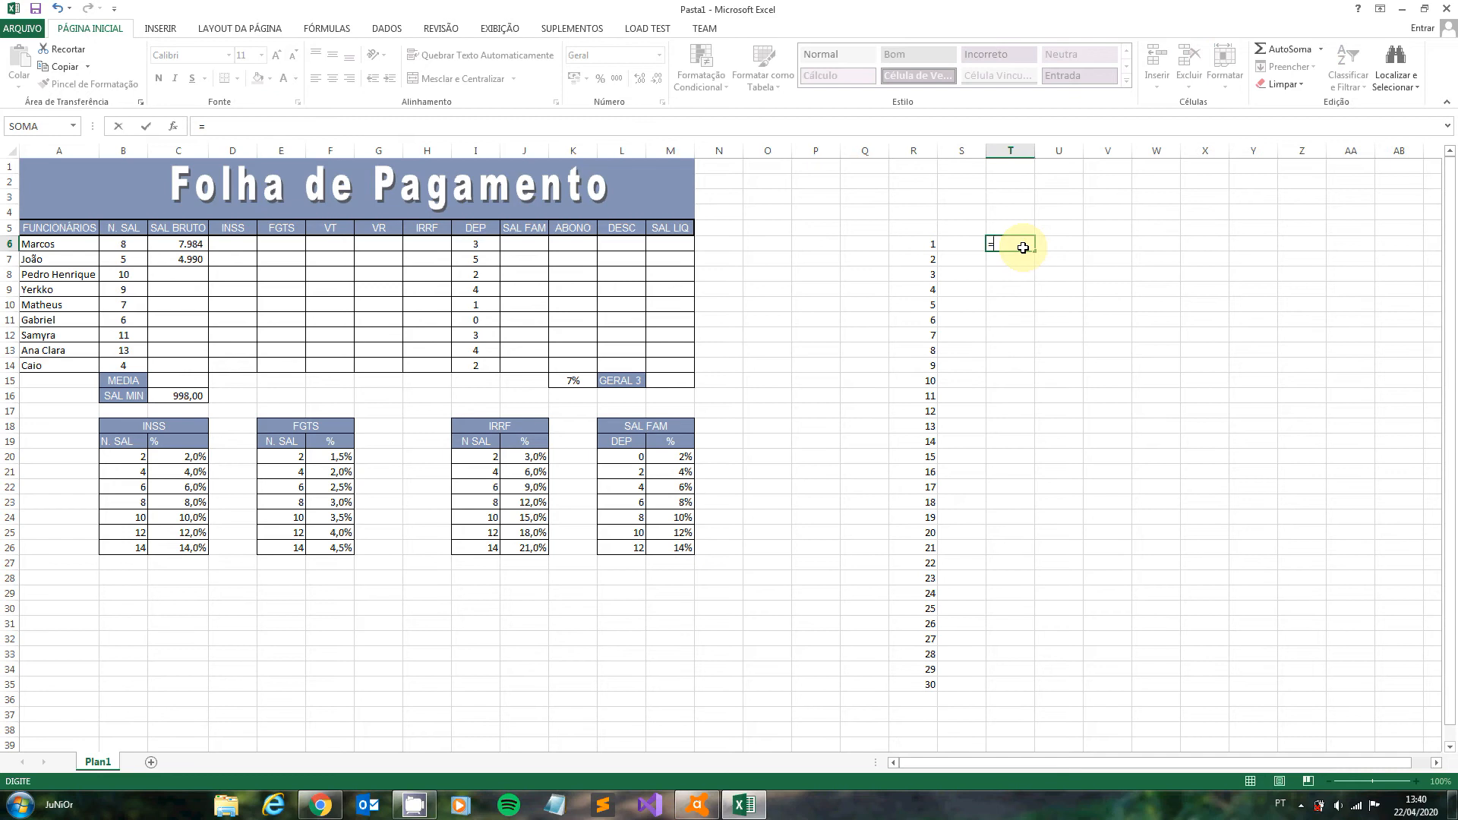
left_click(921, 240)
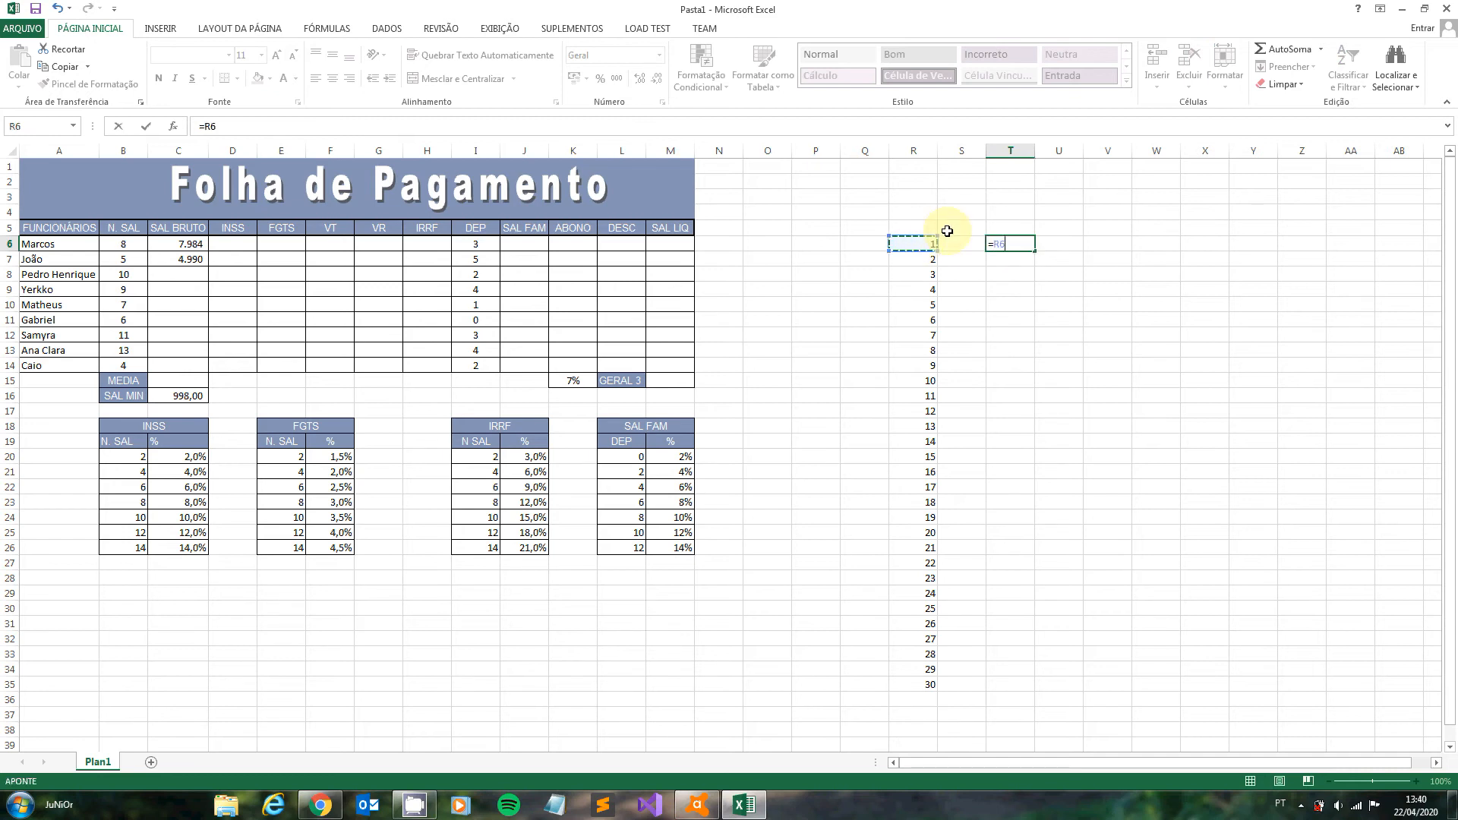
type("*10")
key("Return")
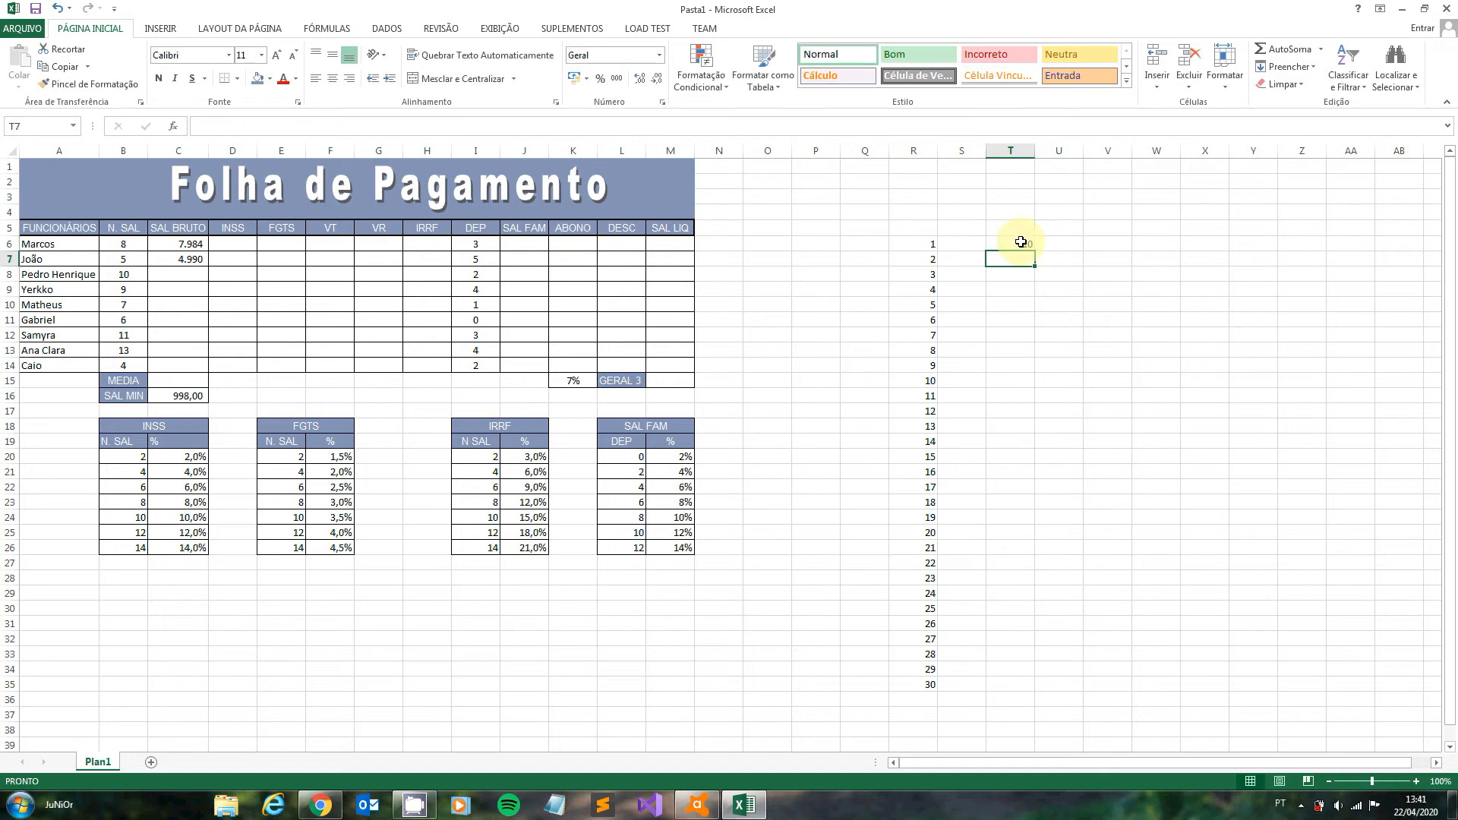
left_click(1017, 243)
left_click_drag(1034, 253, 1029, 689)
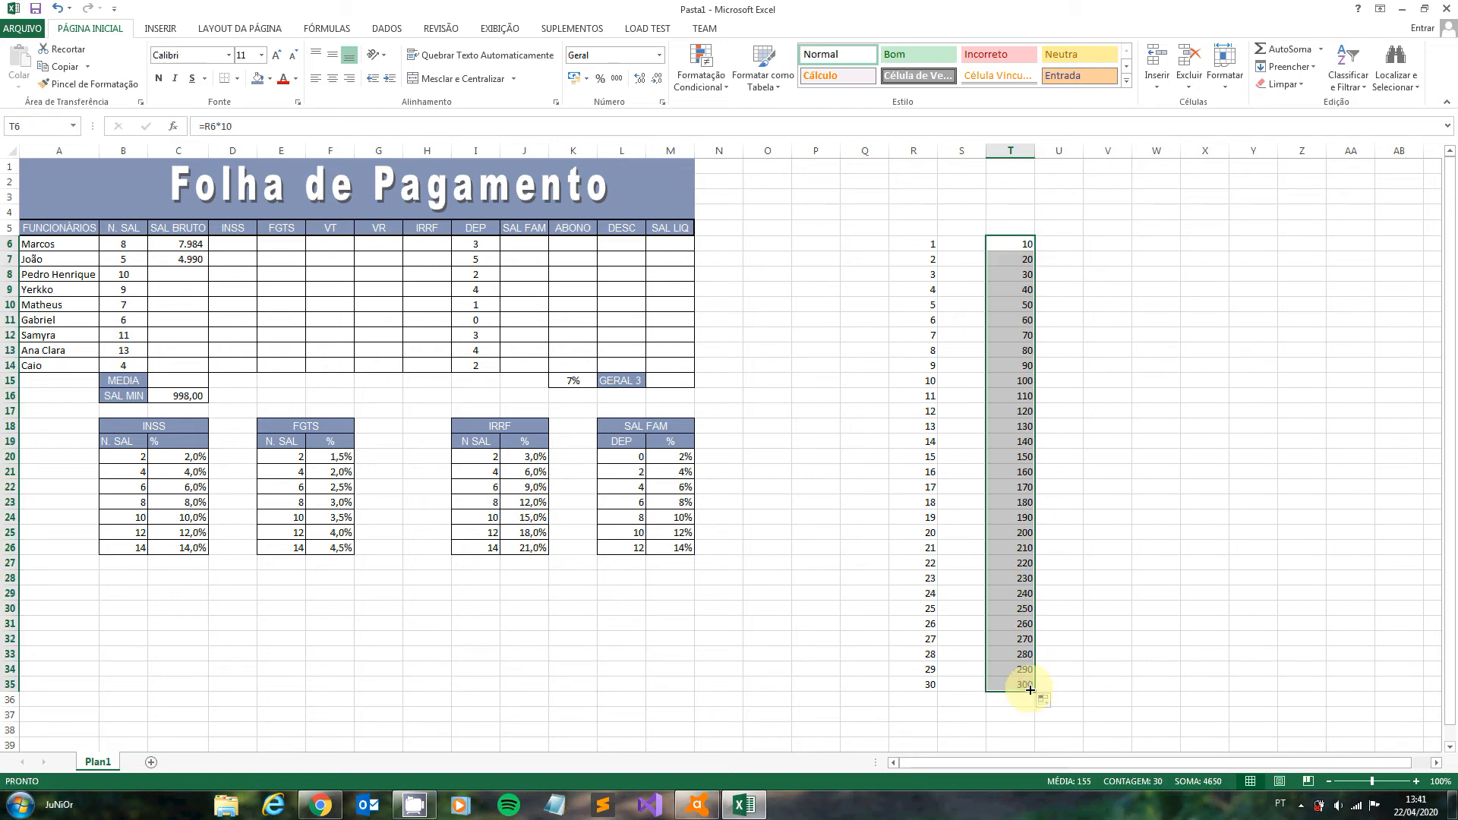
left_click(1124, 591)
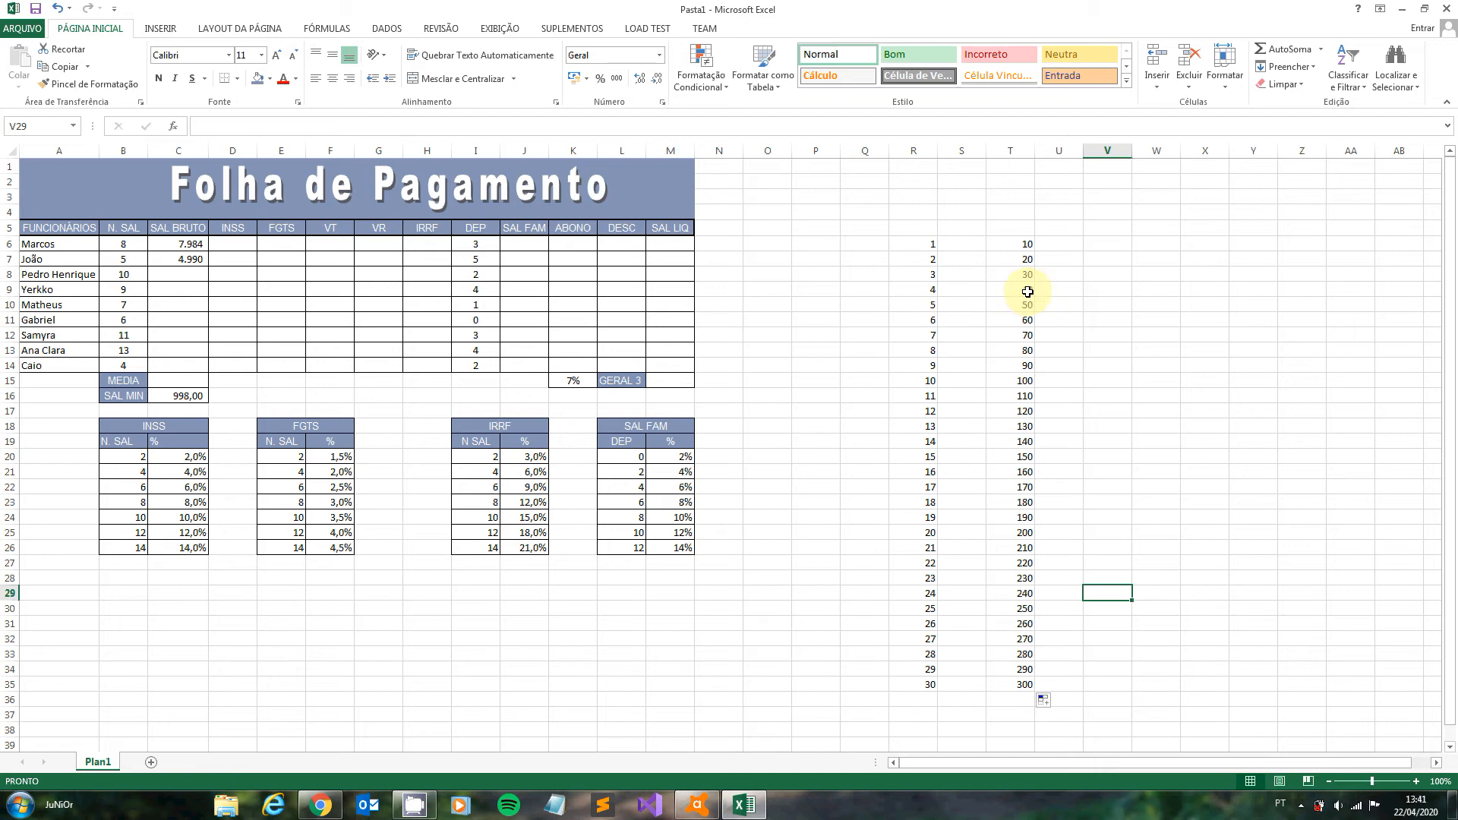
left_click(1013, 700)
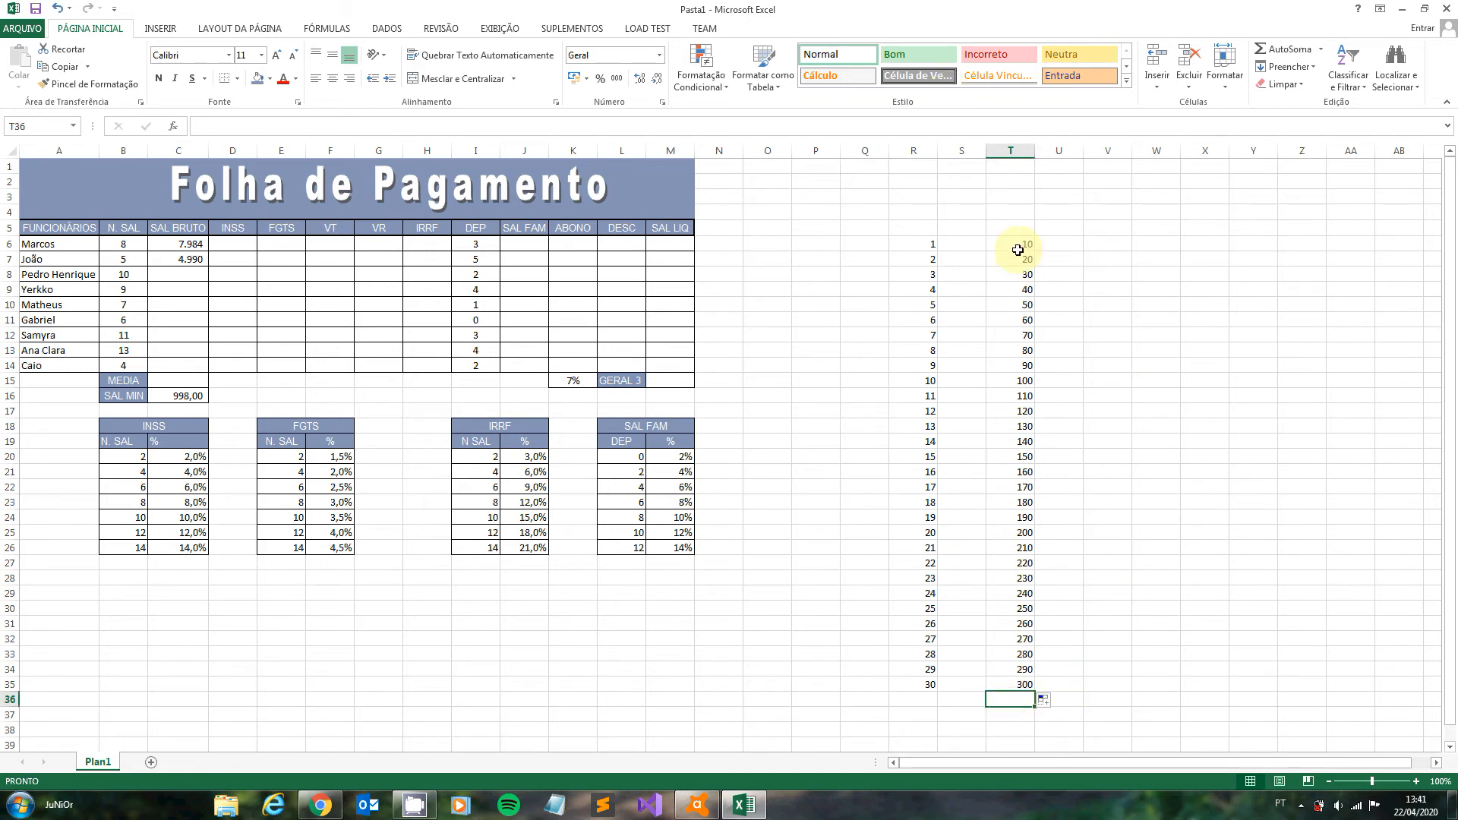
- Clear the multiplication formulas from T6:T35
left_click_drag(1026, 243, 1022, 684)
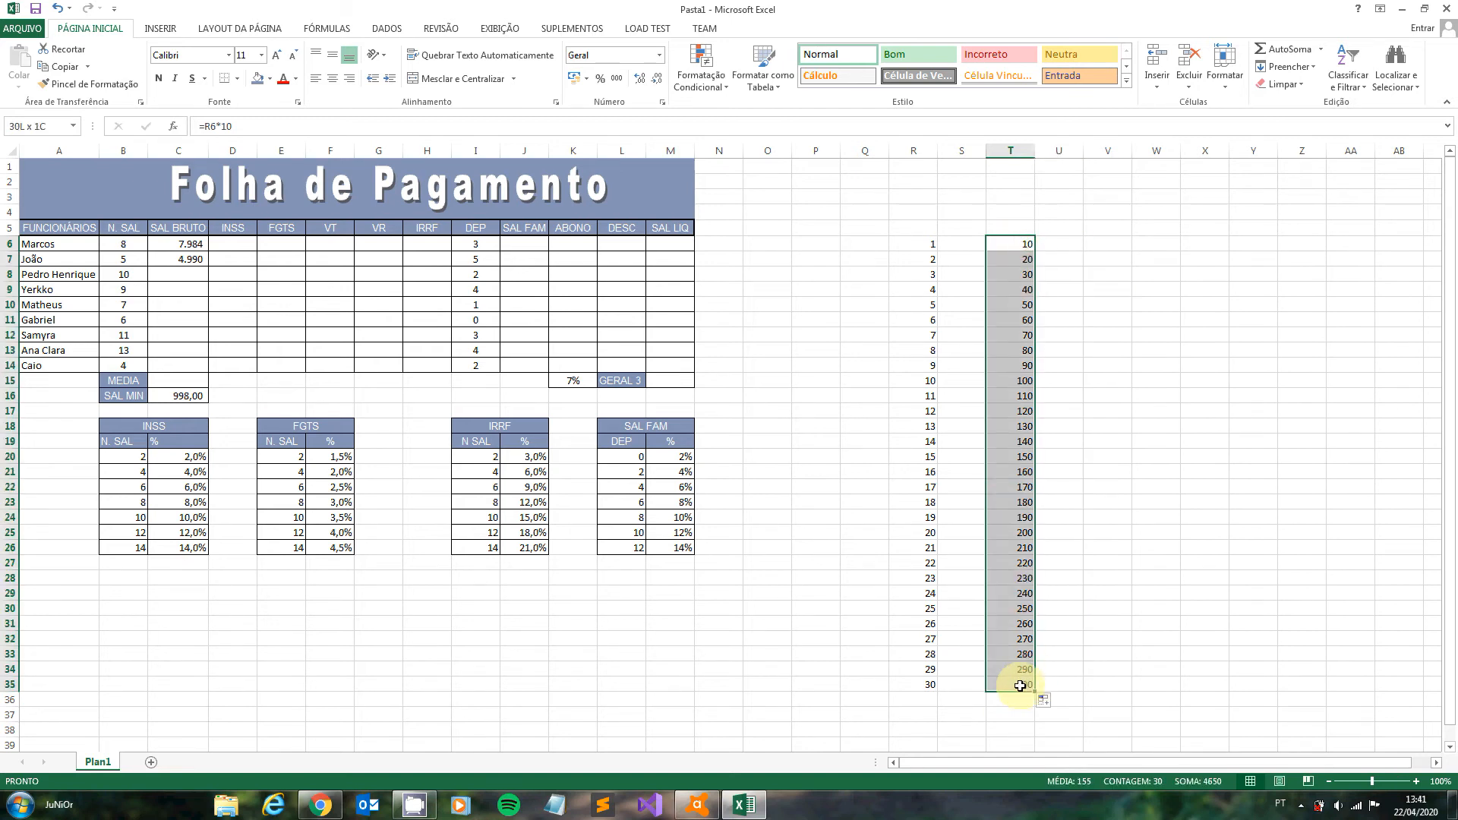
key("Delete")
left_click(1001, 244)
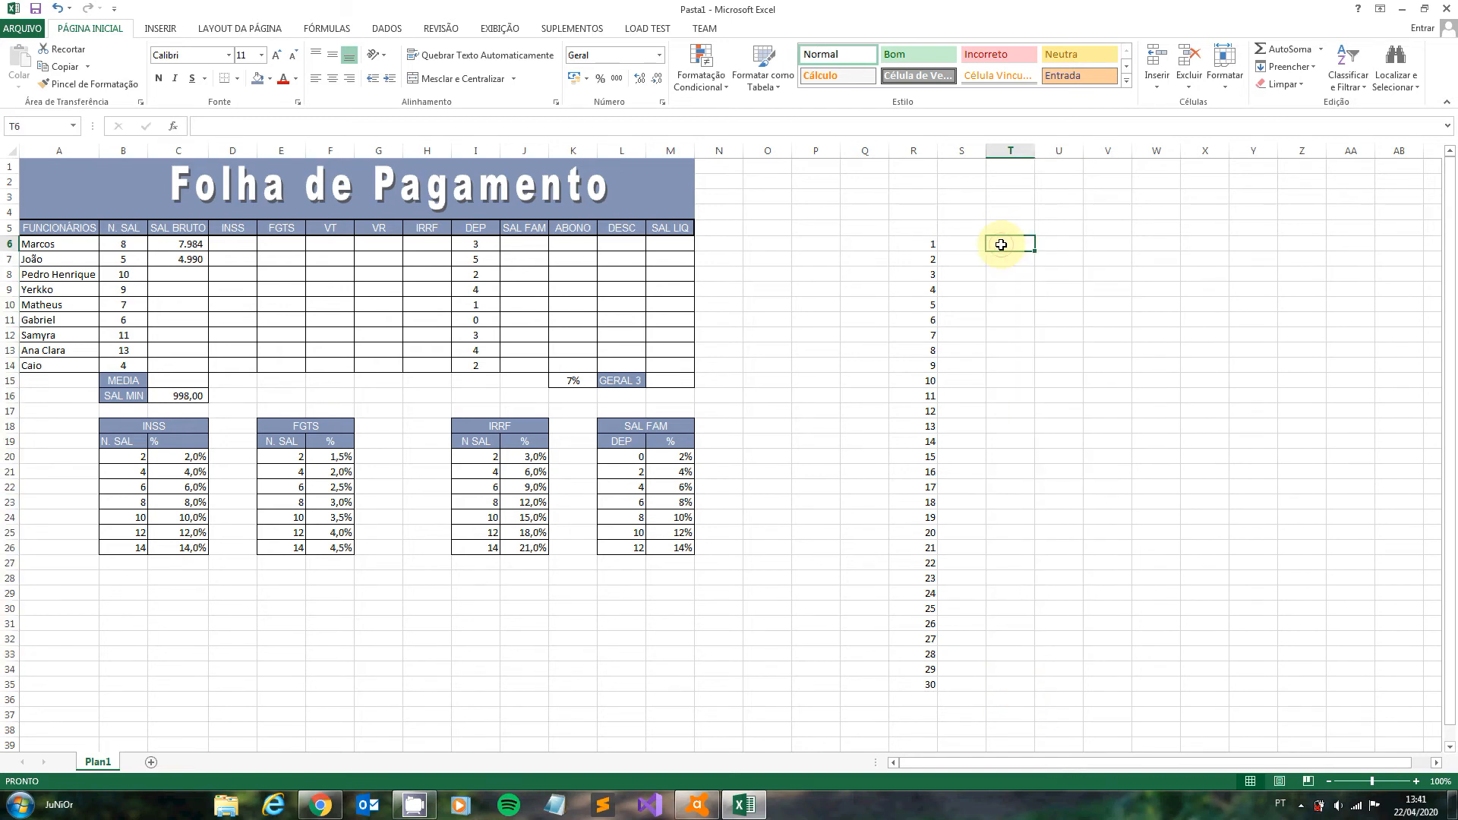
type("=")
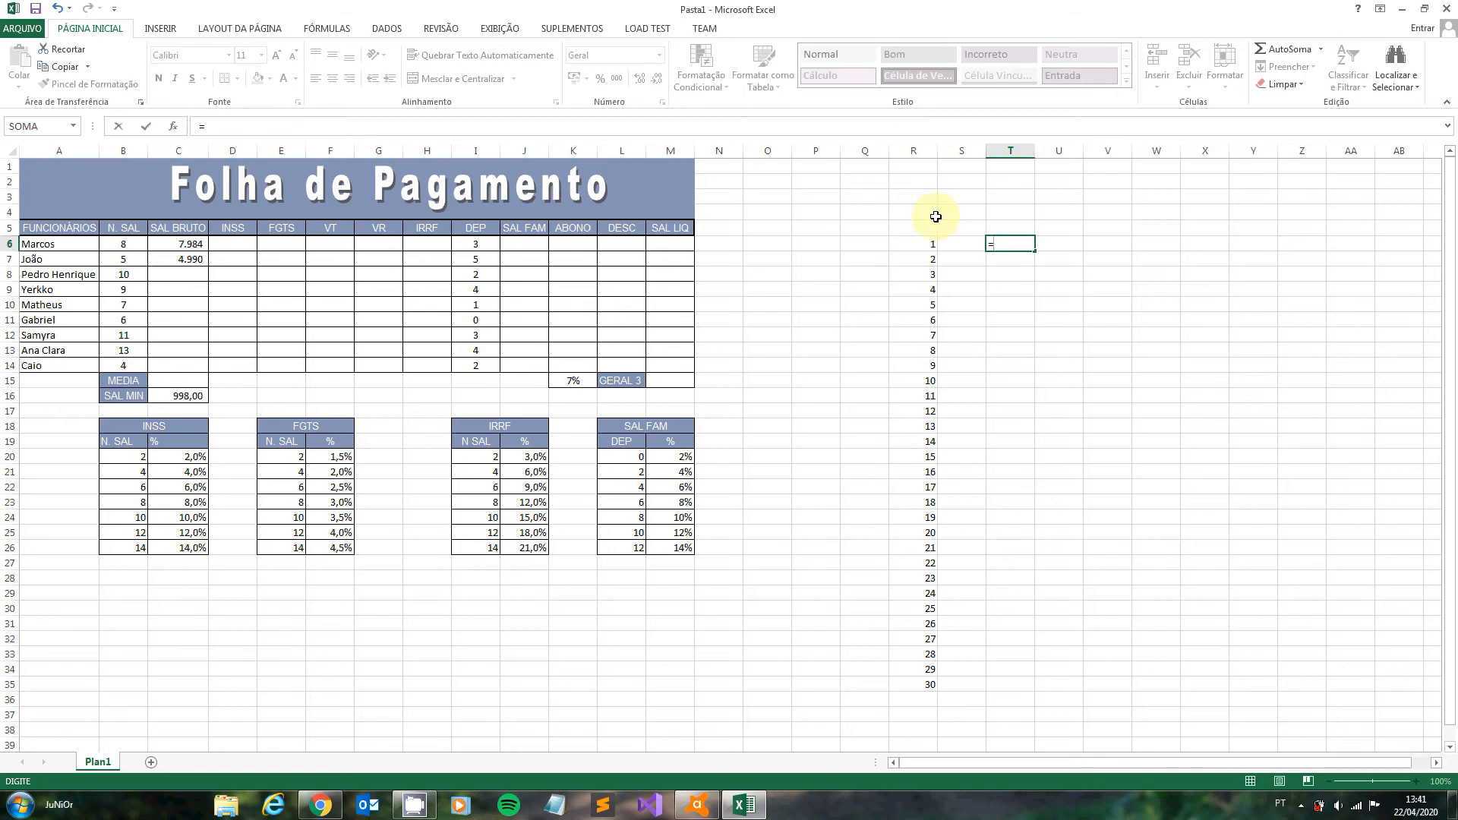
left_click(924, 244)
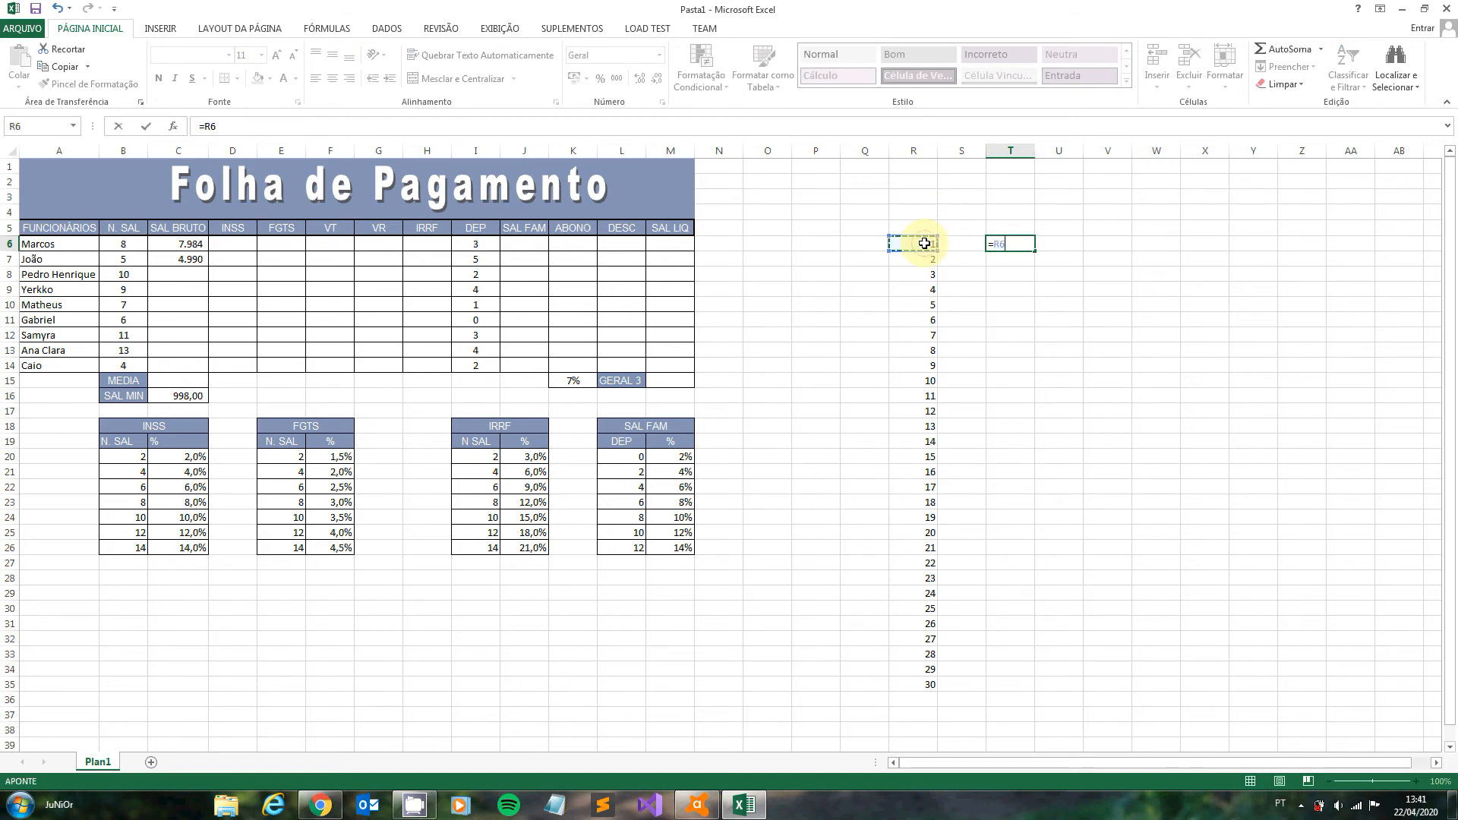
type("*")
key("BackSpace")
key("Escape")
- Enter the multiplier 10 in Q6, beside the start of the 1-to-30 series
left_click(871, 240)
type("10")
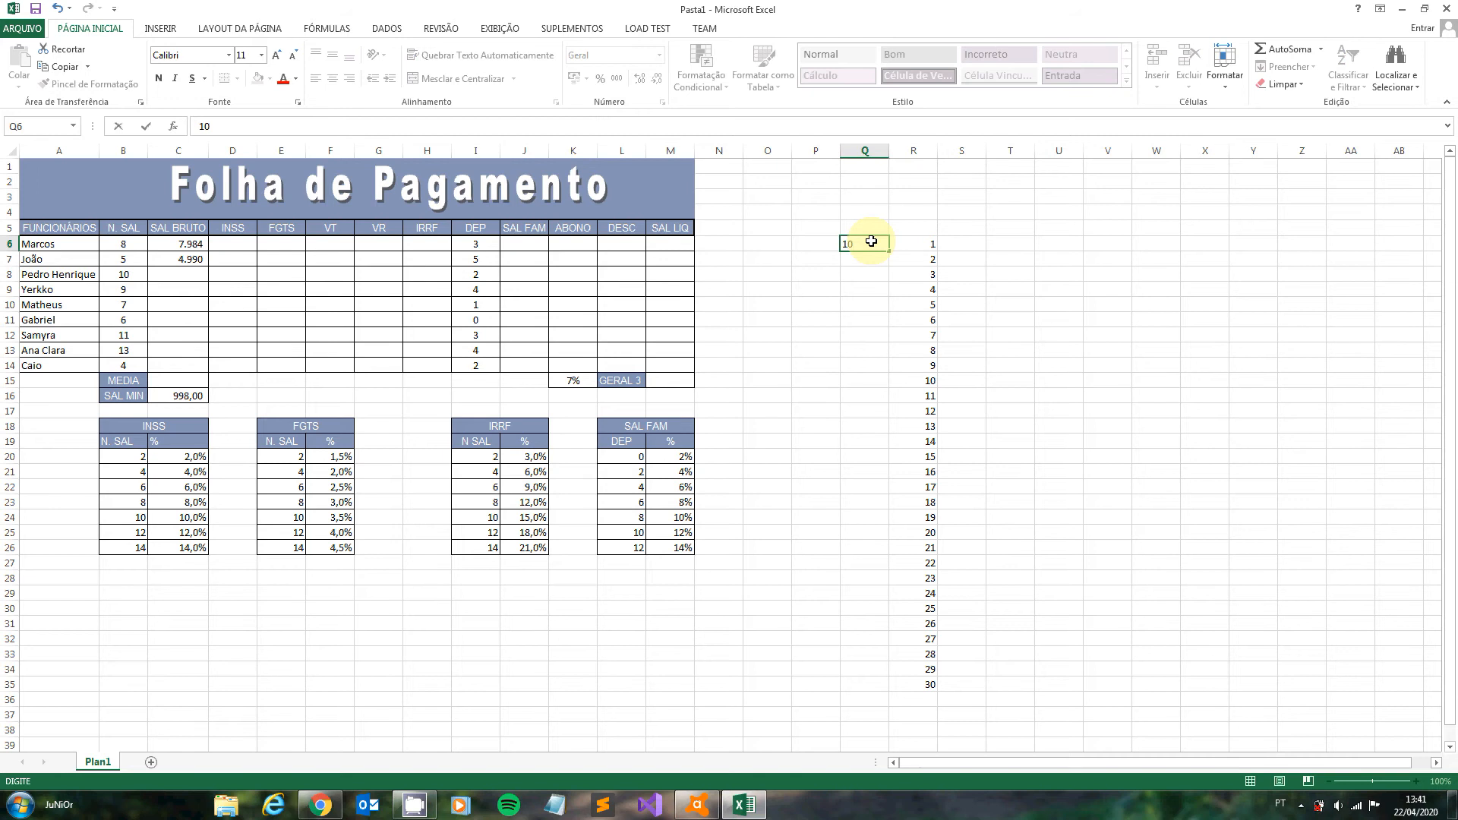
key("Return")
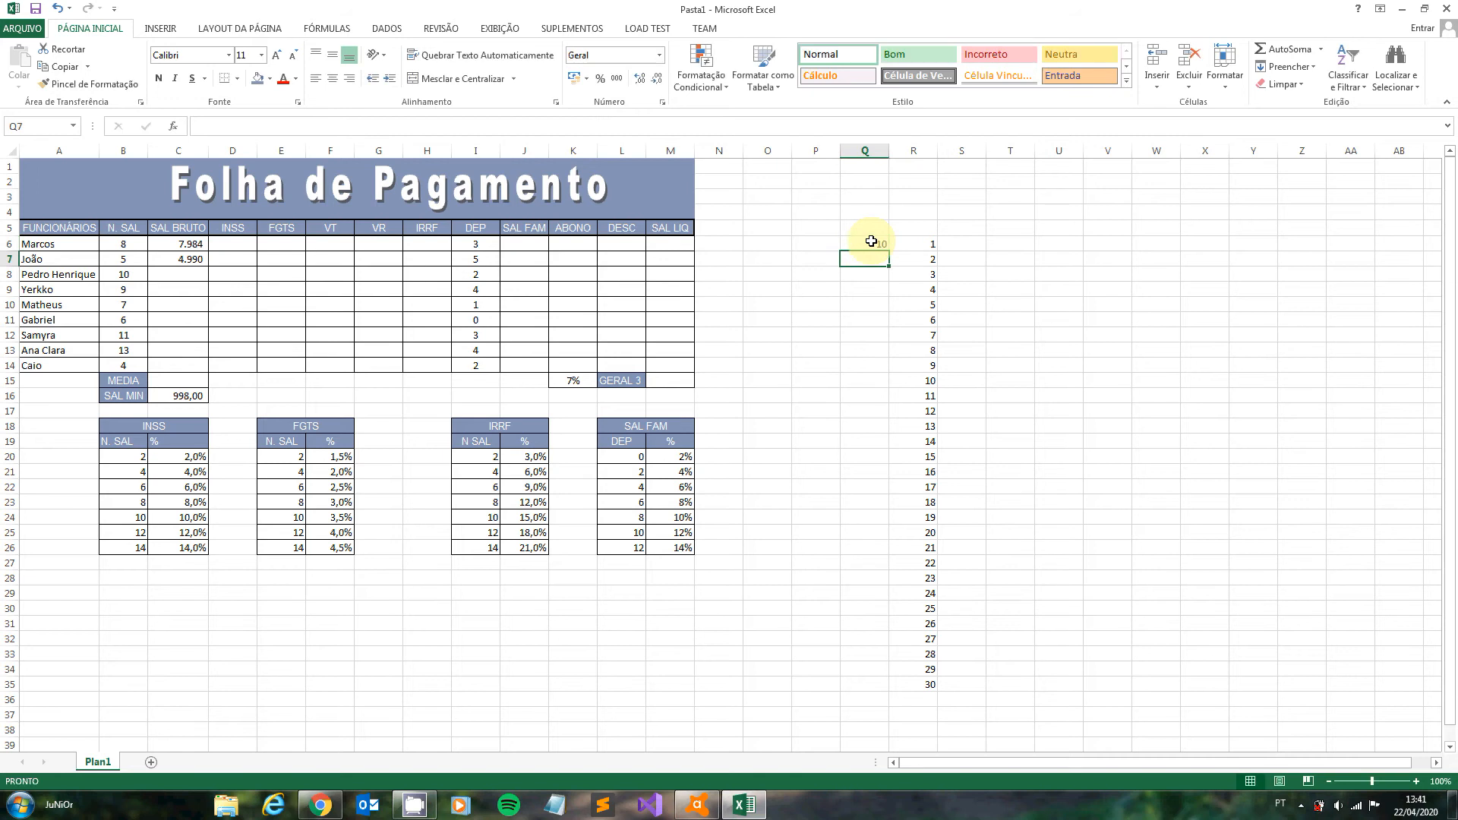
- Enter the formula =R6*Q6 in S6 and fill it down to S35
left_click(965, 246)
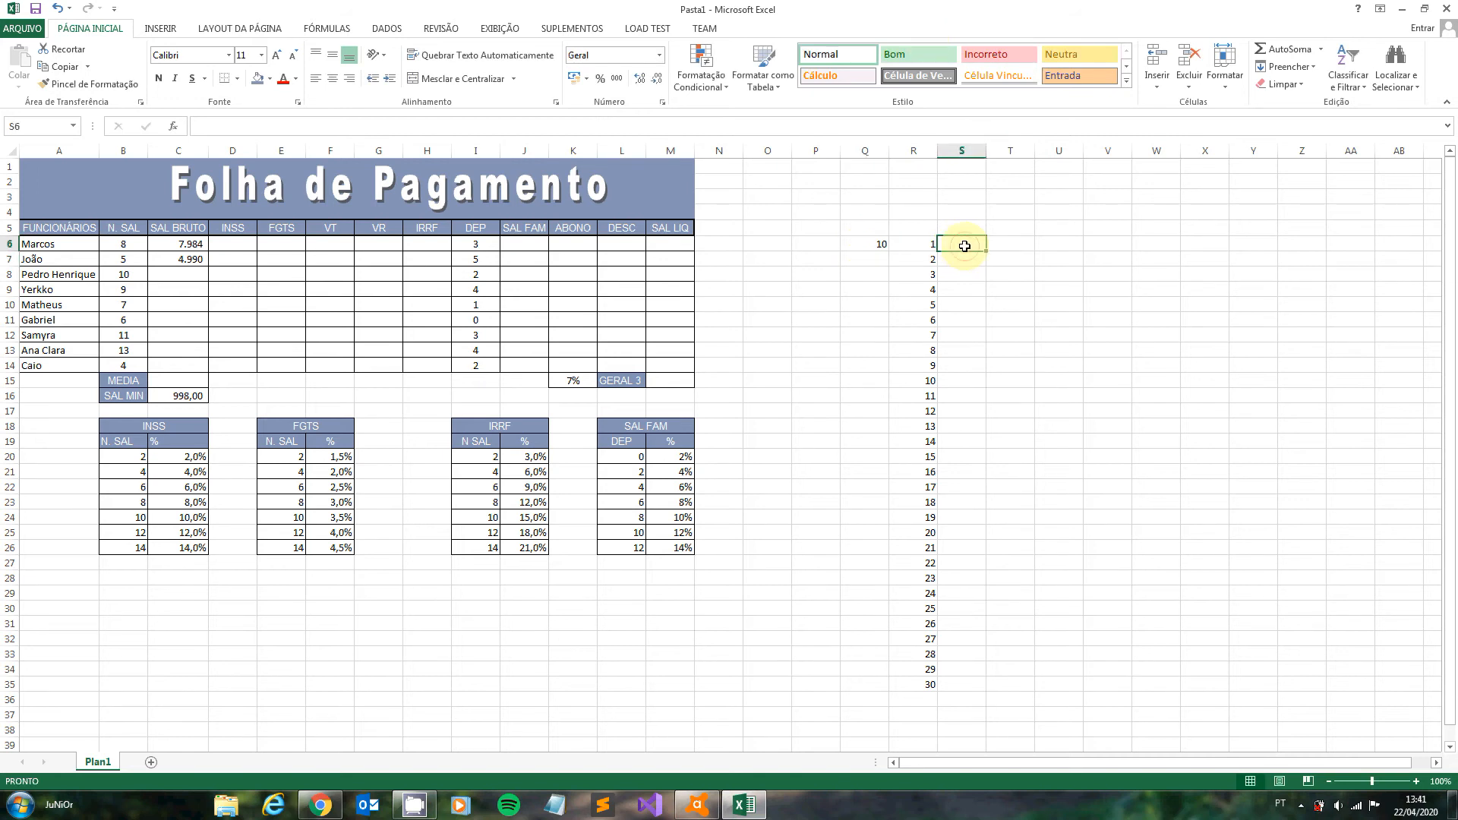
type("=")
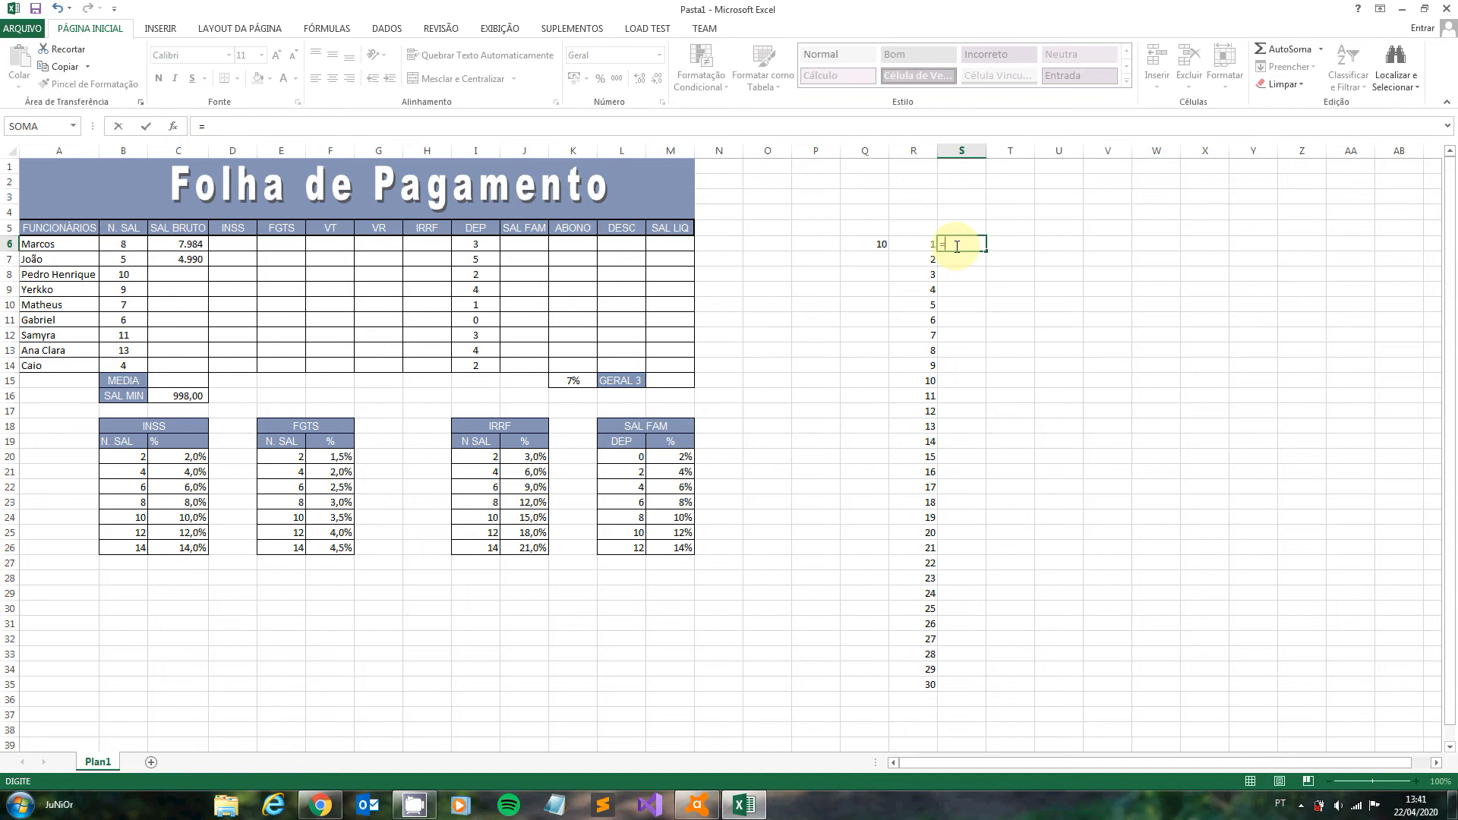
left_click(926, 246)
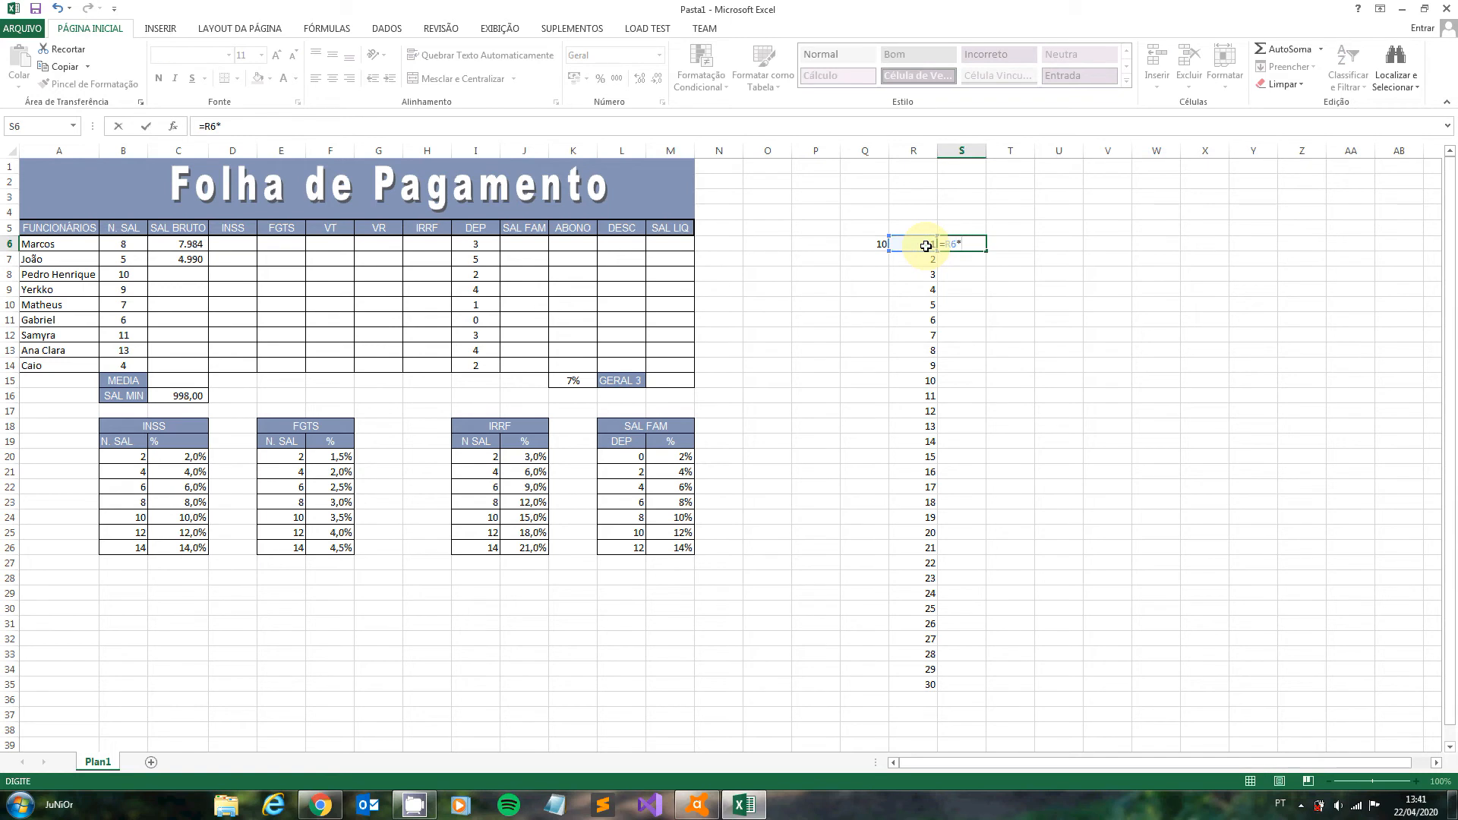
type("*")
left_click(868, 246)
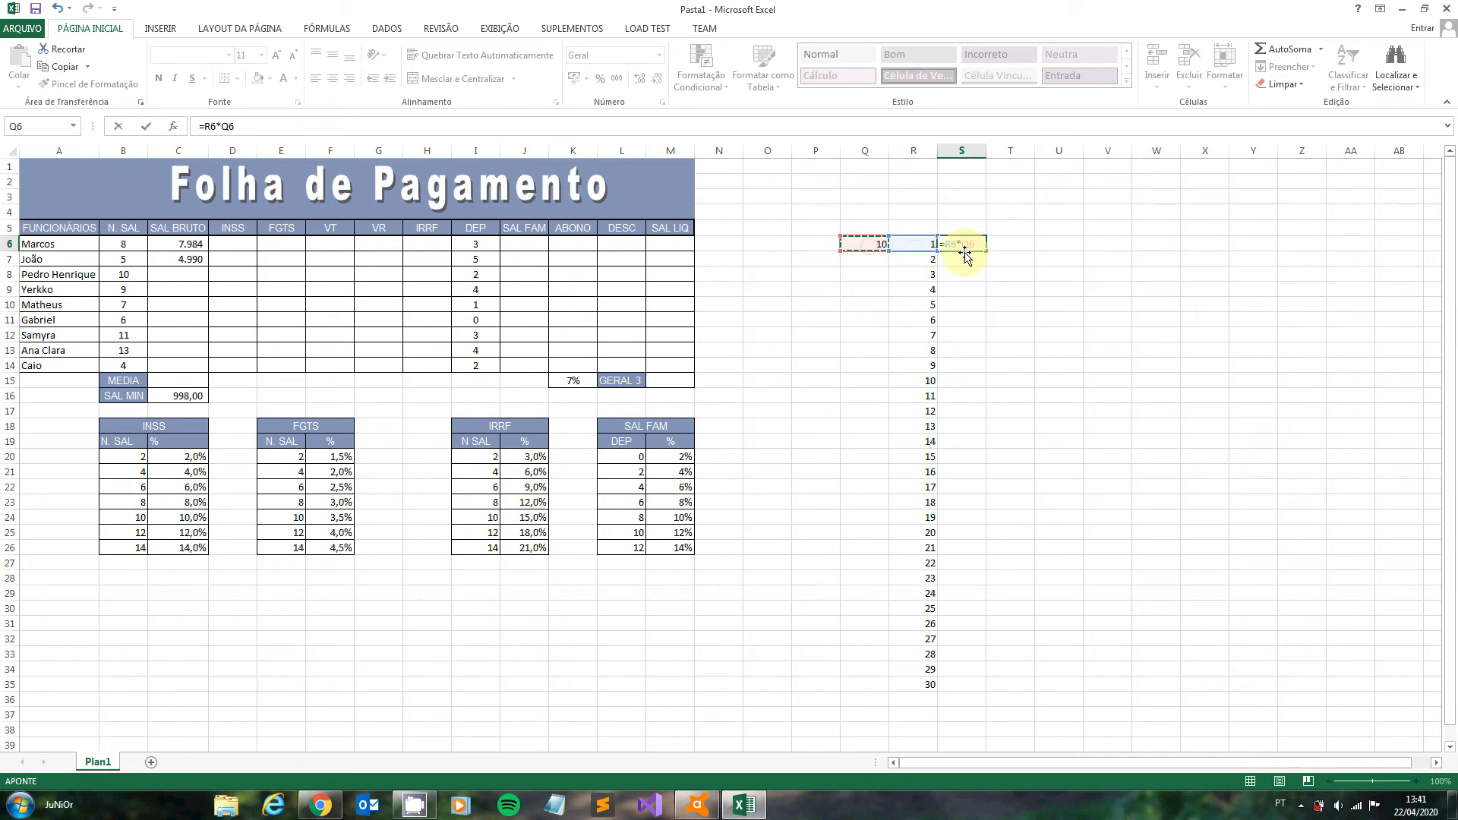
key("Return")
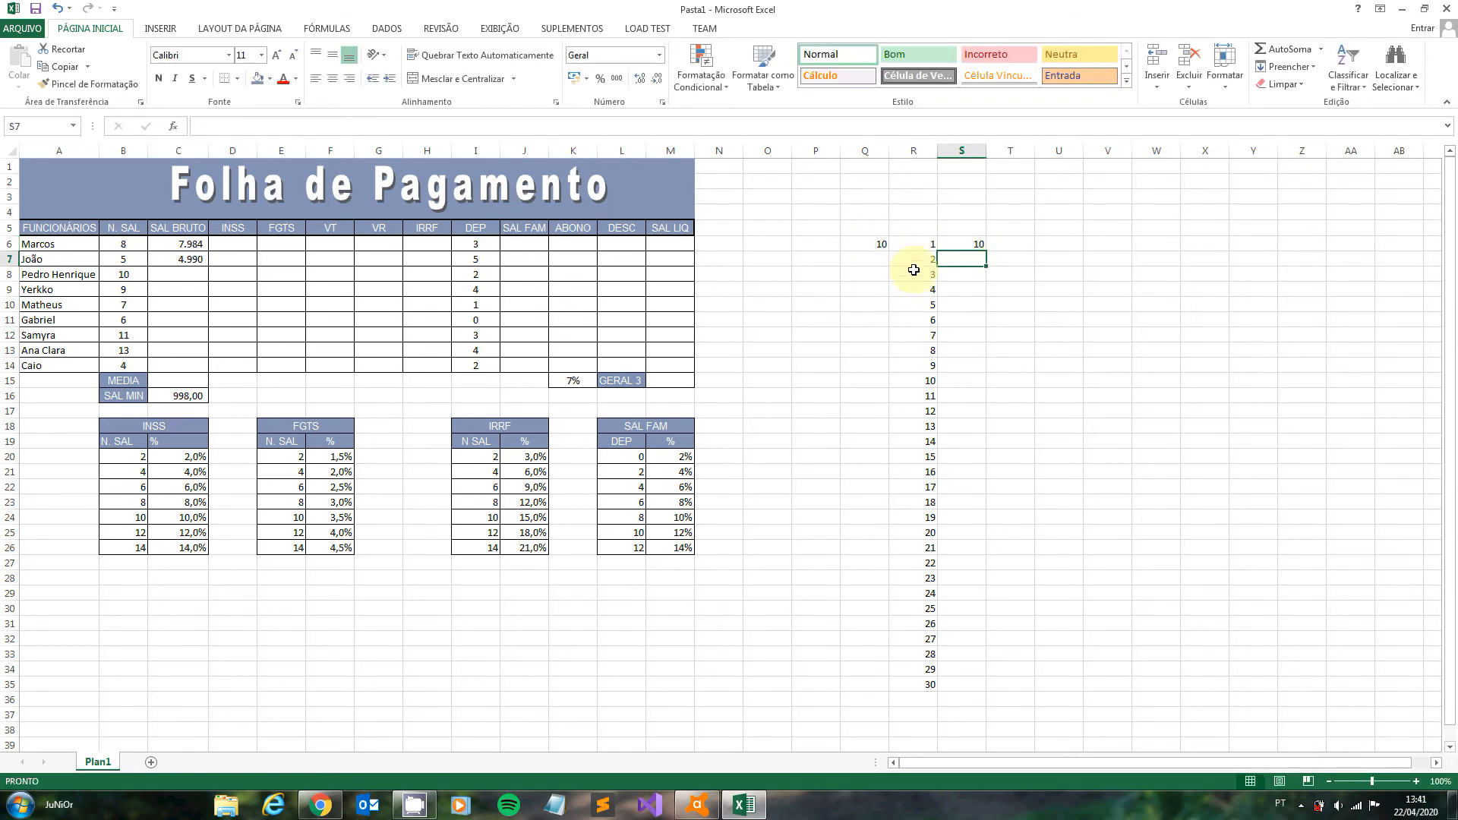
left_click(960, 245)
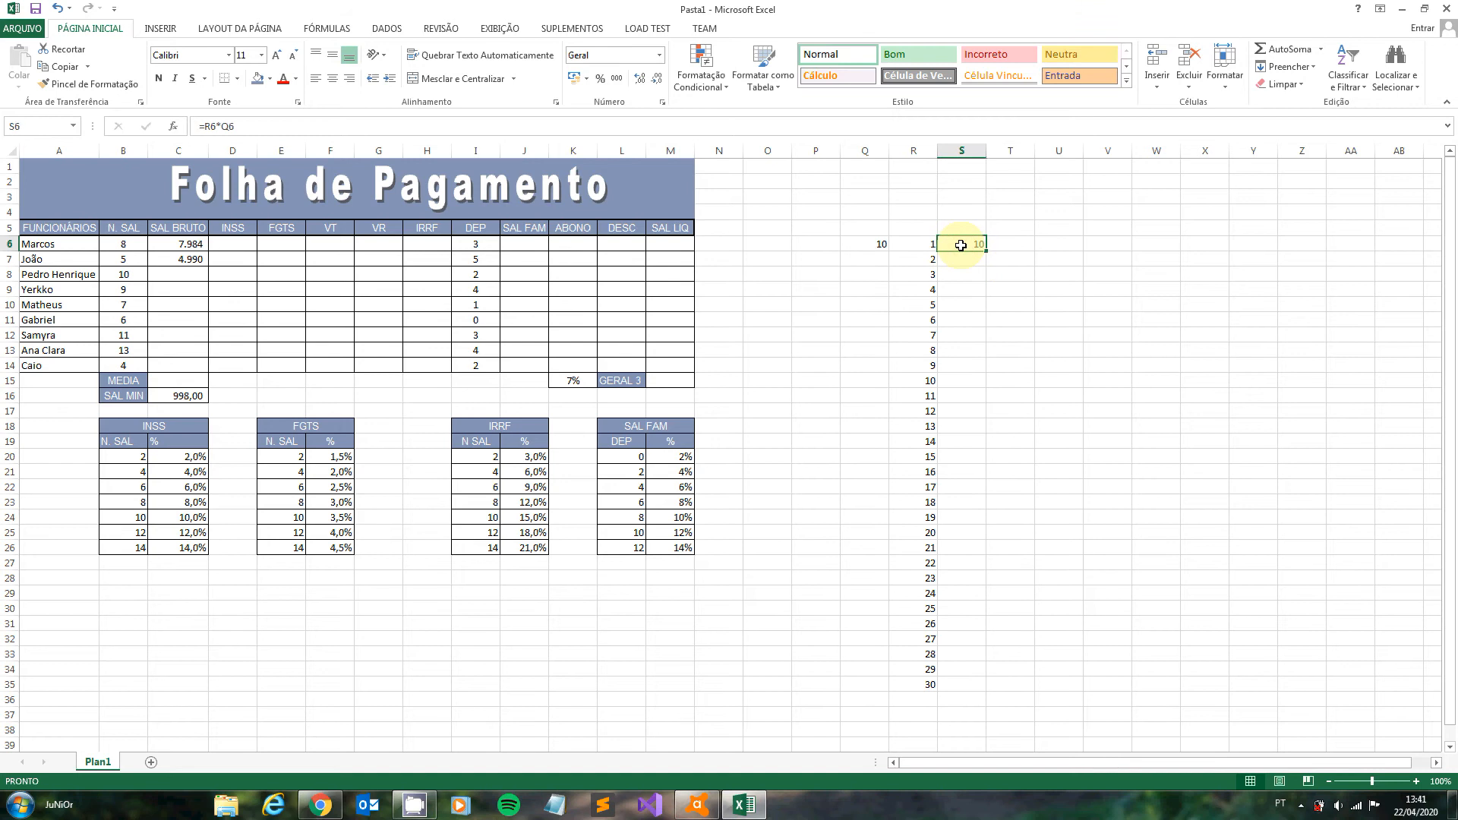
left_click_drag(985, 250, 987, 686)
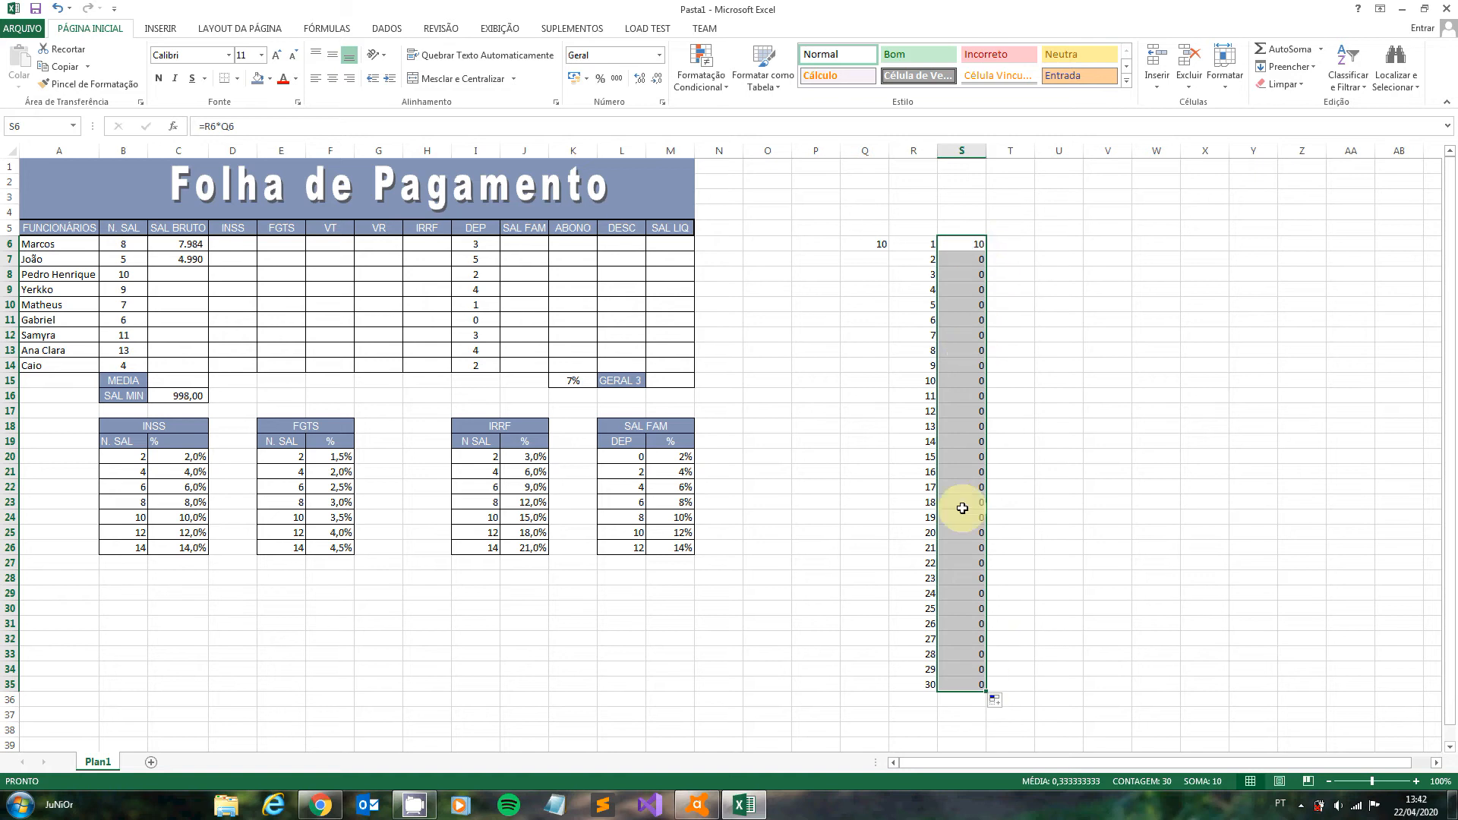
- Check the references of the filled formulas in S6 and S7, and enter 10 in Q7
left_click(967, 249)
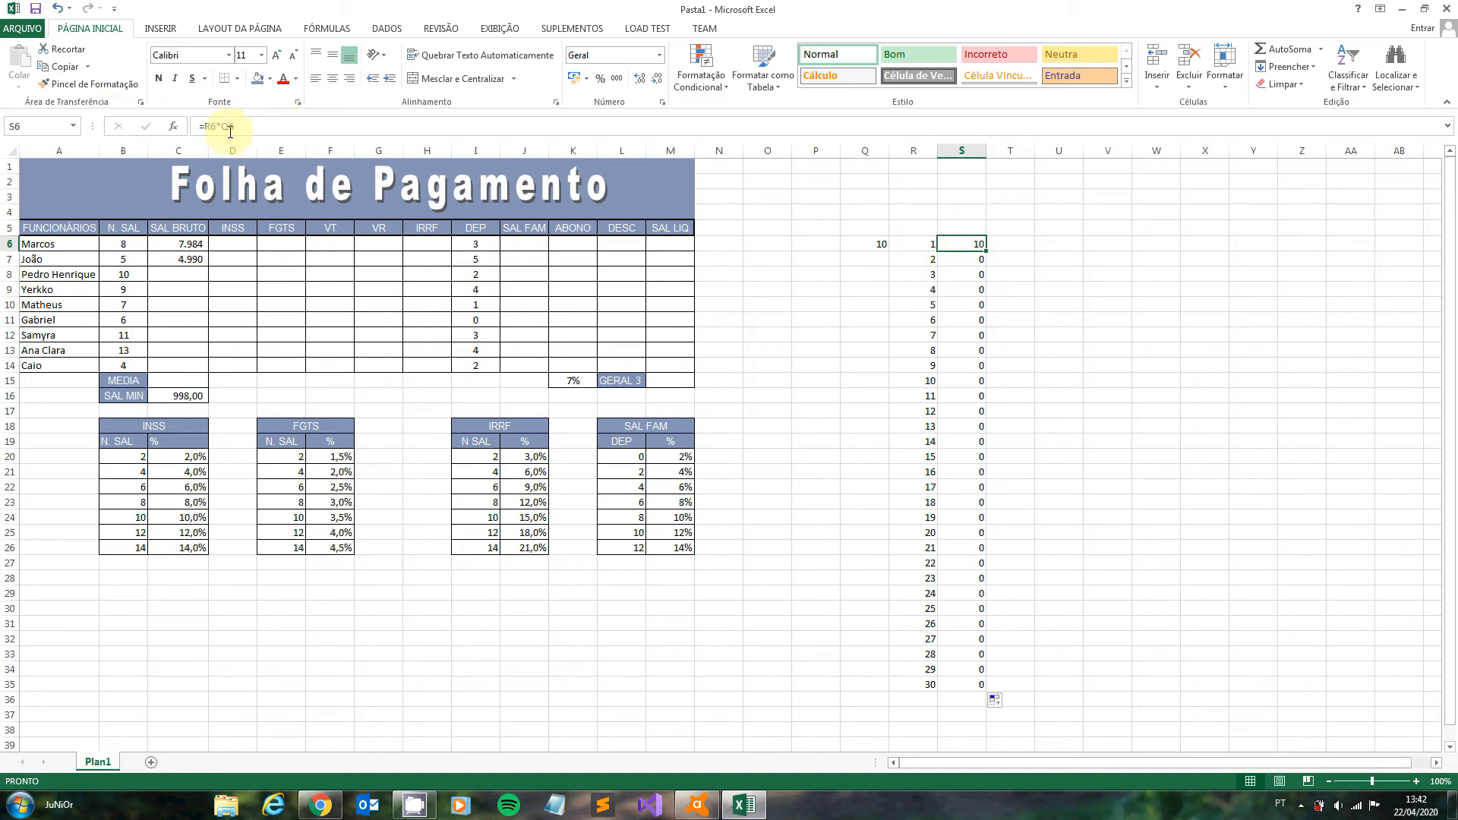
key("Down")
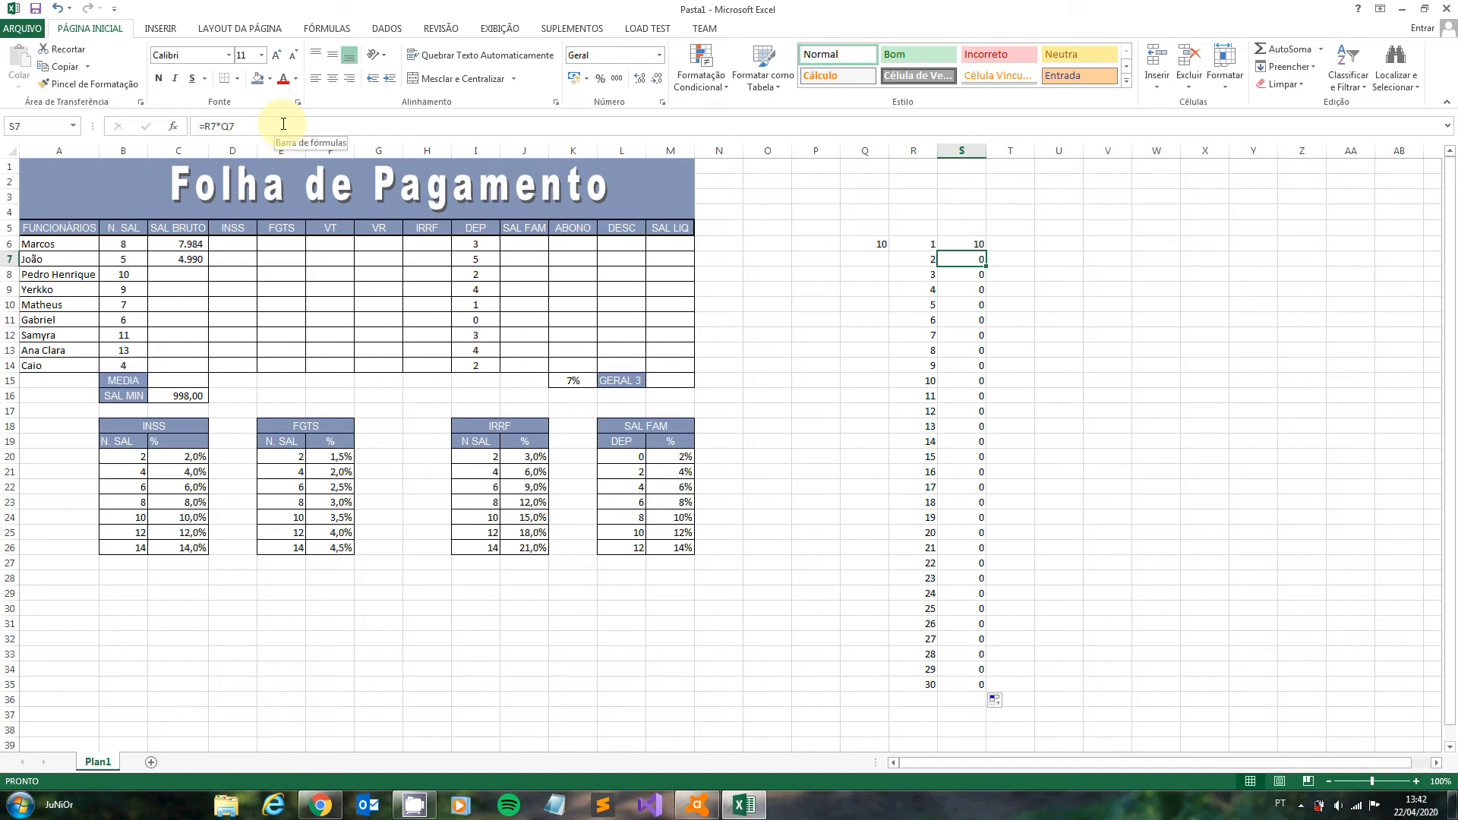
left_click(869, 260)
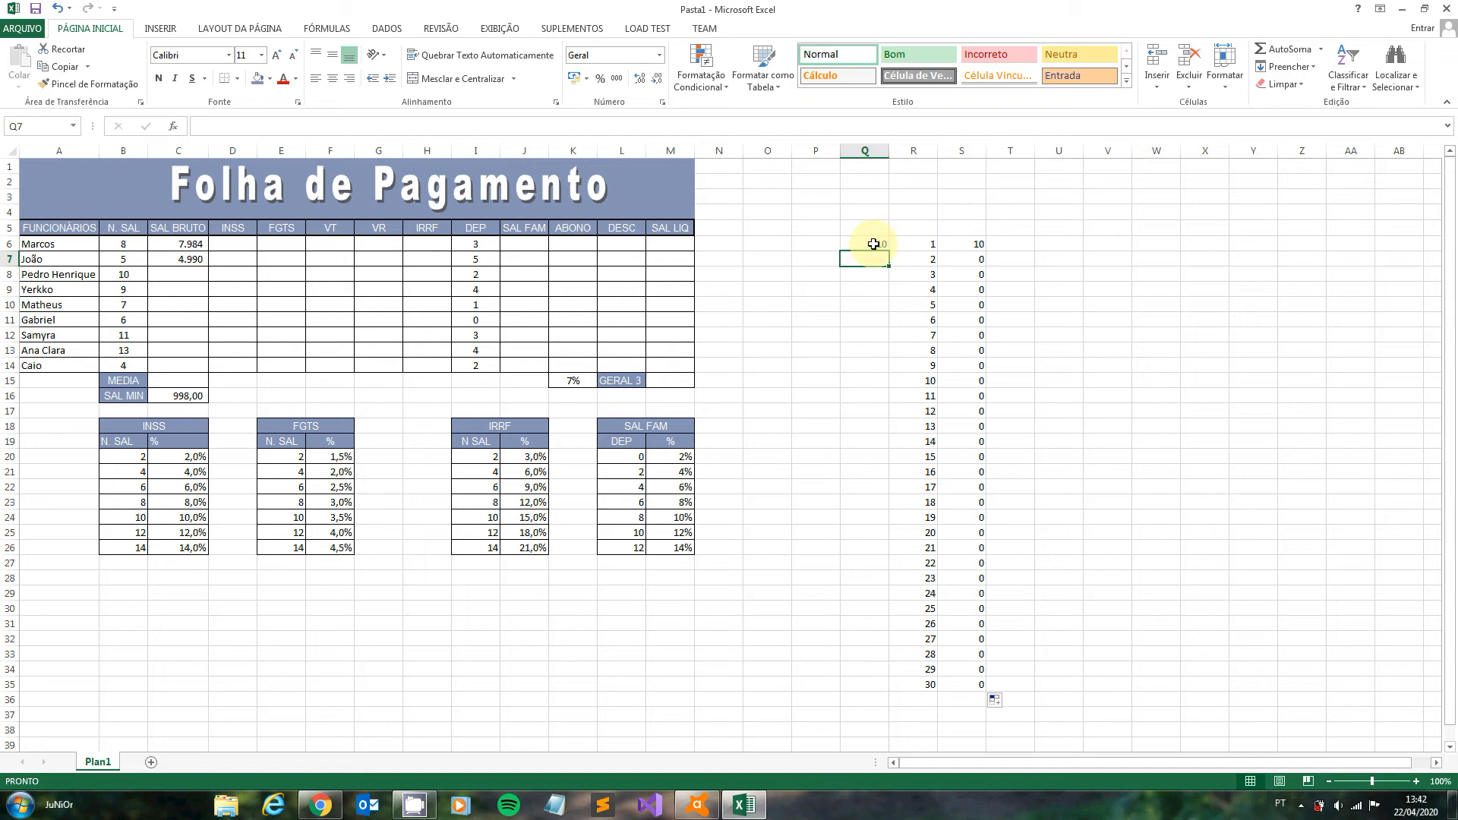
type("10")
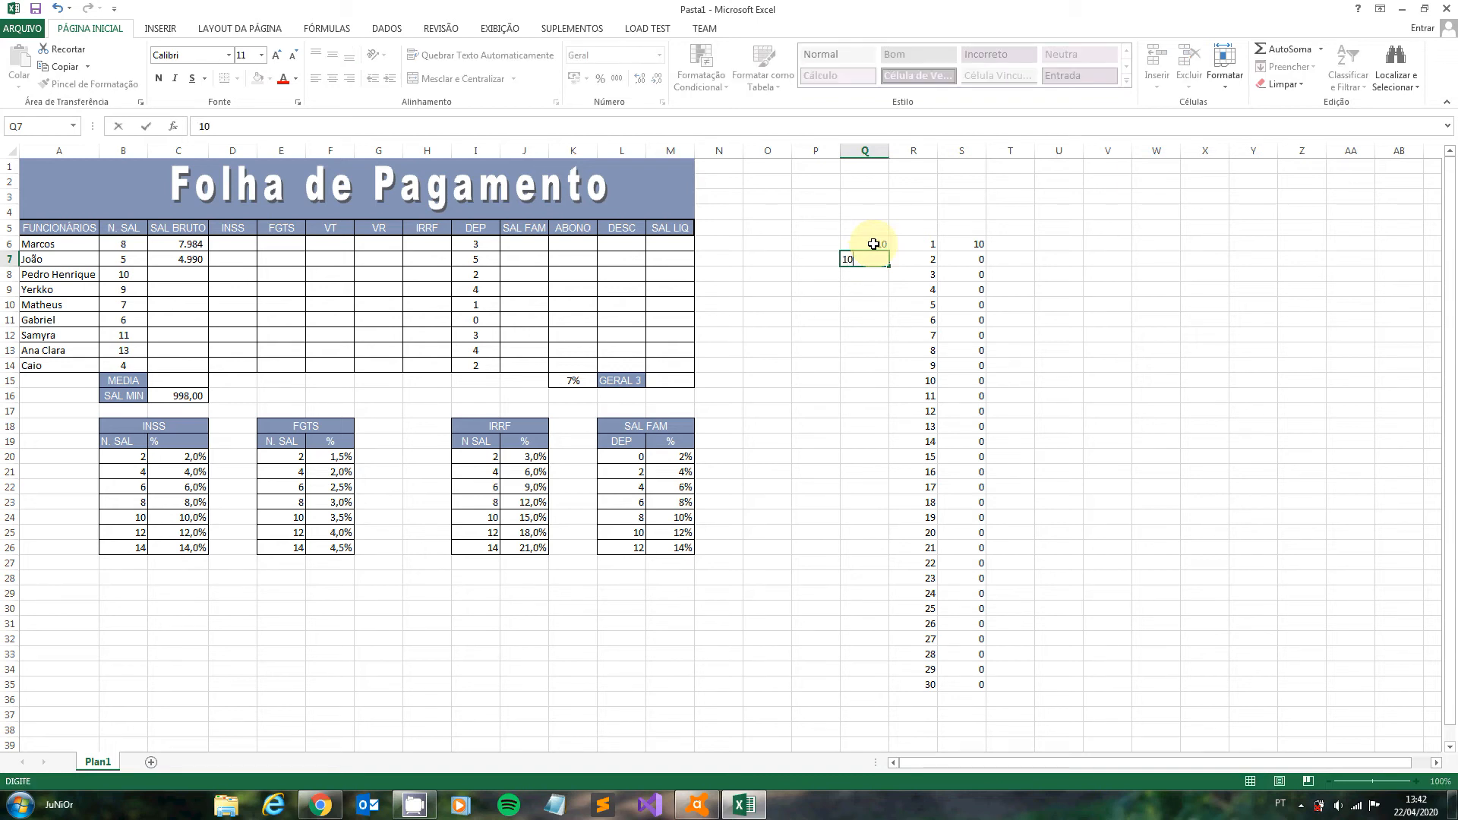
key("Tab")
key("Tab")
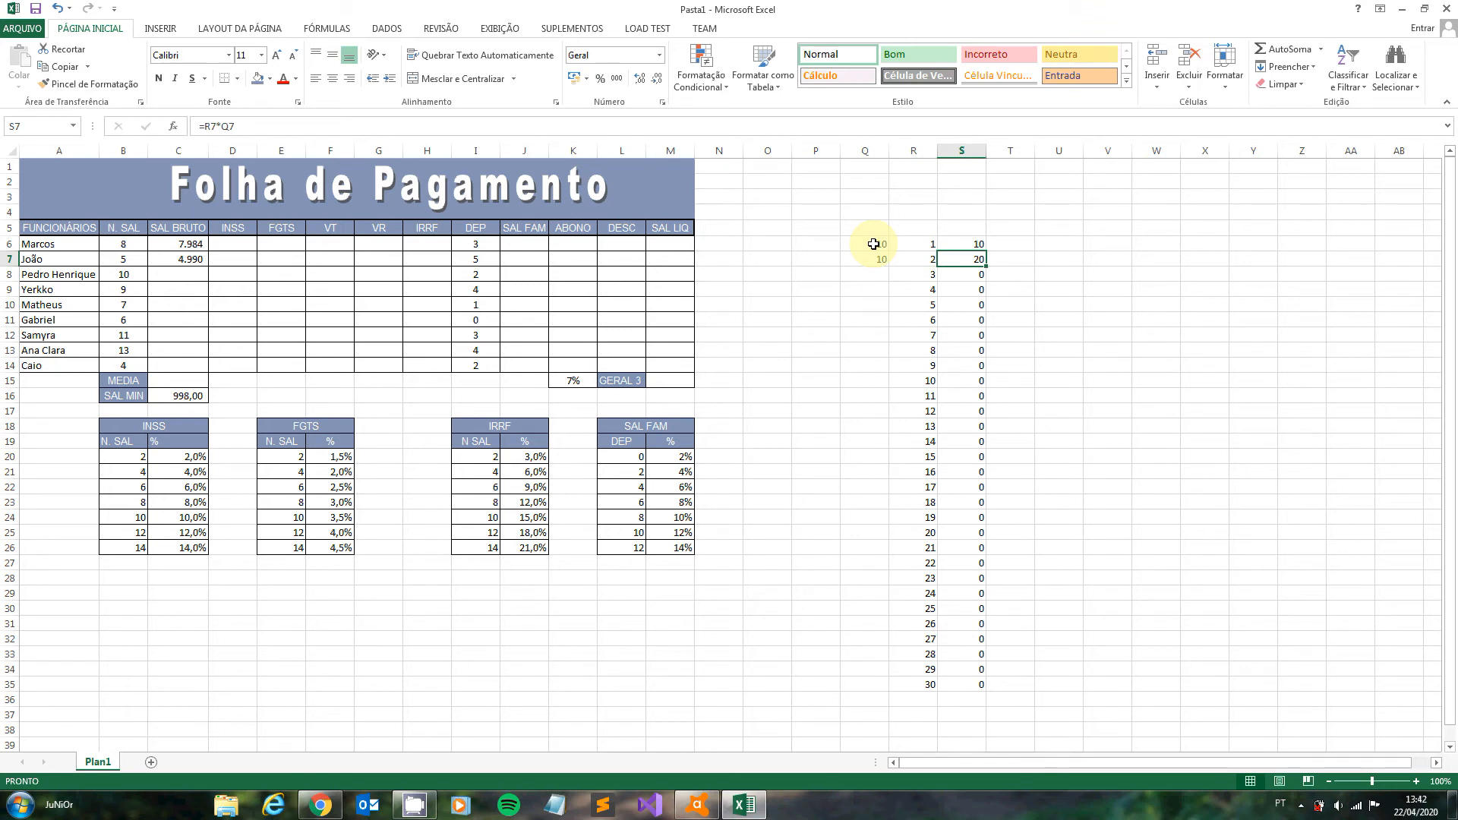
- Lock the row of the multiplier reference in S6 so that the formula reads =R6*Q$6
left_click(873, 244)
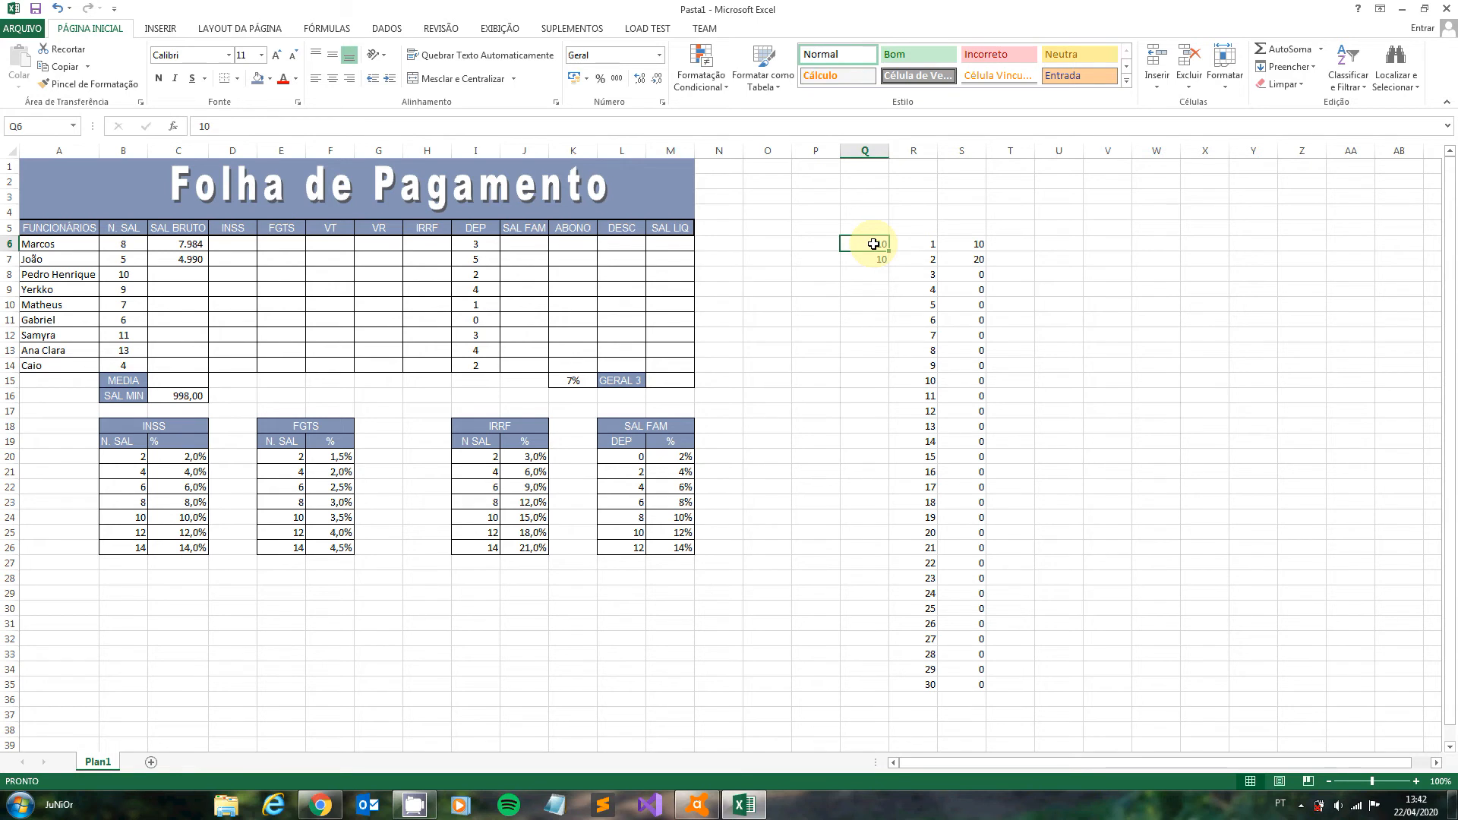
left_click(883, 260)
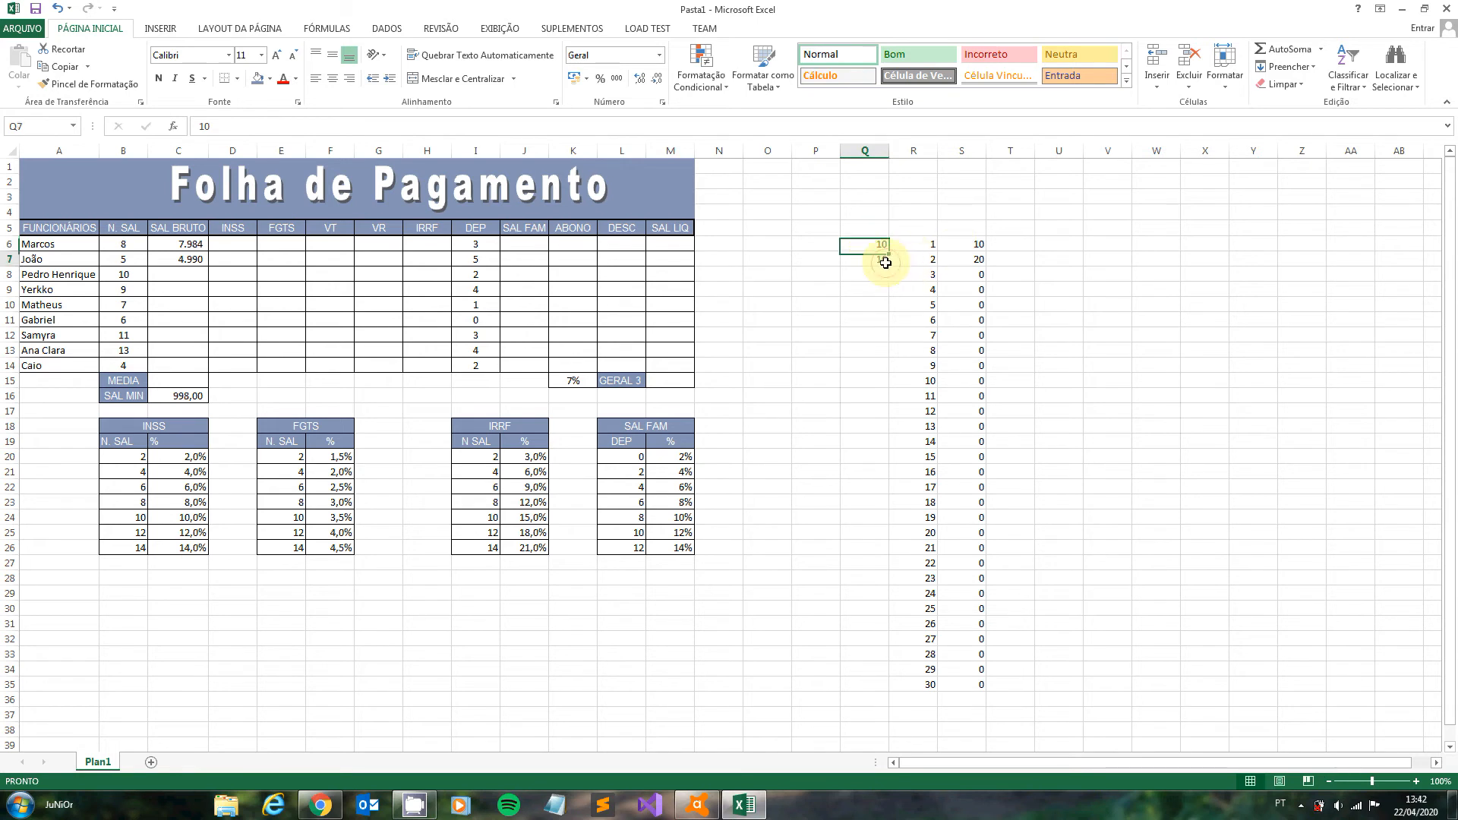
left_click(962, 243)
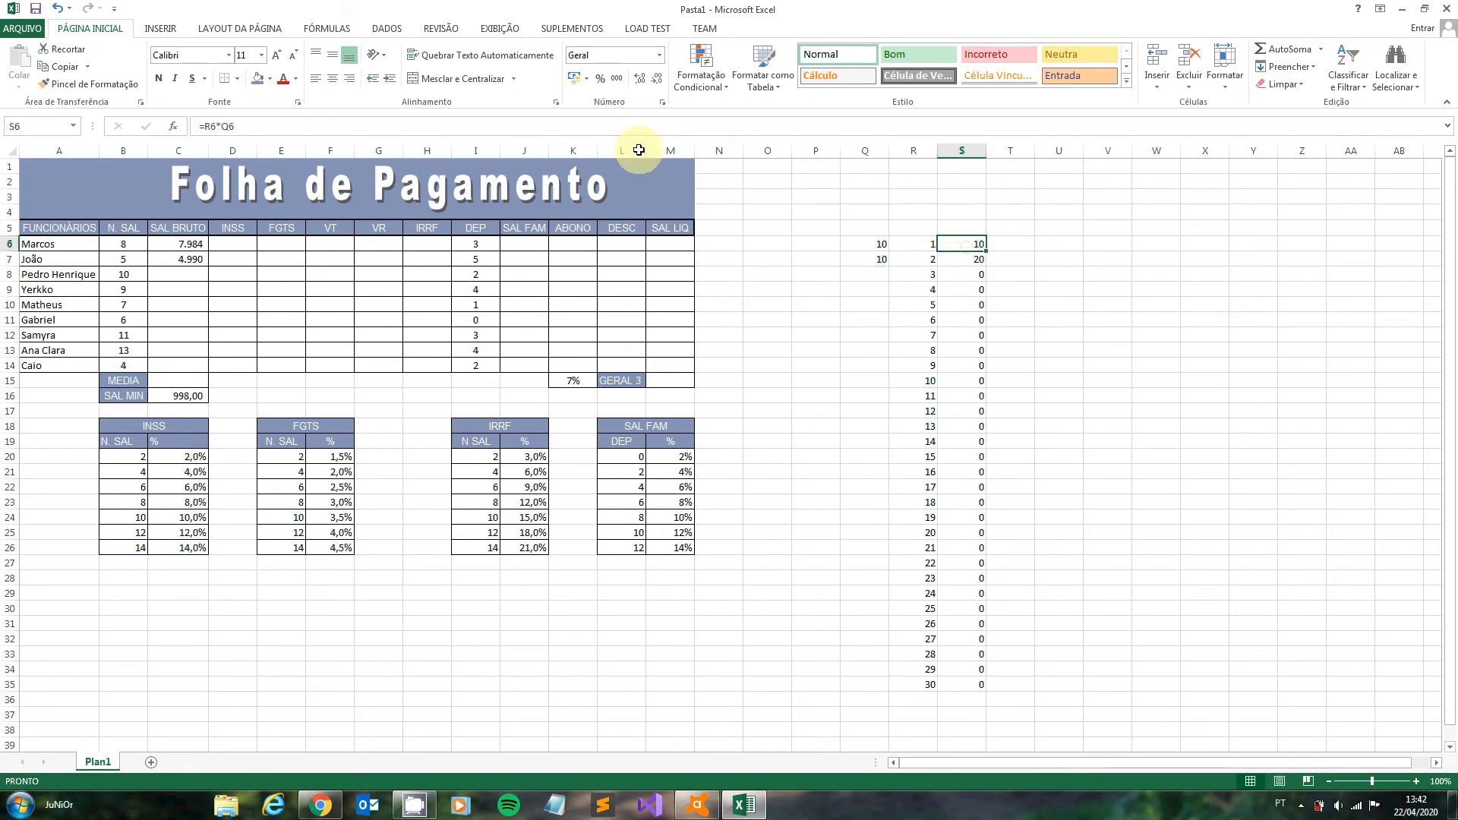
left_click(252, 131)
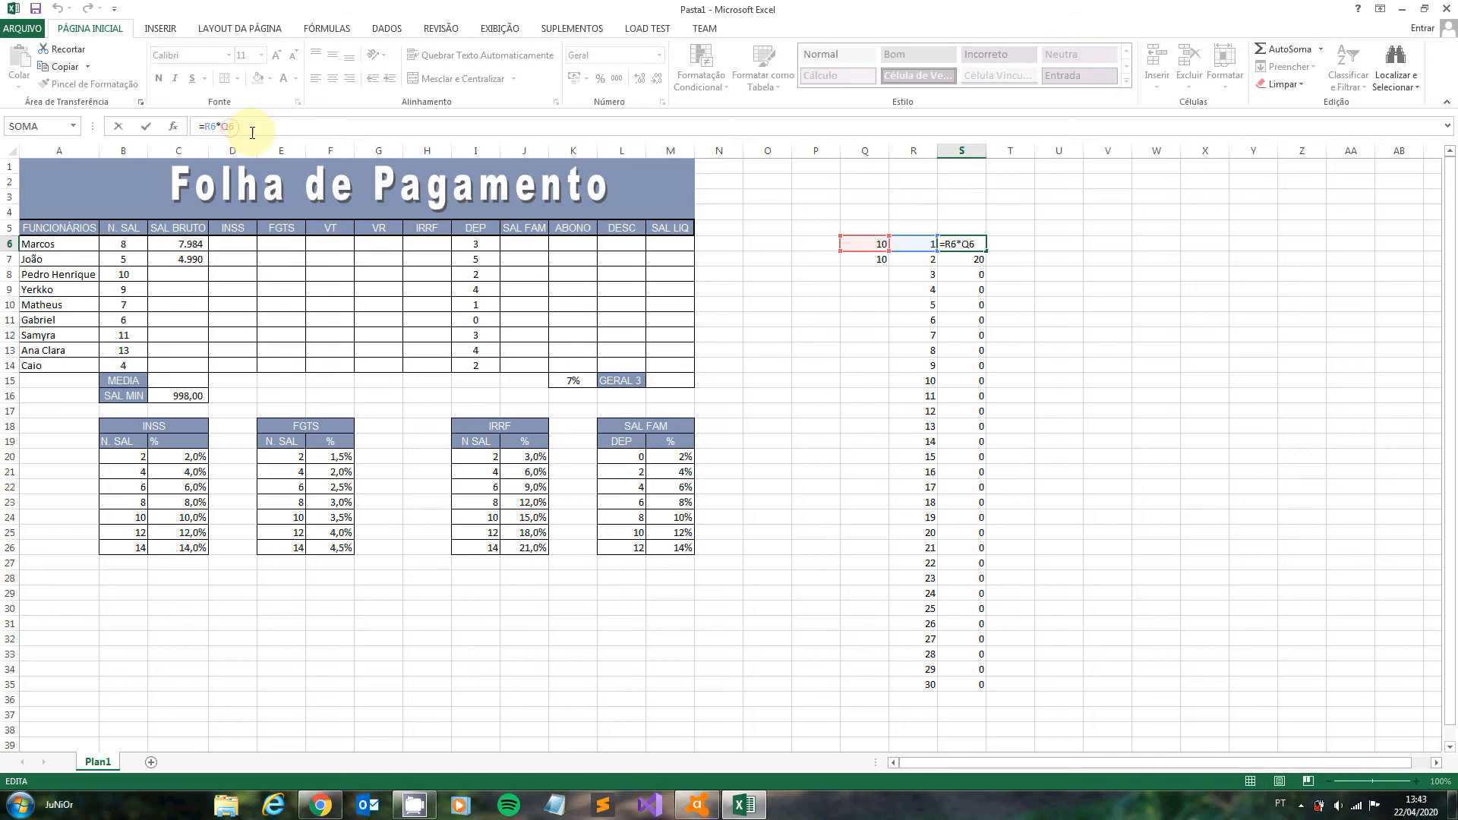
key("Left")
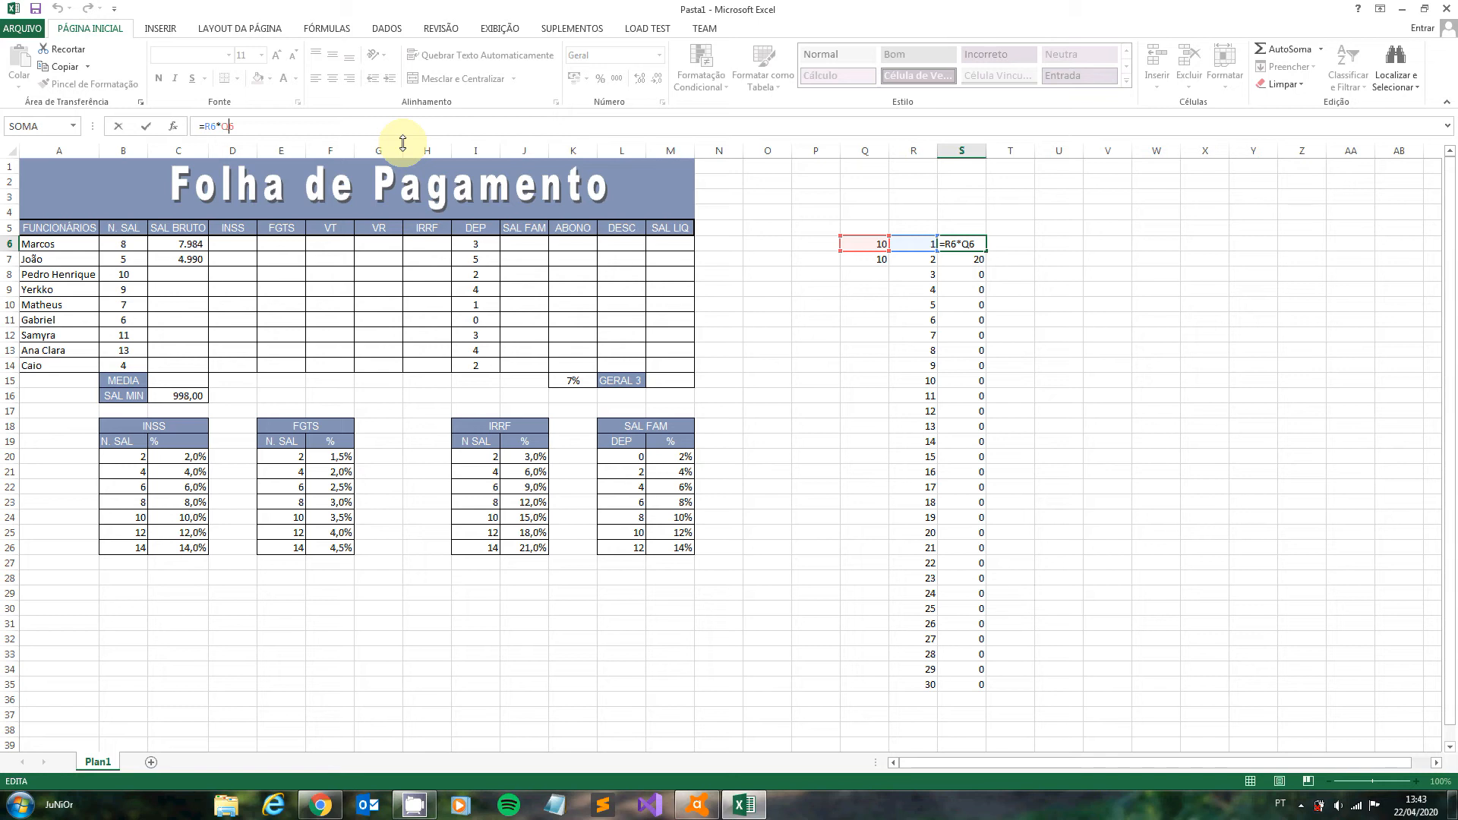
type("$")
key("Return")
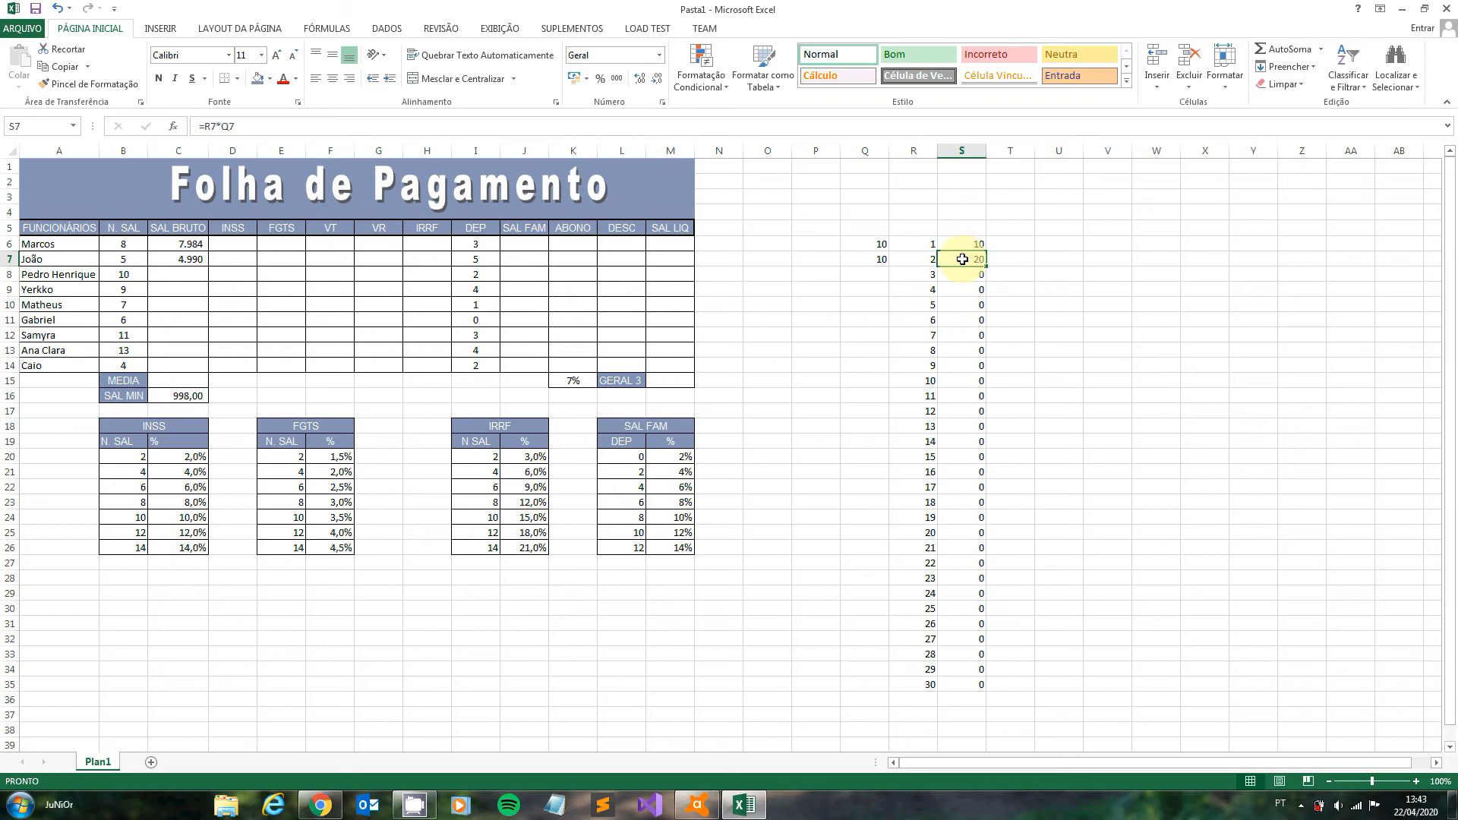
- Clear the old formulas from S7:S35 and fill the locked formula from S6 down to S35
left_click_drag(963, 259, 950, 684)
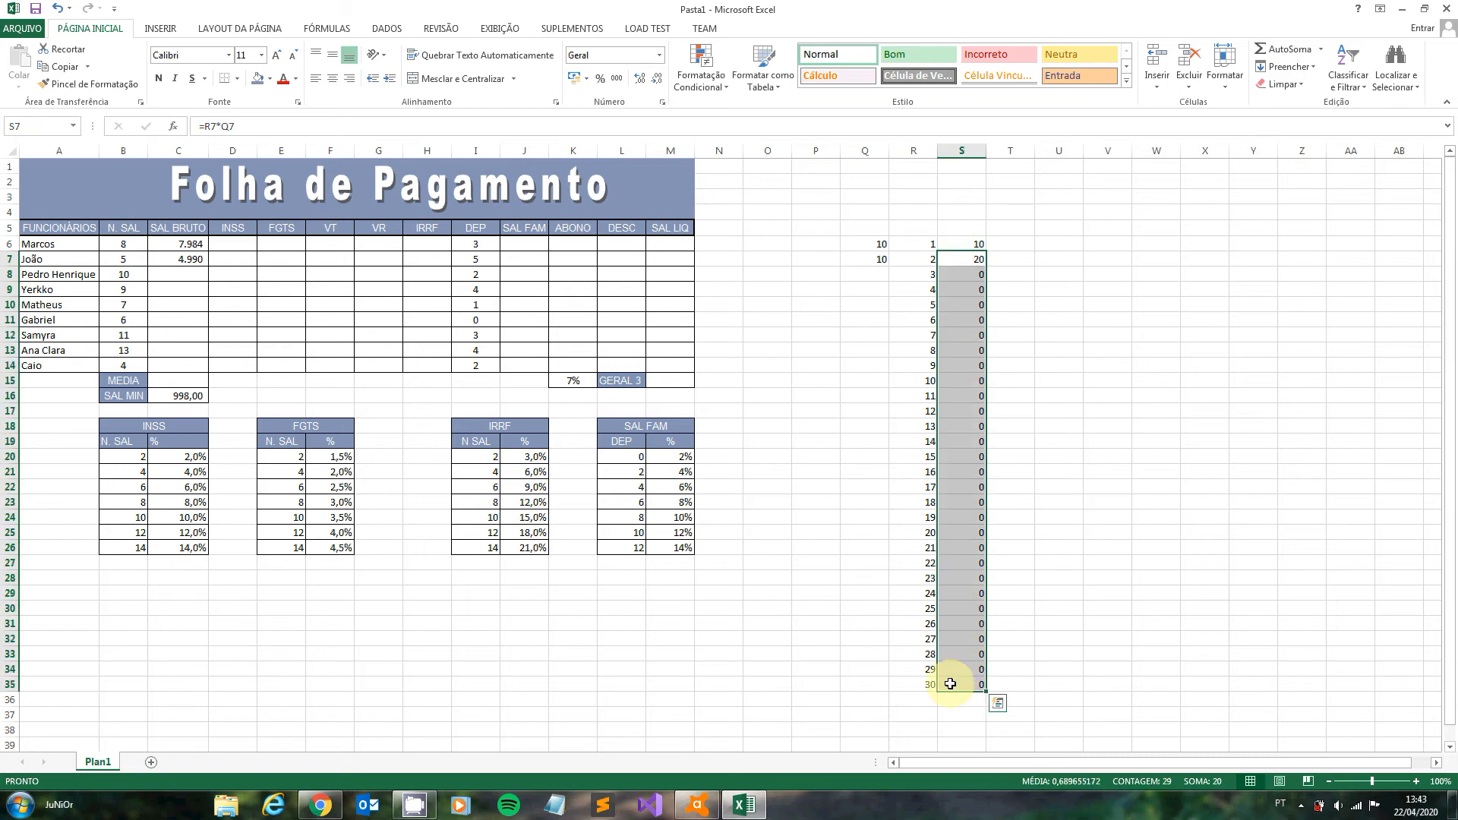
key("Delete")
left_click(978, 245)
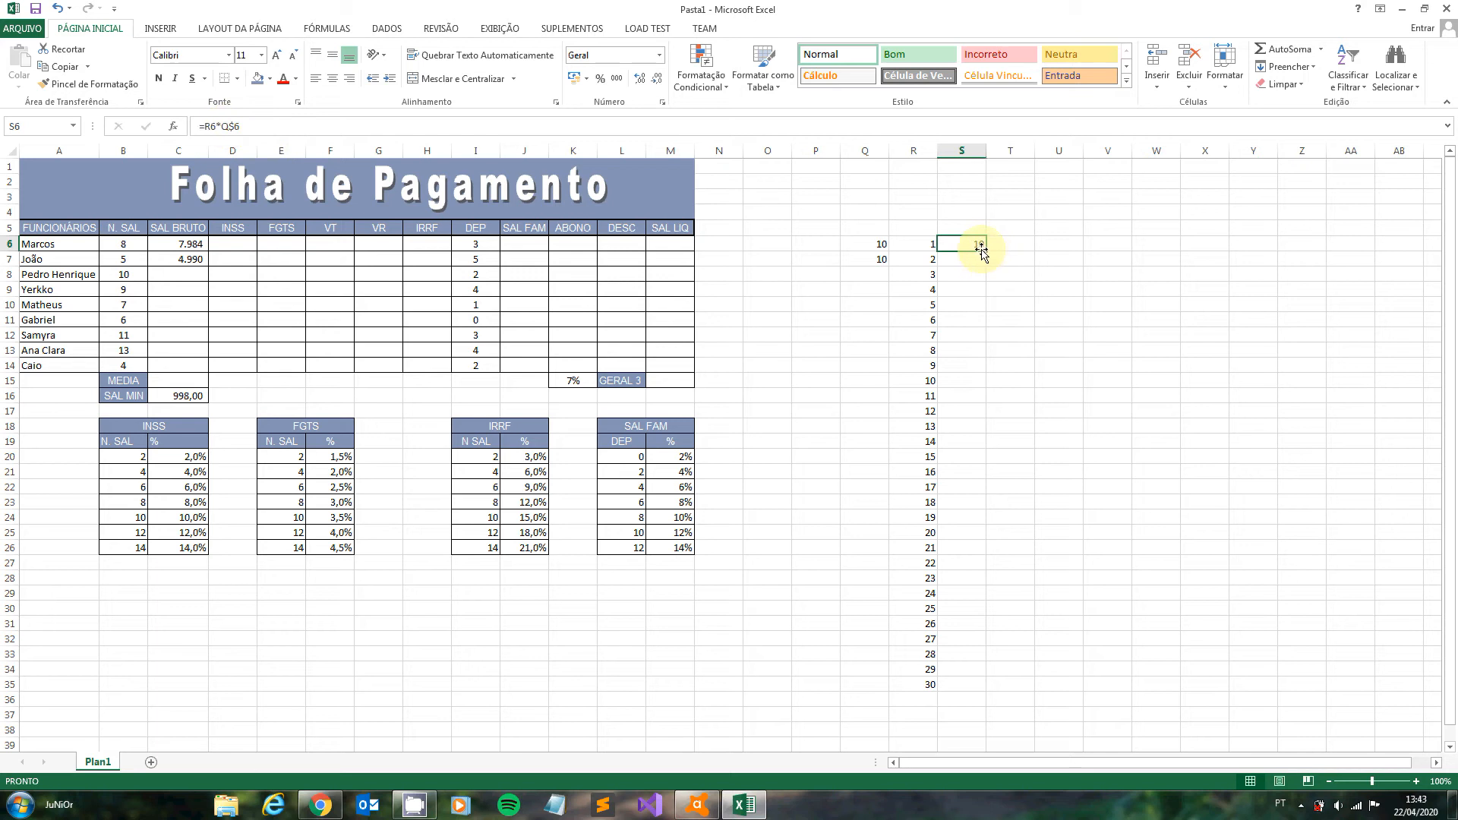
left_click_drag(984, 252, 954, 694)
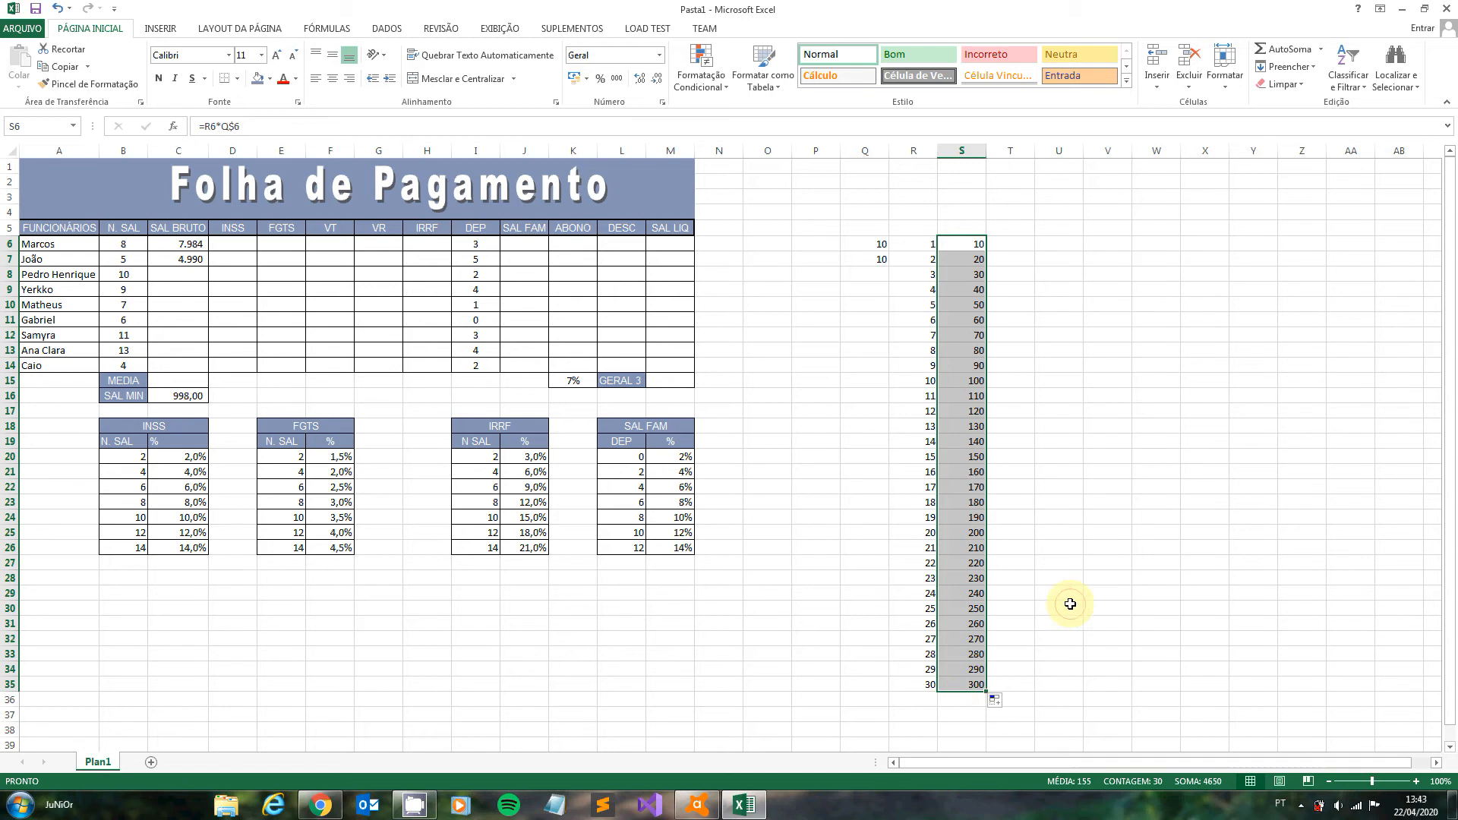
left_click(1067, 607)
- Fill the gross salary formula from C7 down to C14 and check the references in C8 and C6 against the minimum salary in C16
left_click(190, 259)
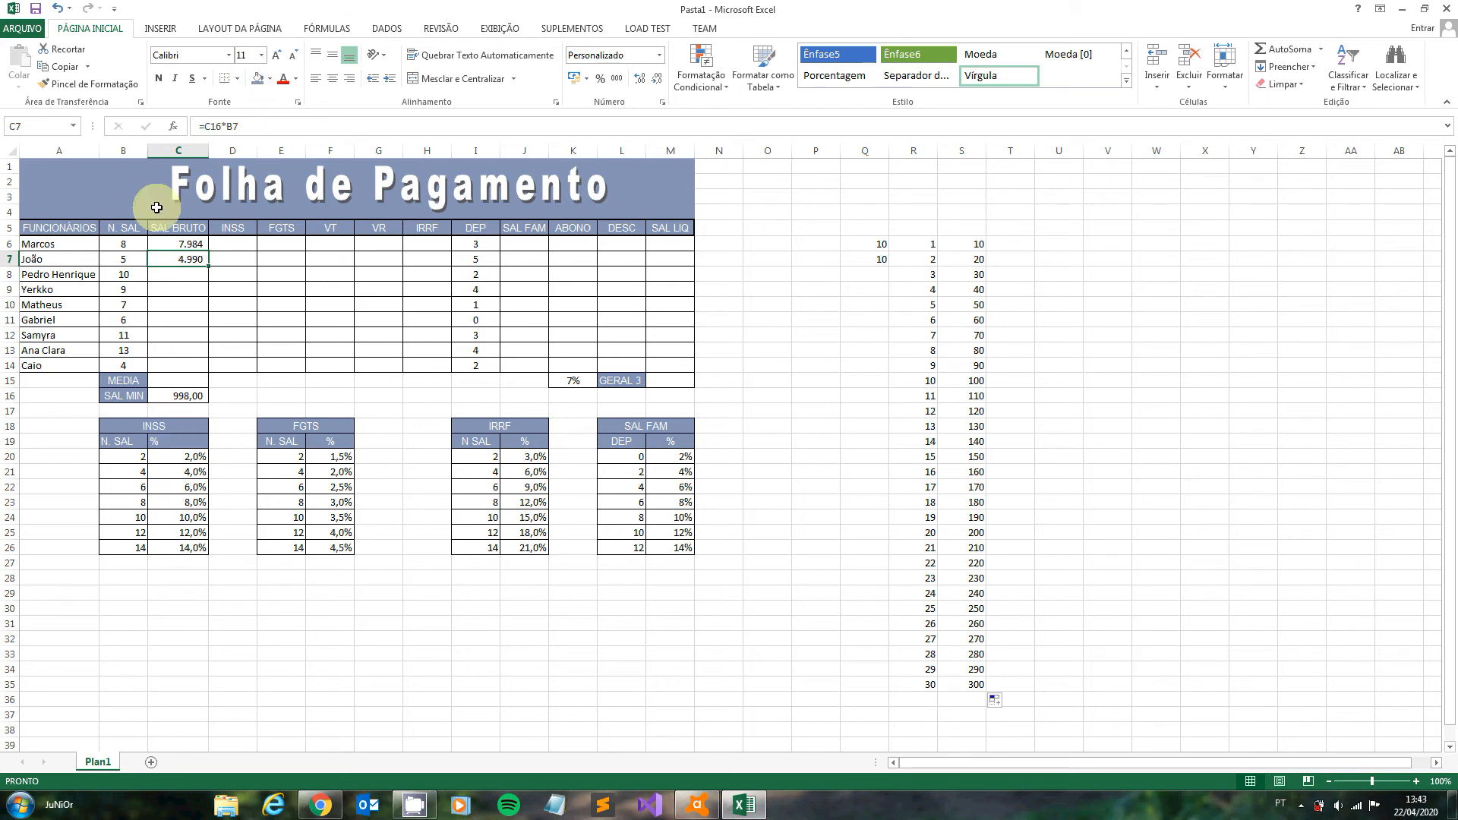
left_click(171, 396)
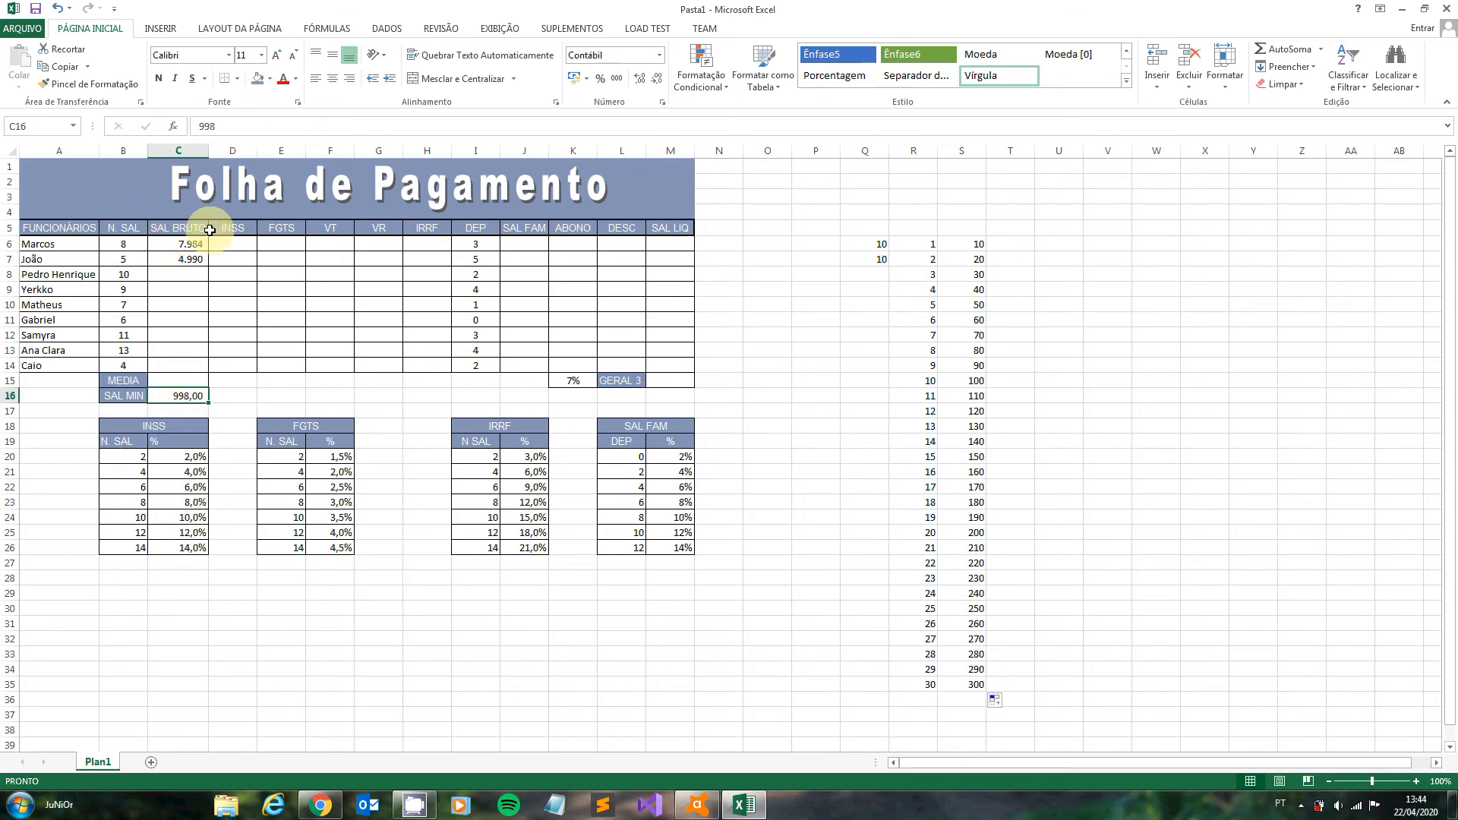
left_click(187, 242)
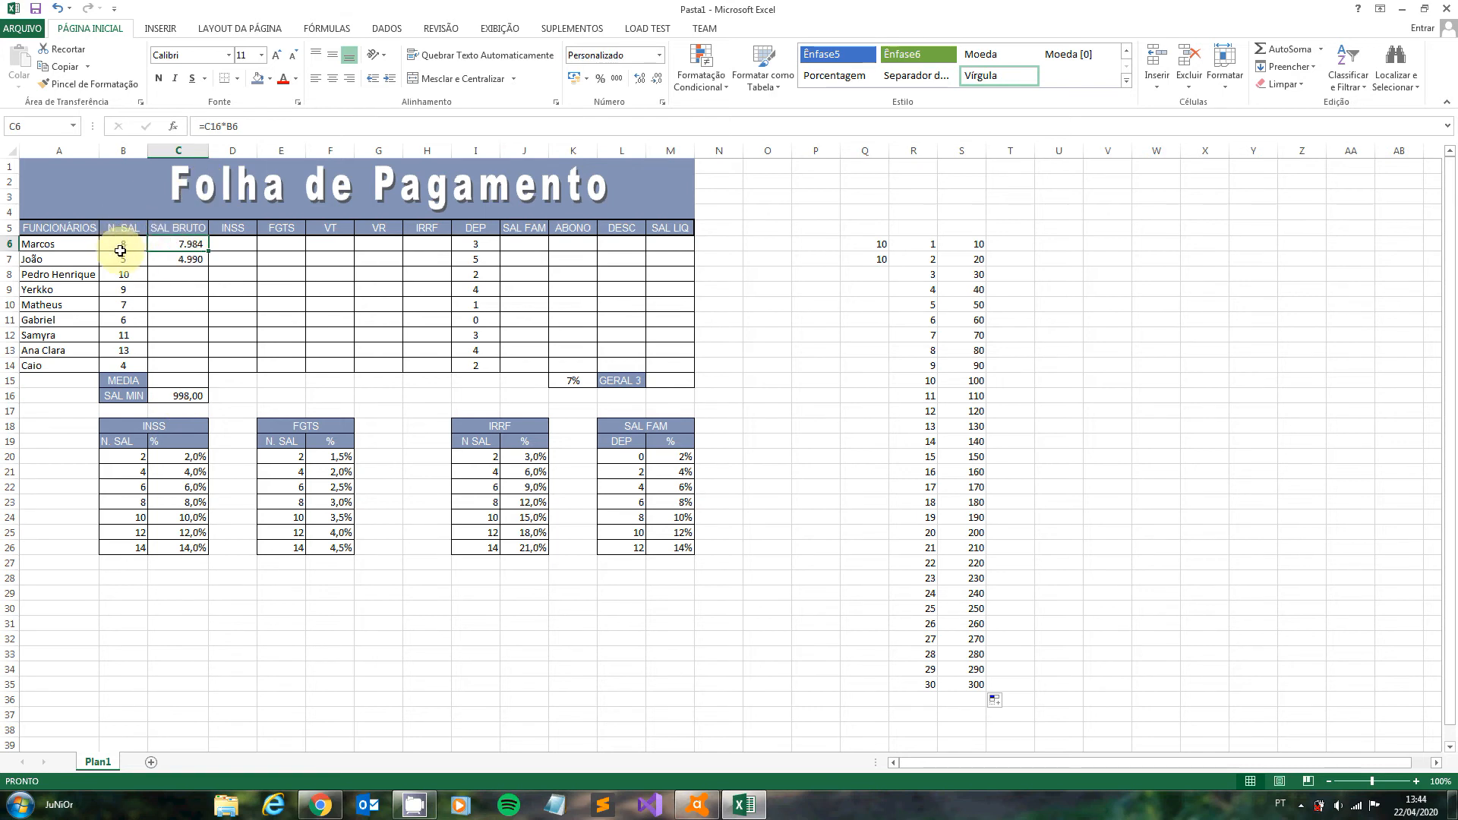
left_click(159, 266)
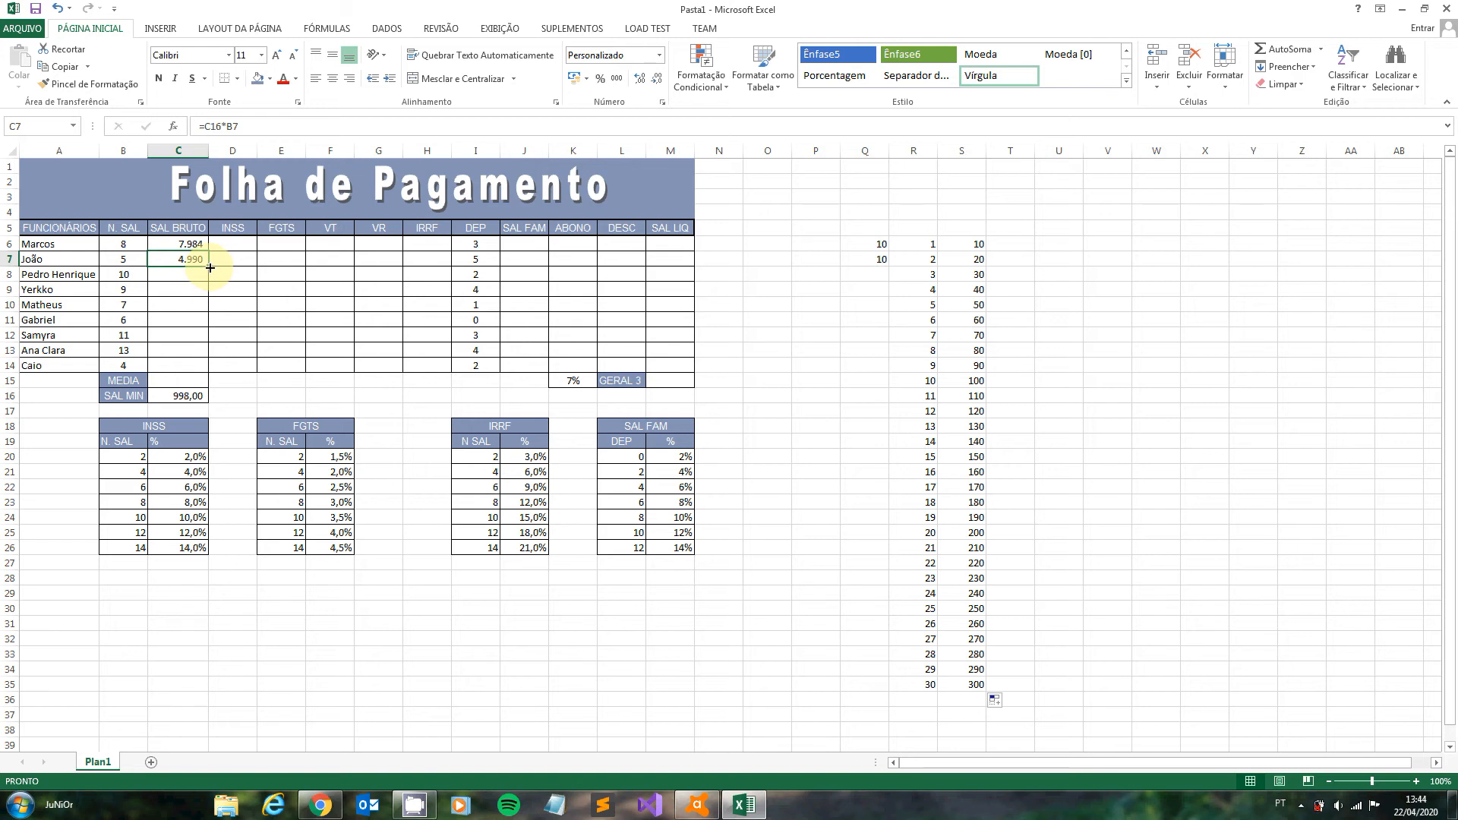
left_click_drag(210, 266, 216, 376)
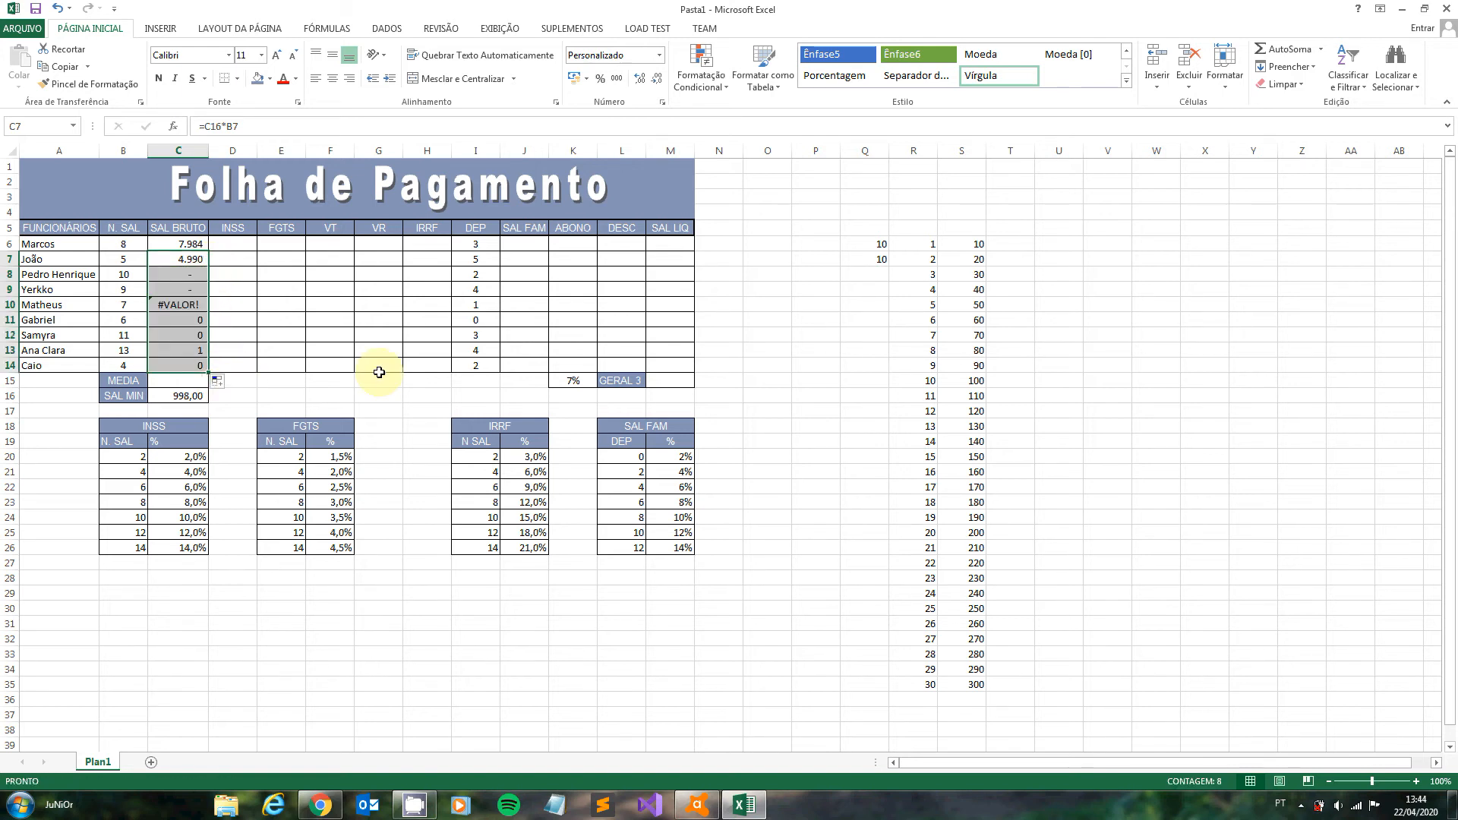
left_click(196, 270)
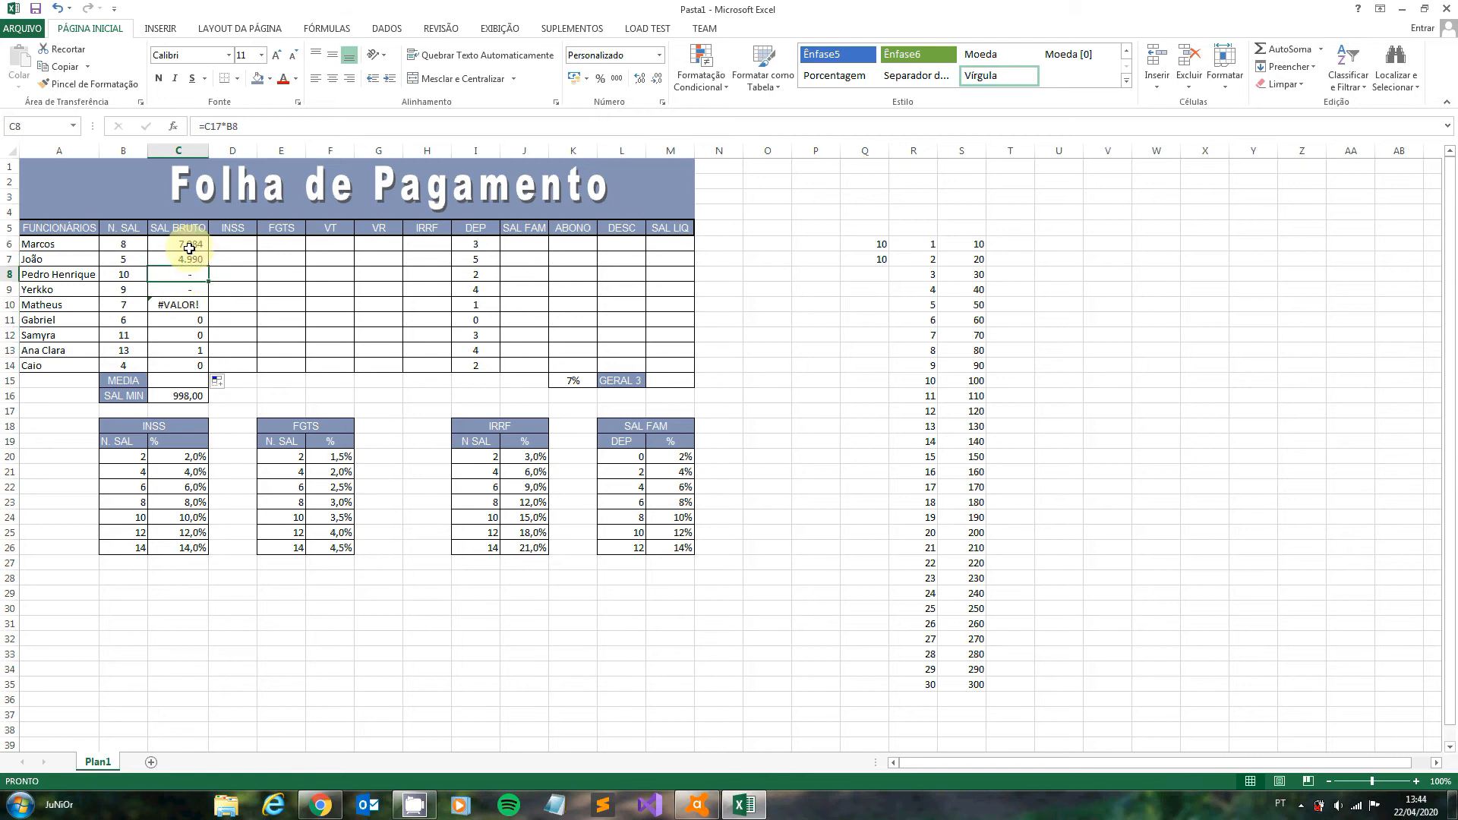
left_click(190, 249)
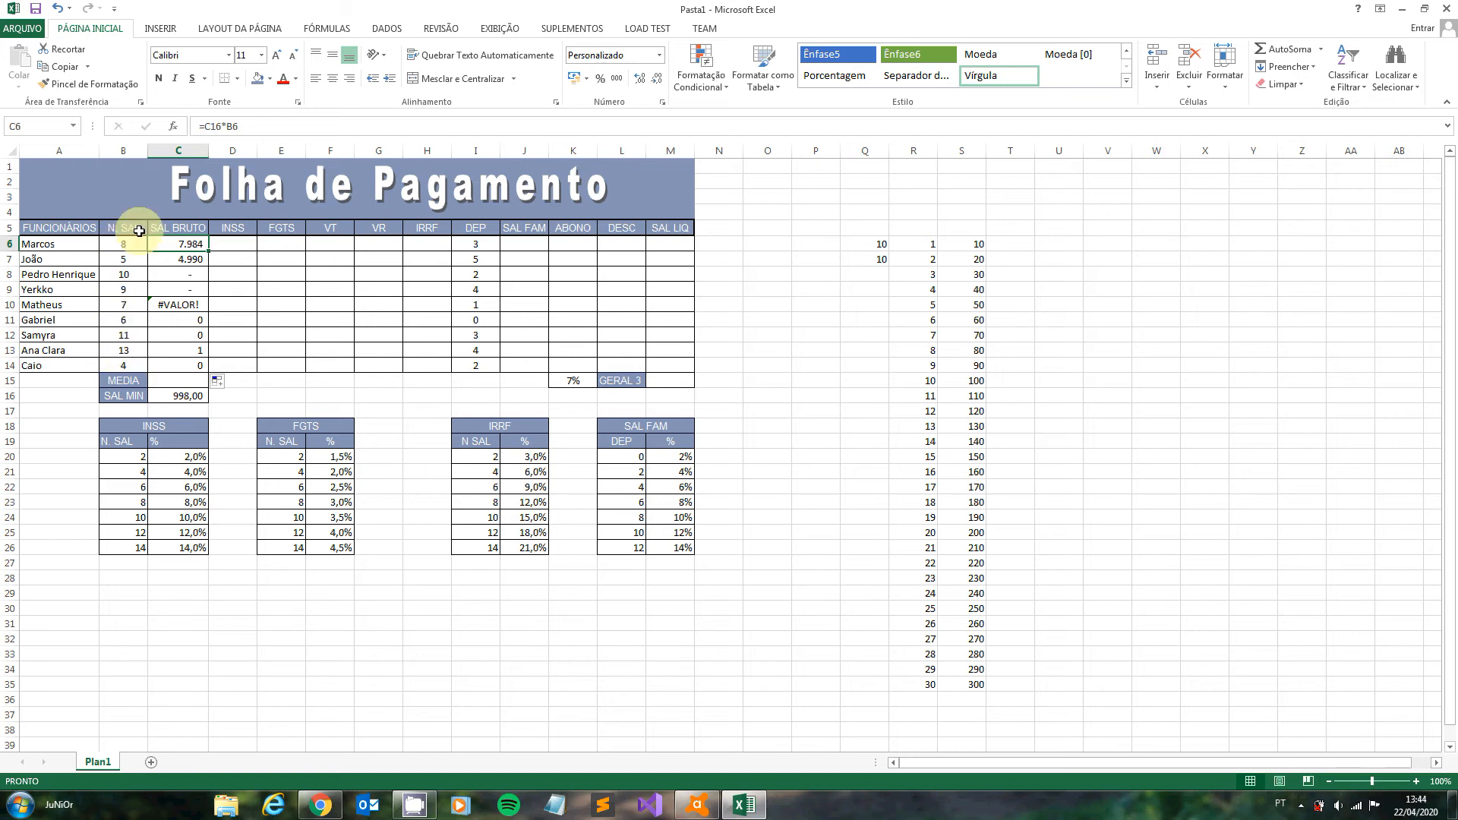
left_click(169, 394)
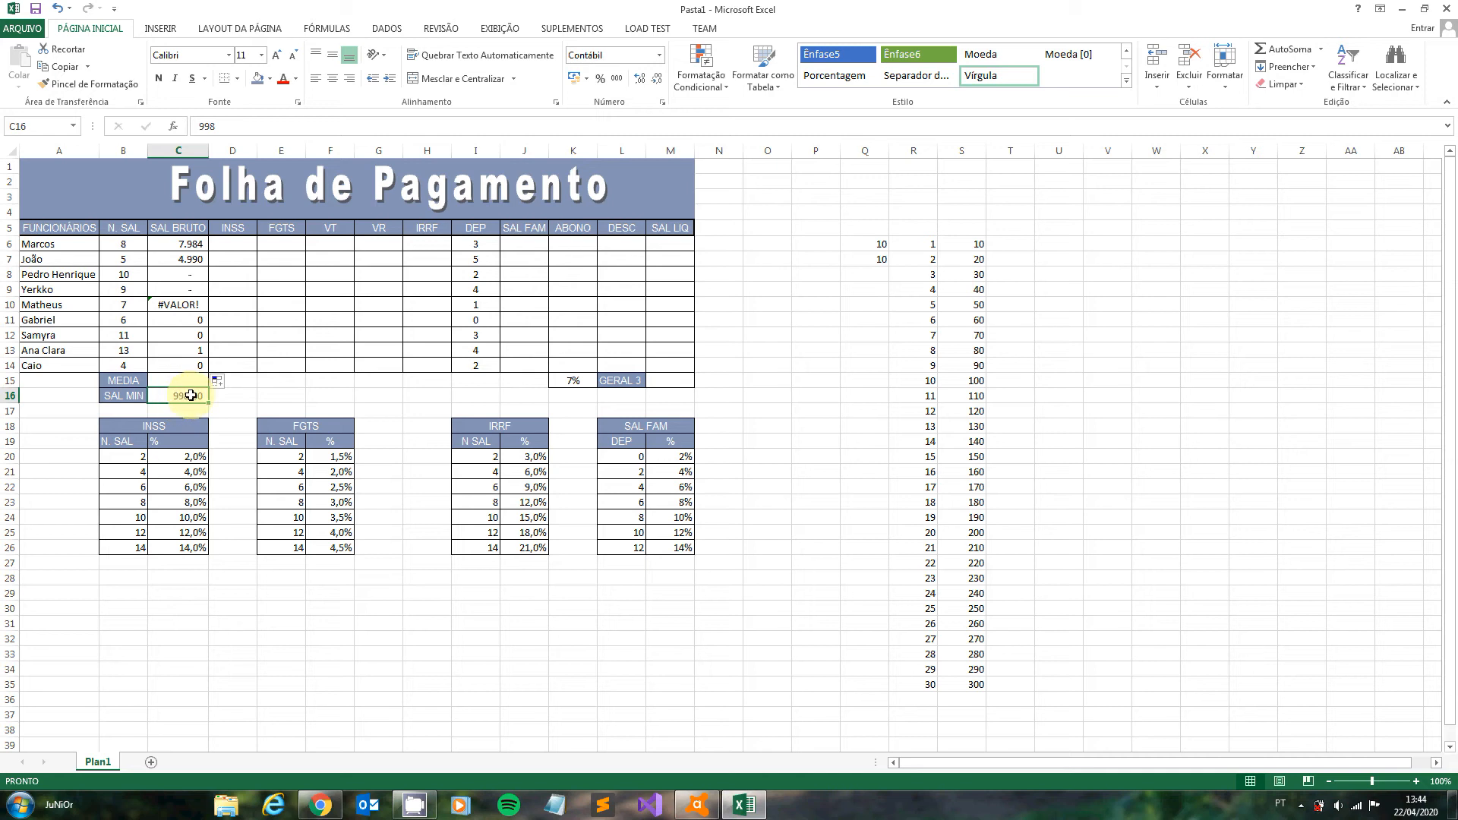
- Clear the incorrectly filled gross salary formulas from C7:C14, keeping the one in C6
left_click(192, 245)
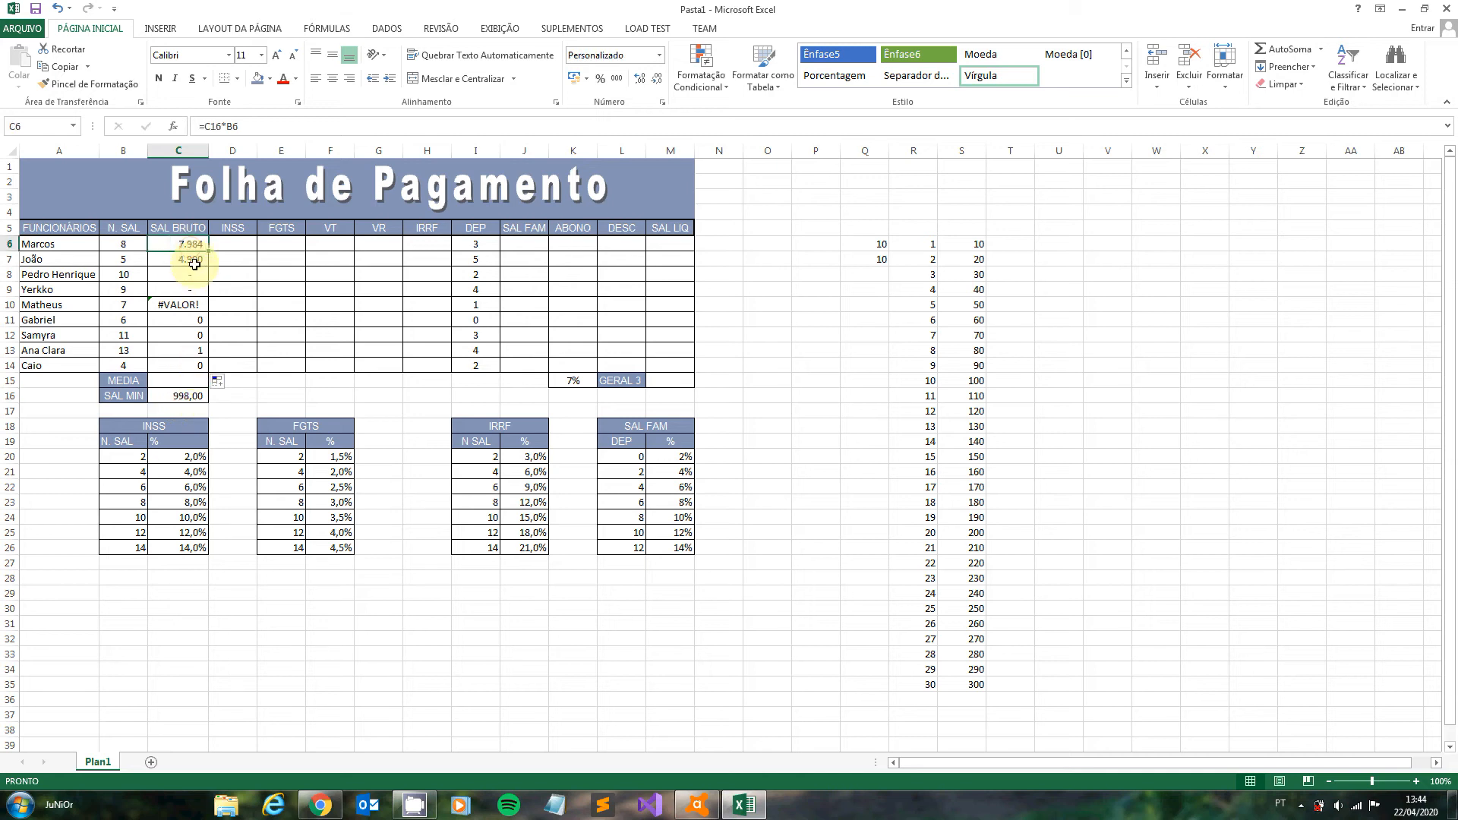
left_click_drag(195, 263, 195, 364)
key("Delete")
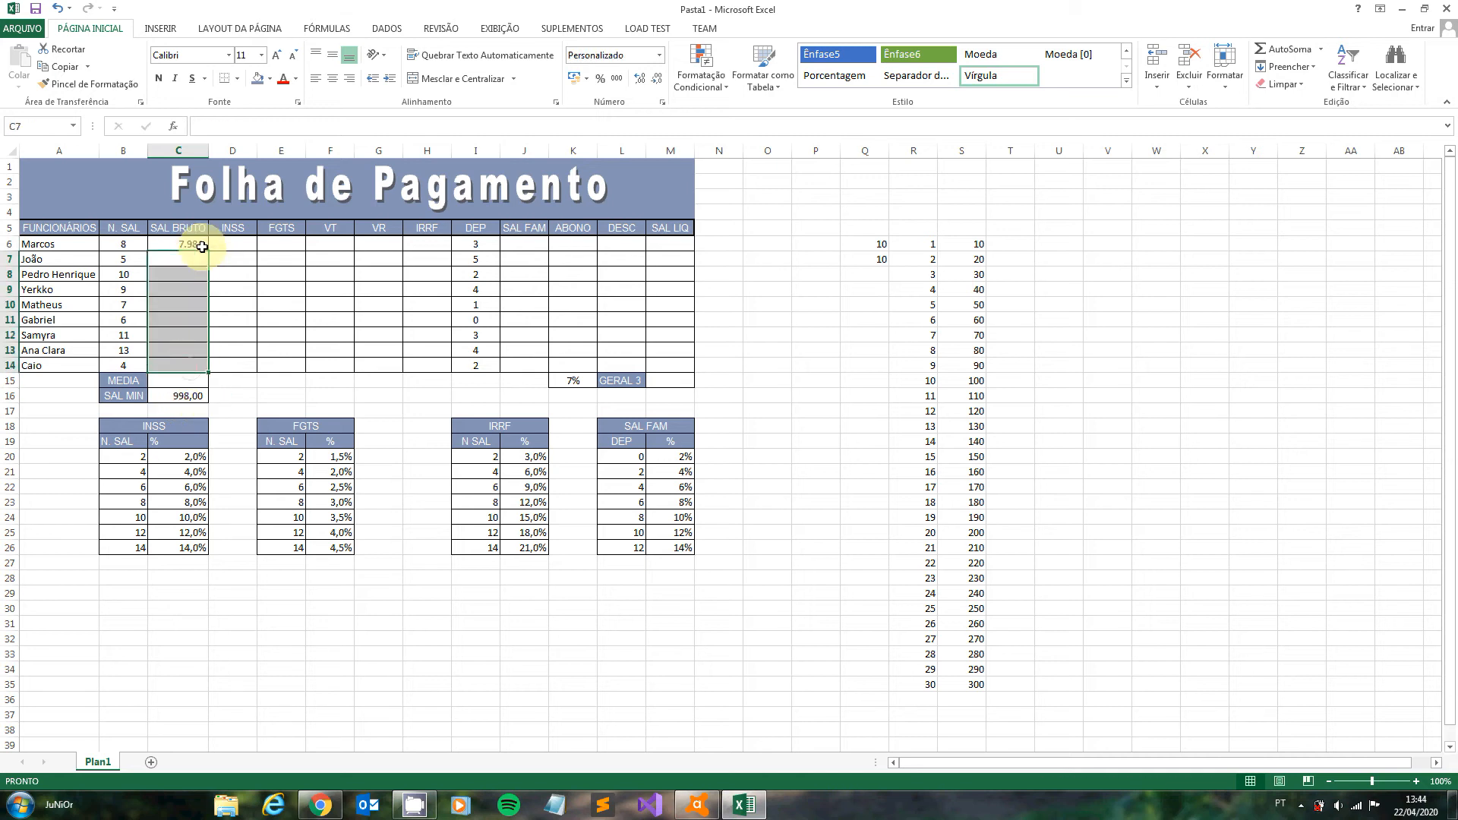
- Lock the row of the minimum salary reference in C6 so it reads =C$16*B6, and fill the formula down to C14
left_click(199, 244)
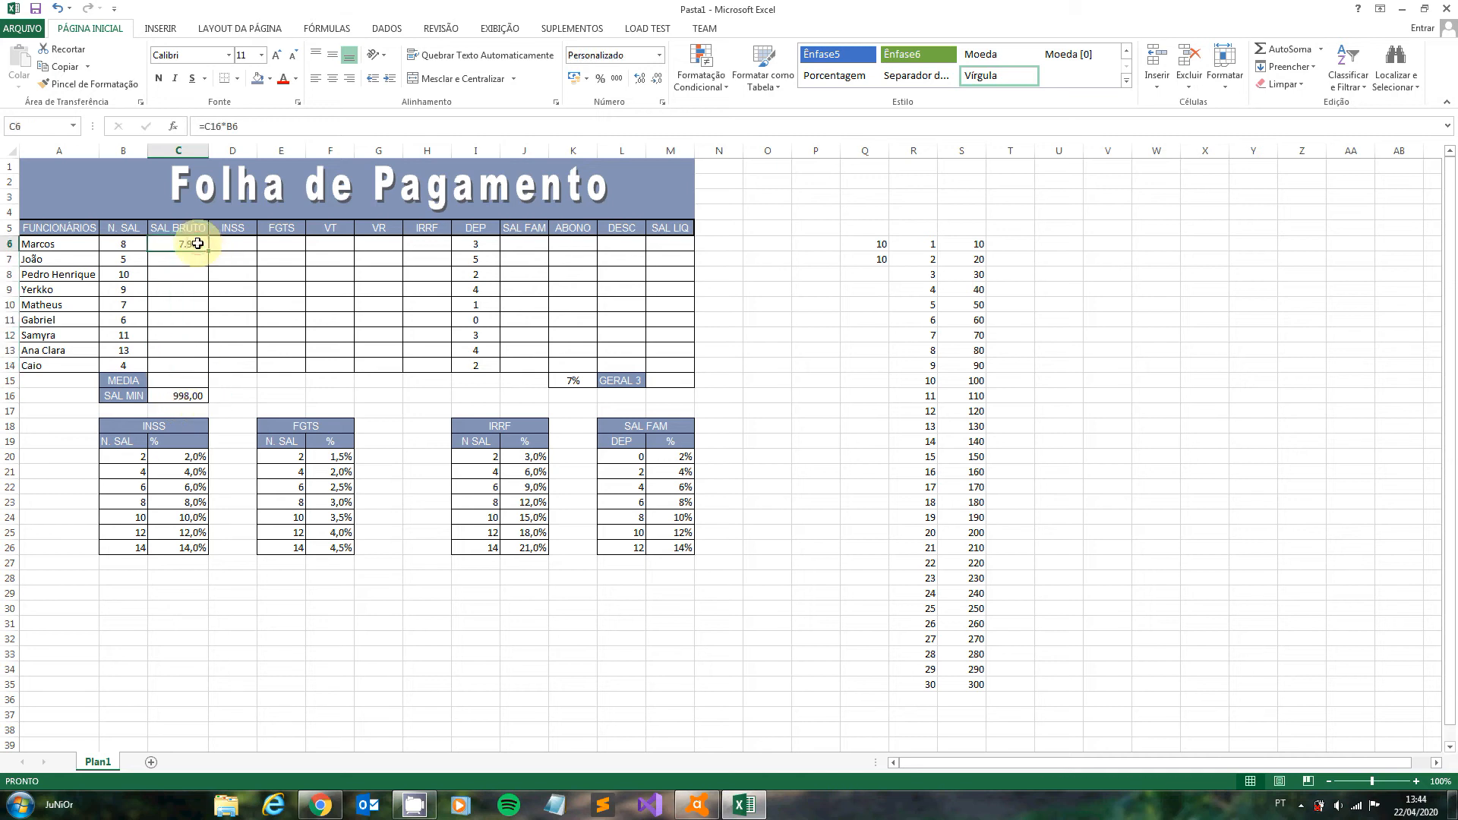
left_click(225, 135)
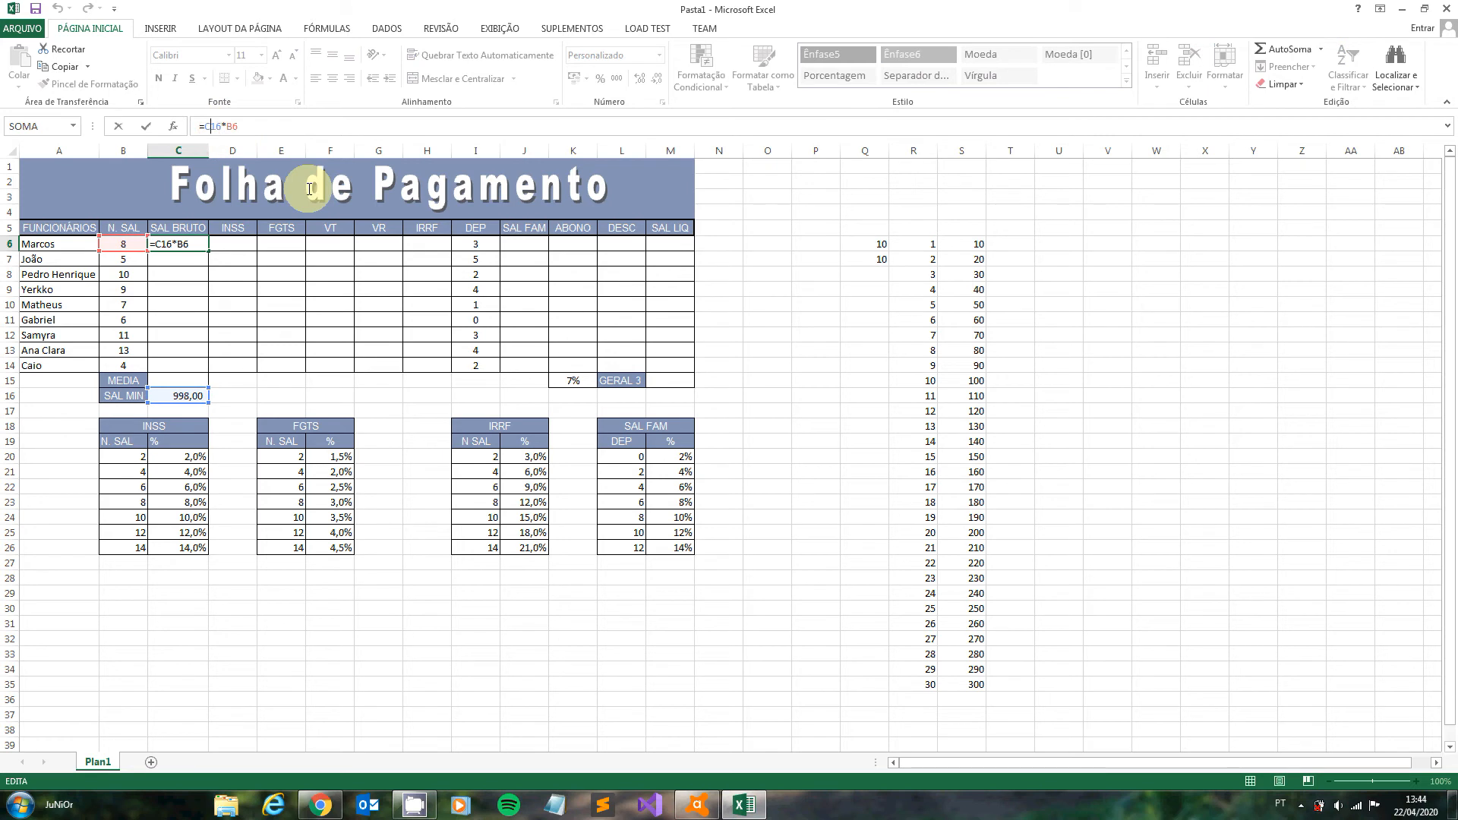
type("$")
key("Return")
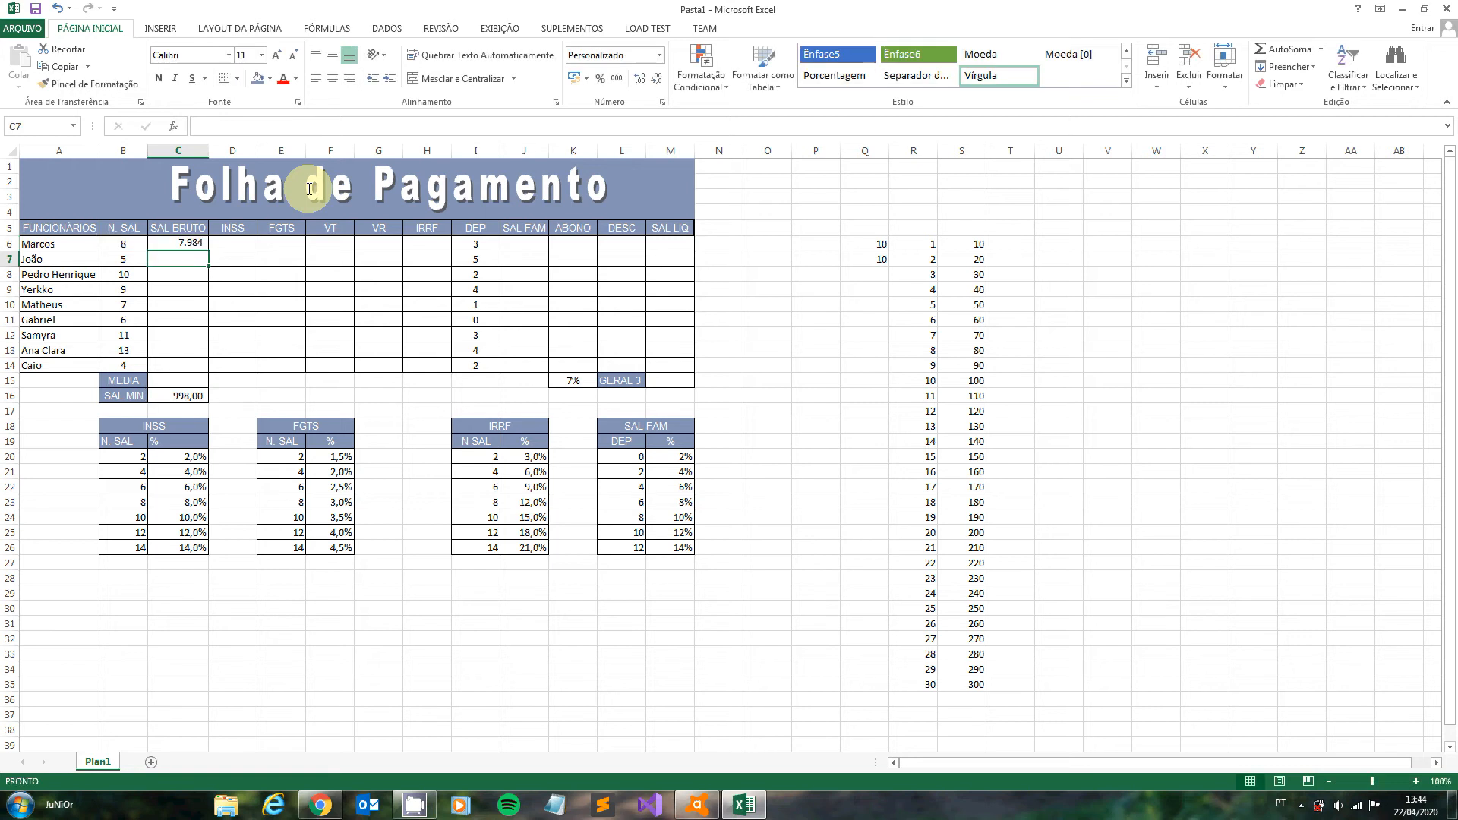
left_click(179, 241)
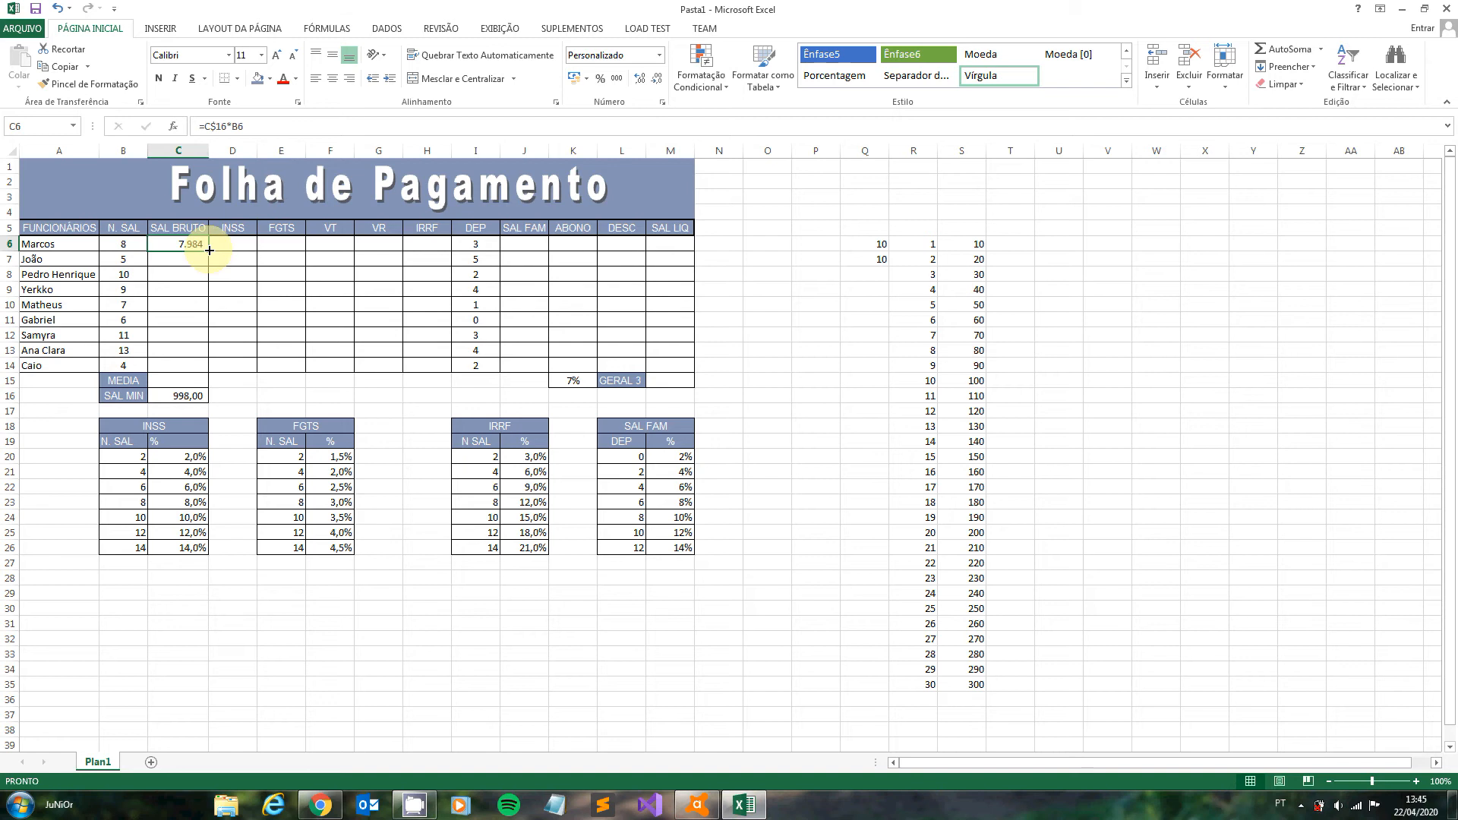
left_click_drag(205, 249, 204, 374)
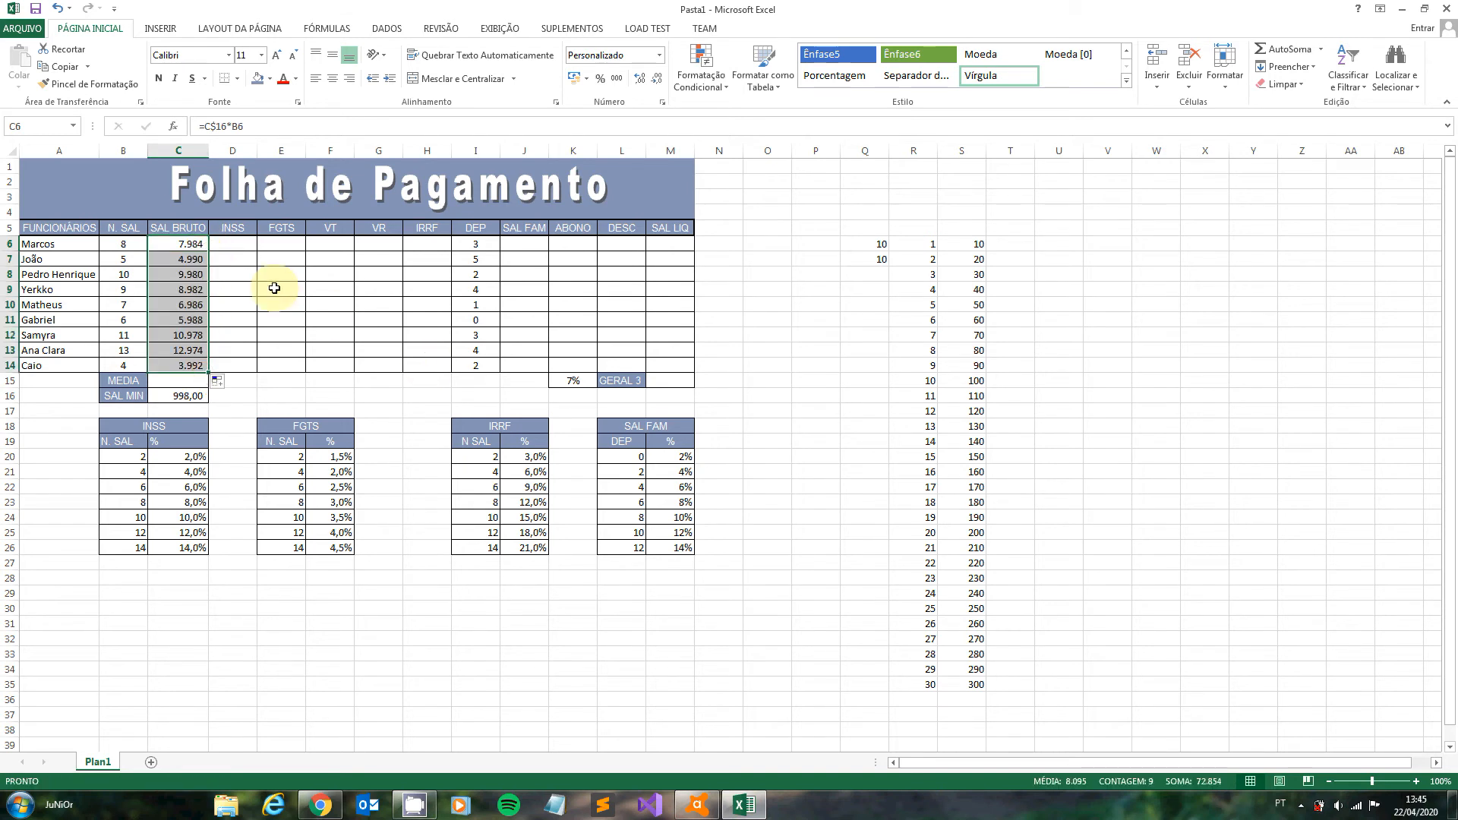
- Calculate the average gross salary in C15 with =MEDIA(C6:C14)
left_click(180, 384)
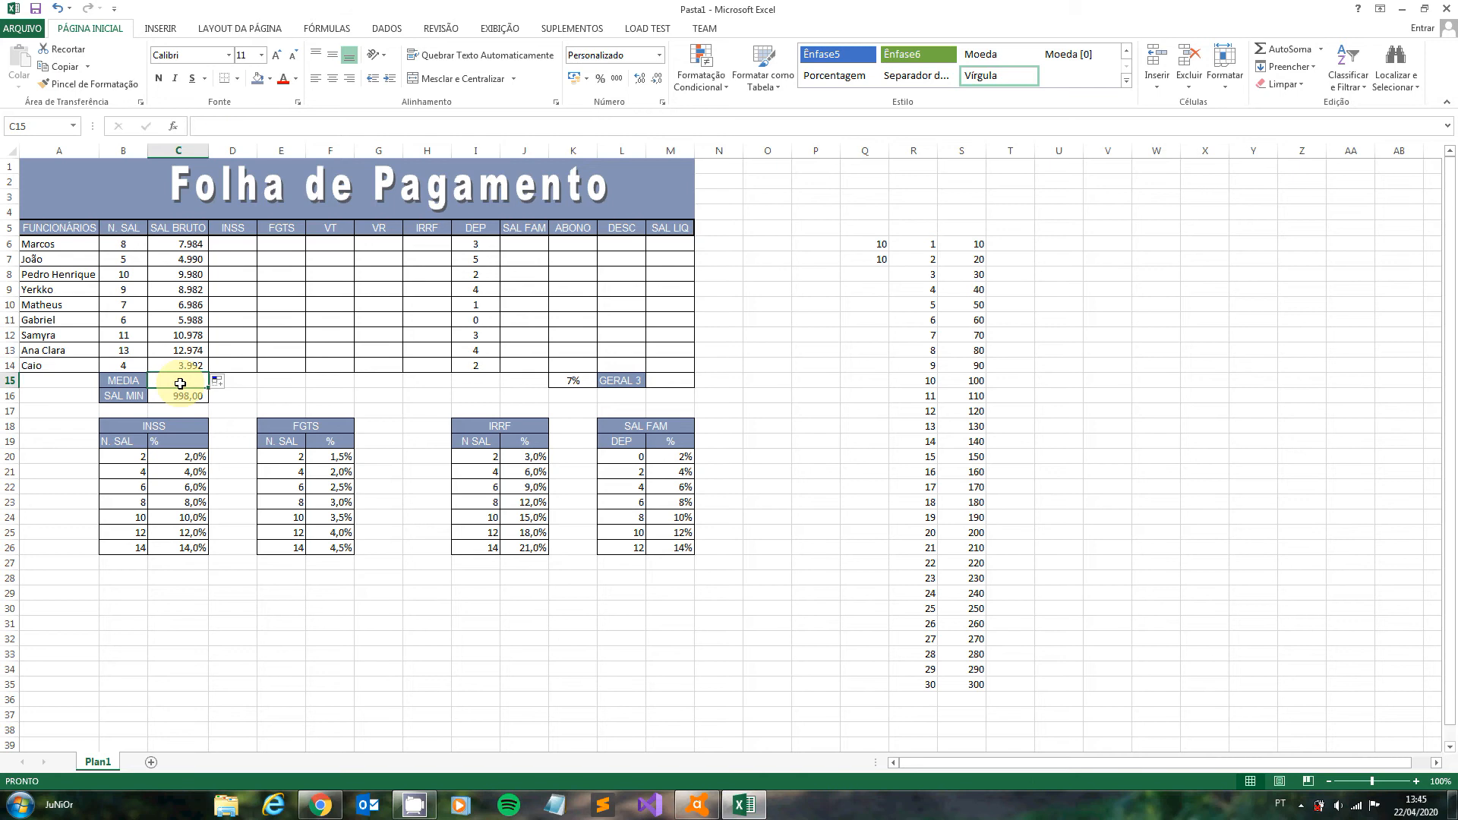
type("=MEDIA")
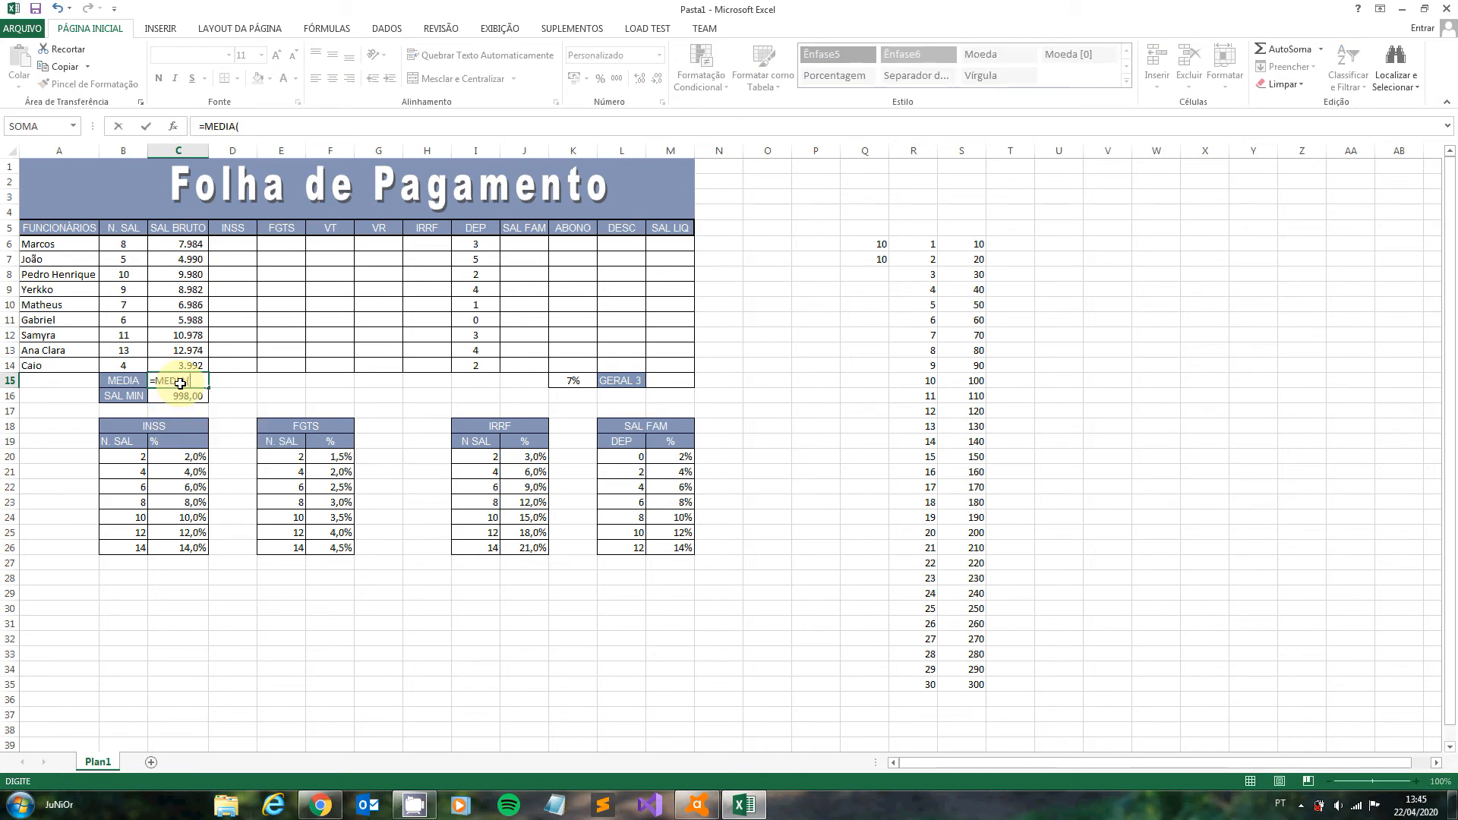
type("(")
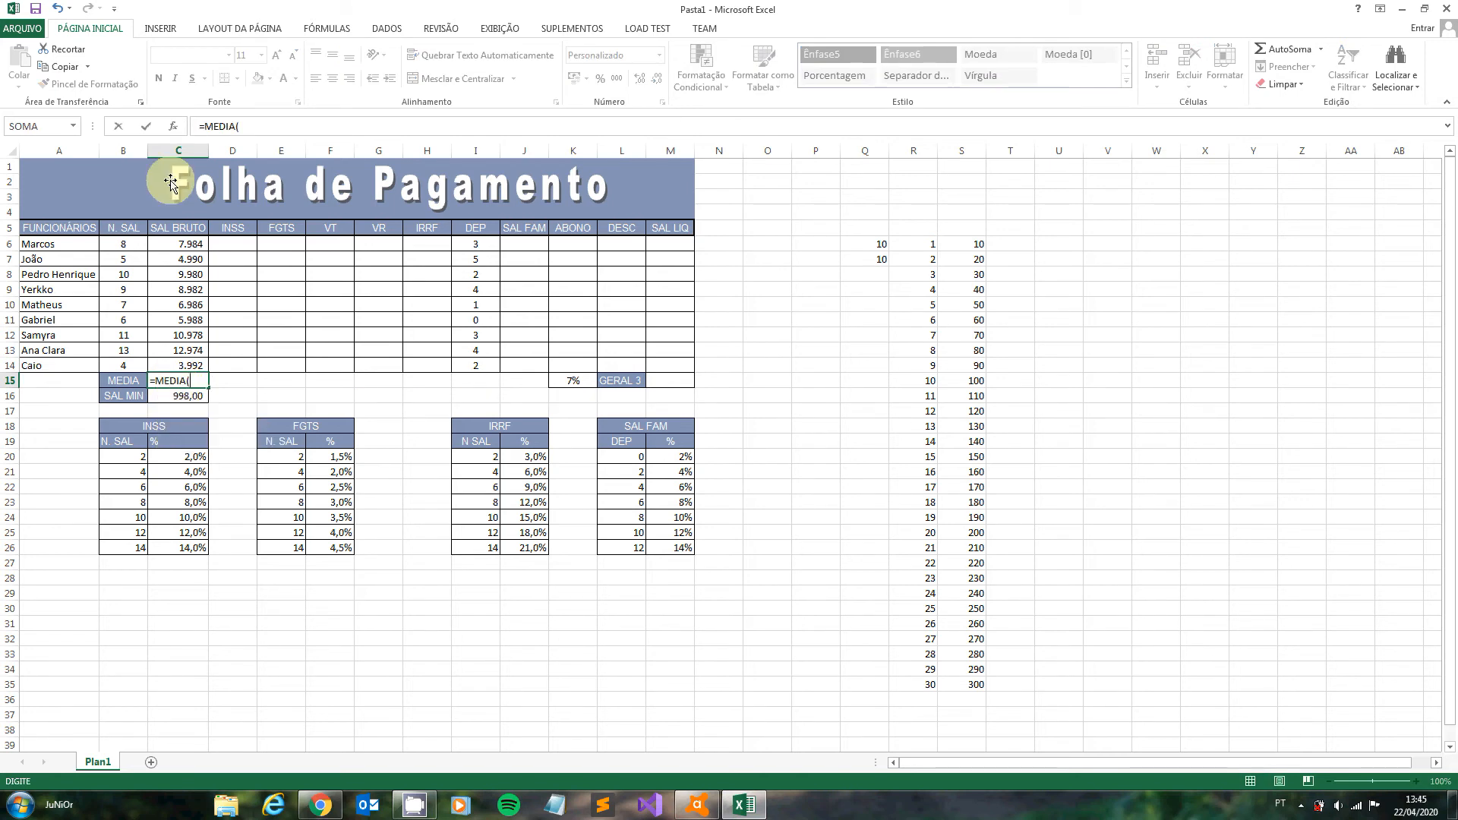
left_click(195, 240)
left_click_drag(195, 240, 195, 366)
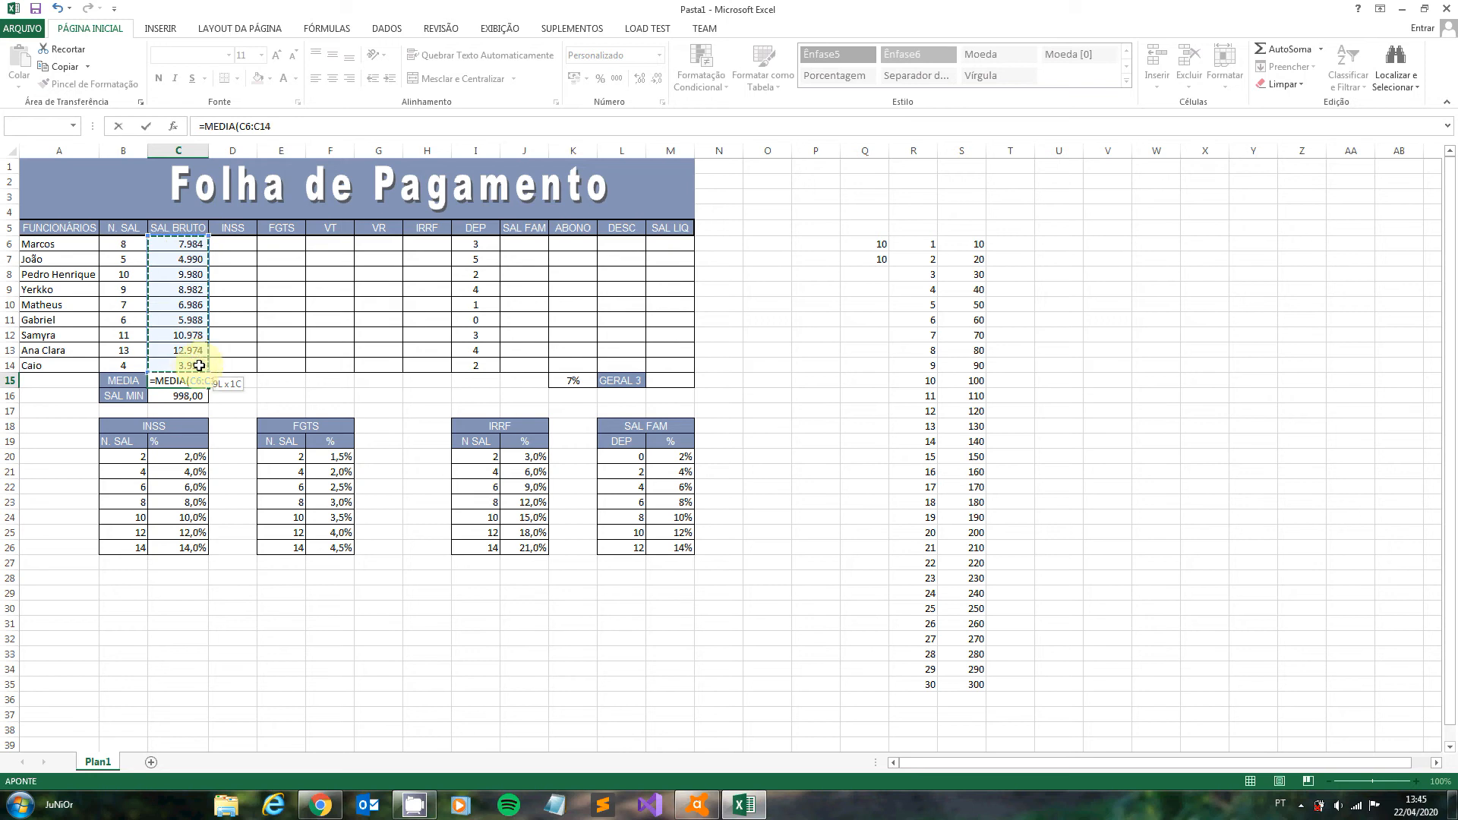
type(")")
key("Return")
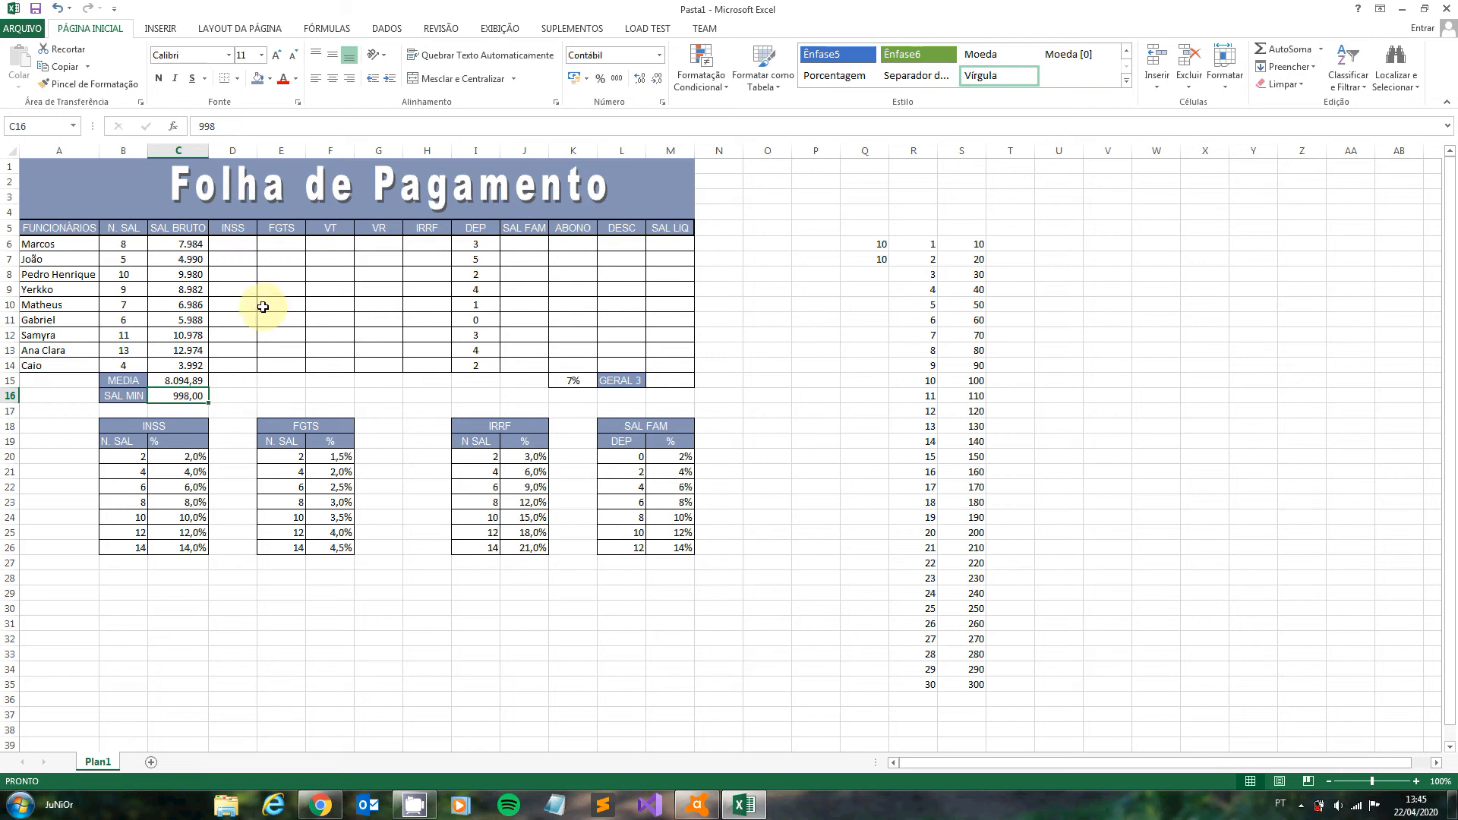
- Name the INSS rate table in B18:C26 as INSS
left_click(228, 243)
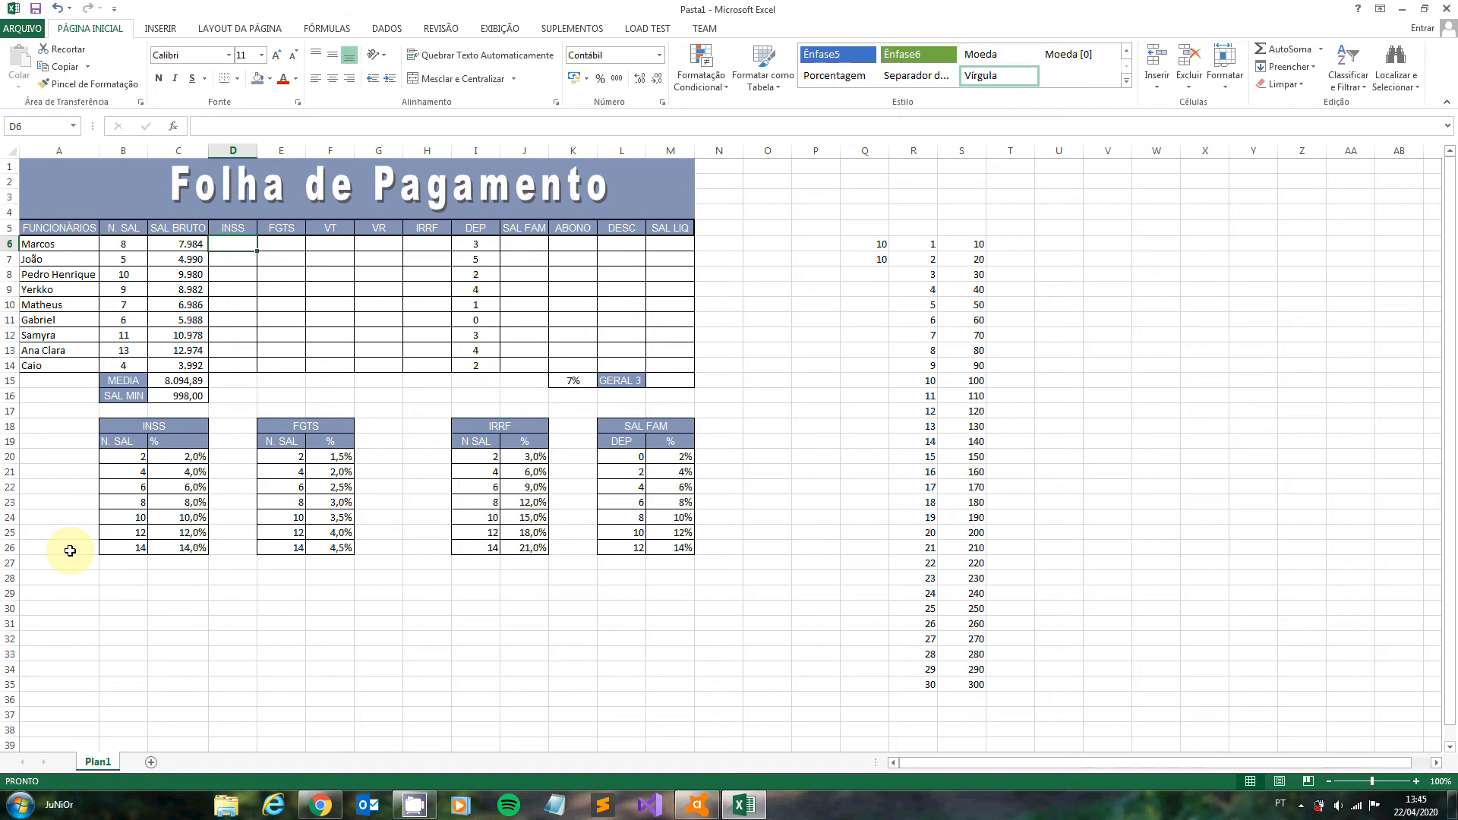
left_click_drag(175, 424, 161, 546)
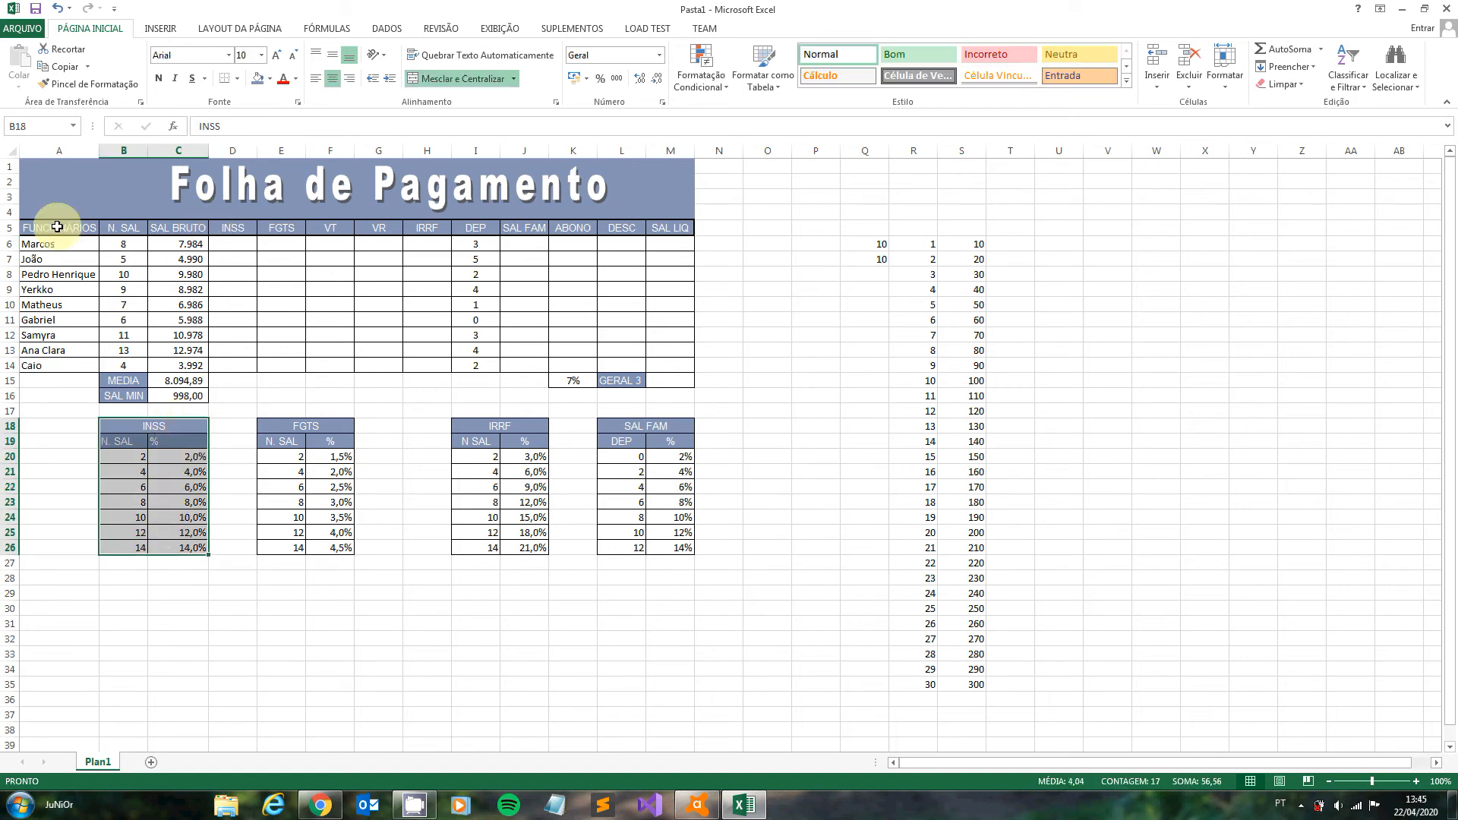
left_click(44, 133)
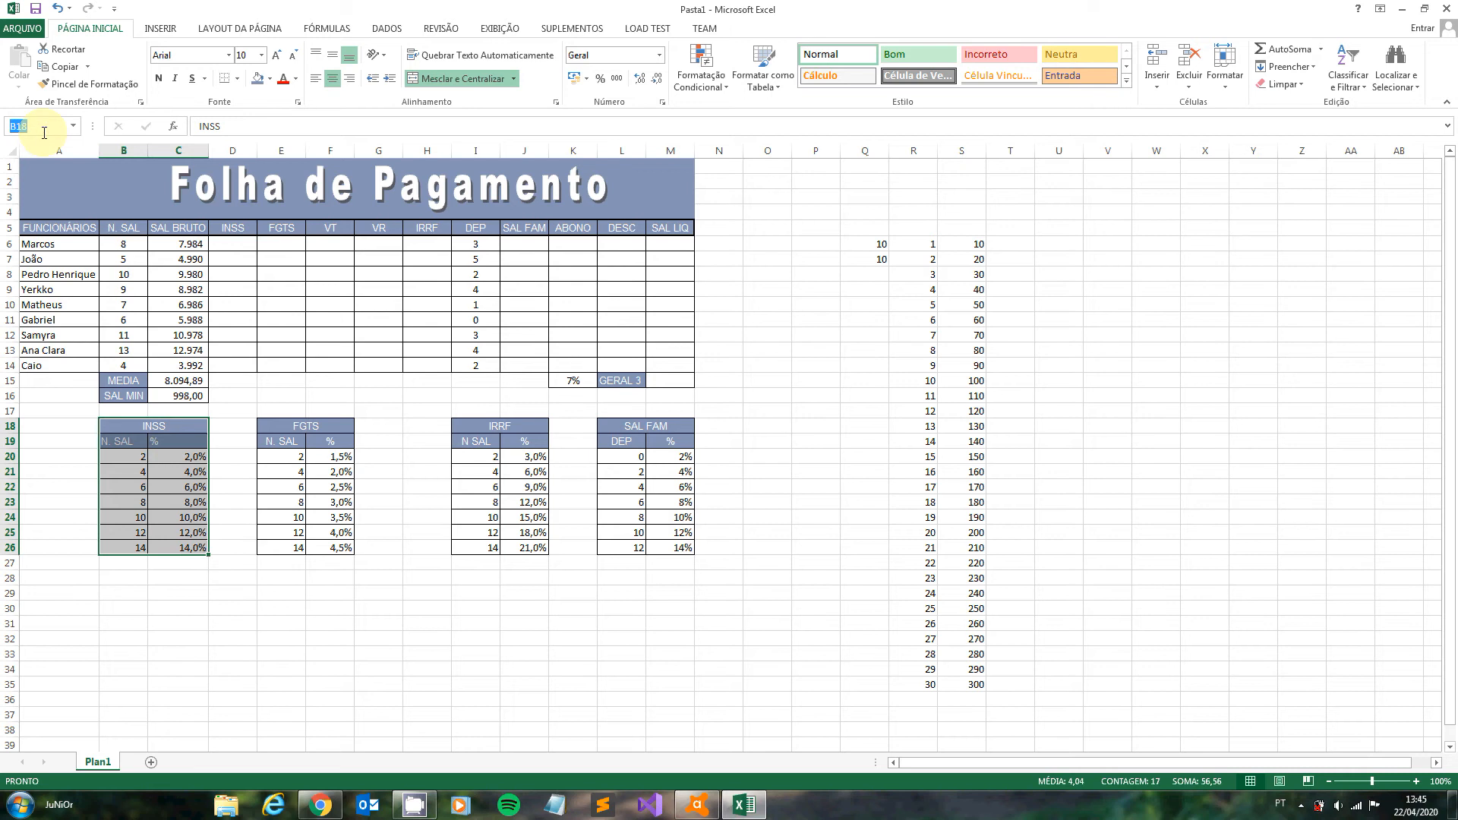
type("INSS")
key("Return")
- Enter the lookup formula =PROCV(B6;INSS;2) in D6 to find the first employee's INSS rate
left_click(247, 245)
type("=")
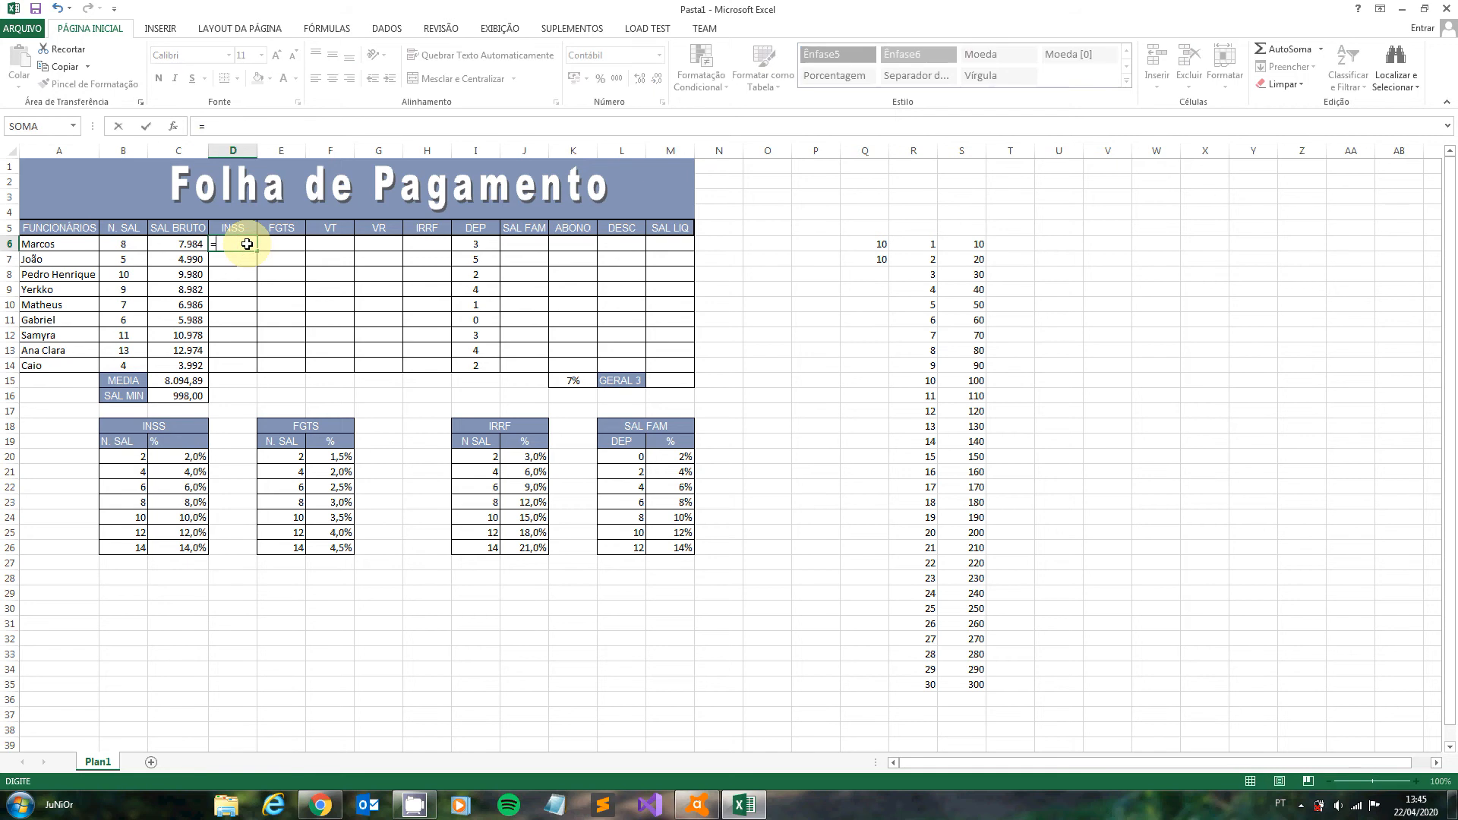
type("PROCV")
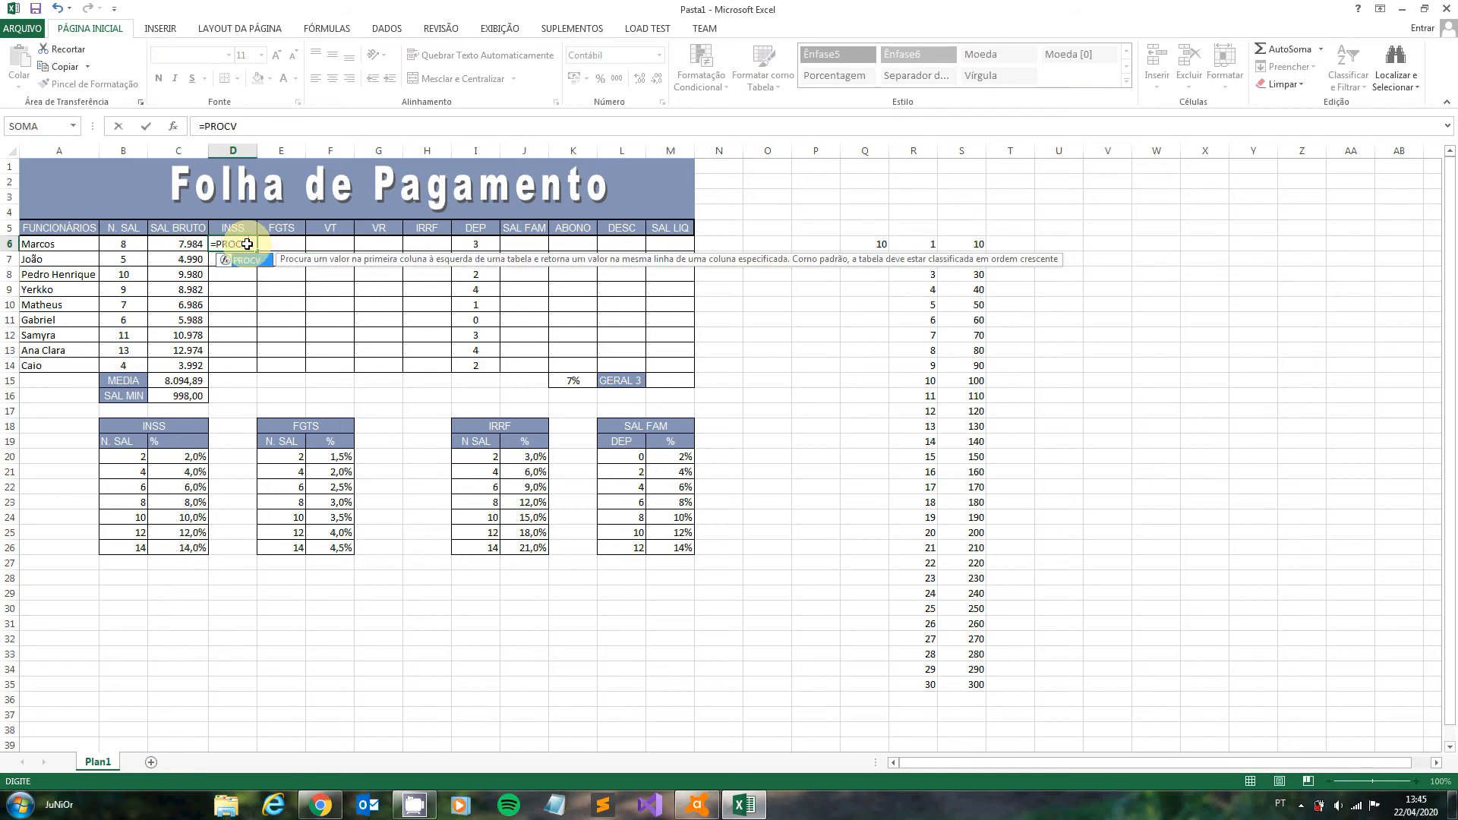
type("(")
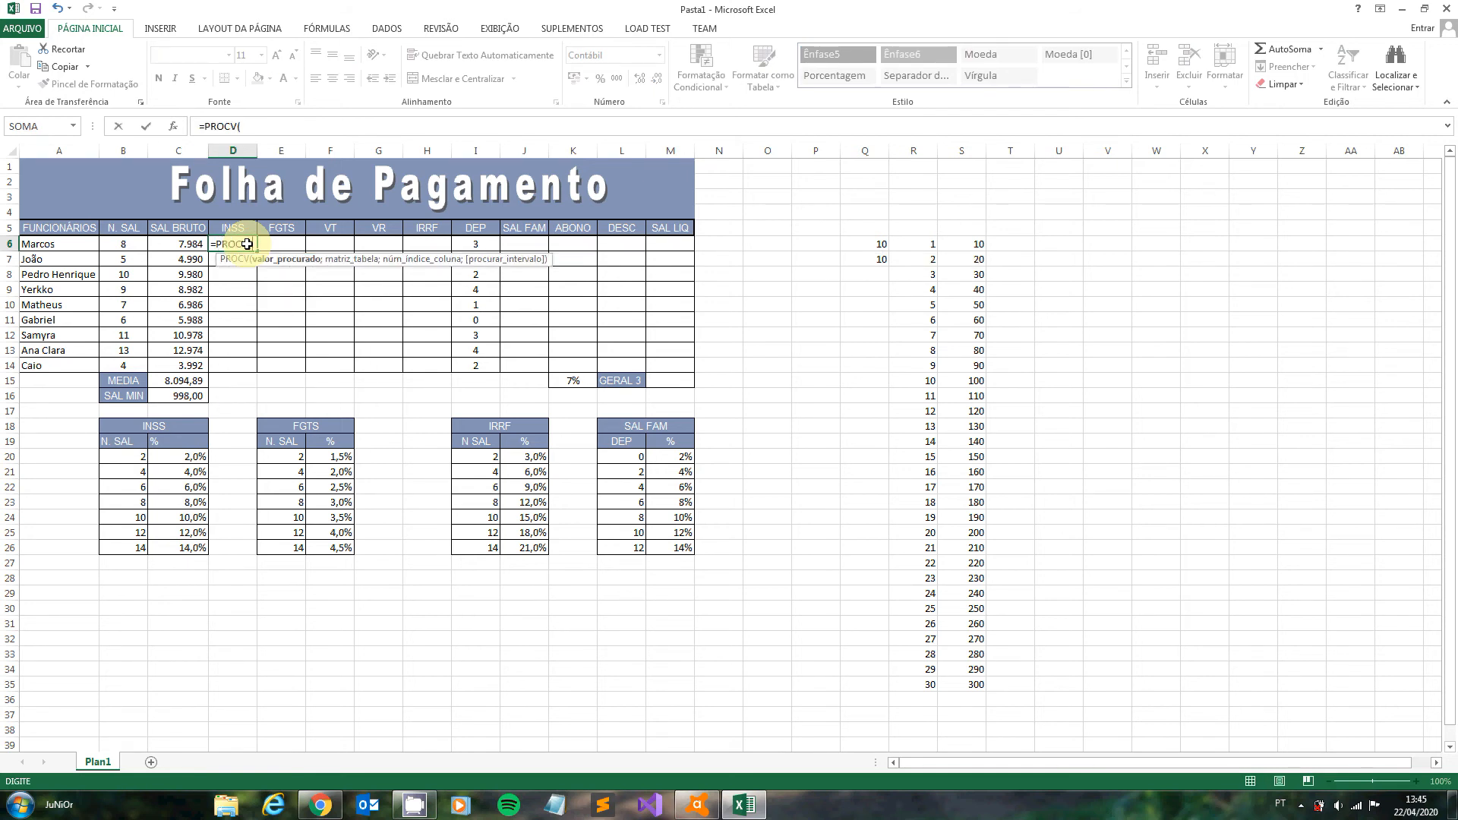
left_click(126, 245)
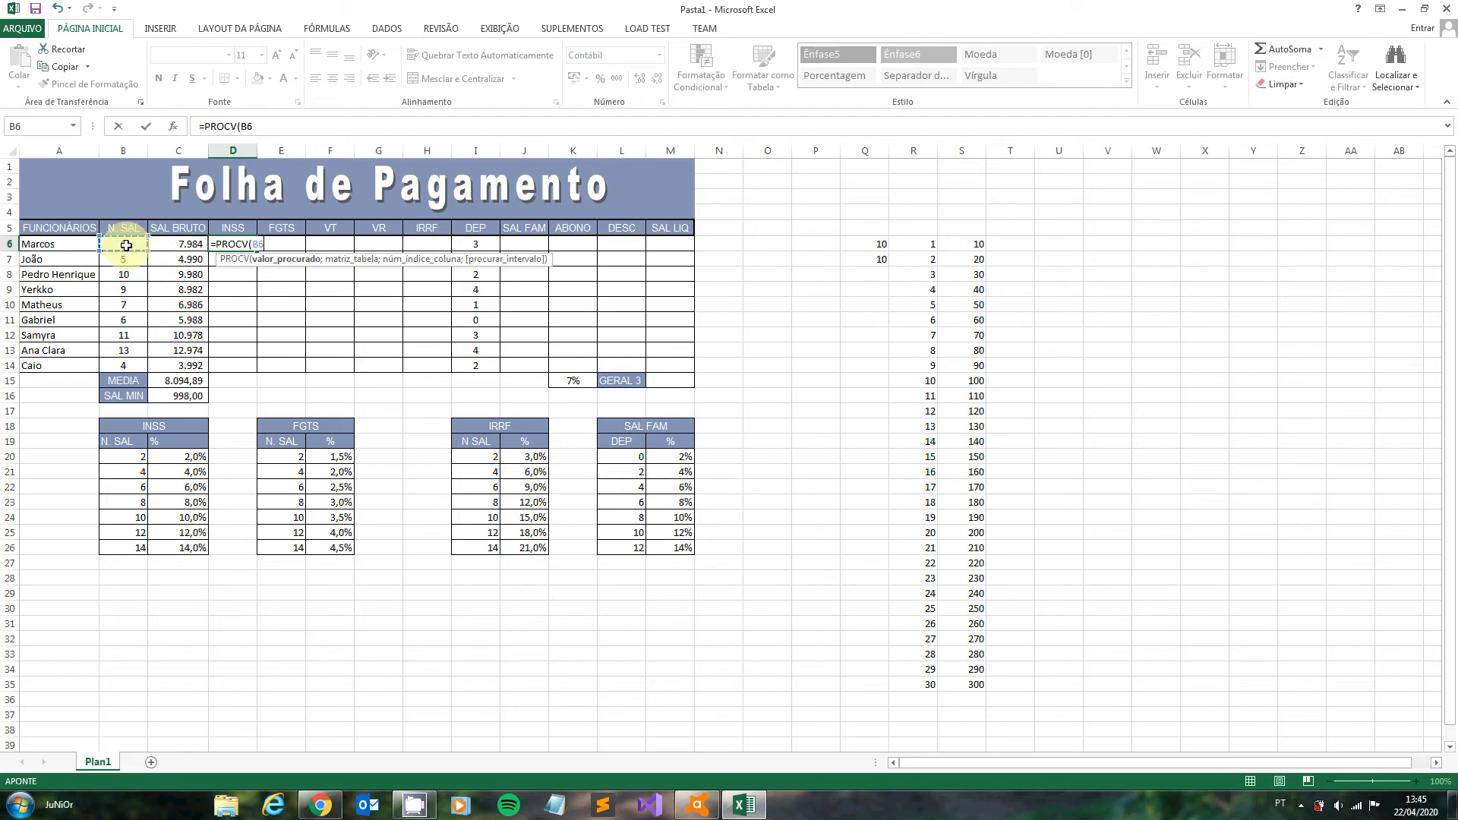
type(";INSS")
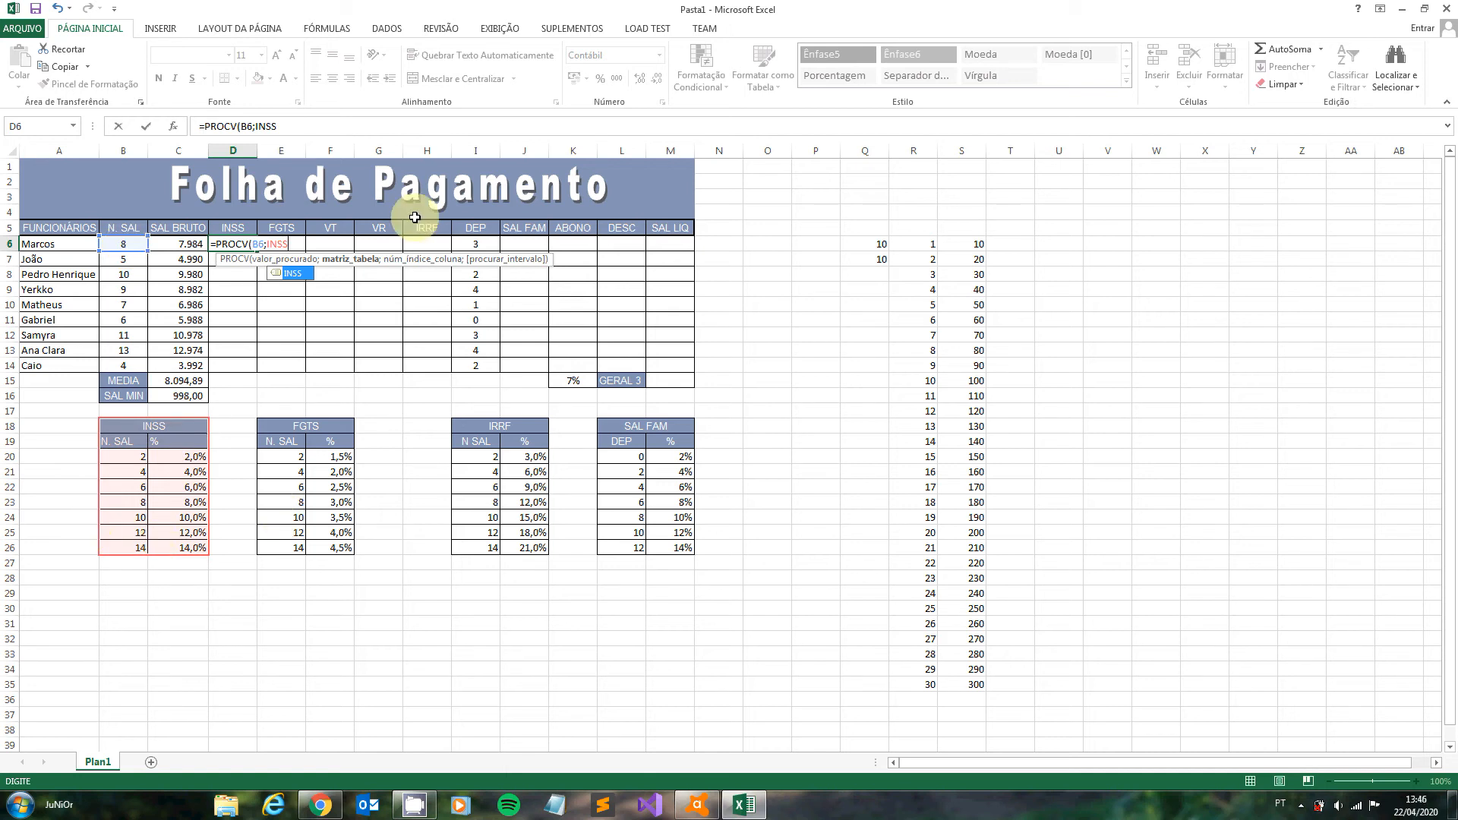
type(";")
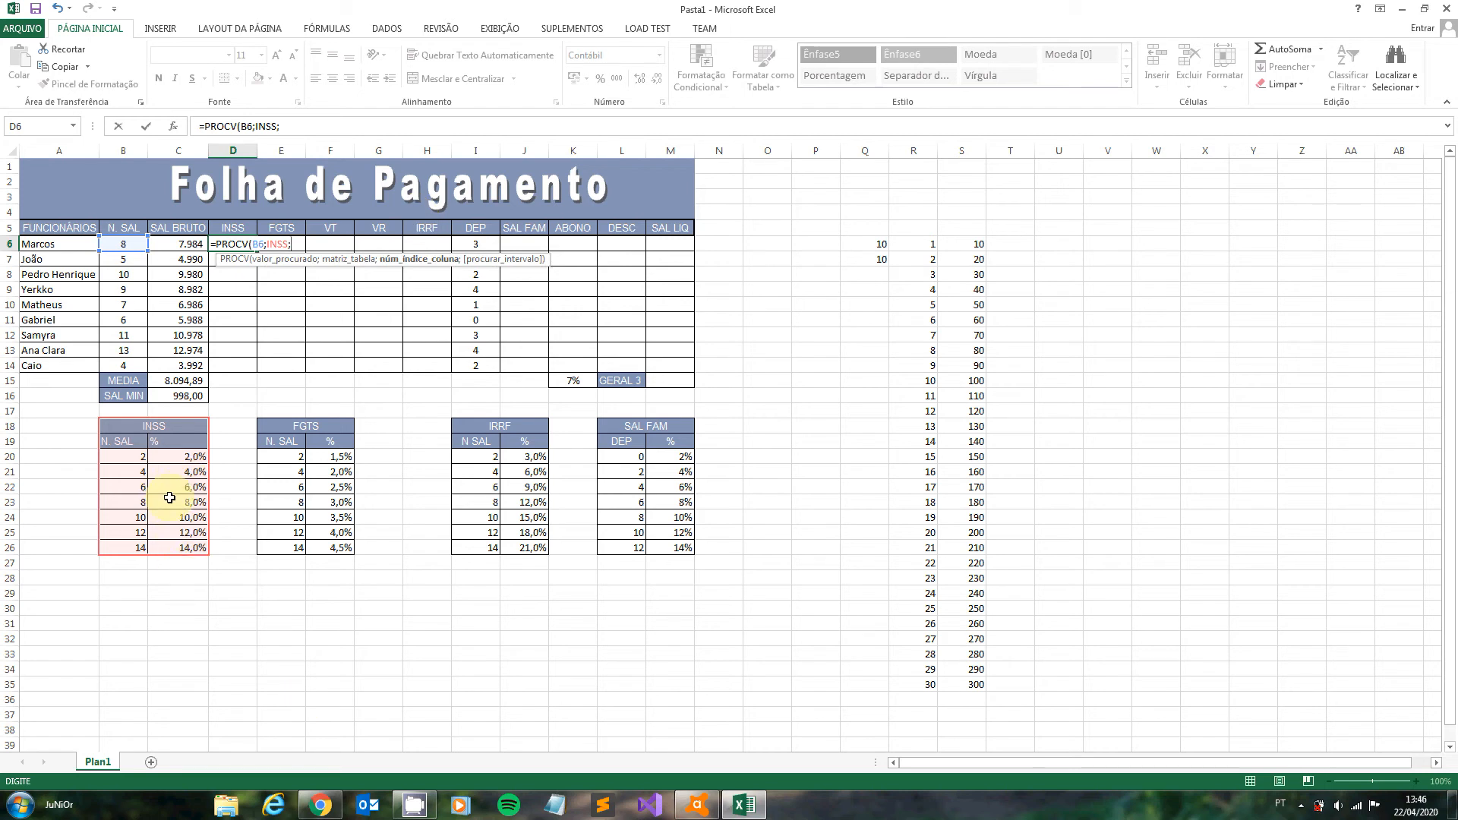
type("2")
key("Return")
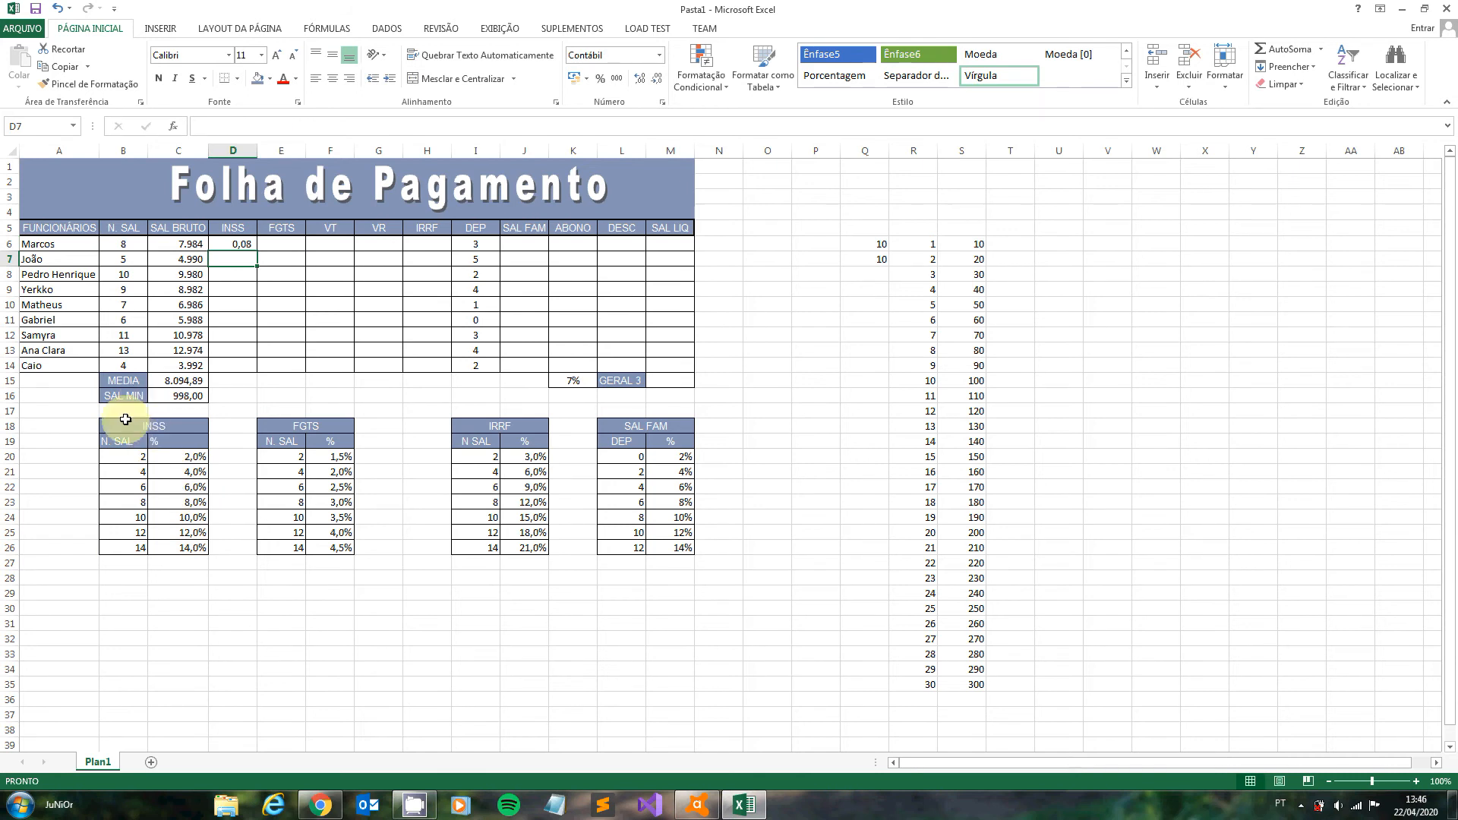
- Fill the INSS rate lookup from D6 down to D14, undo it, and fill it down to D14 again
left_click(244, 247)
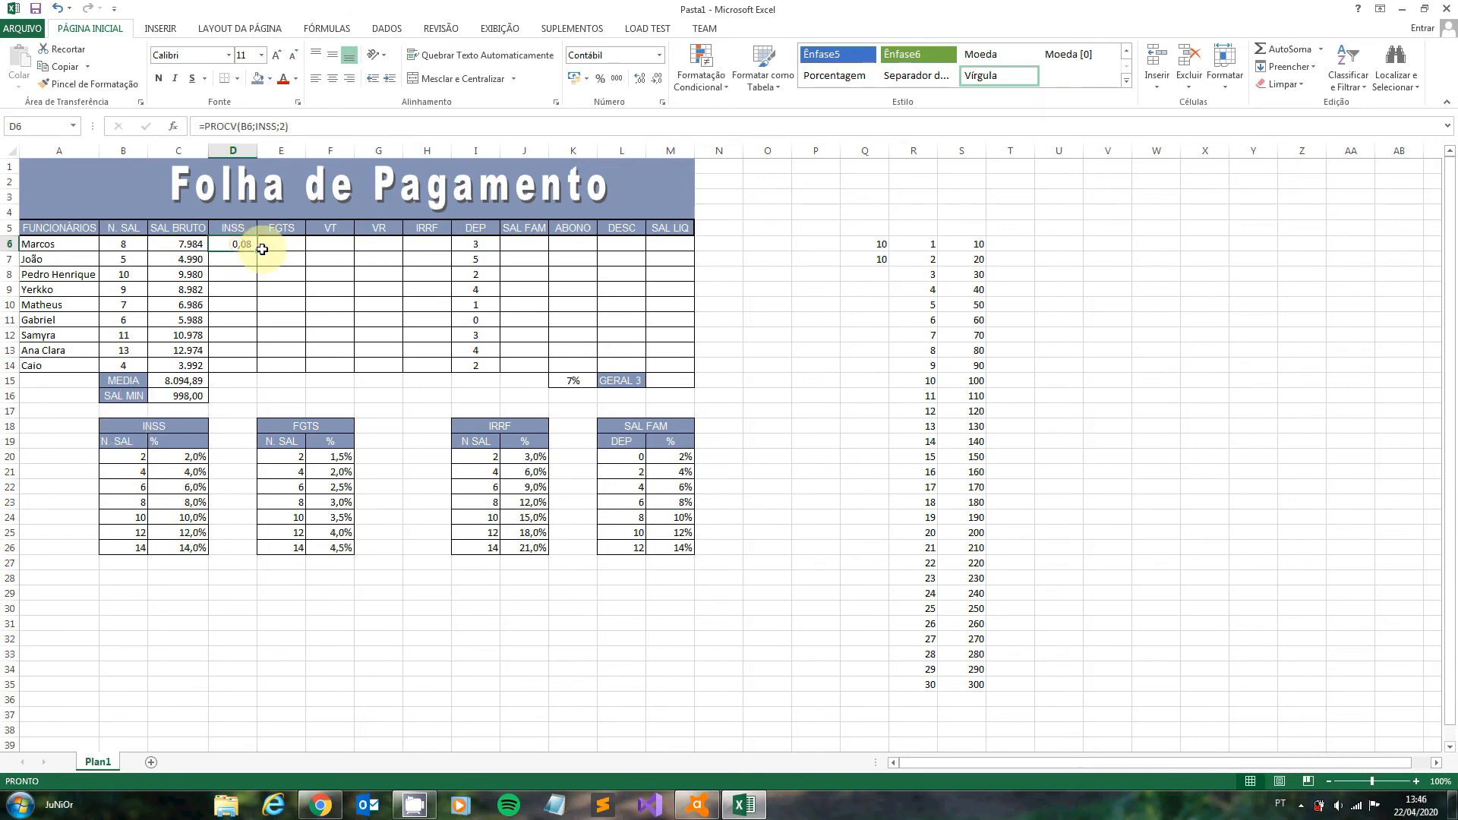
left_click_drag(259, 250, 238, 367)
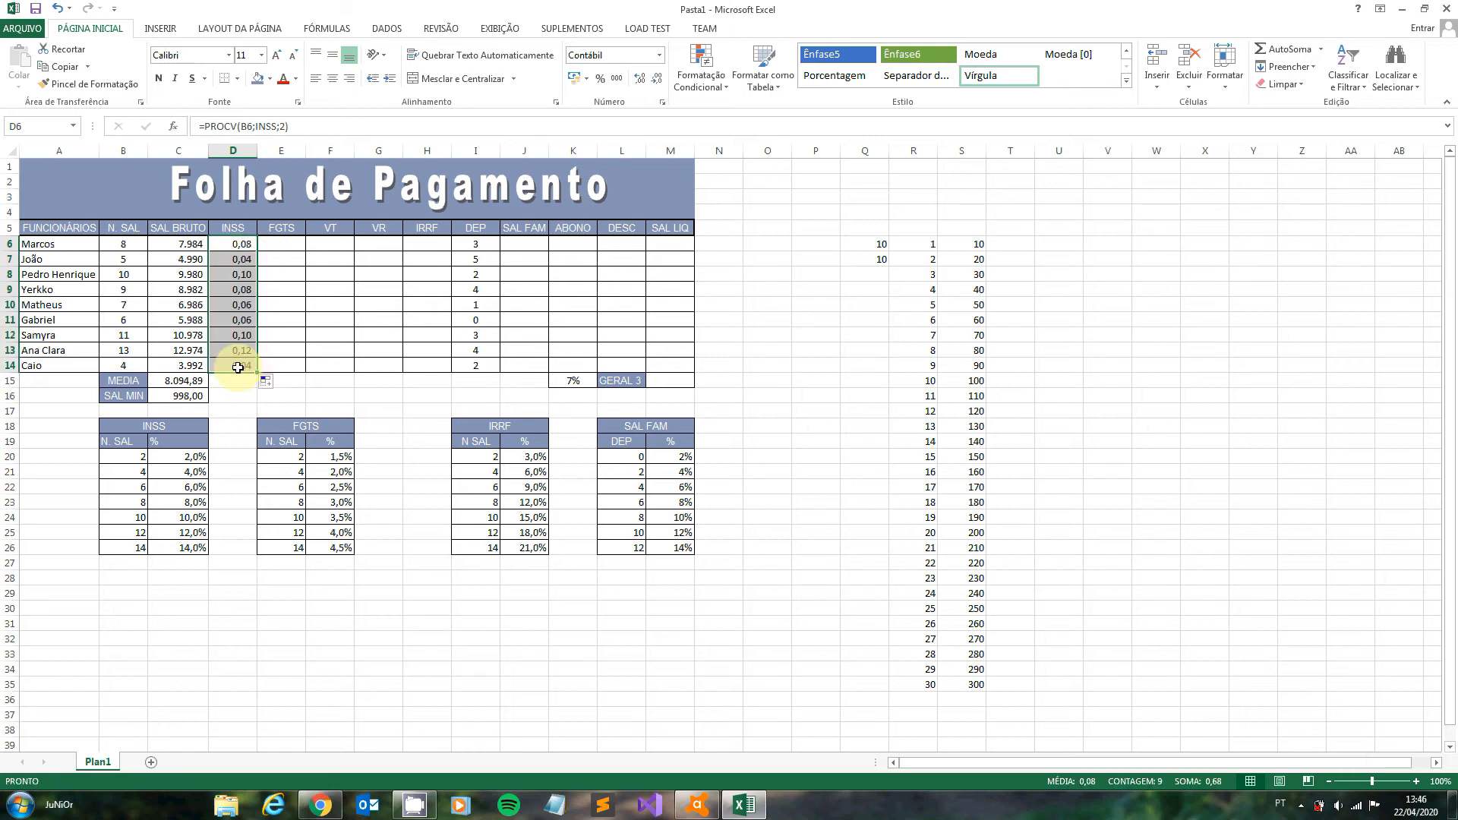
key("ctrl+z")
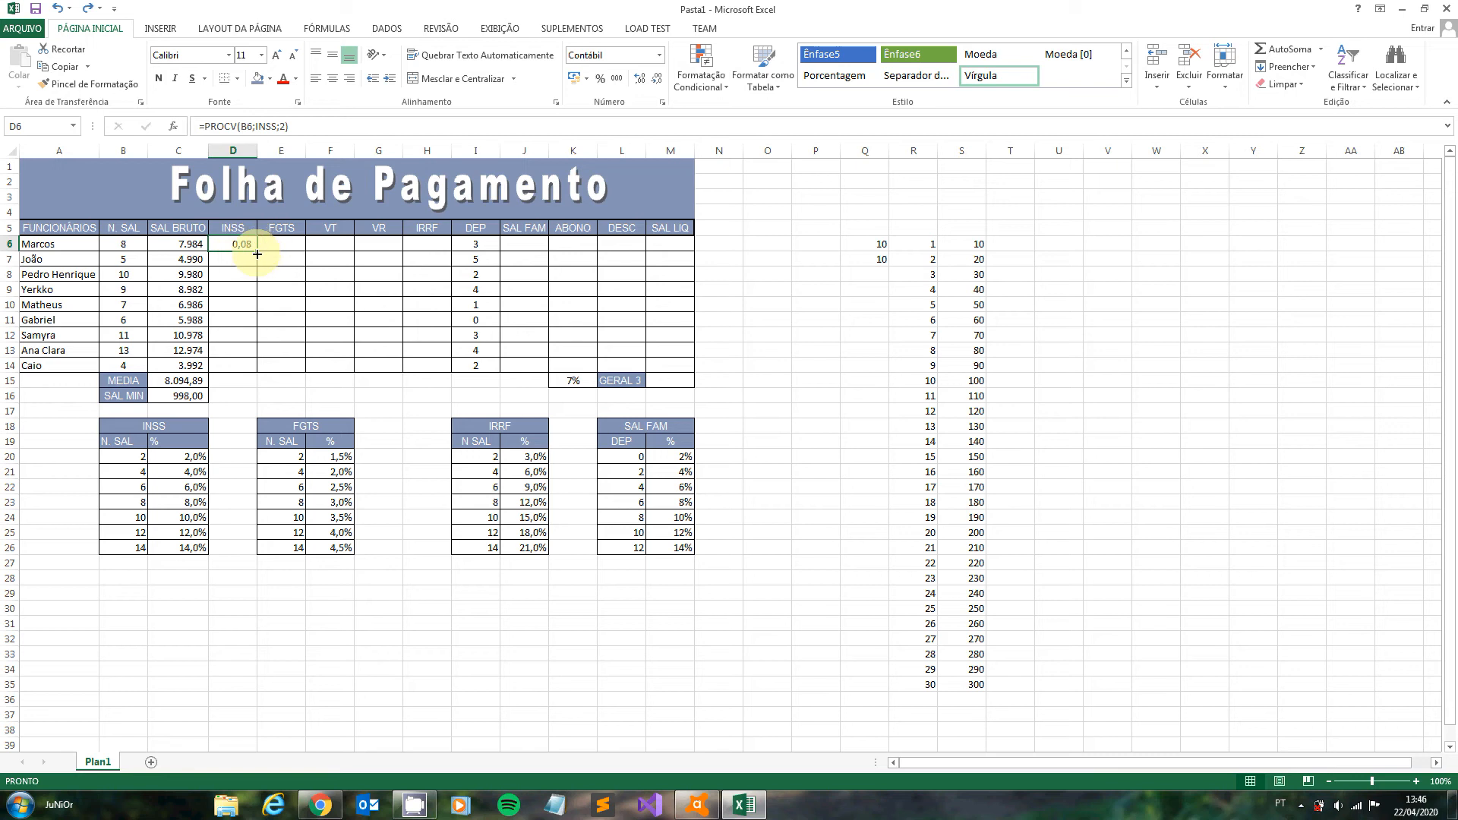
left_click_drag(257, 253, 252, 367)
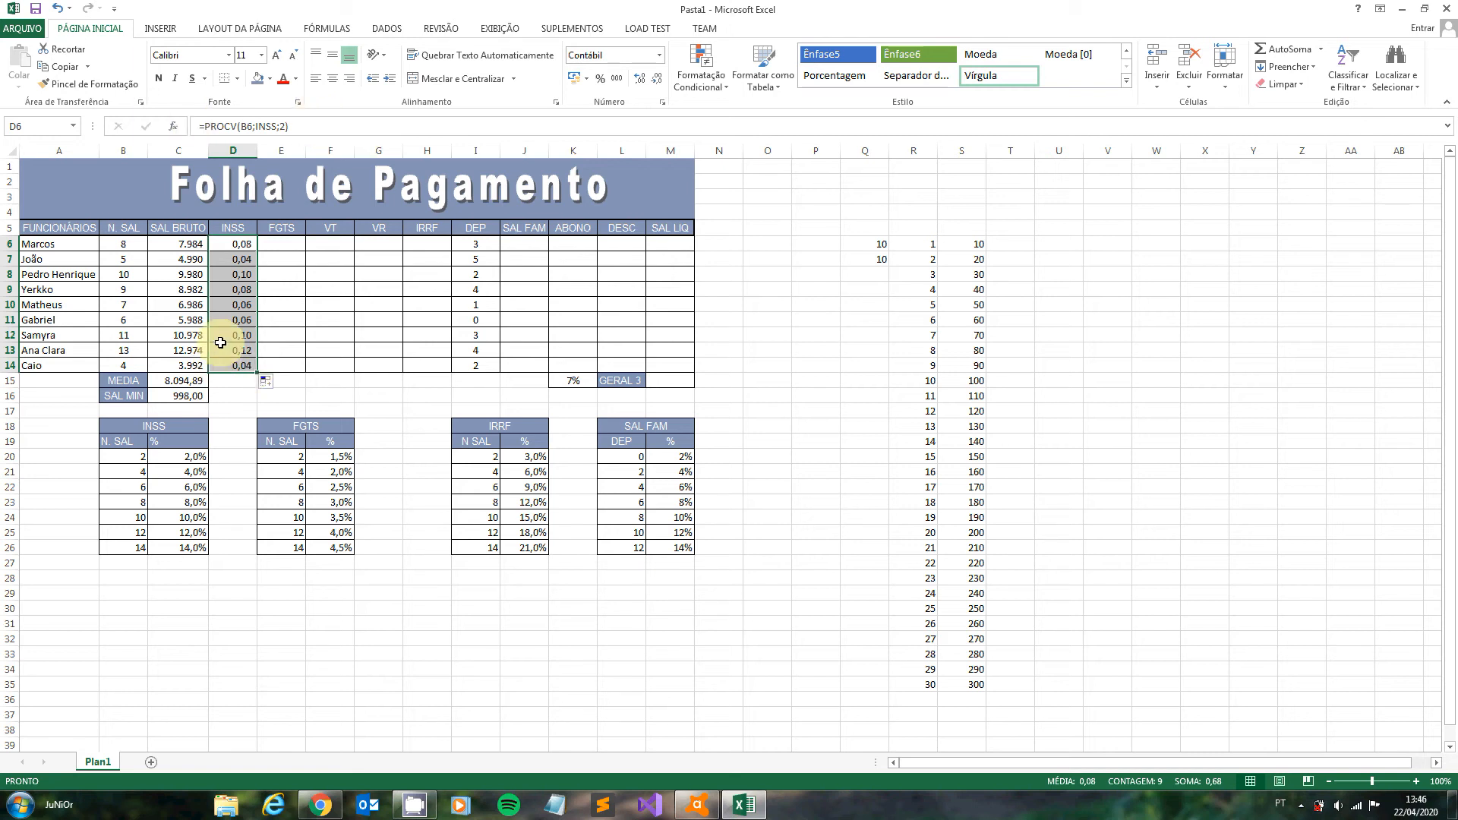
- Multiply the INSS rate lookup in D6 by the gross salary so the formula reads =PROCV(B6;INSS;2)*C6
left_click(243, 243)
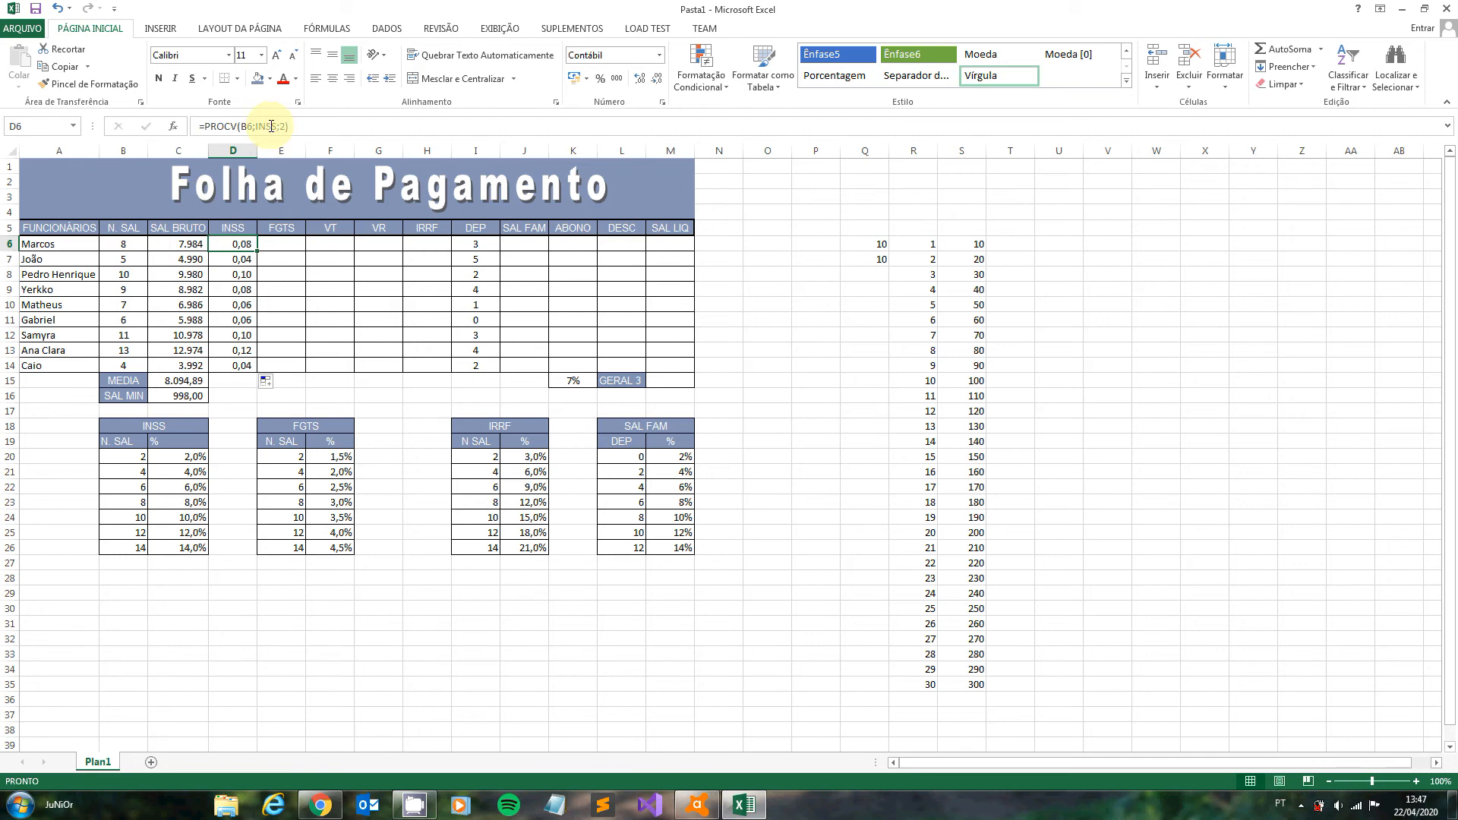
left_click(296, 126)
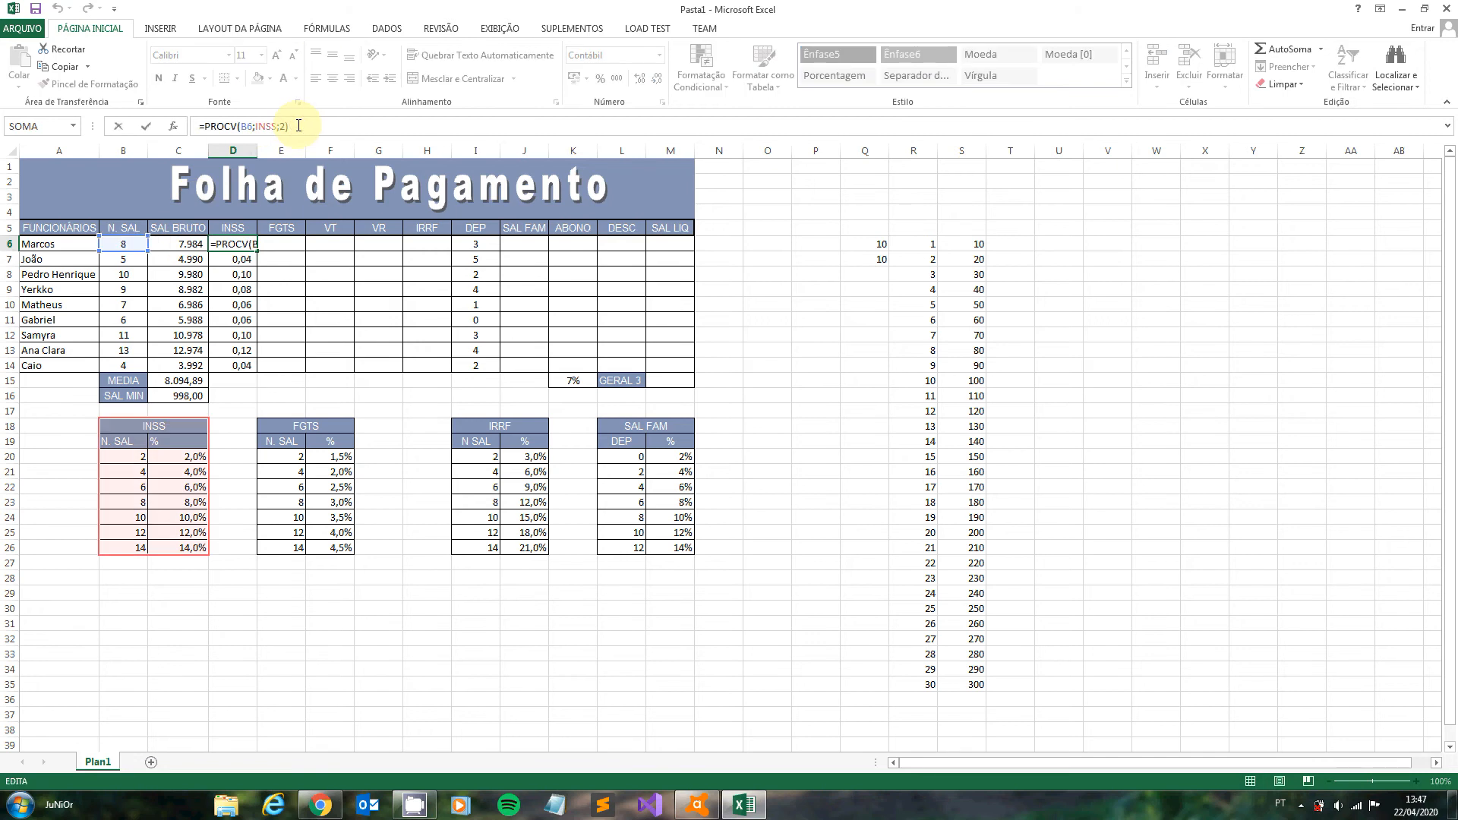
type("*")
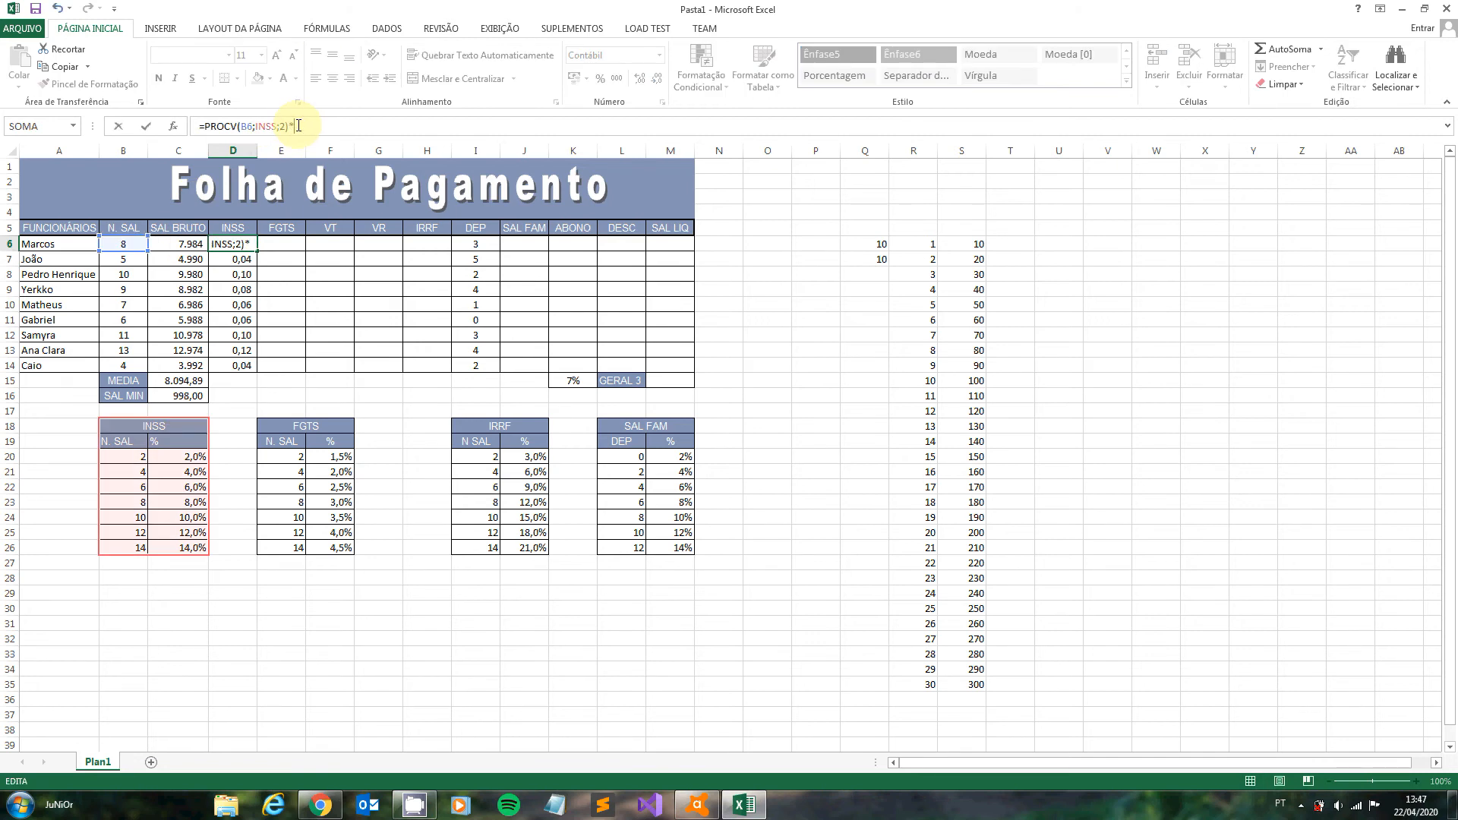
left_click(184, 244)
key("Return")
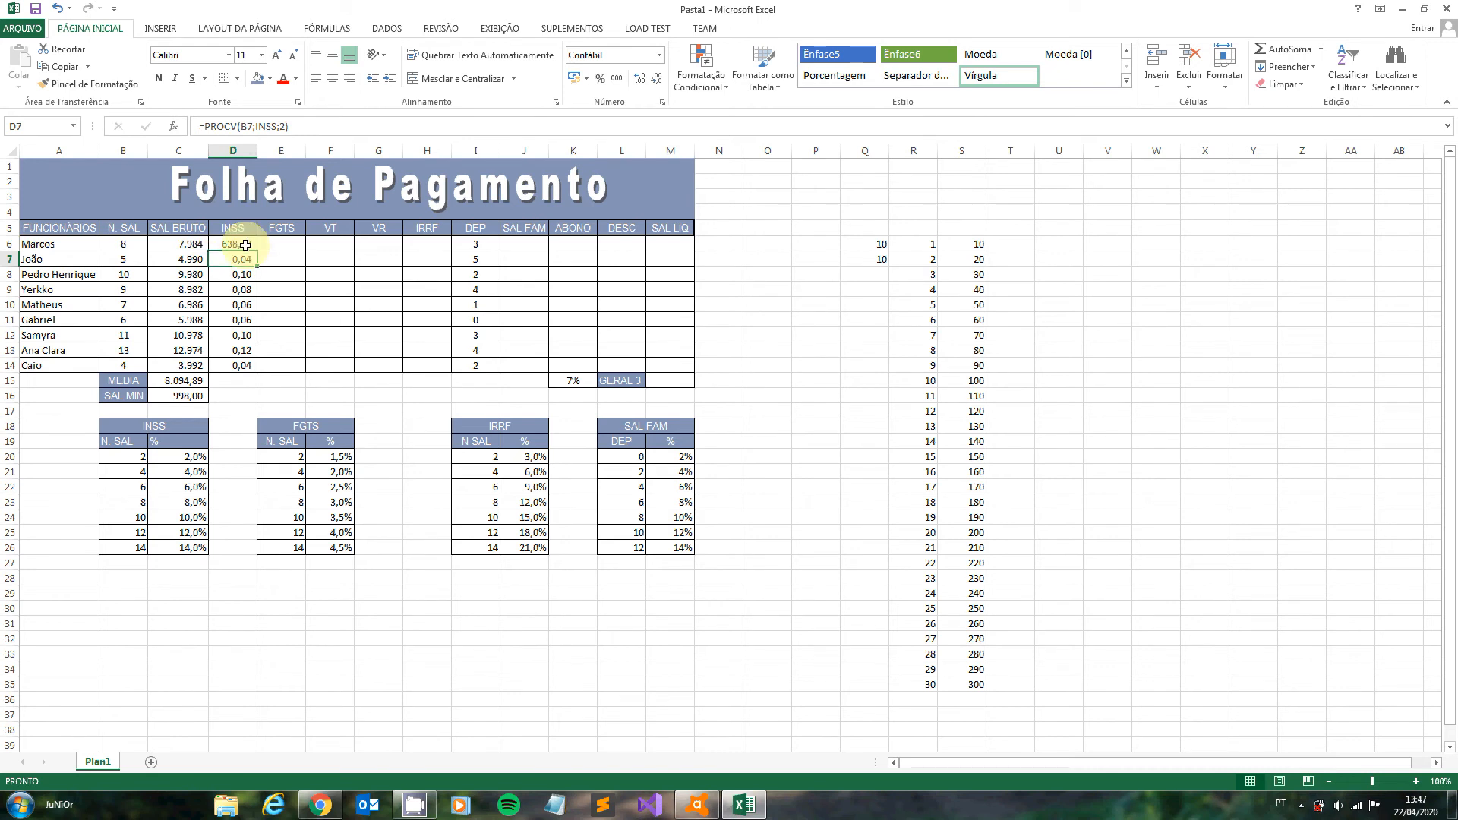
- Fill the updated INSS formula from D6 down to D14 and auto-fit the width of column D
left_click(245, 244)
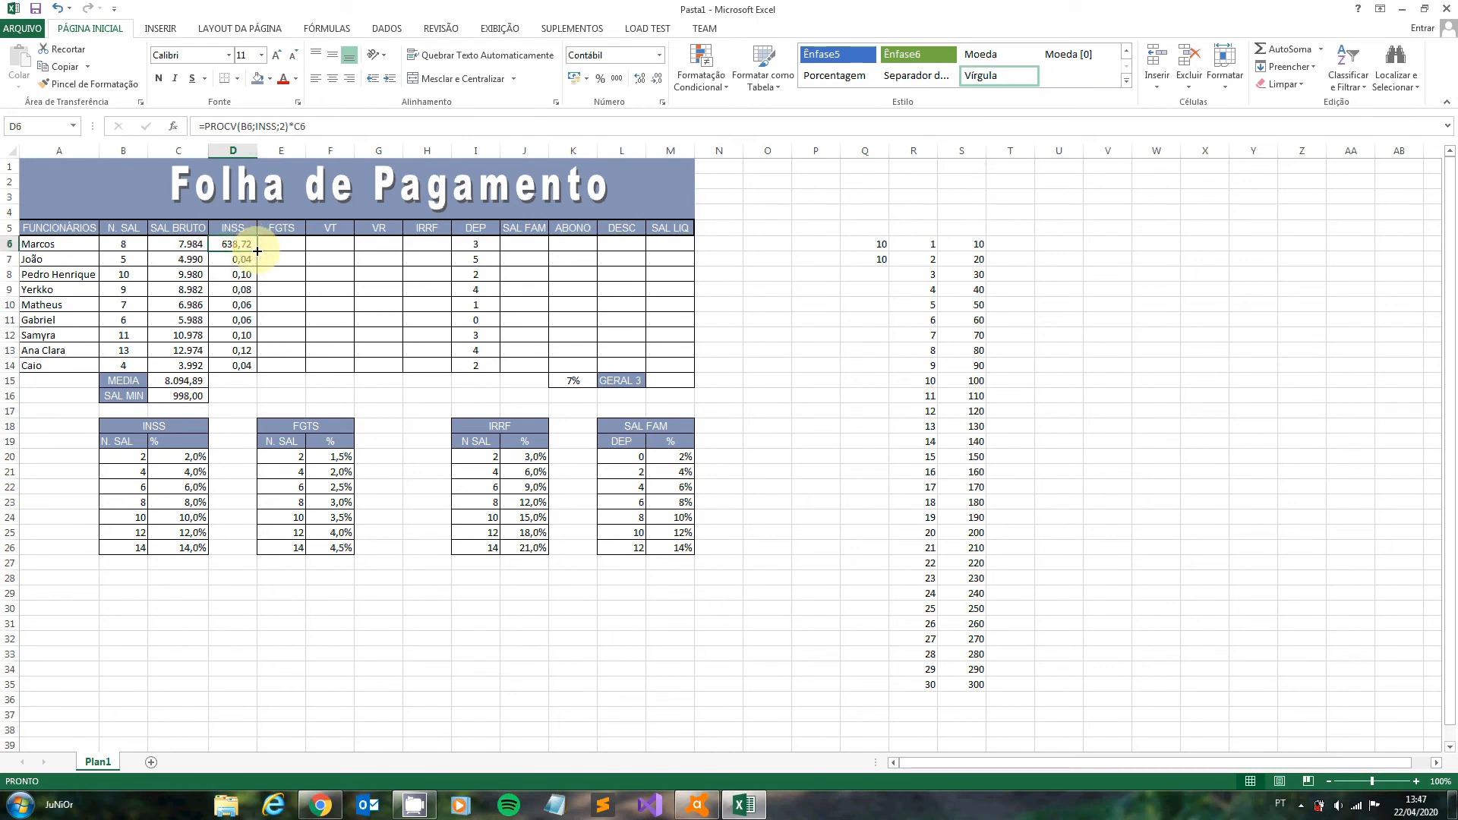
left_click_drag(257, 250, 244, 367)
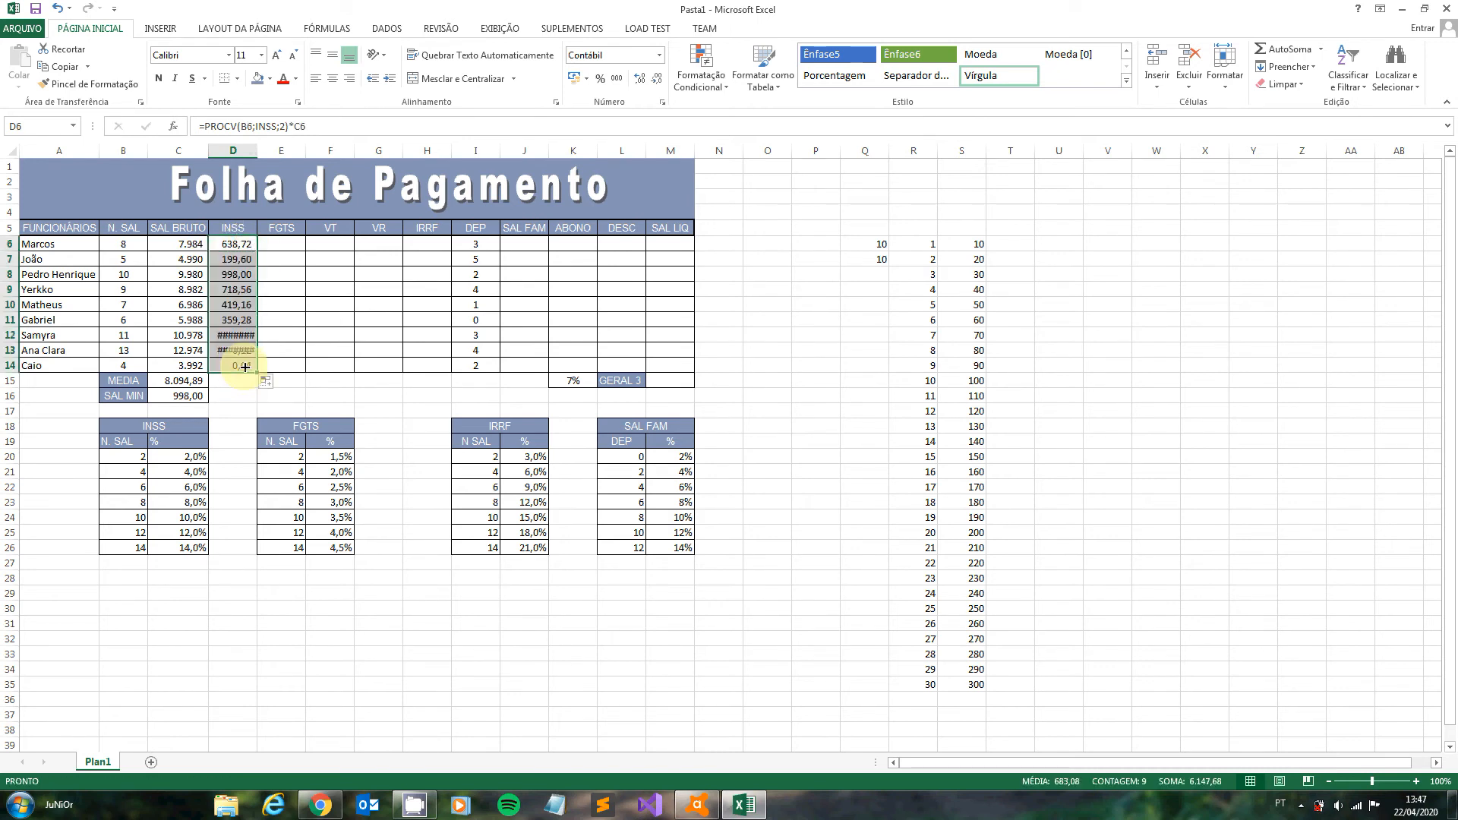
left_click(227, 335)
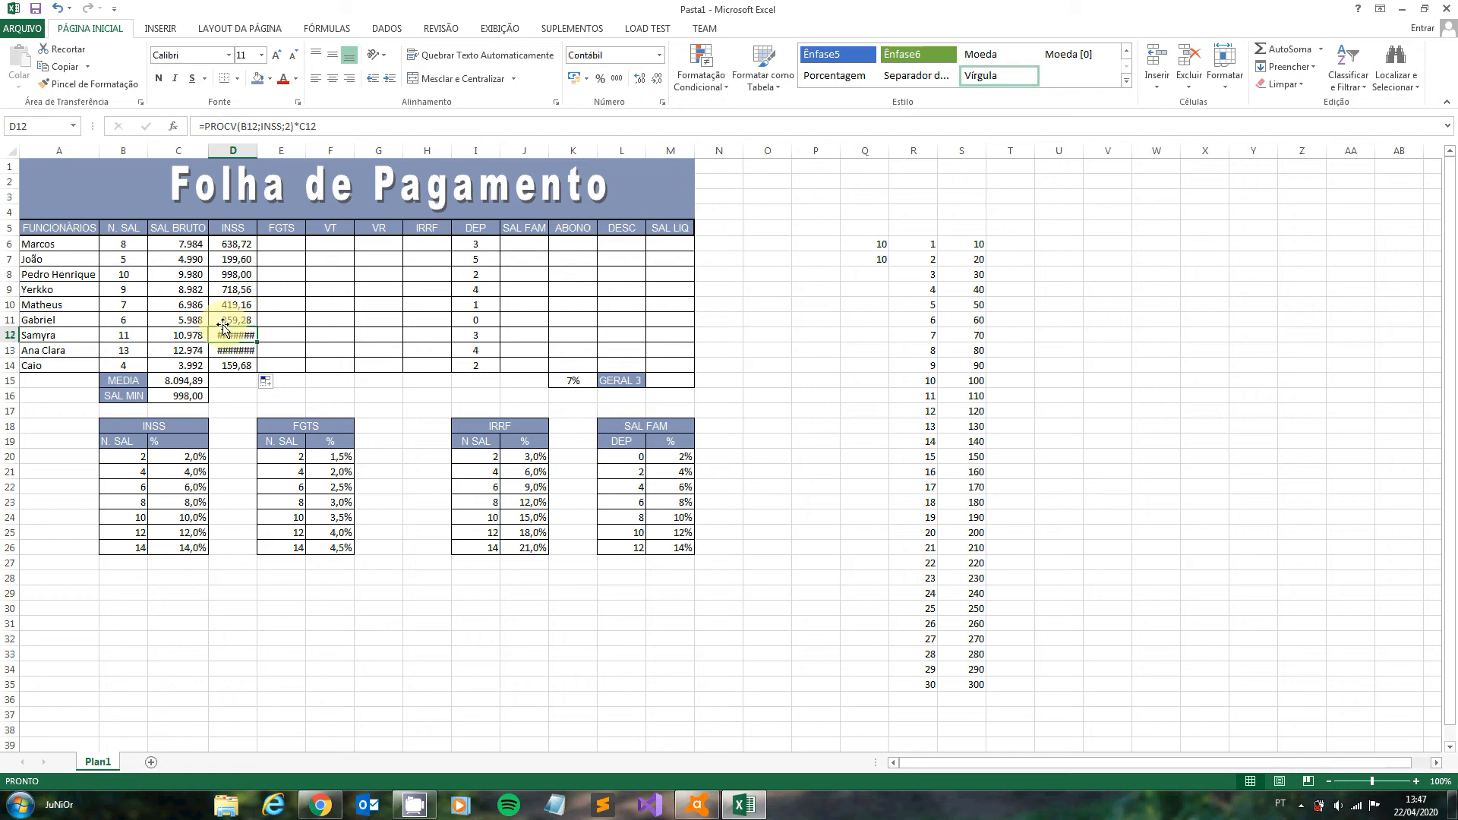
double_click(257, 151)
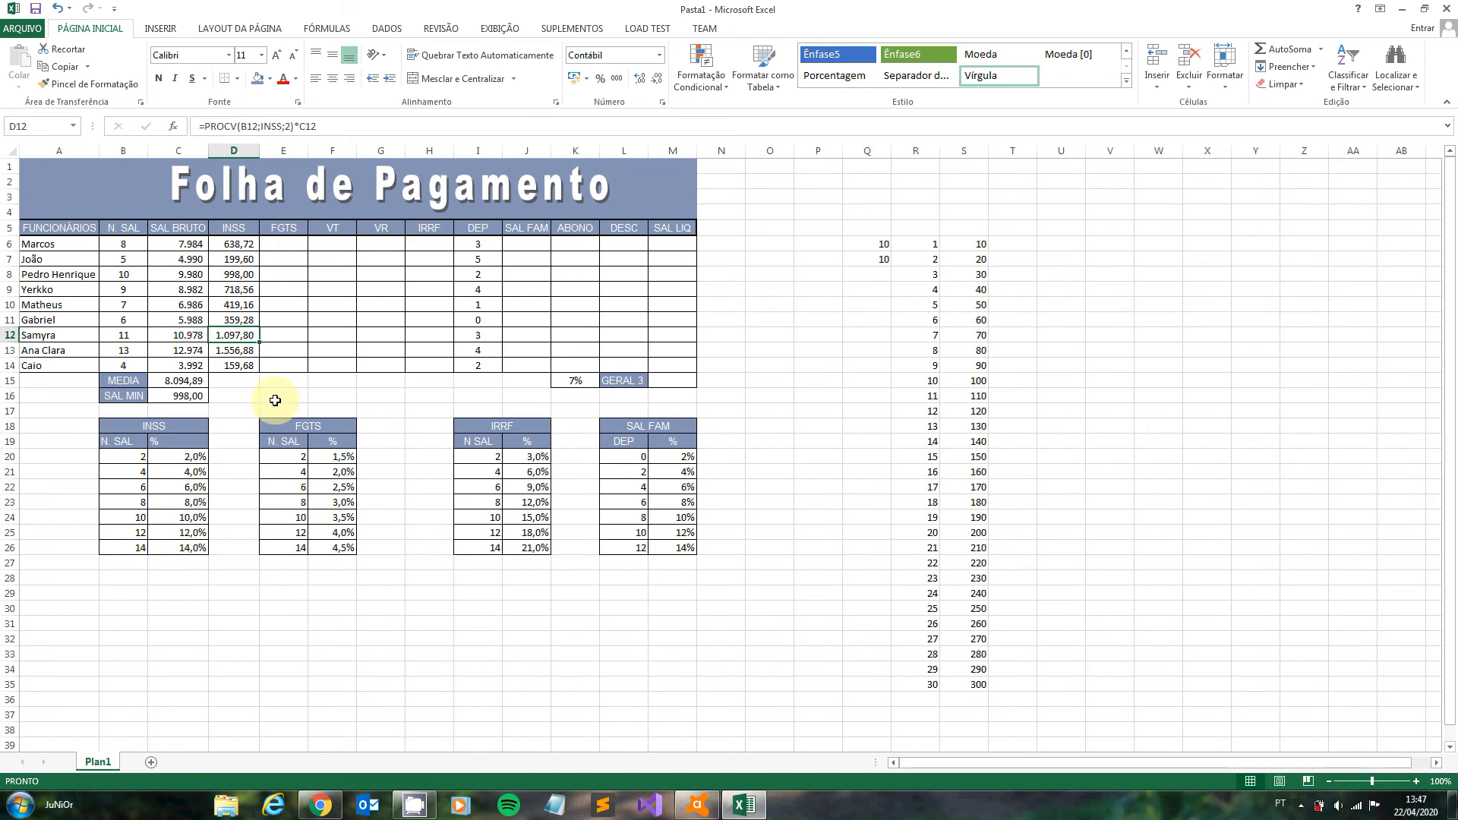
- Give the FGTS rate table in E18:F26 the range name FGTS
left_click_drag(310, 420, 302, 547)
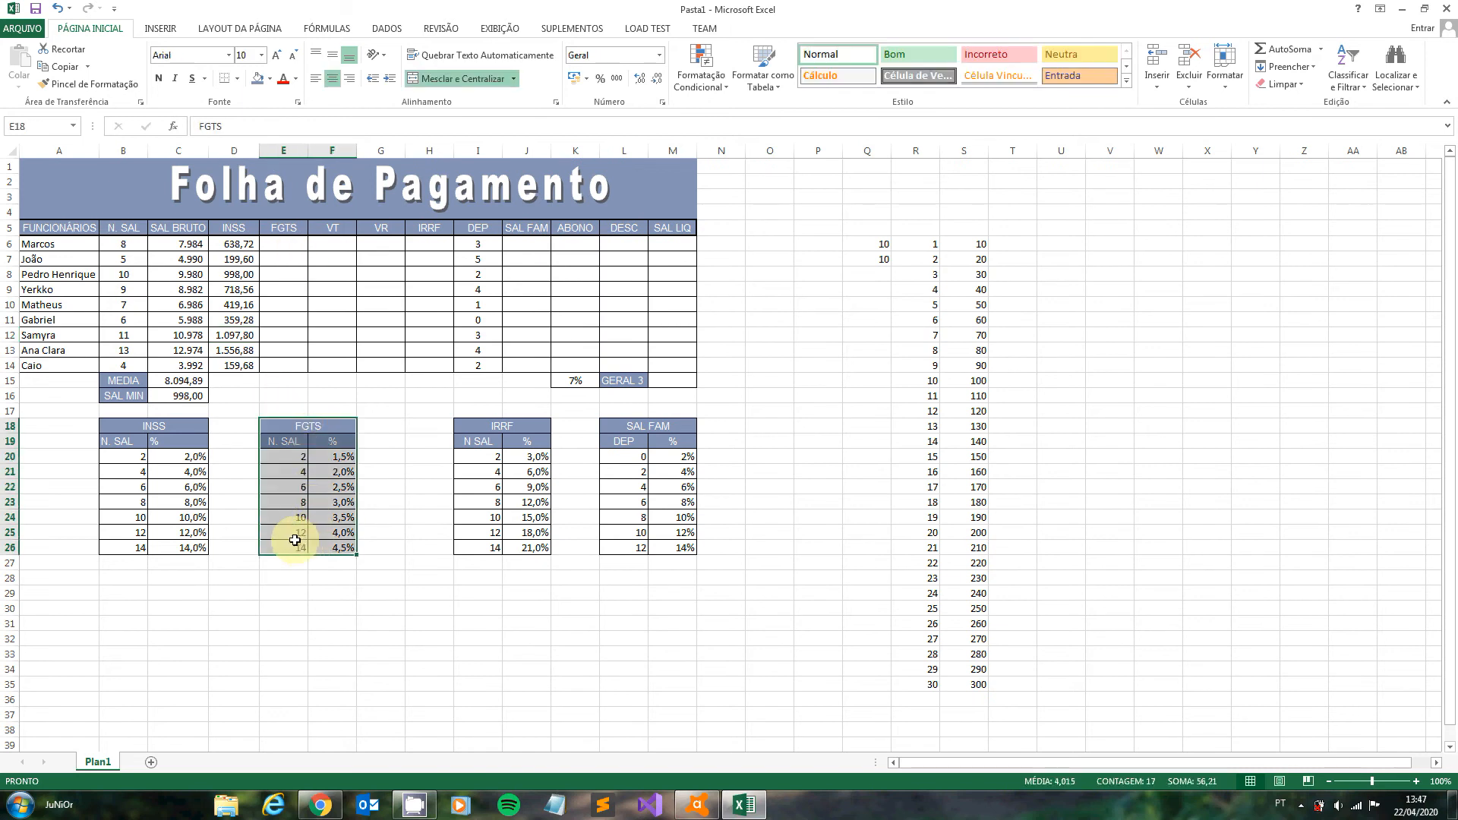
left_click(28, 131)
type("FGTS")
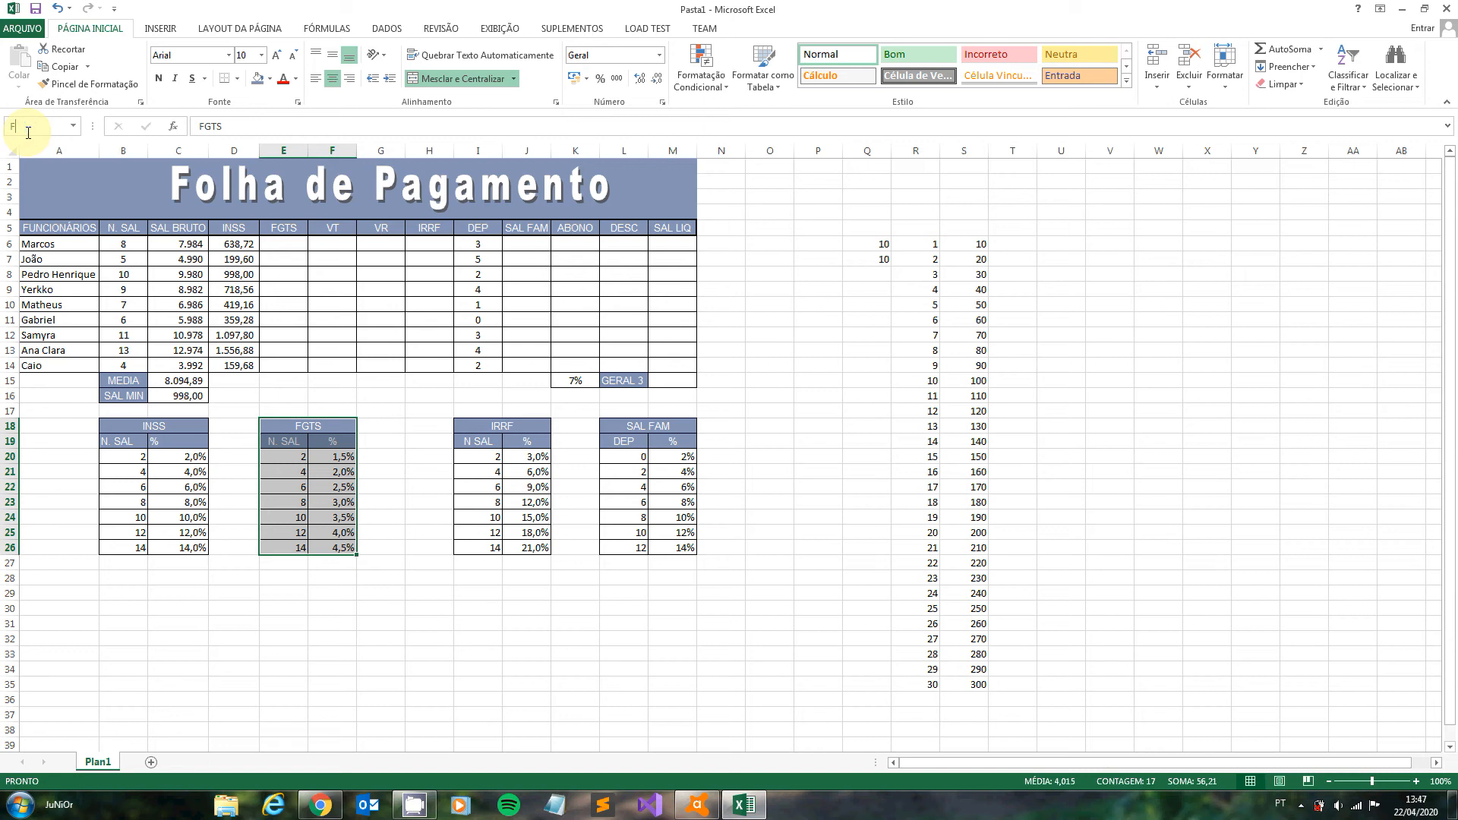
key("Return")
left_click(294, 231)
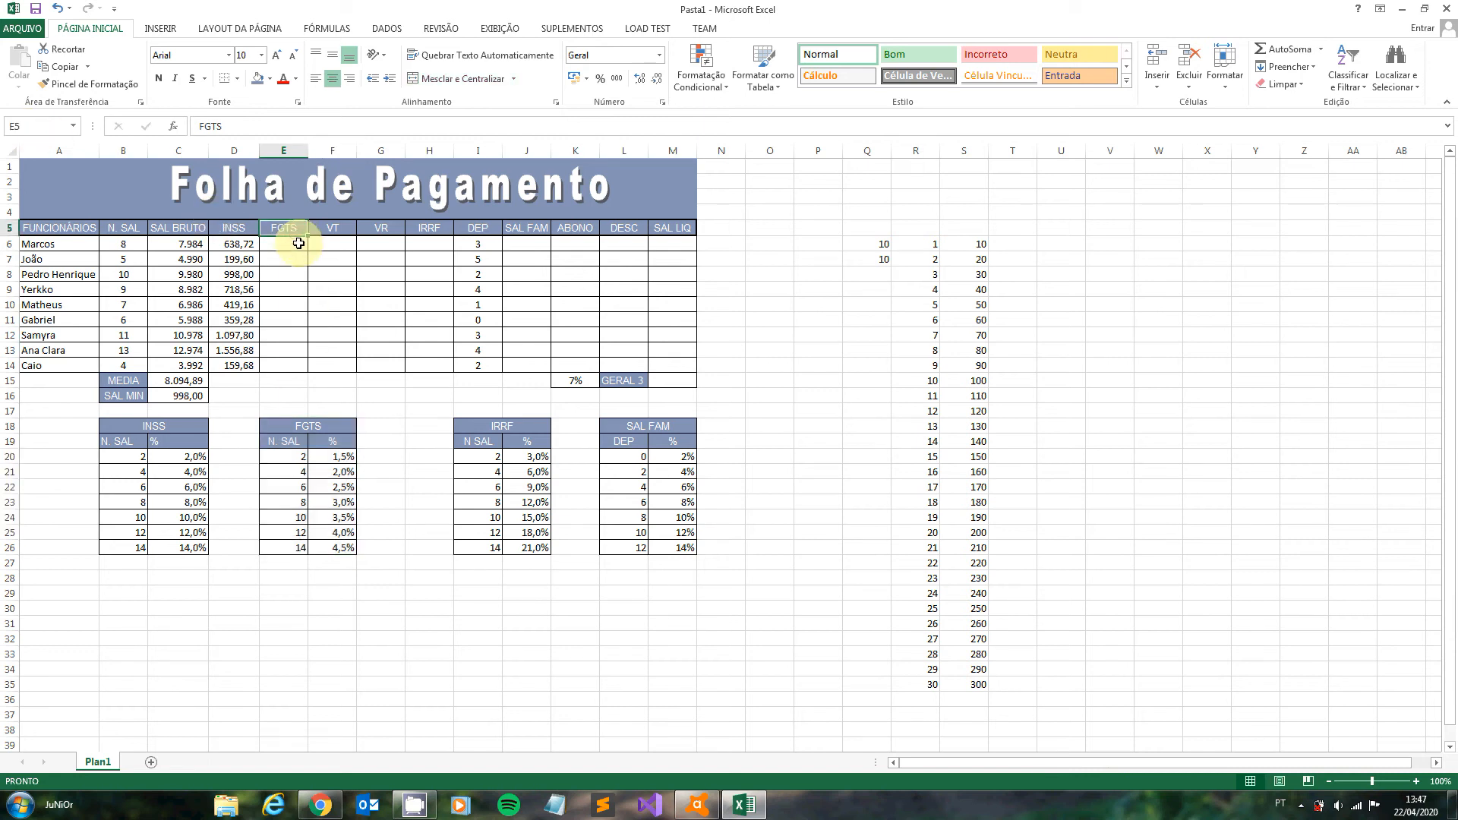
- Enter =PROCV(B6;FGTS;2)*C6 in E6 and fill the formula down the FGTS column to E14
left_click(299, 243)
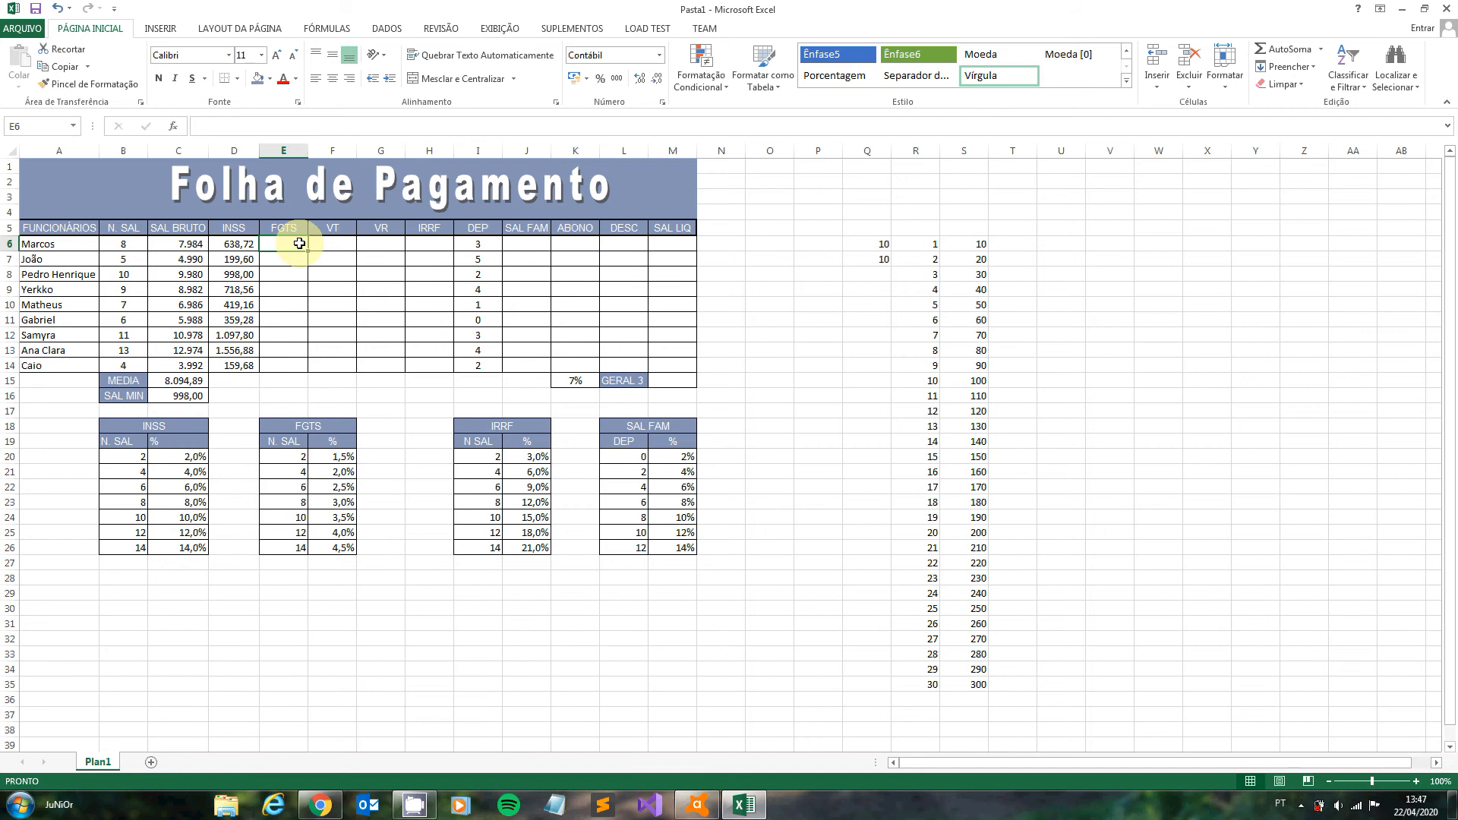
type("=")
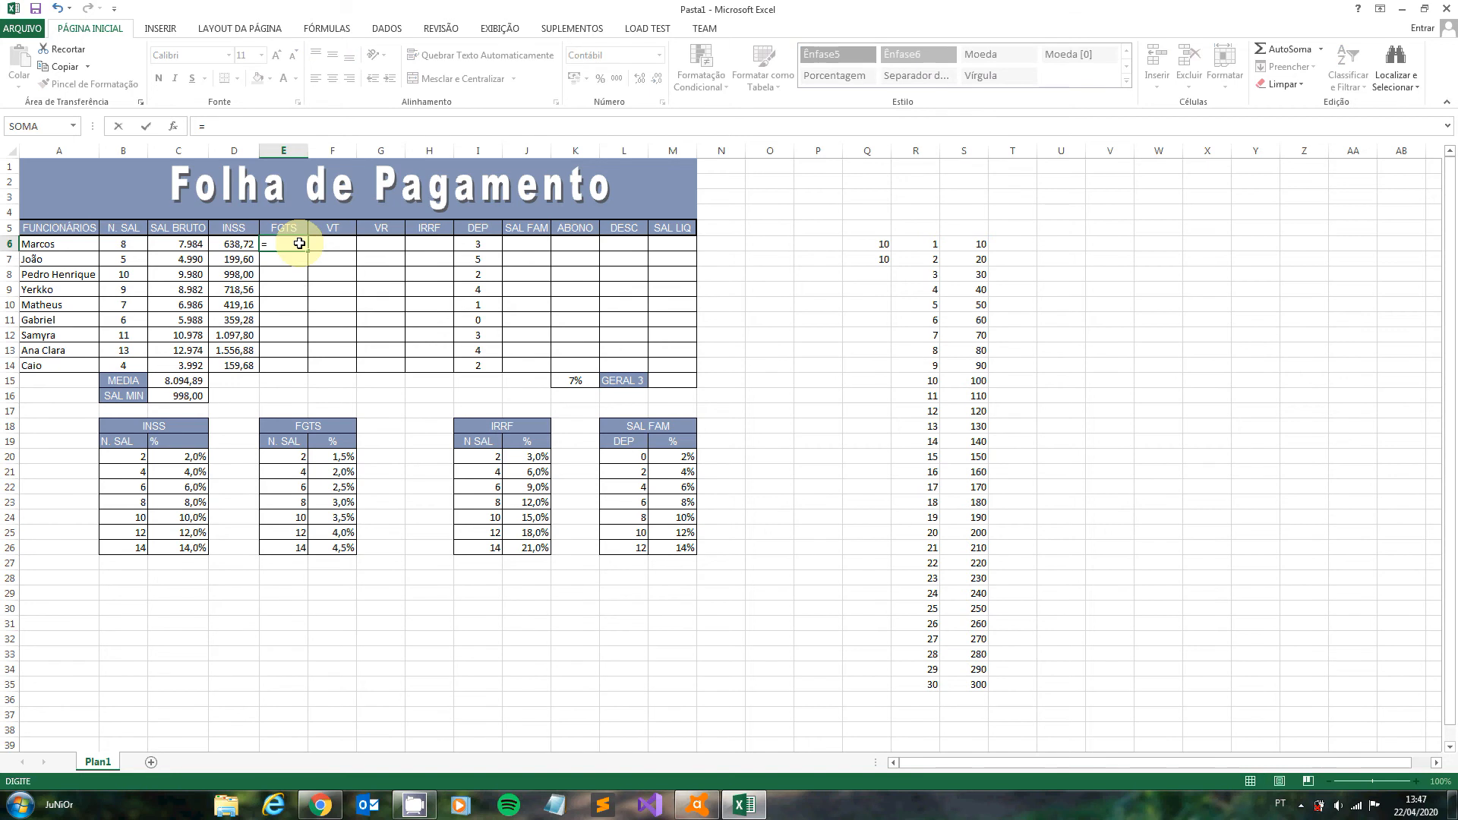
type("PROC")
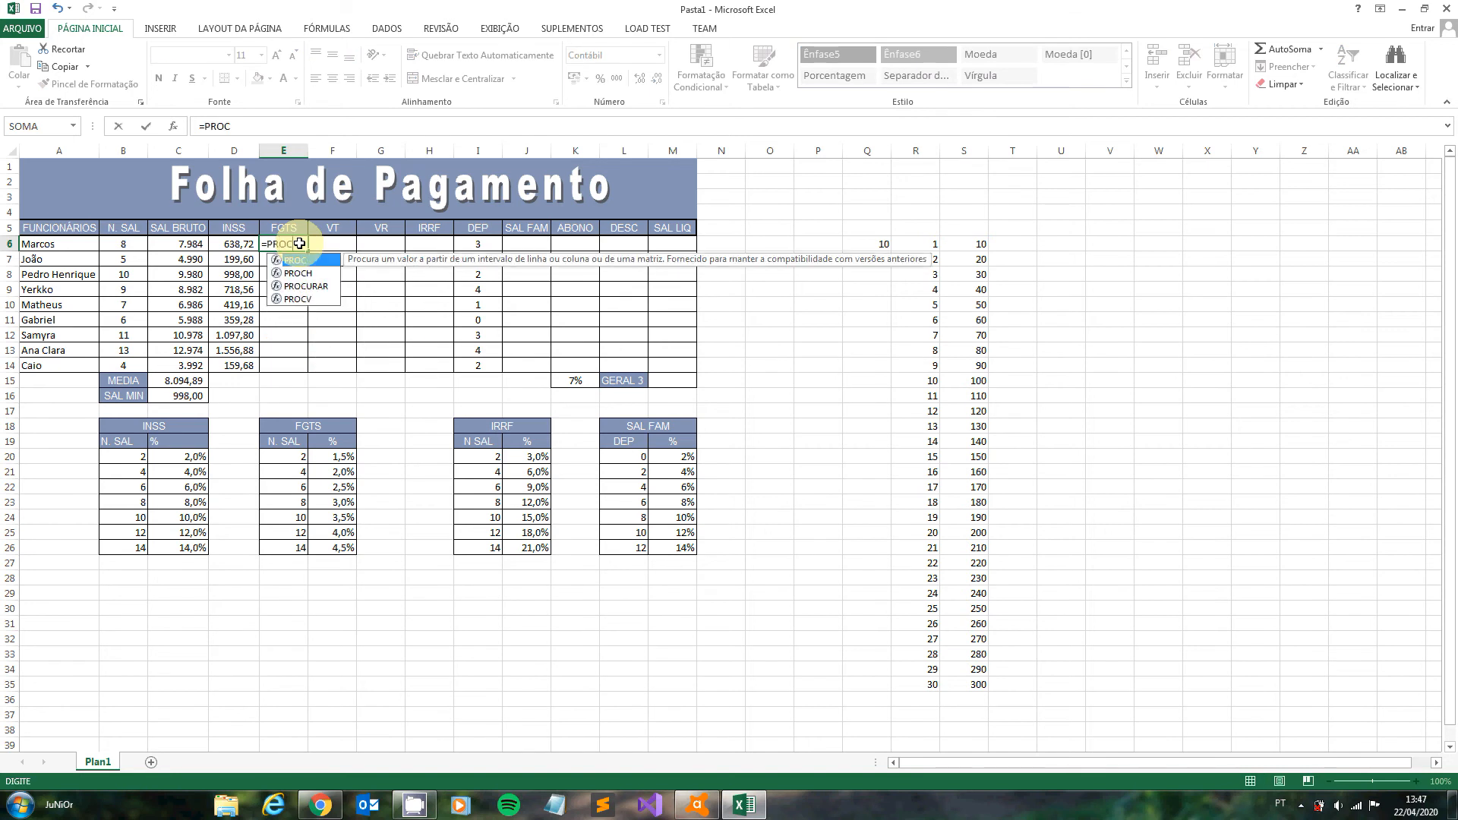
type("V")
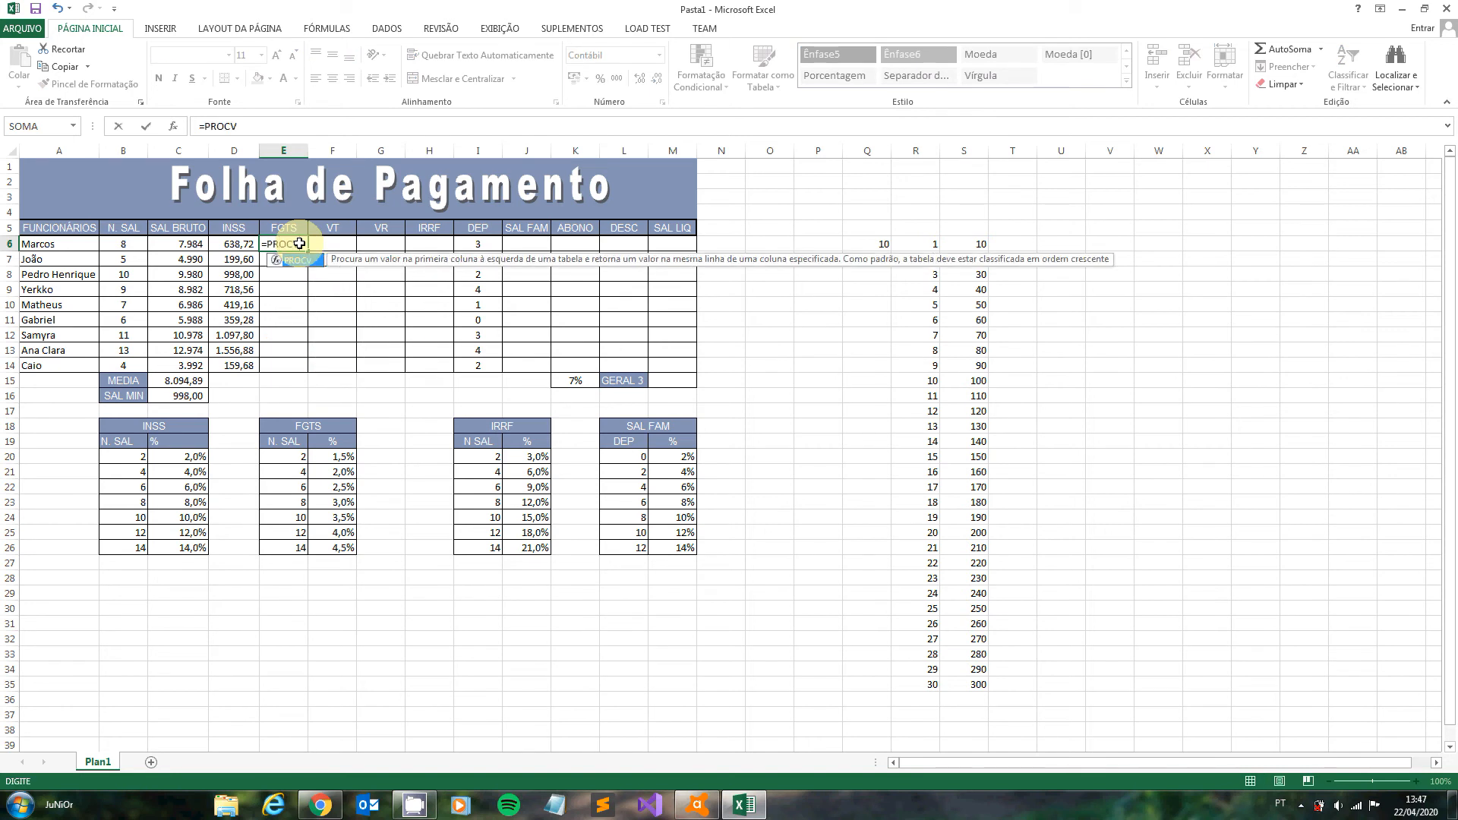
type("(")
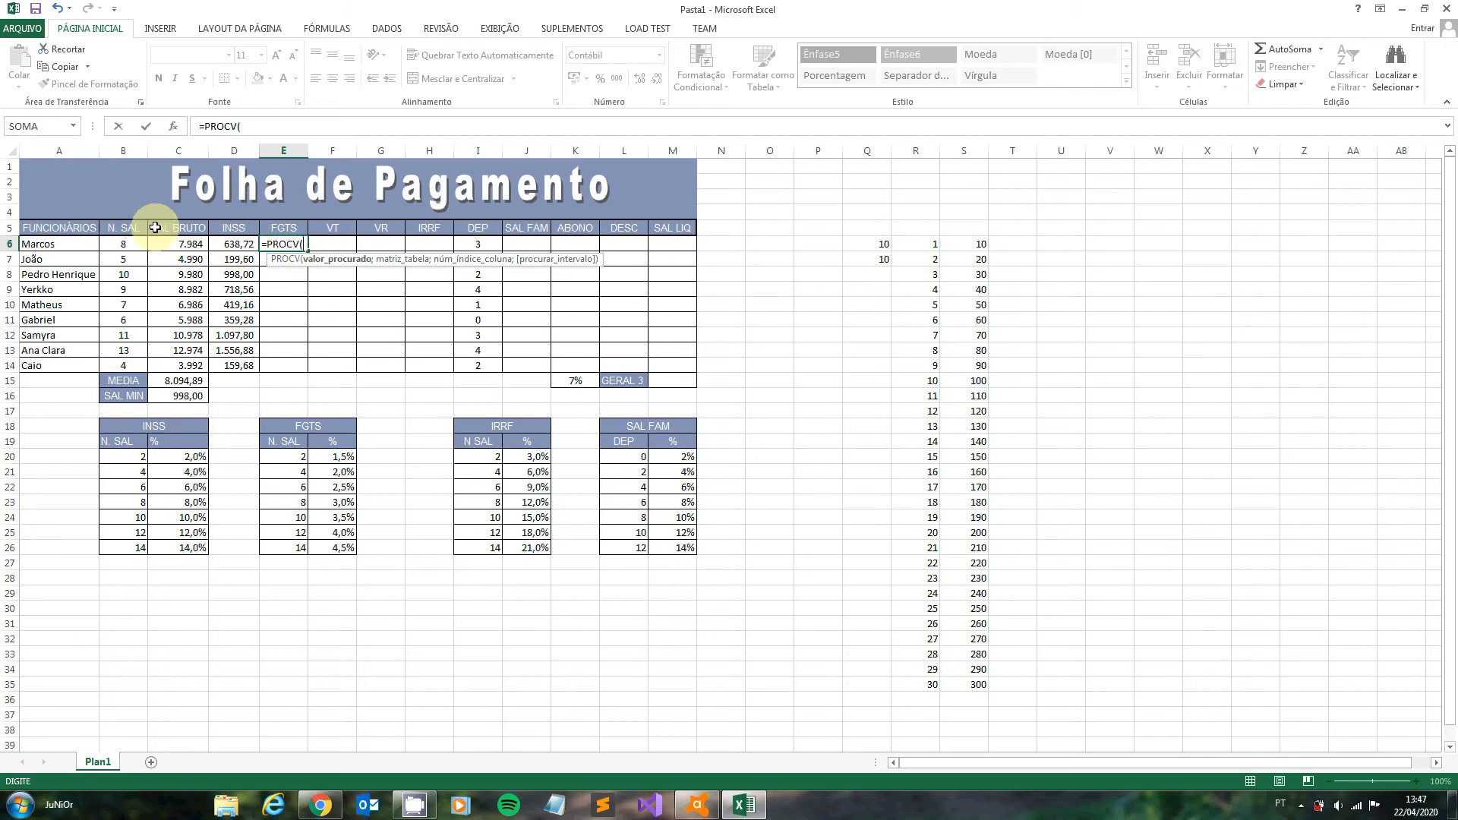
left_click(128, 244)
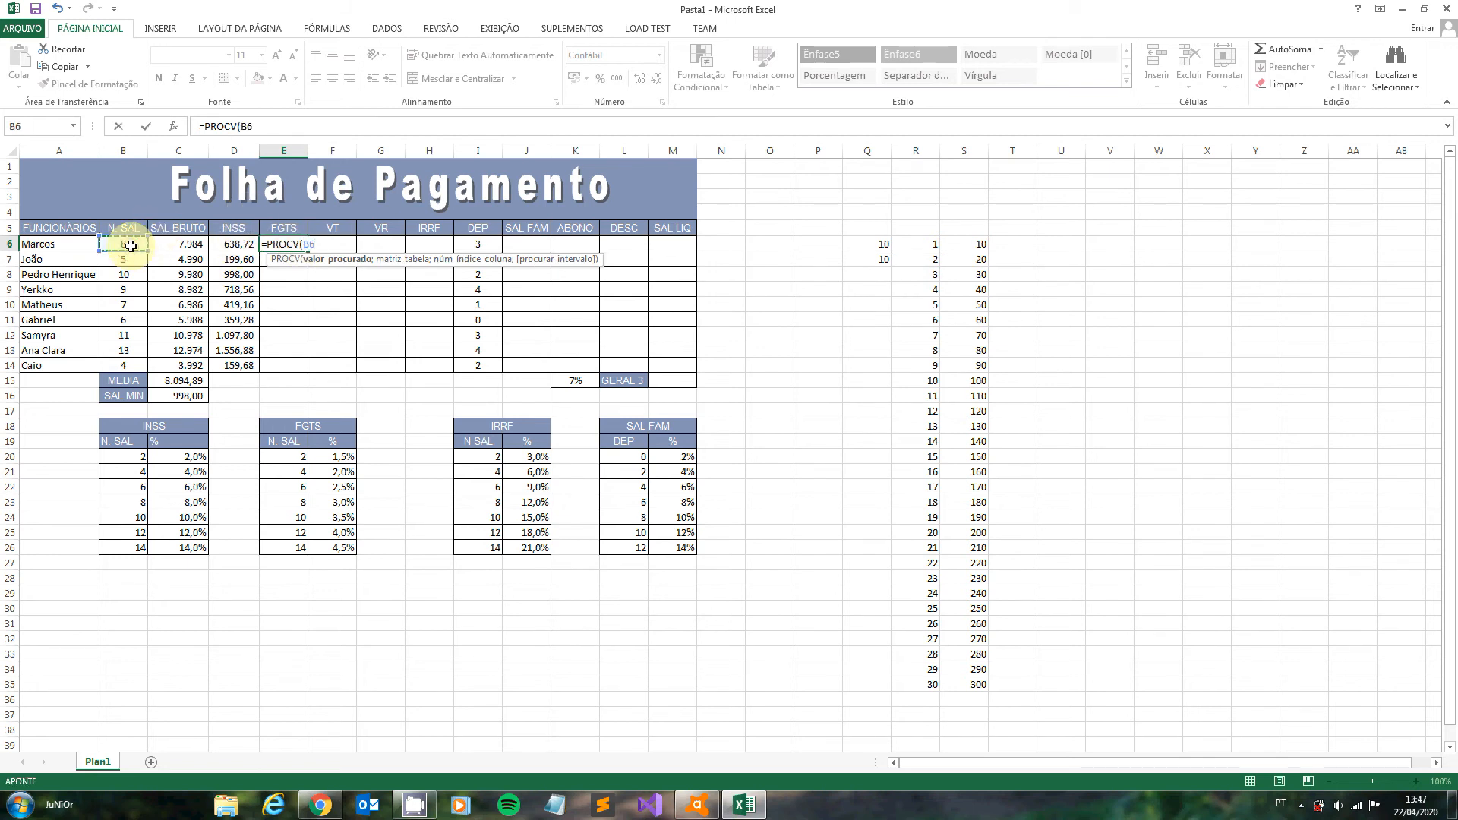
type(";")
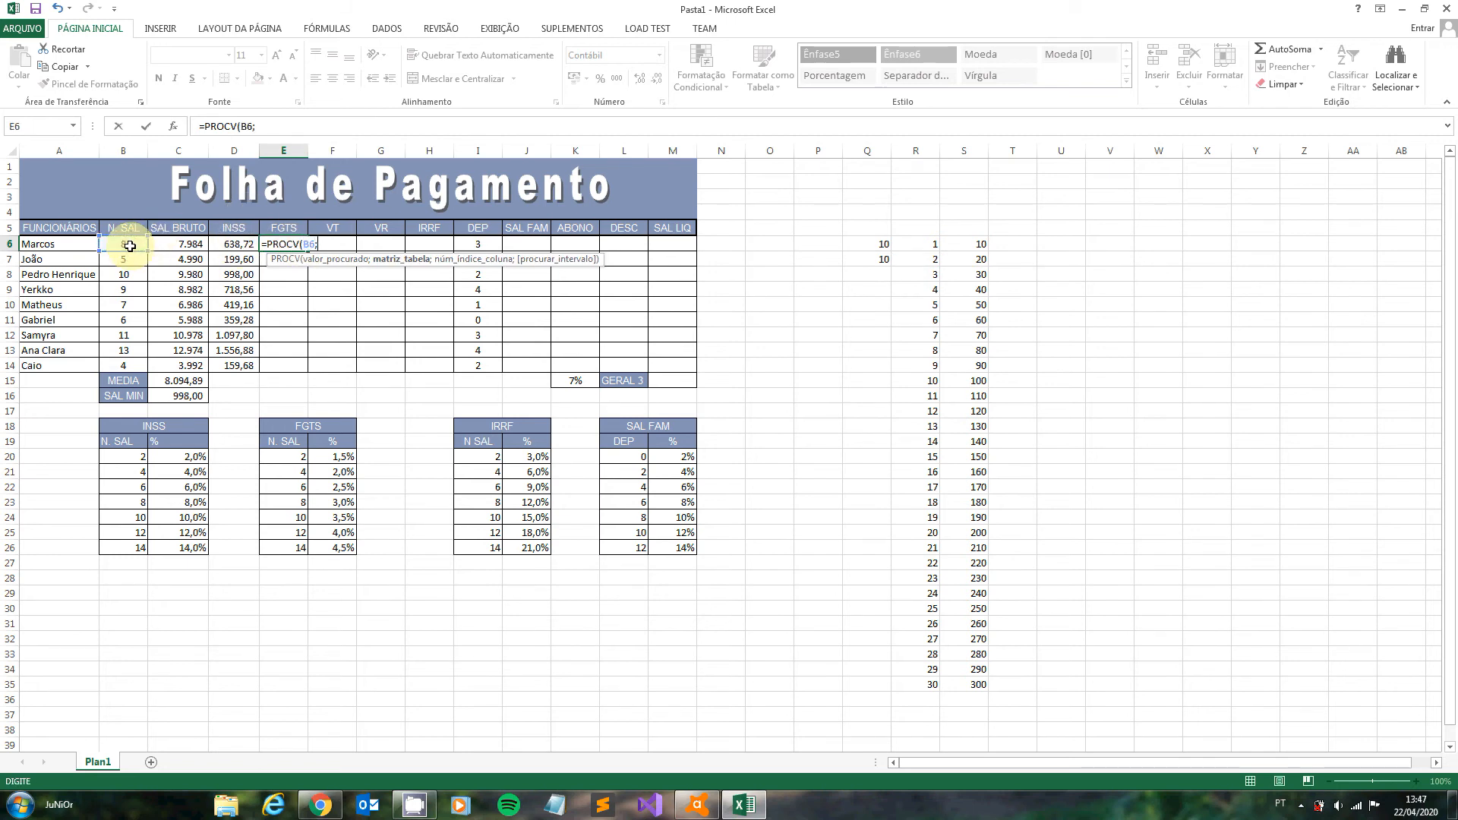
type("FGTS")
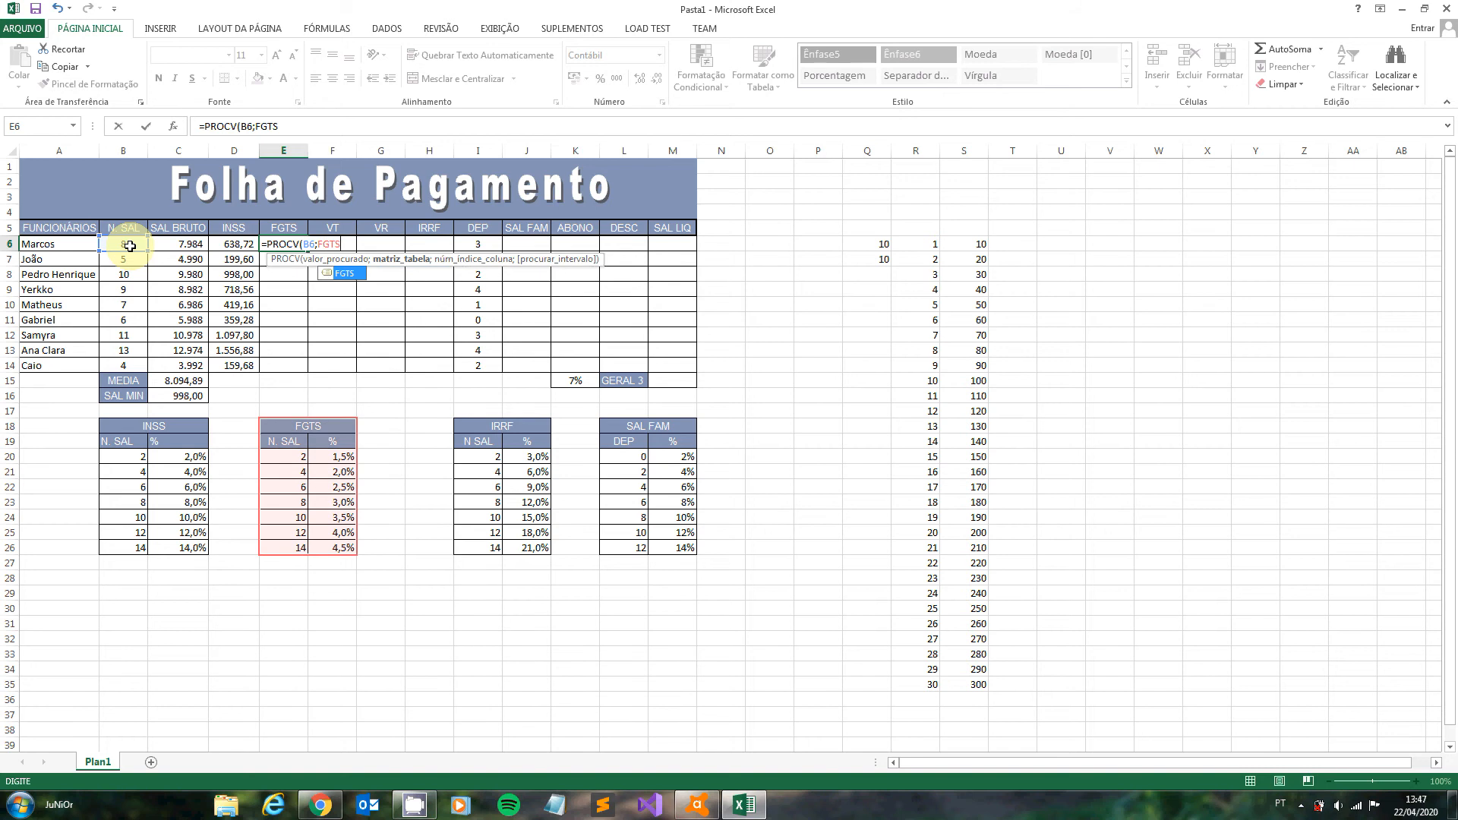
type(";2")
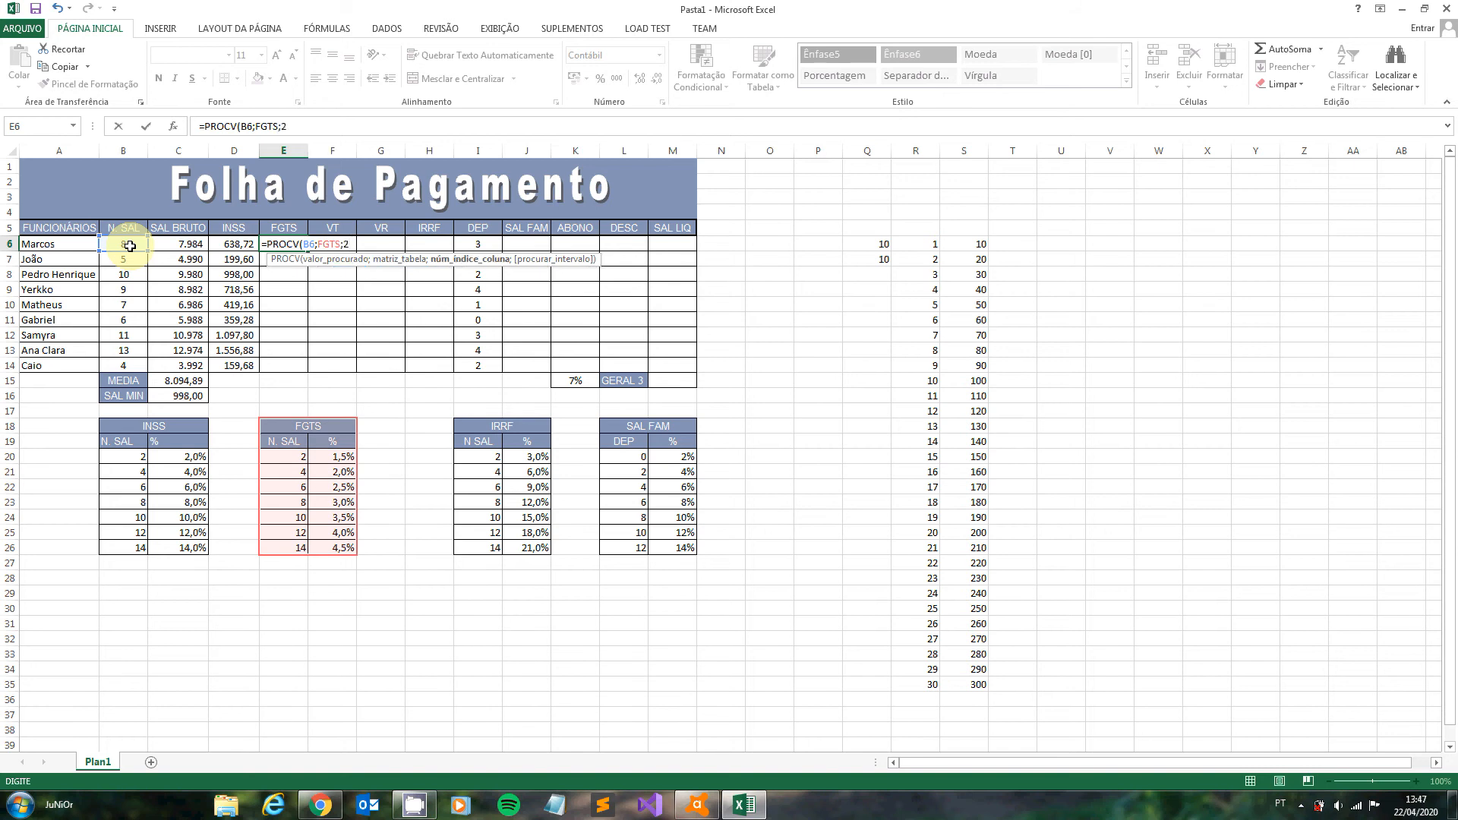
type(")")
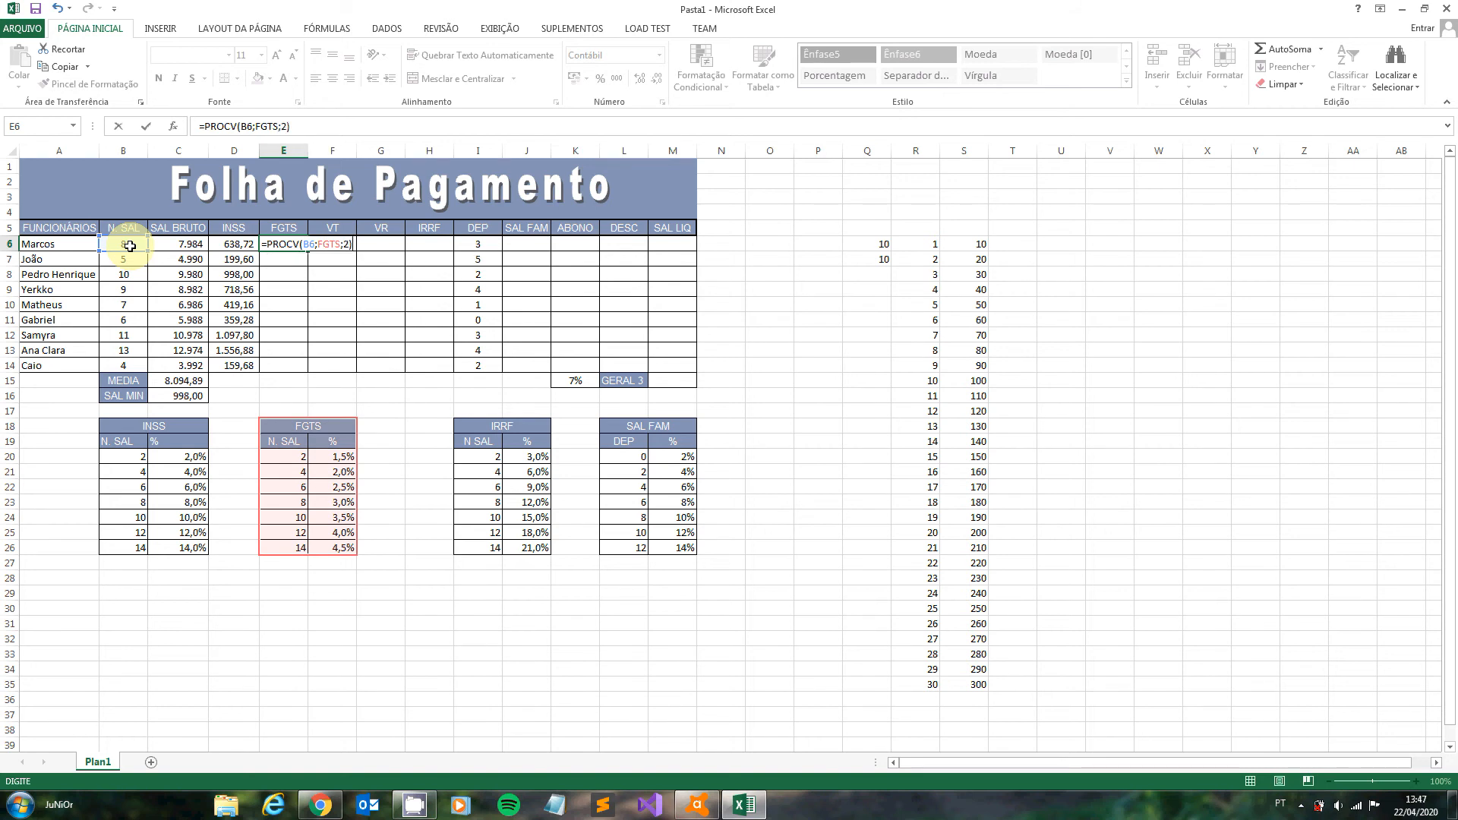
type("*")
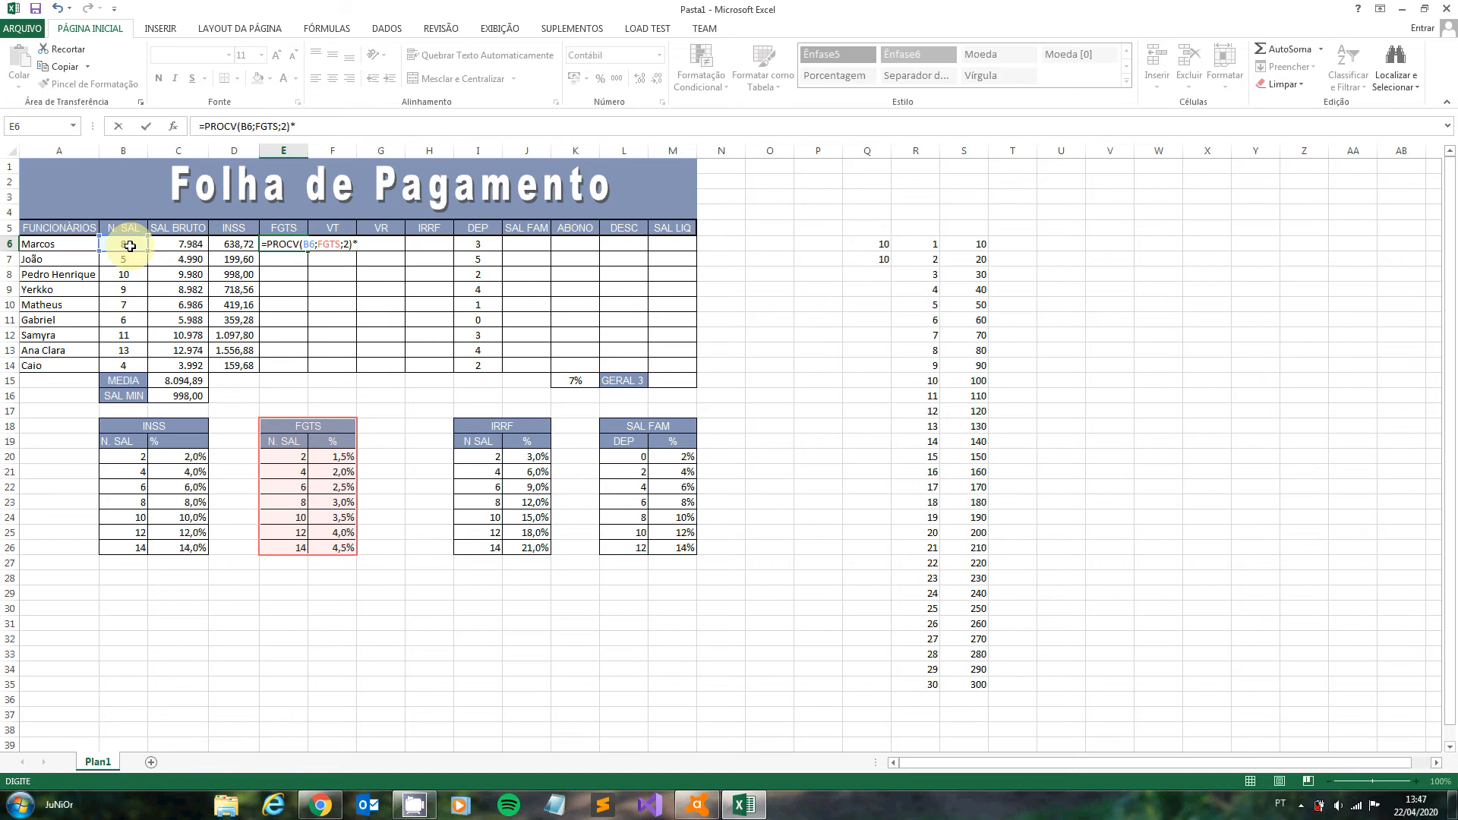
left_click(174, 245)
key("Return")
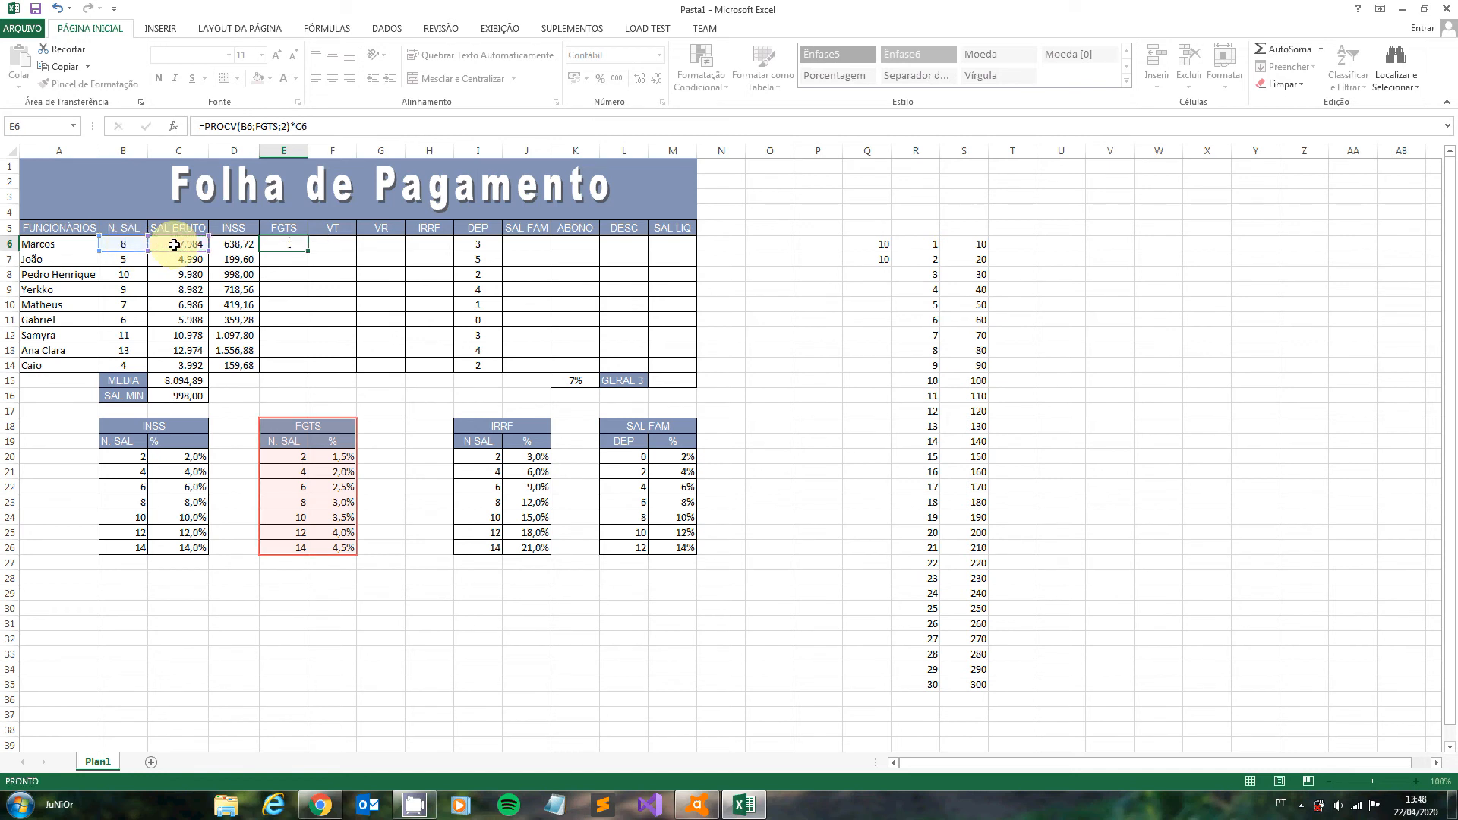
left_click(285, 242)
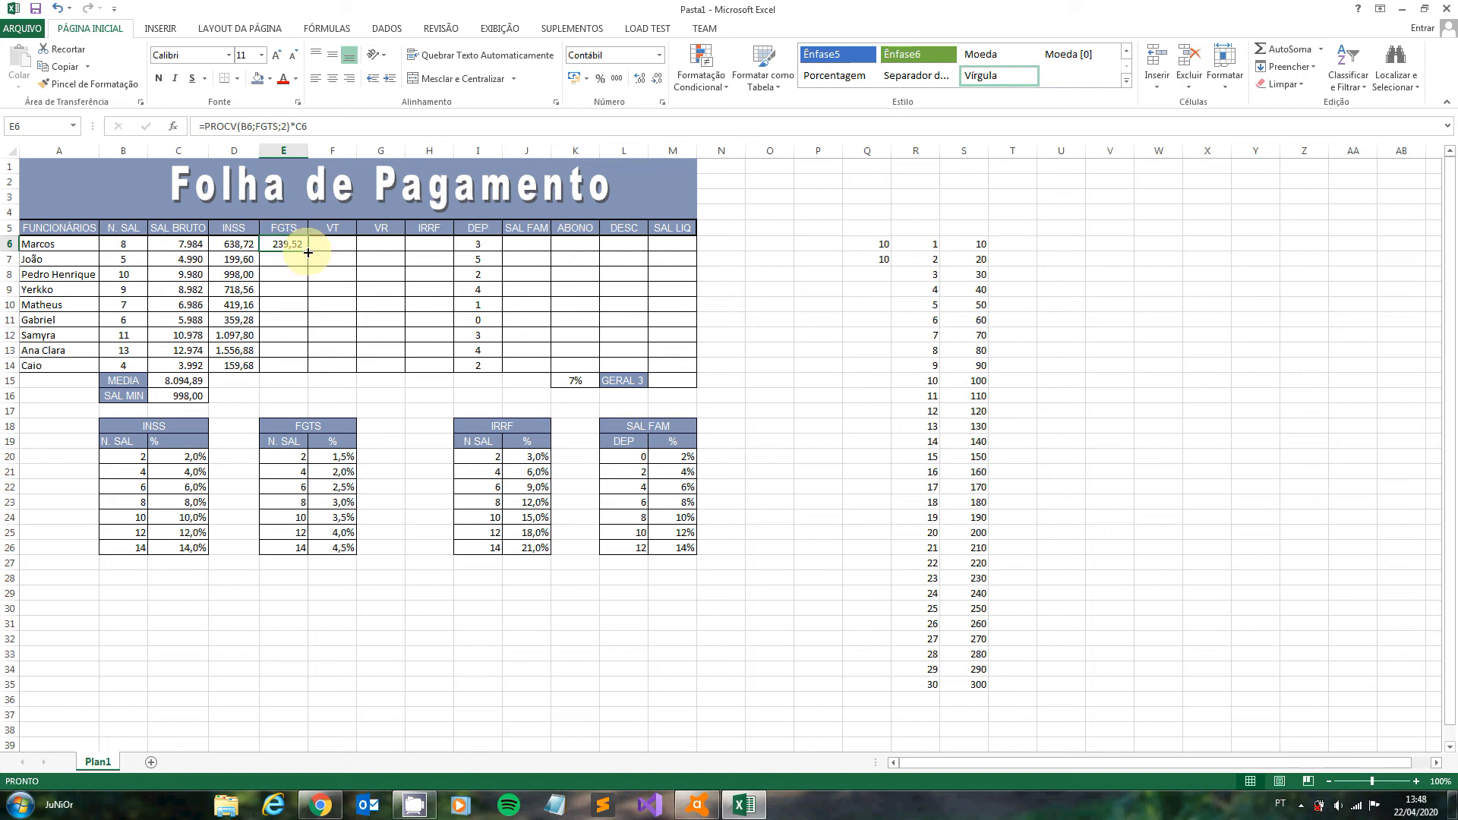
left_click_drag(309, 252, 312, 368)
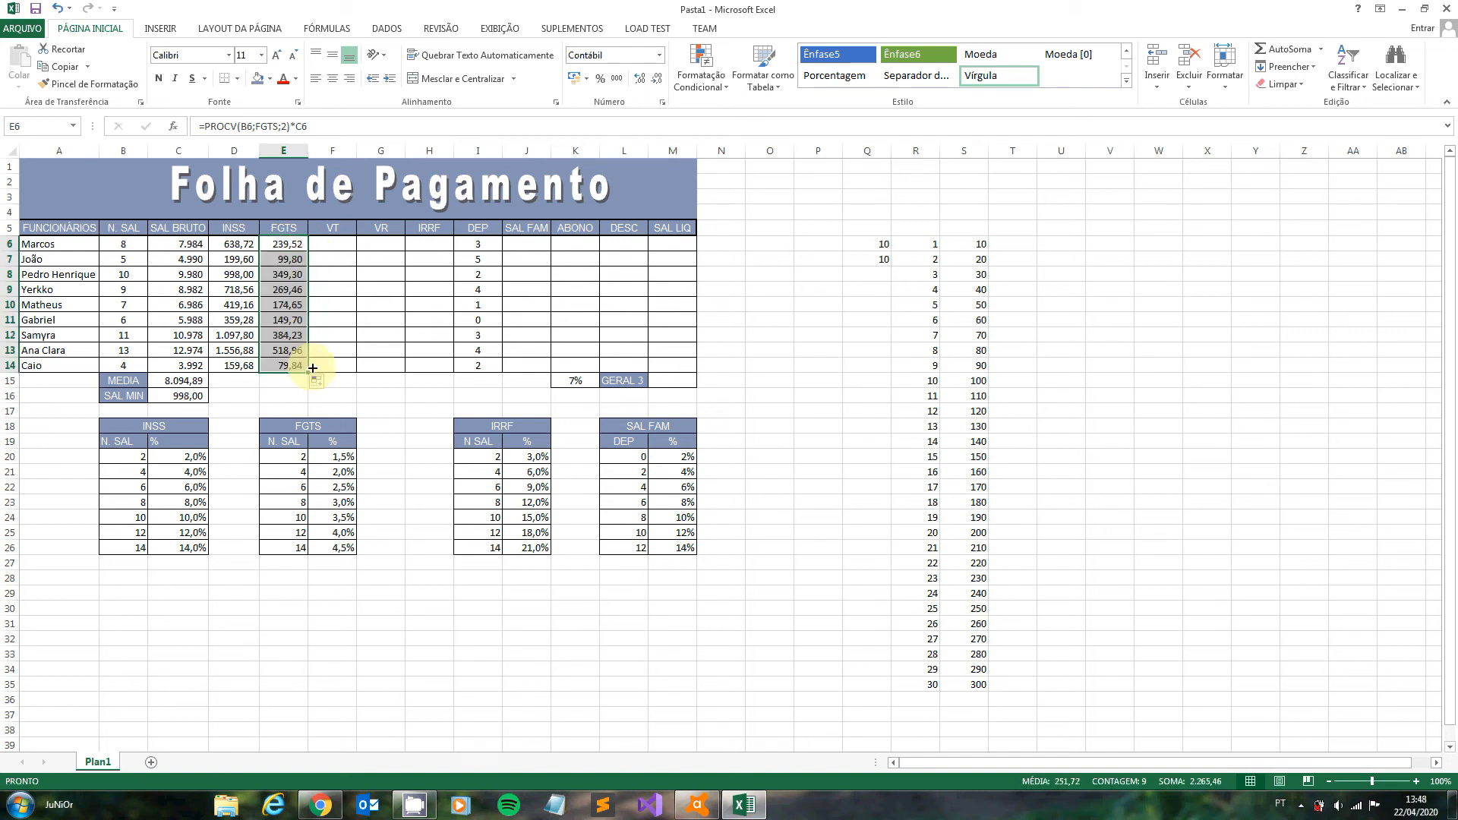
- Give the IRRF rate table in I18:J26 the range name IRRF
left_click(432, 242)
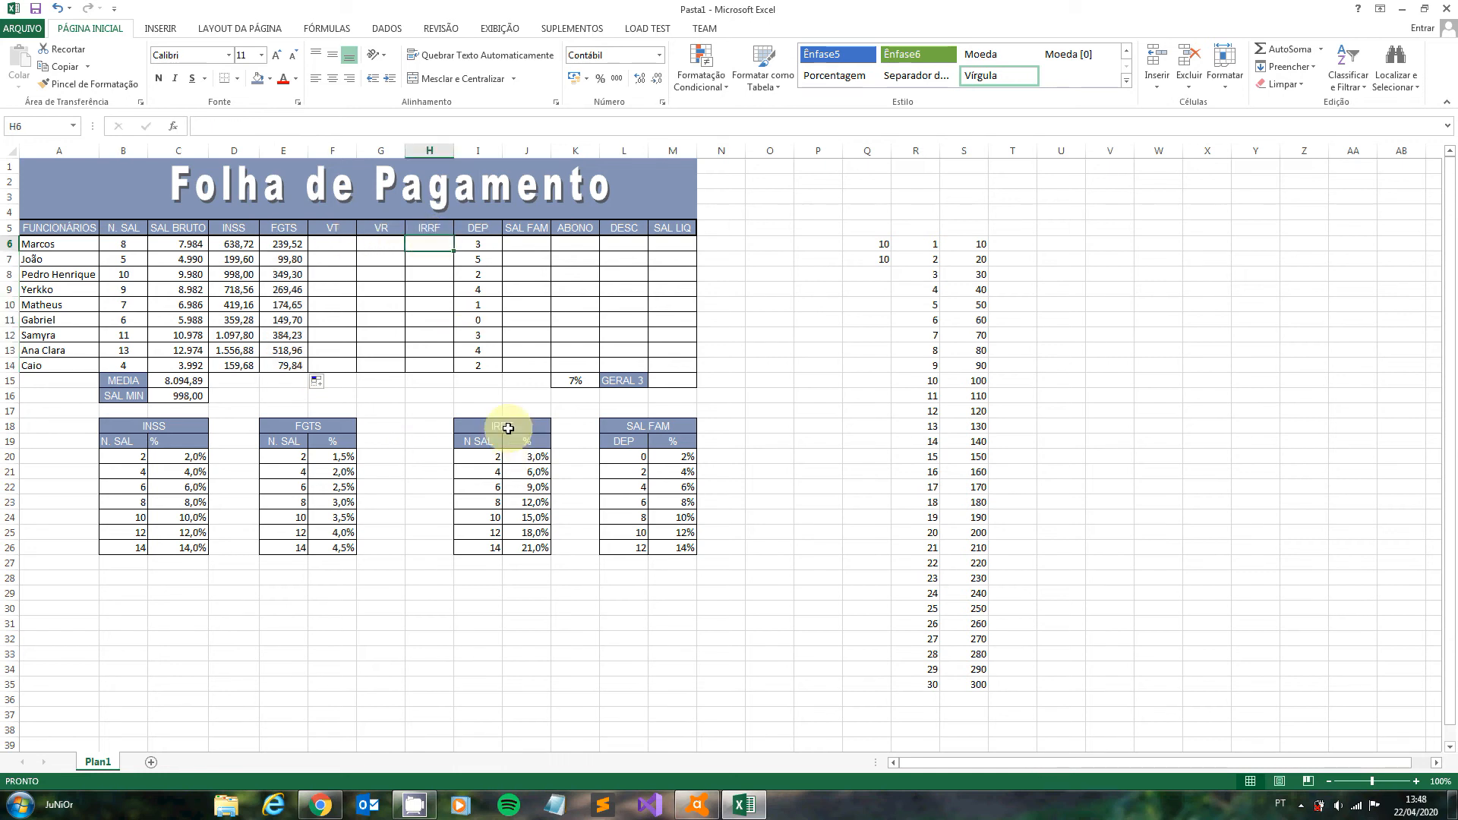
left_click_drag(508, 428, 535, 548)
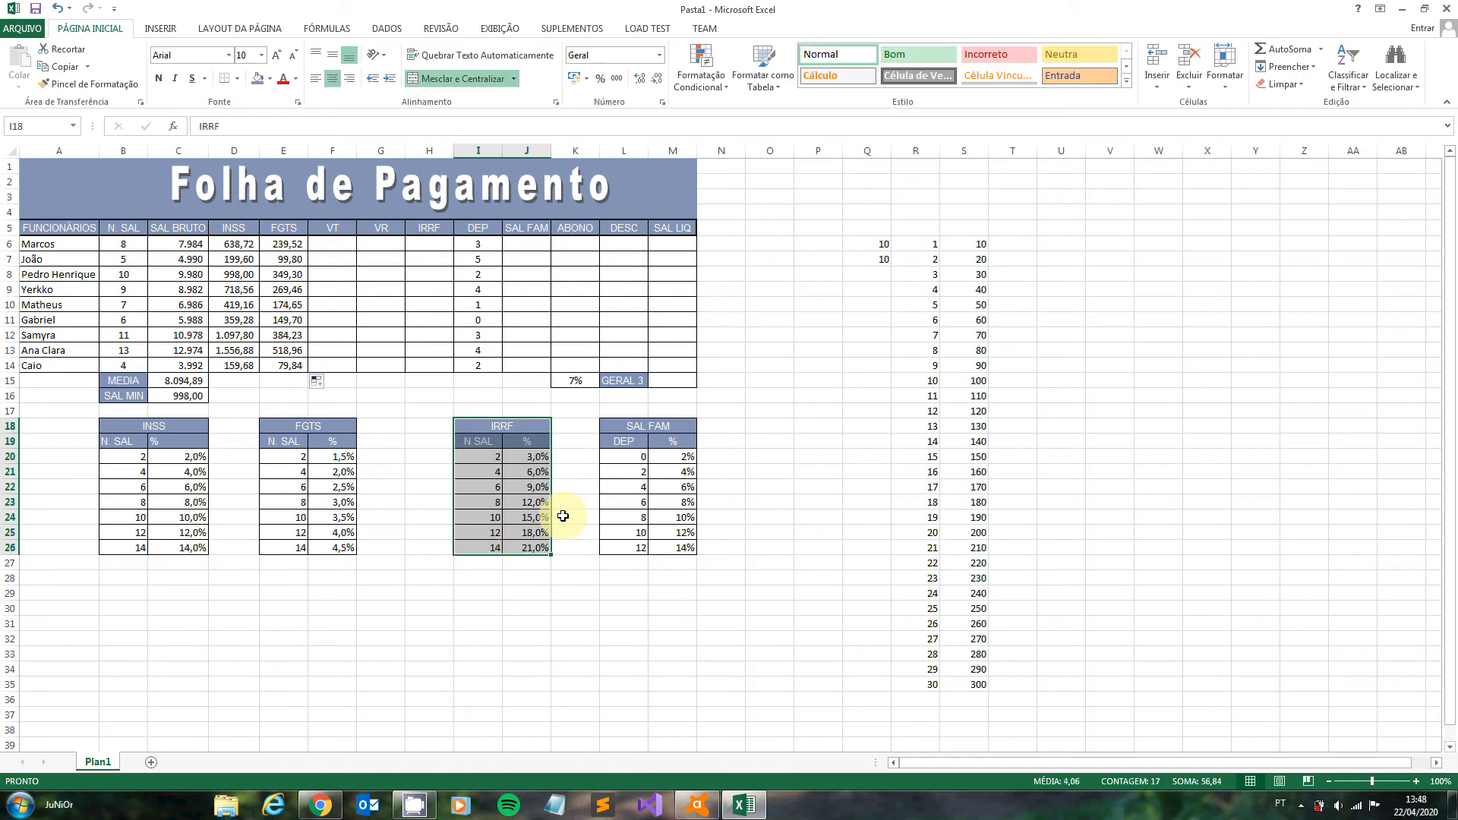
left_click(33, 123)
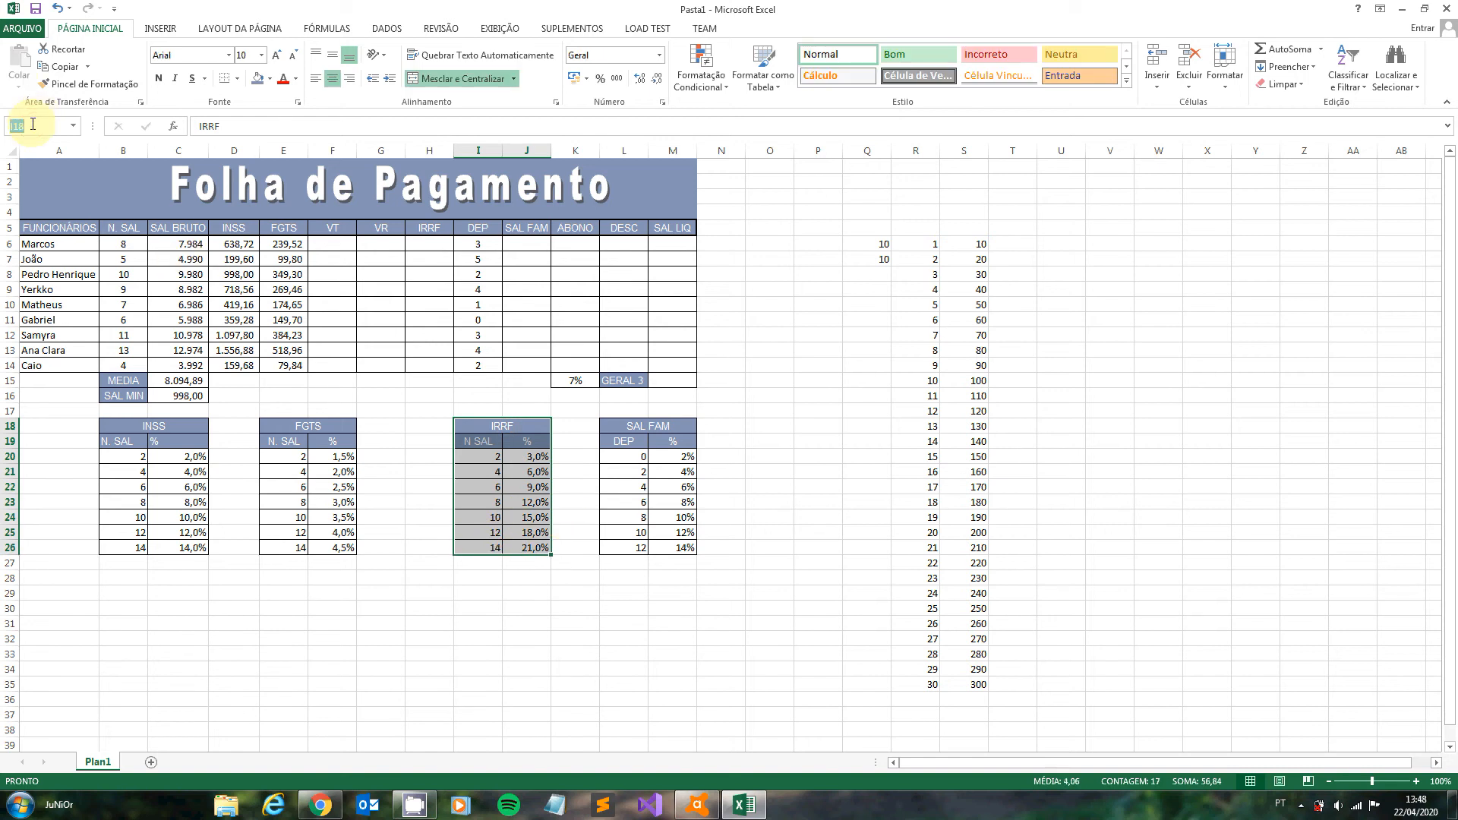
key("BackSpace")
left_click(485, 471)
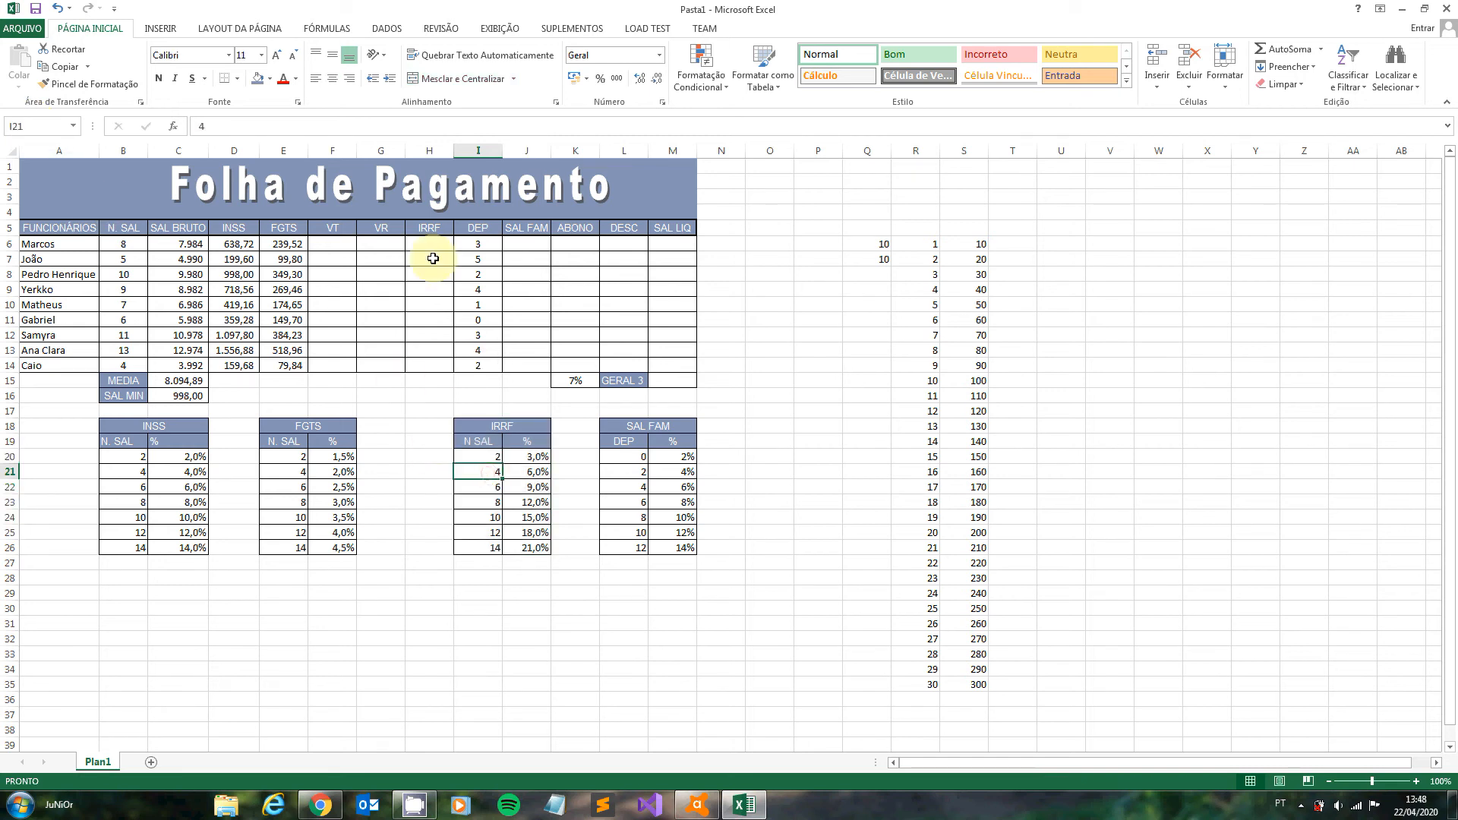
- Enter =PROCV(B6;IRRF;2)*C6 in H6 to calculate the first employee's IRRF from the gross salary
left_click(435, 242)
type("=")
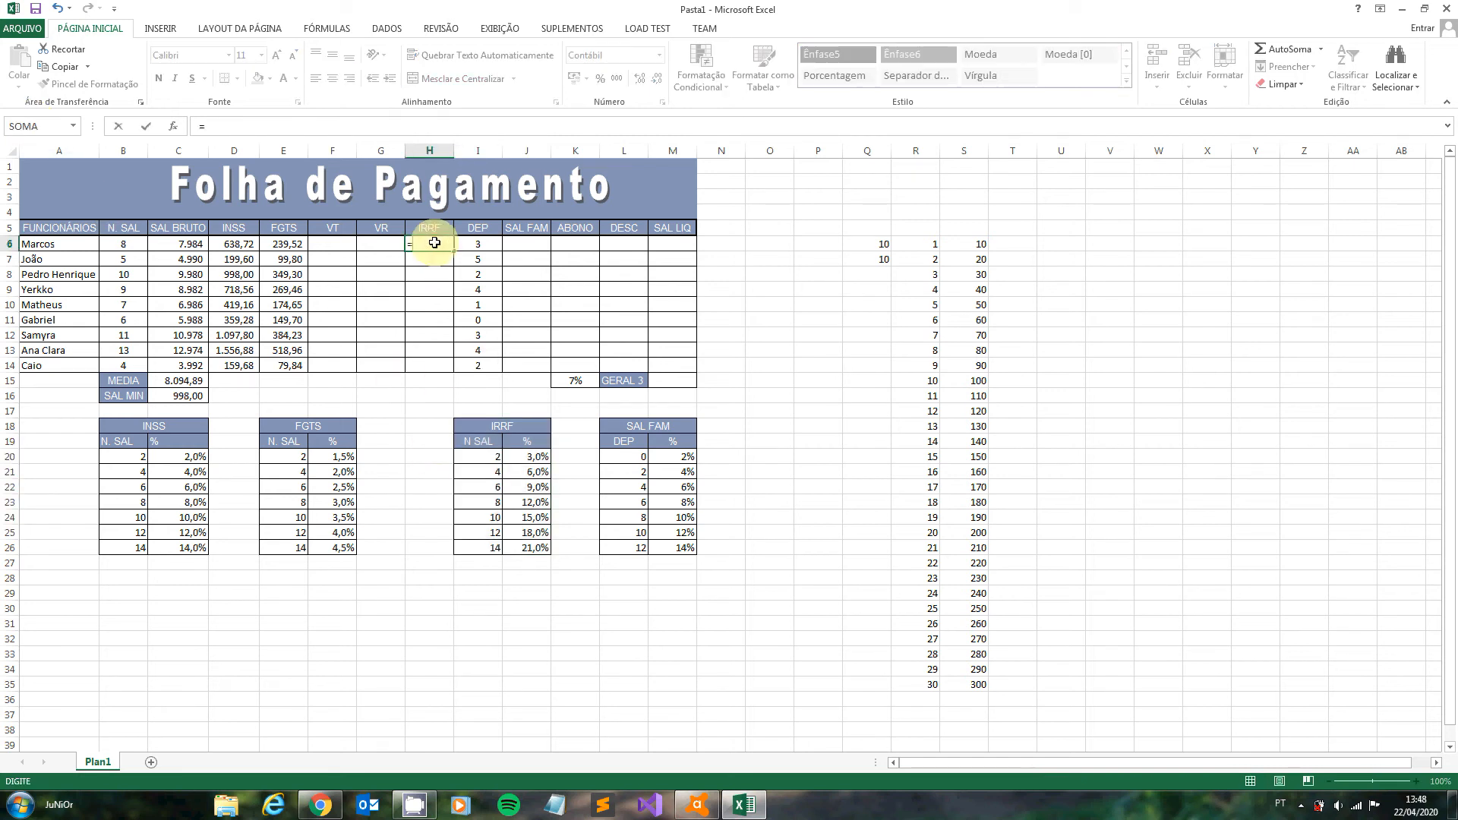
type("PROCV")
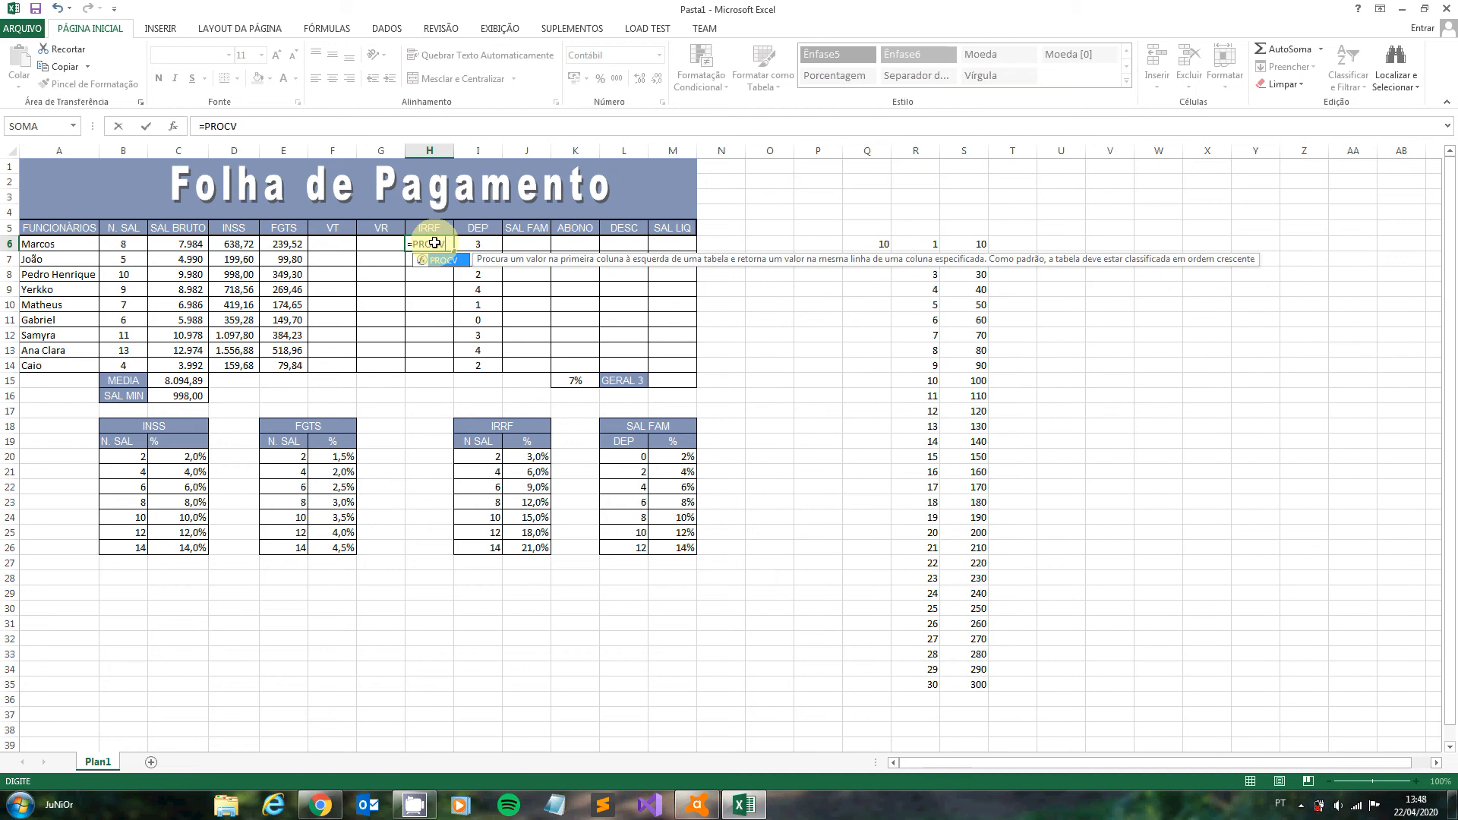
type("(")
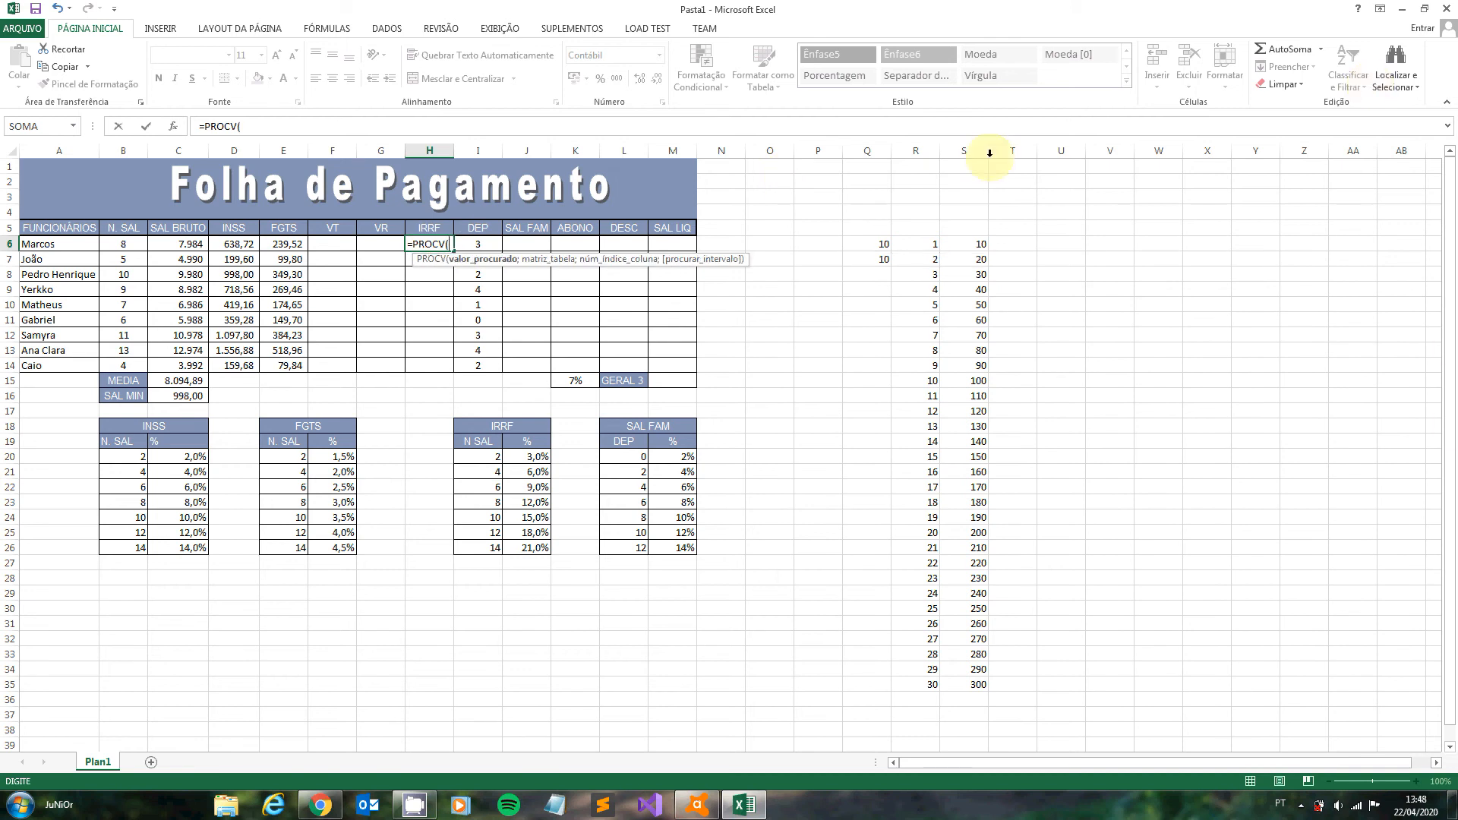
left_click(121, 249)
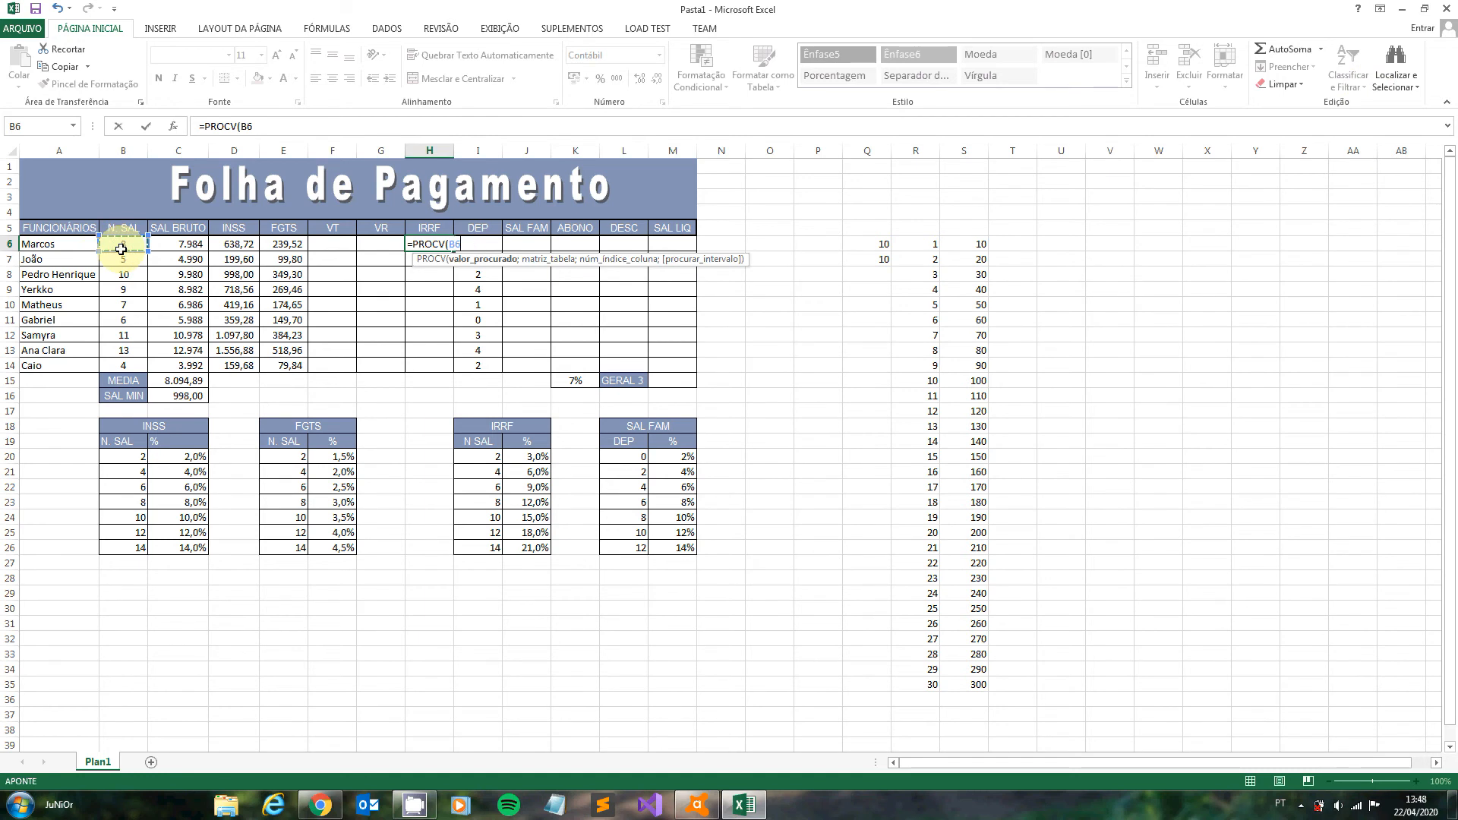
type(";IRR")
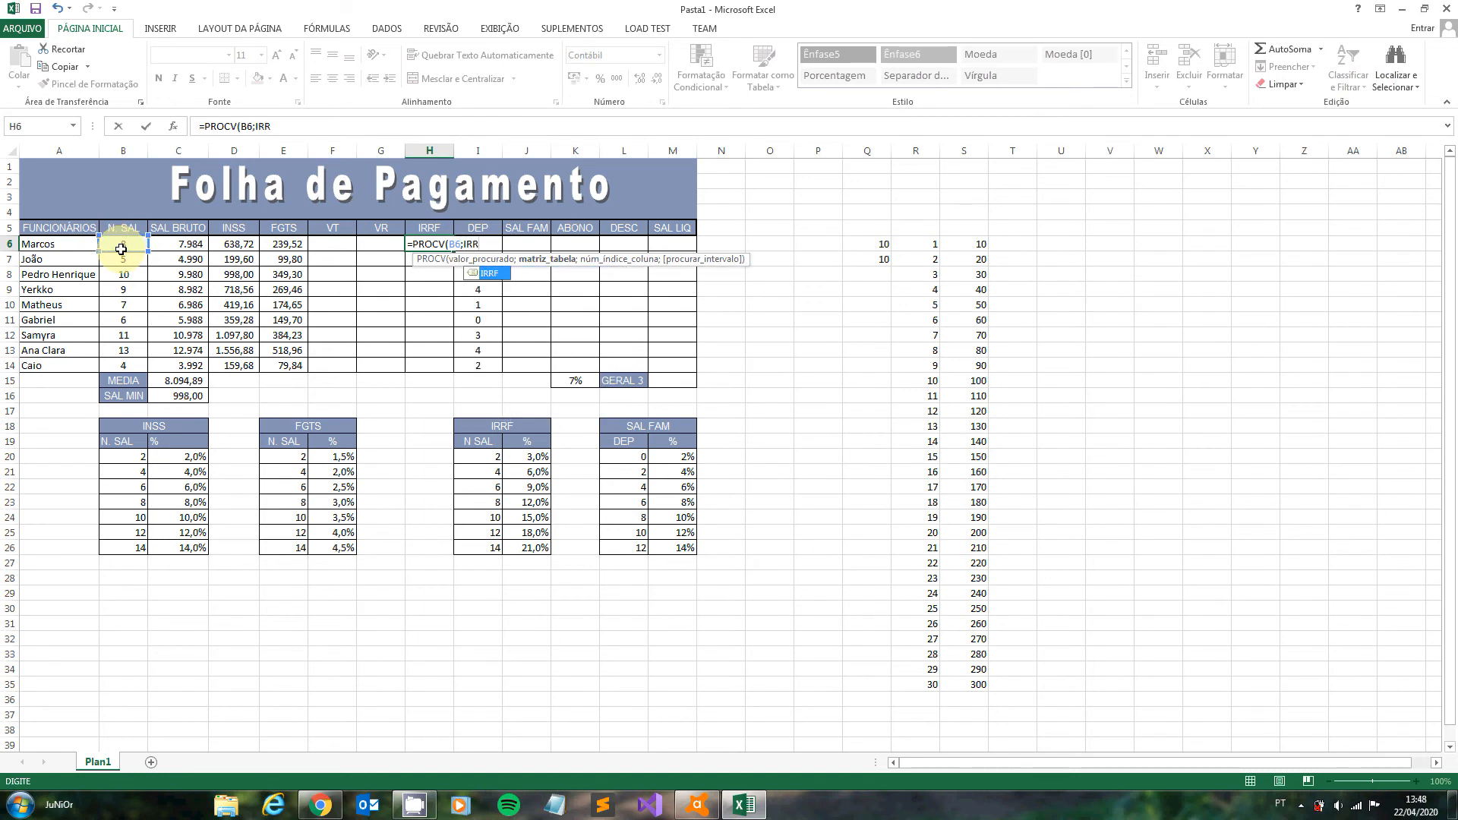
type("F")
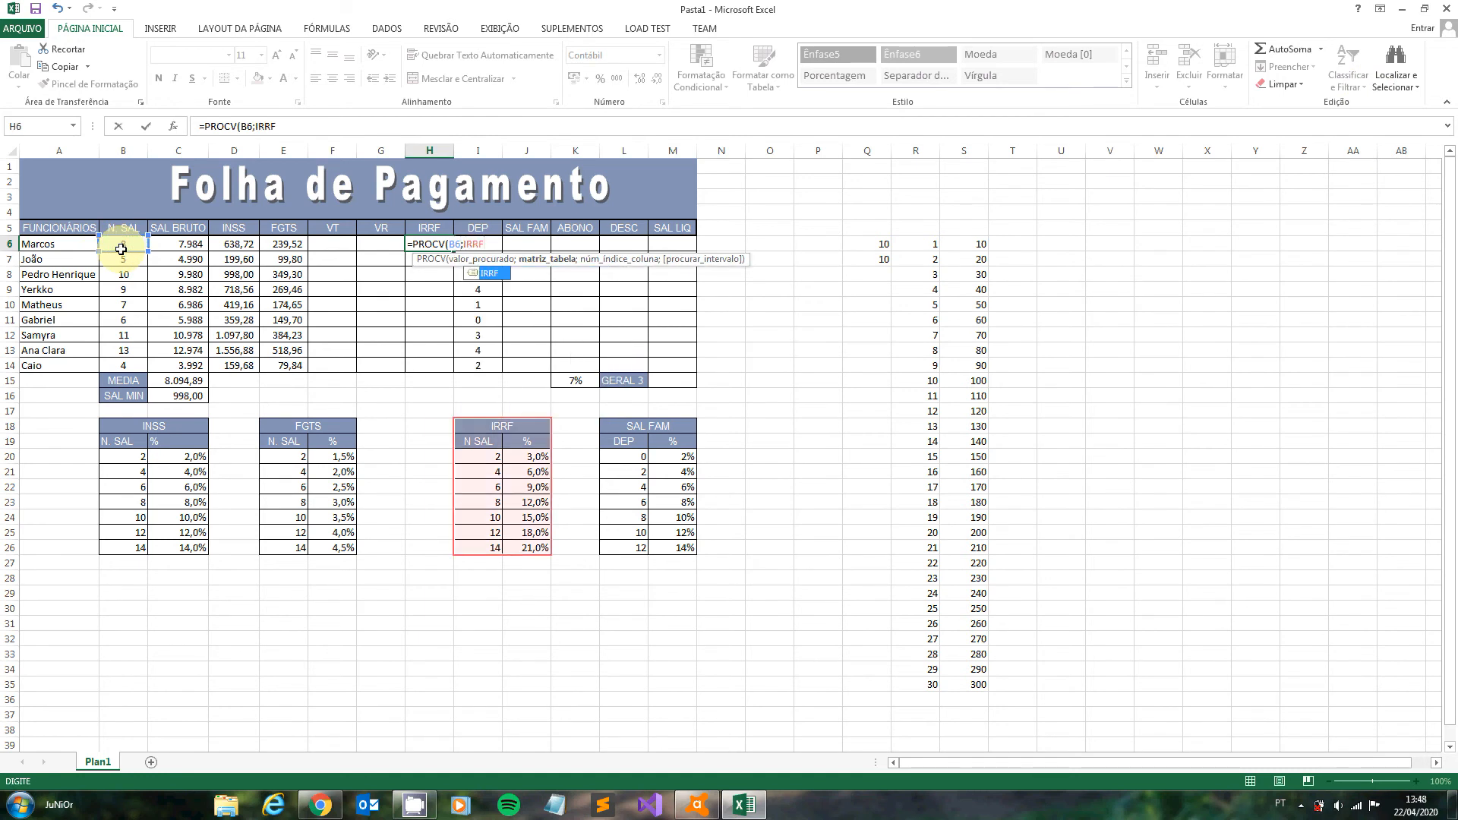
type(";2")
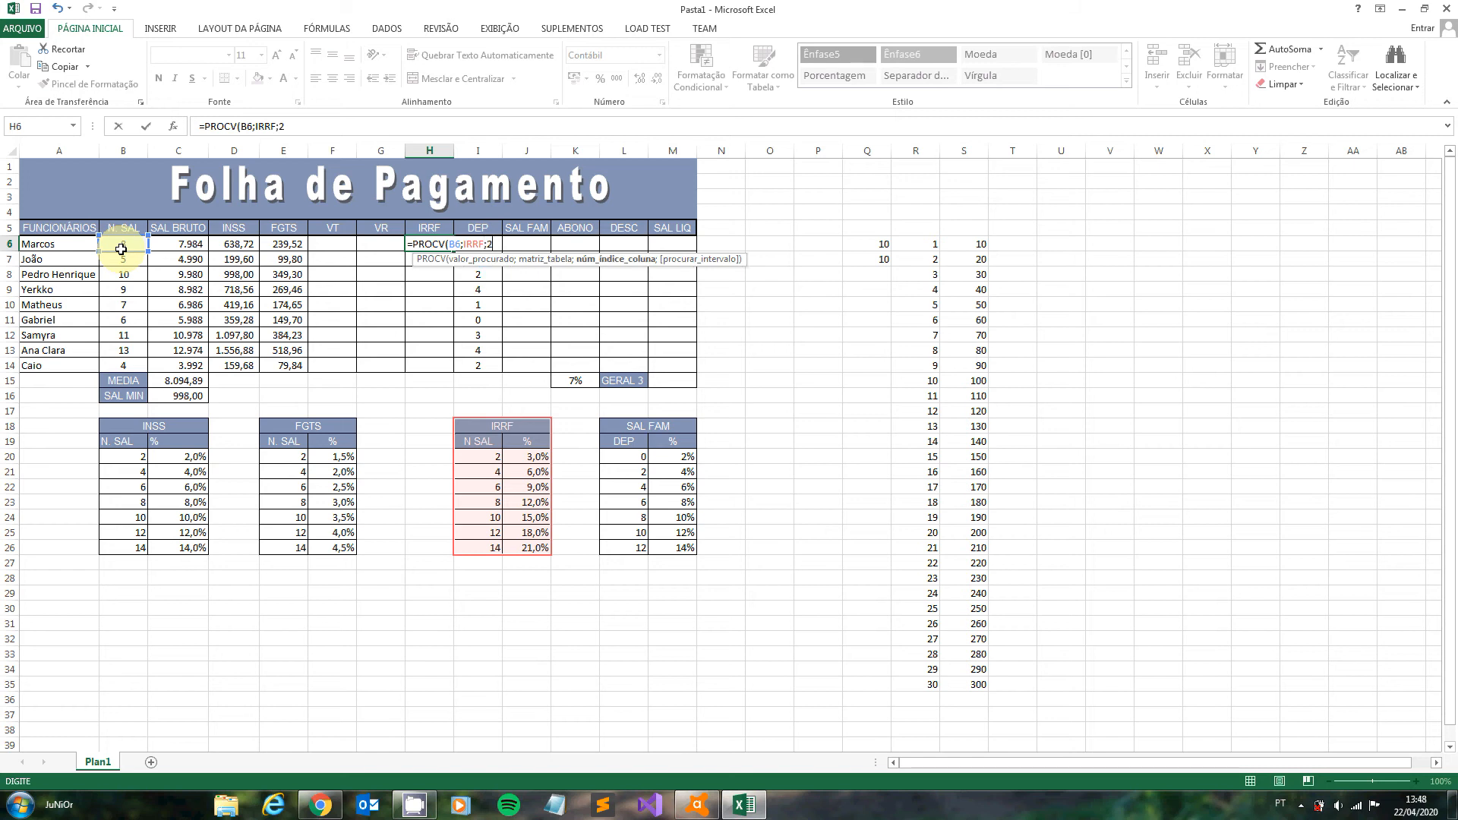
type(")*")
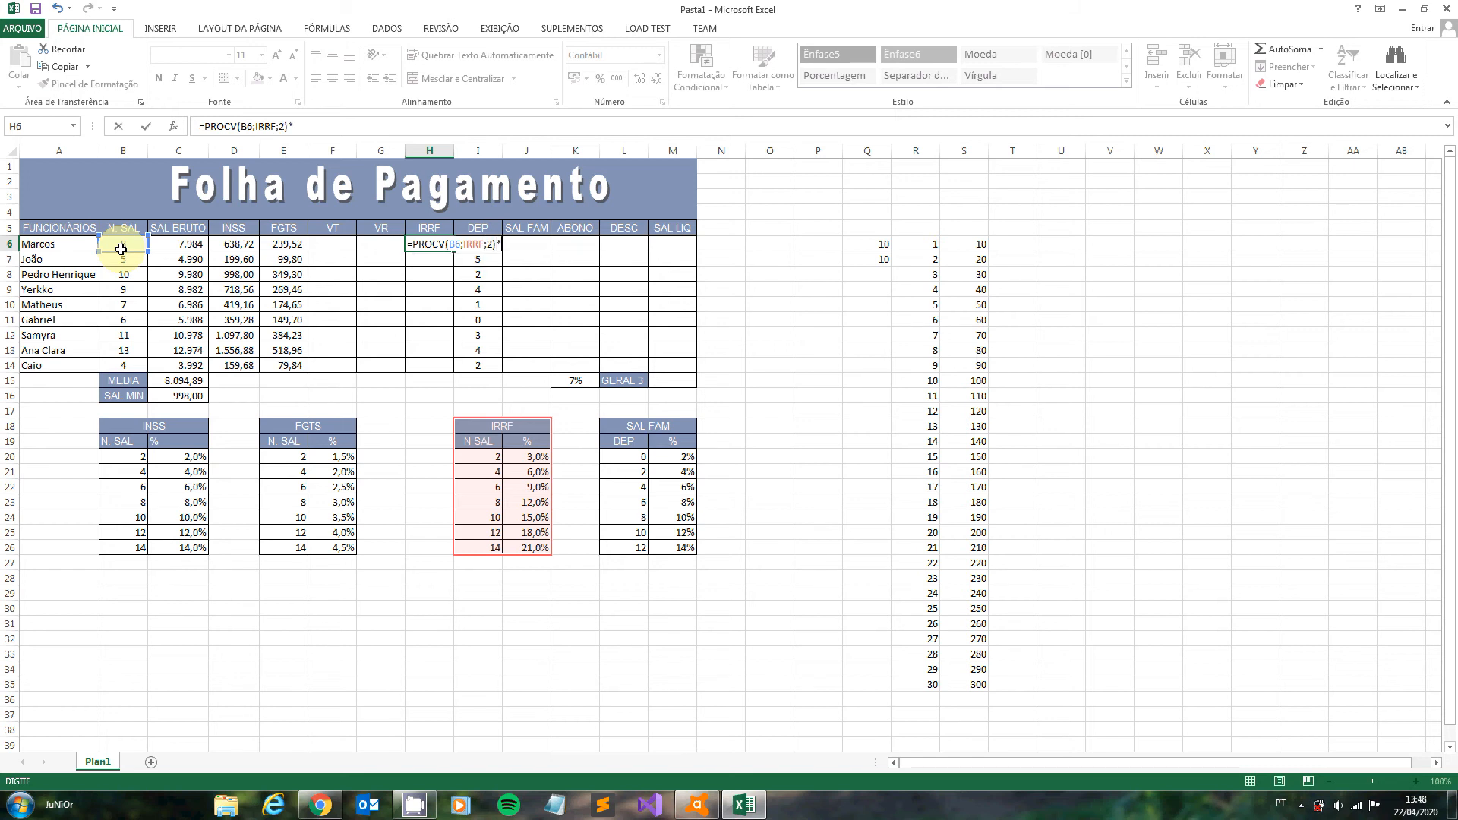
left_click(186, 243)
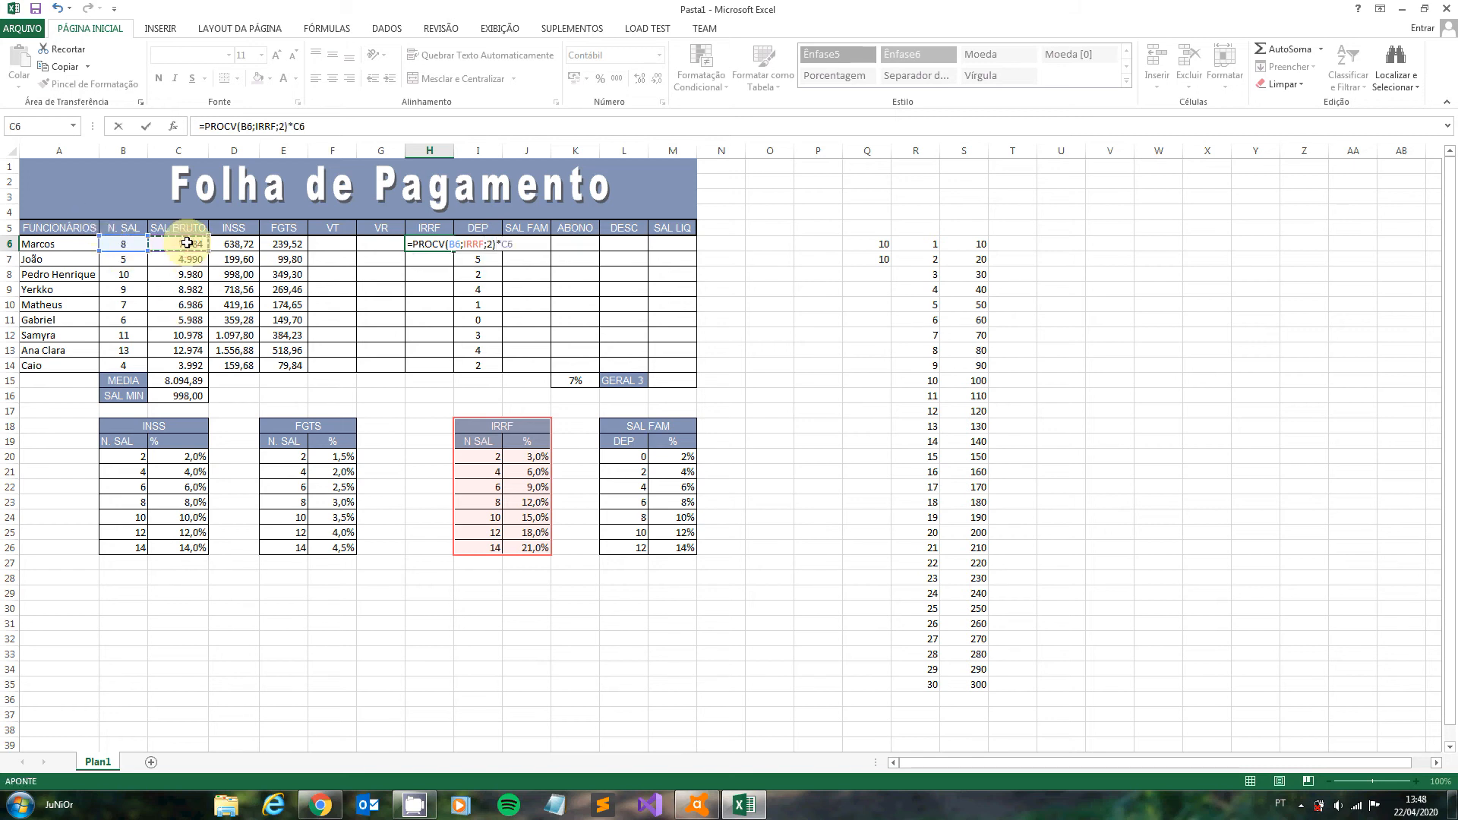
key("Return")
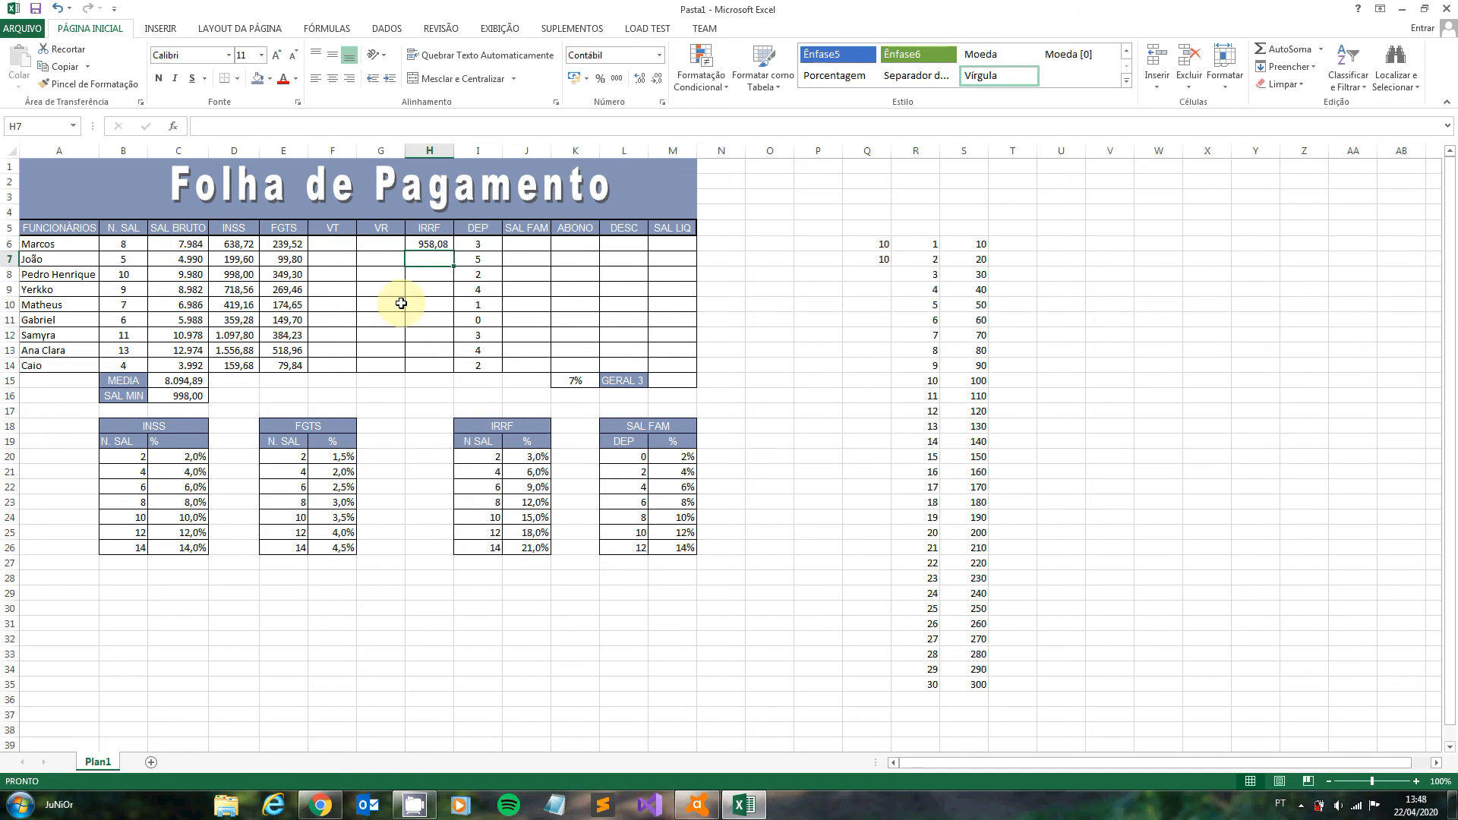
- Fill the IRRF formula from H6 down to H14 and auto-fit the width of column H
left_click(441, 246)
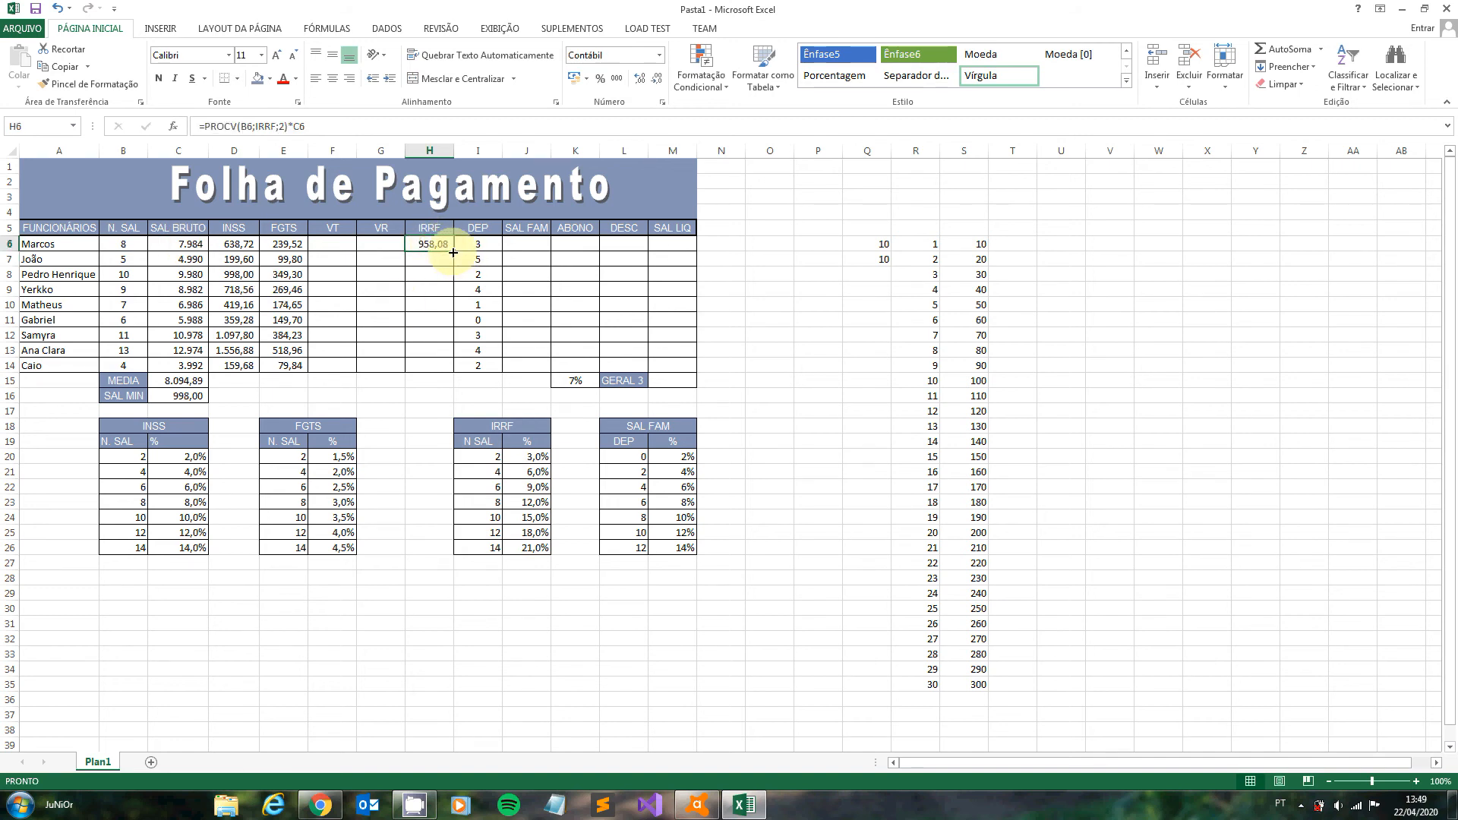
left_click_drag(453, 252, 438, 374)
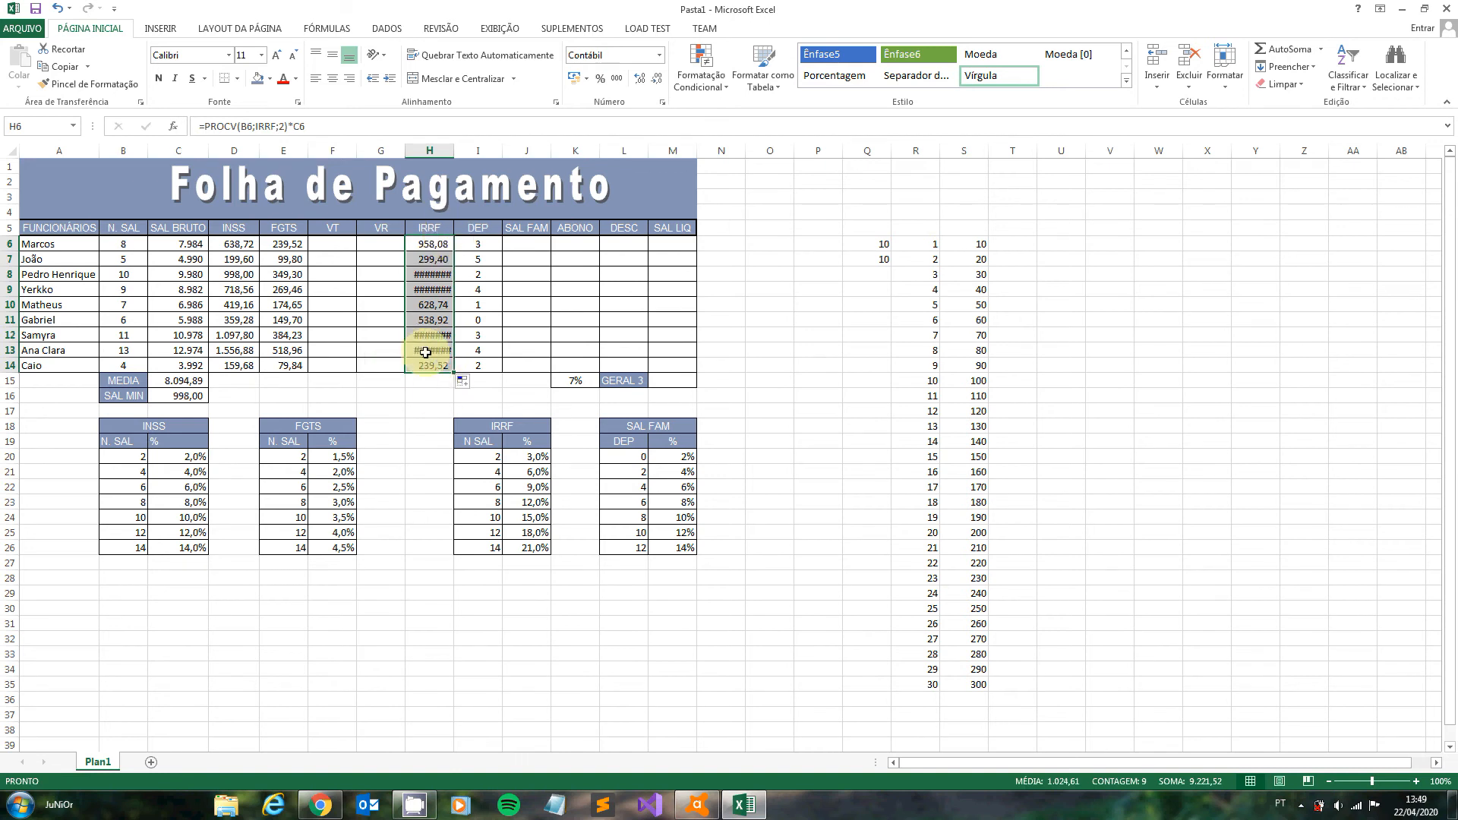
double_click(454, 151)
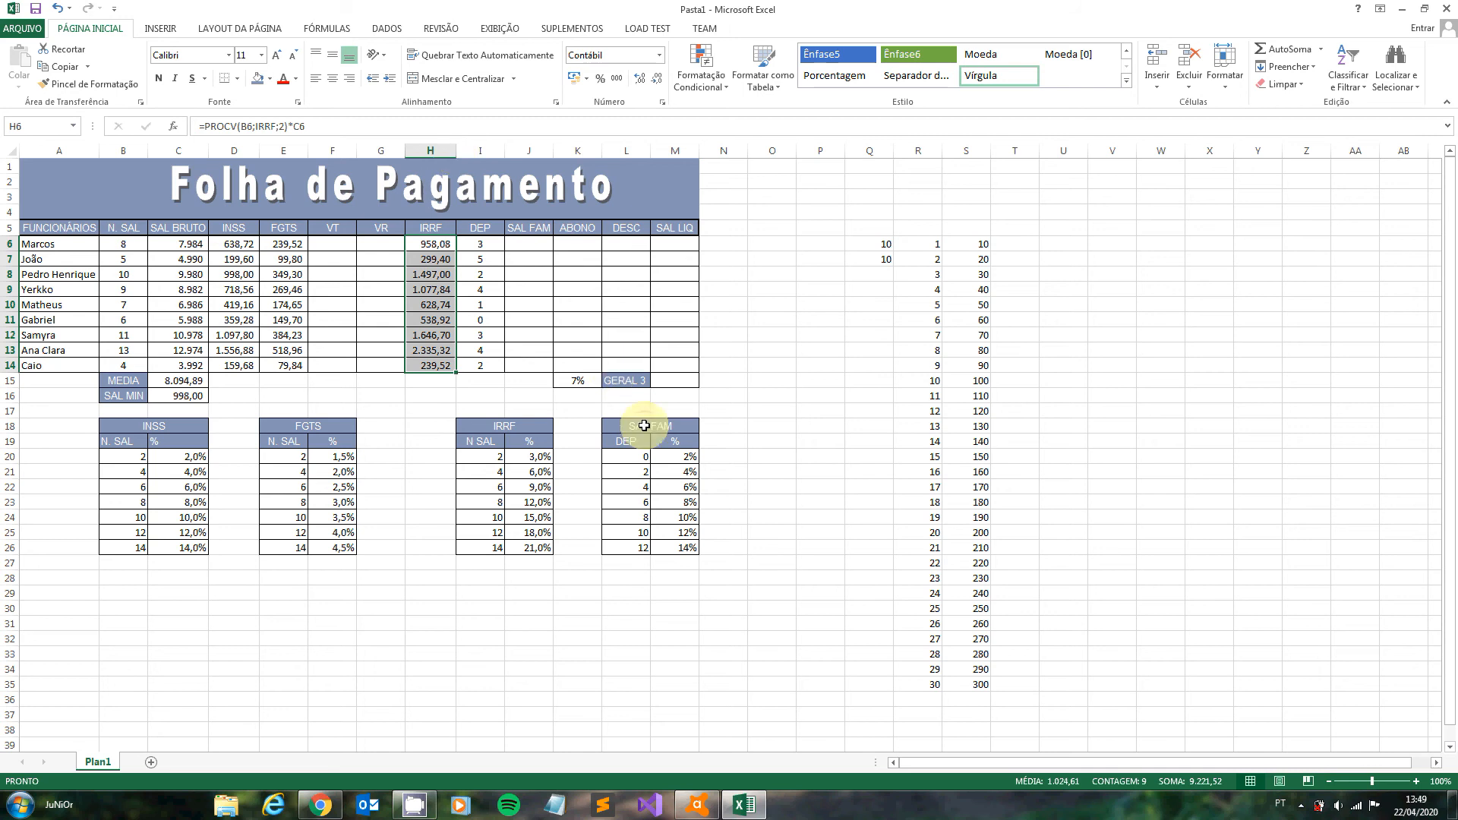
- Give the SAL FAM rate table in L18:M26 the range name SALFAM
left_click_drag(644, 426, 642, 548)
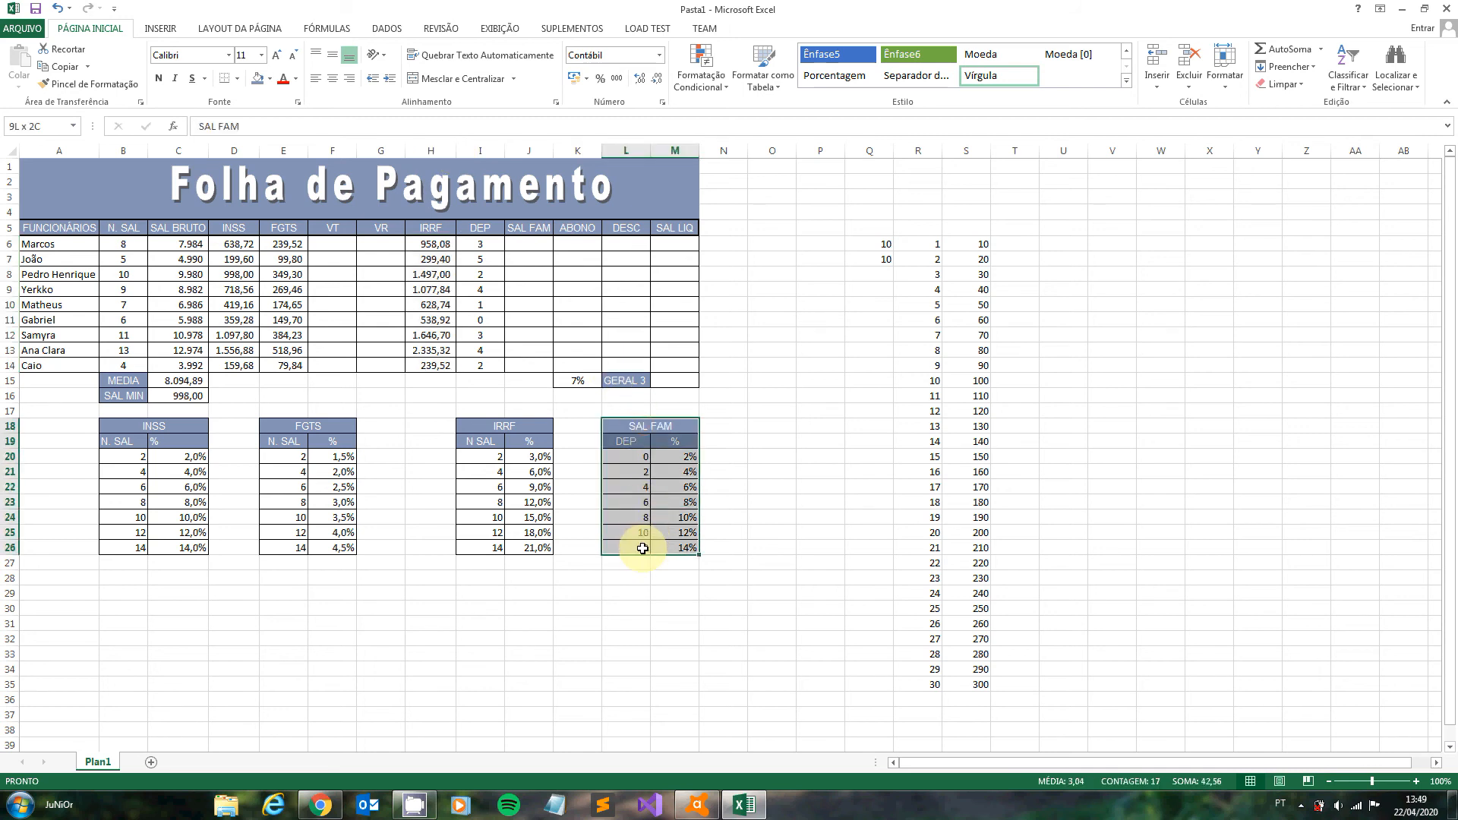
left_click(39, 133)
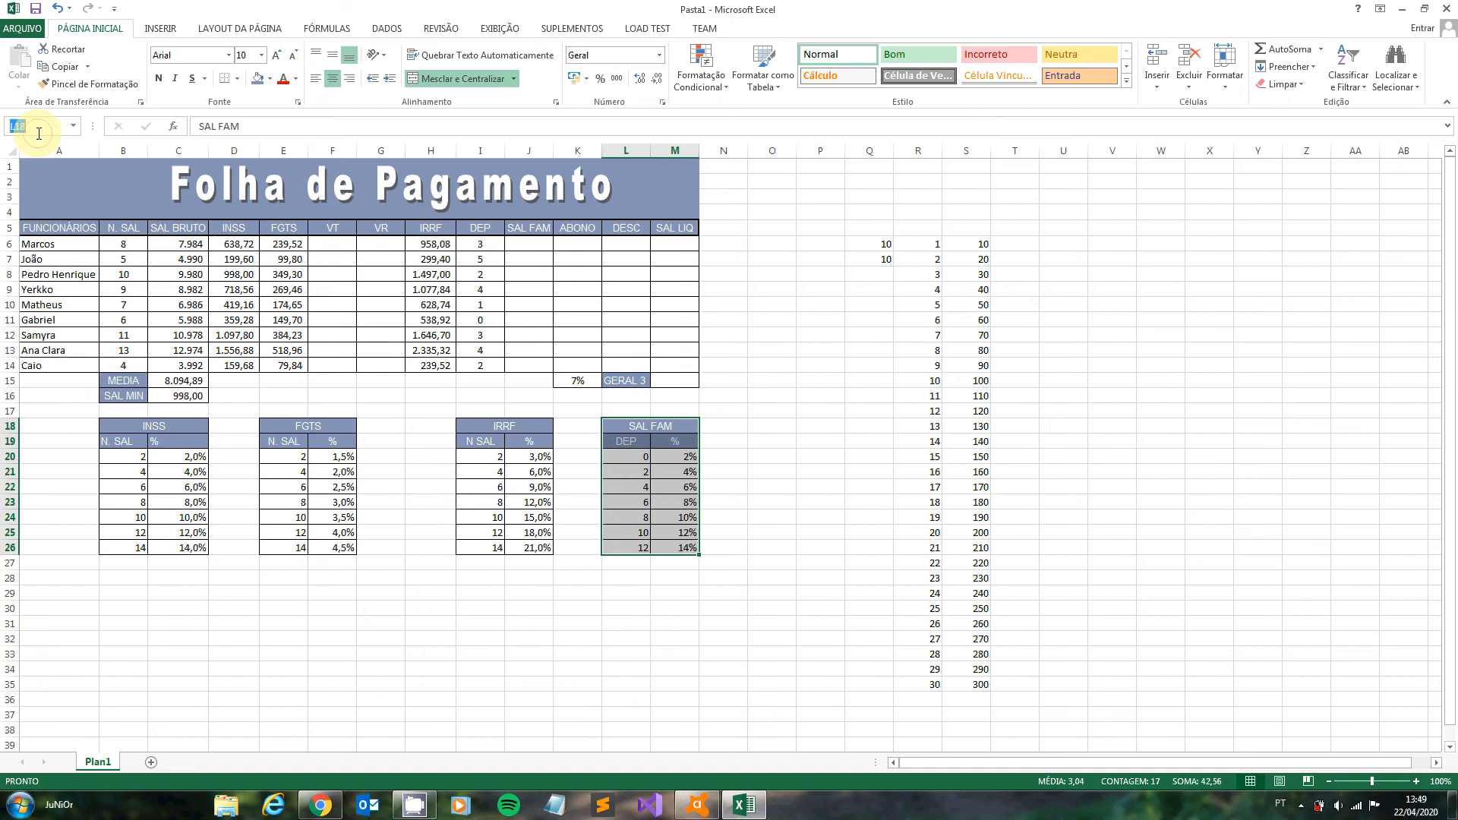
type("SALFAM")
key("Return")
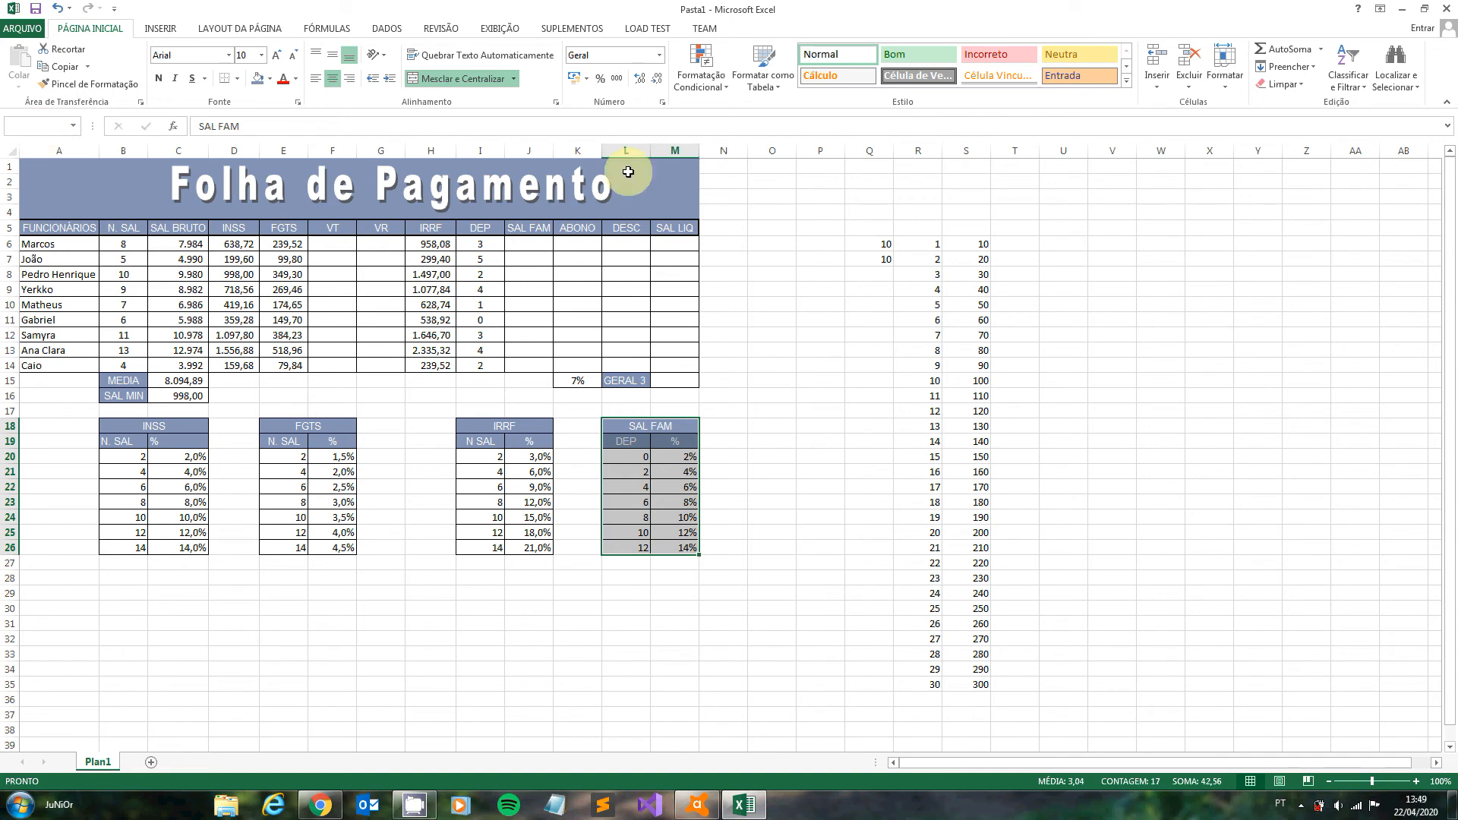
- Calculate the family allowance with =PROCV(I6;SALFAM;2)*C6 in J6 and fill the formula down to J14
left_click(540, 242)
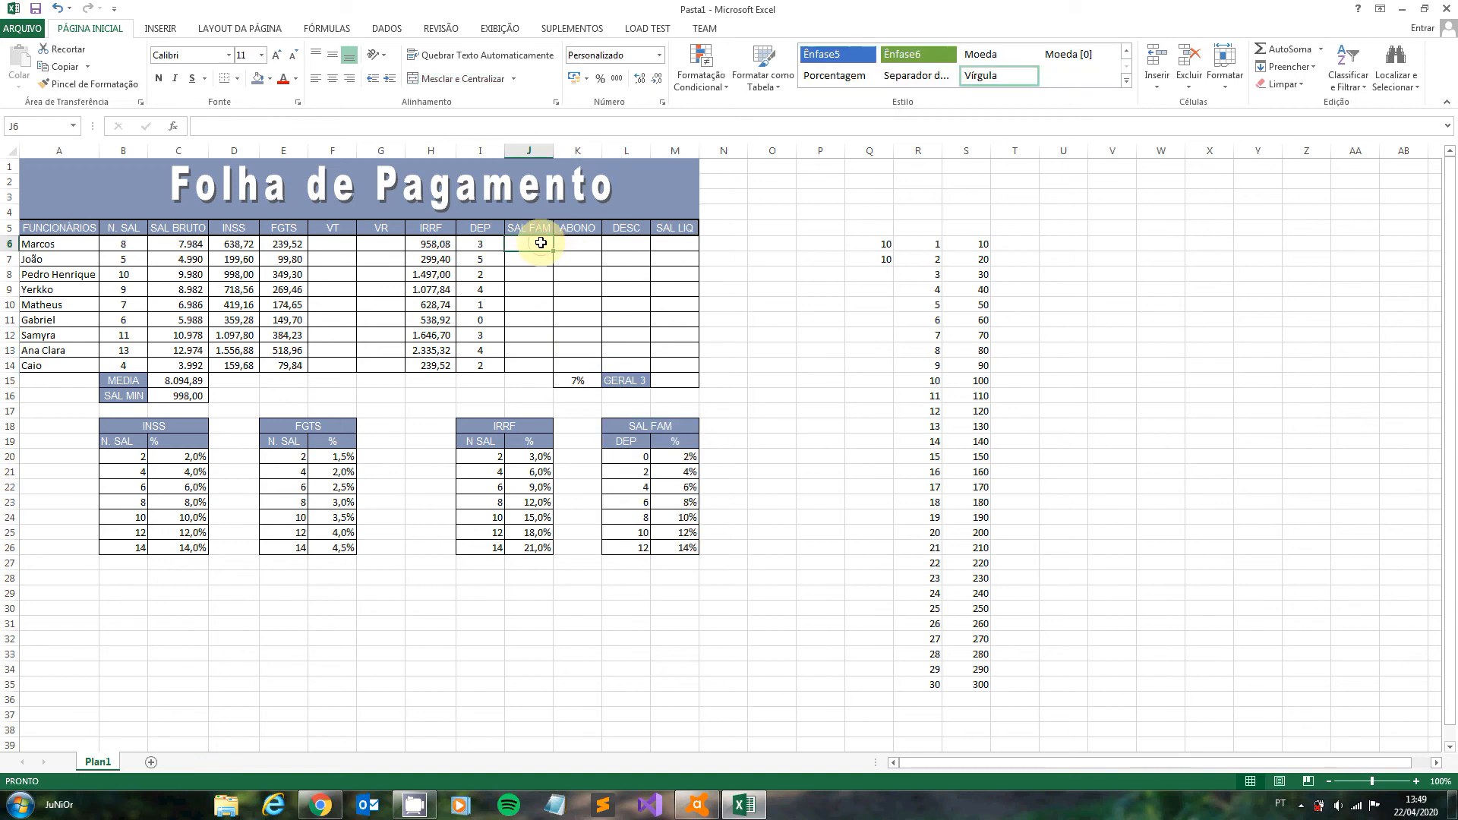
type("=")
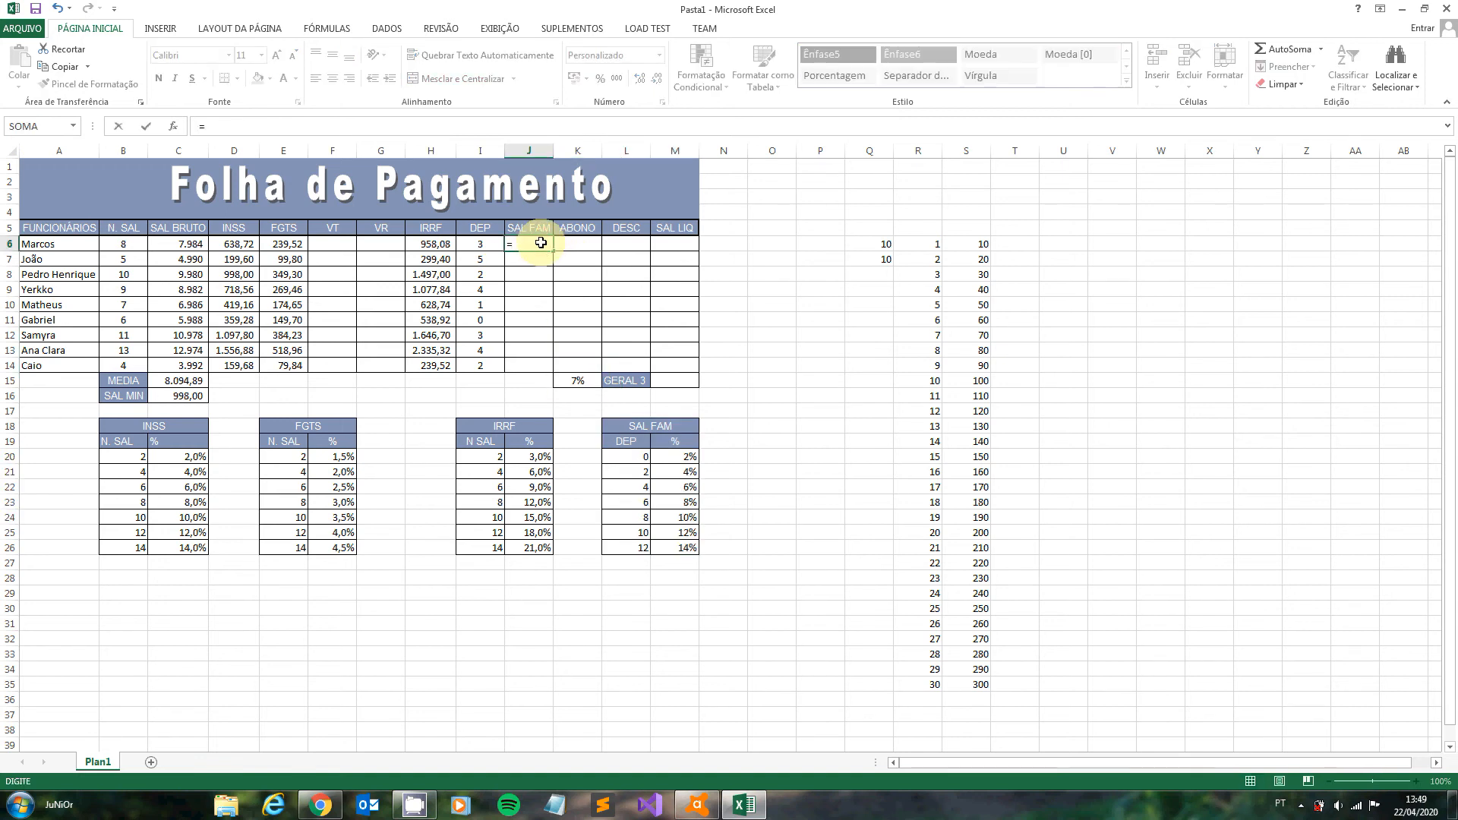
type("PROC")
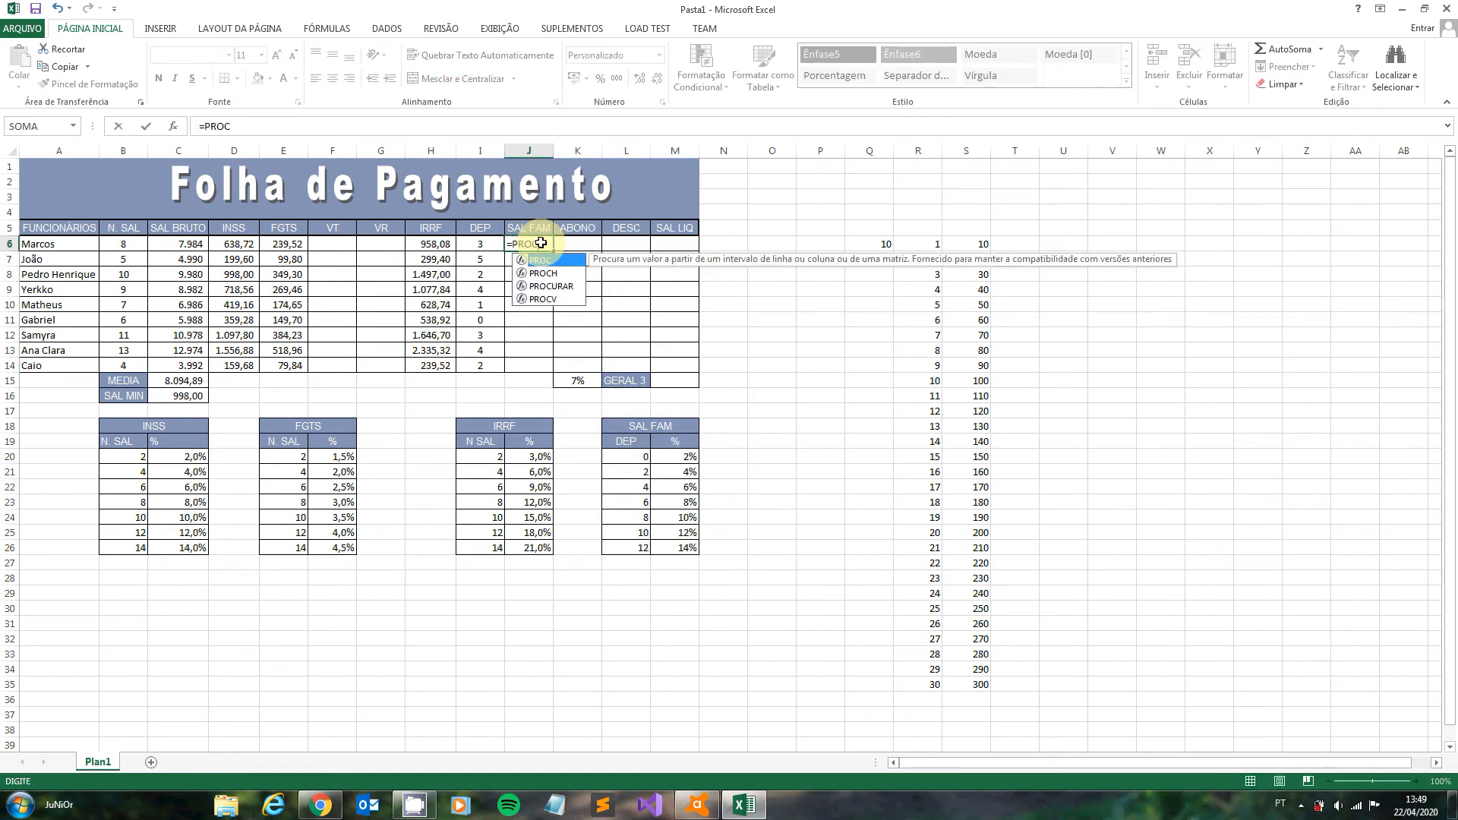
type("V(")
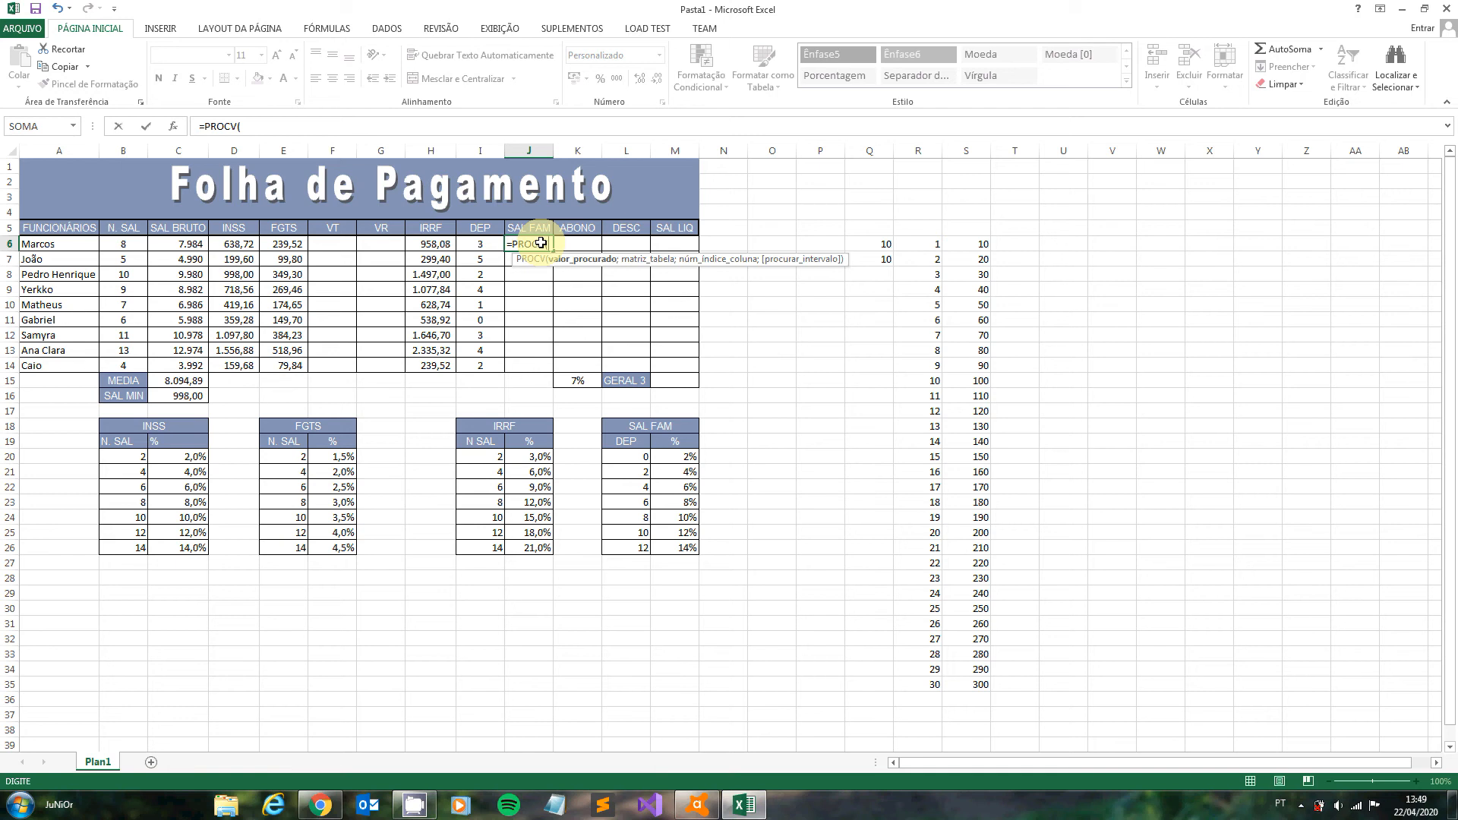
left_click(492, 244)
type(";SAL")
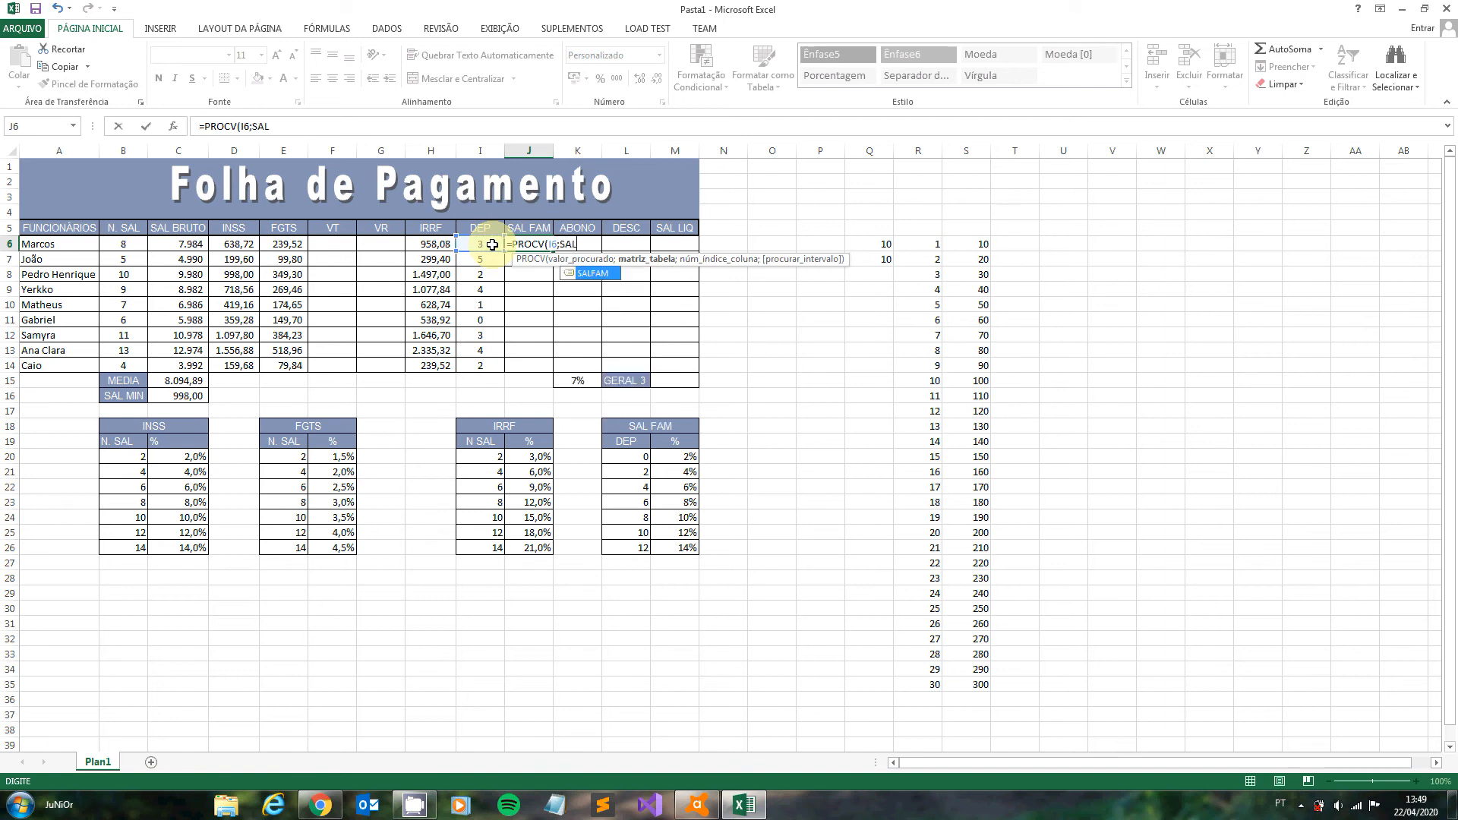
type("FAM")
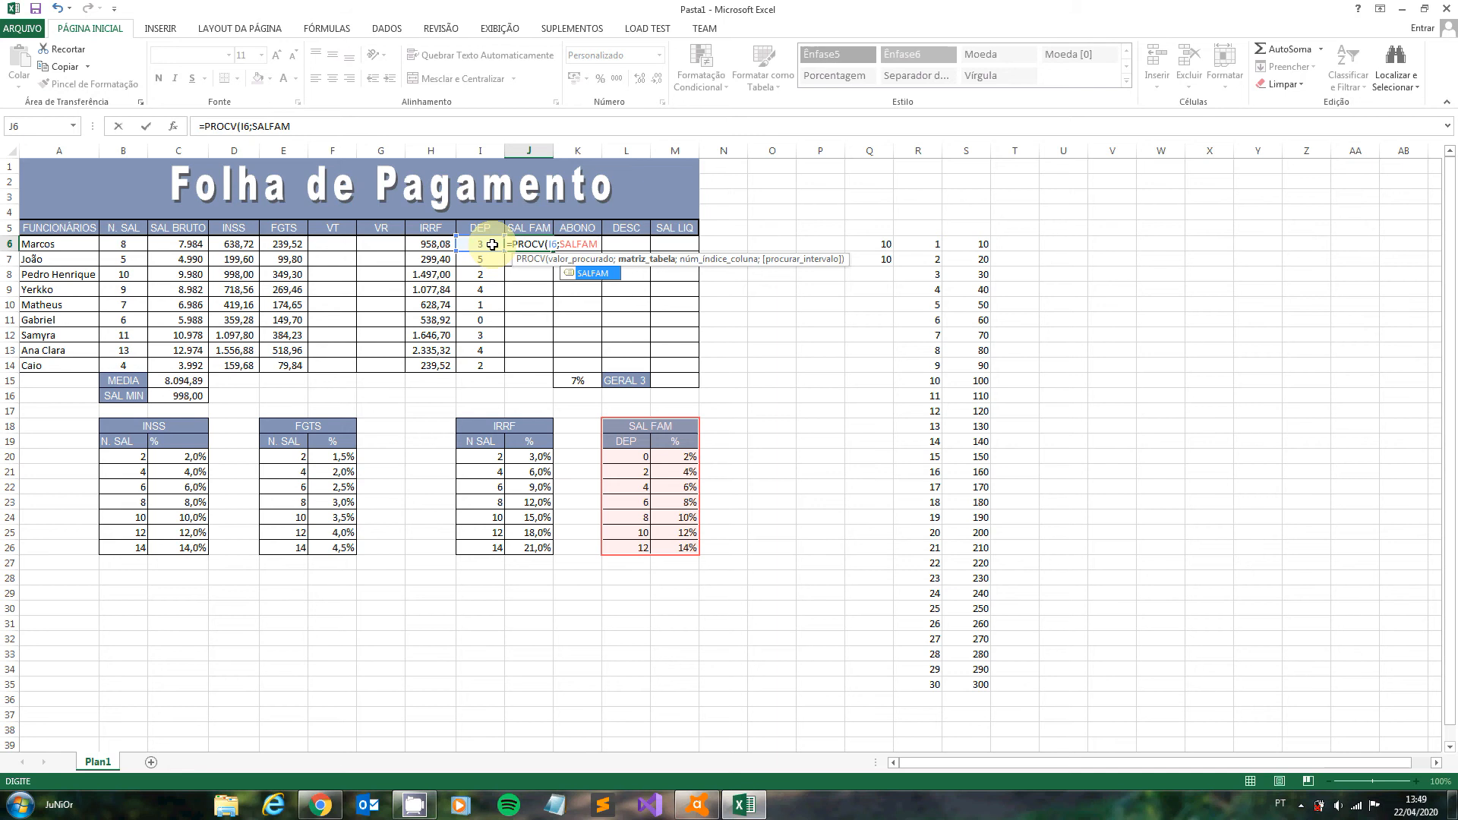
type(";")
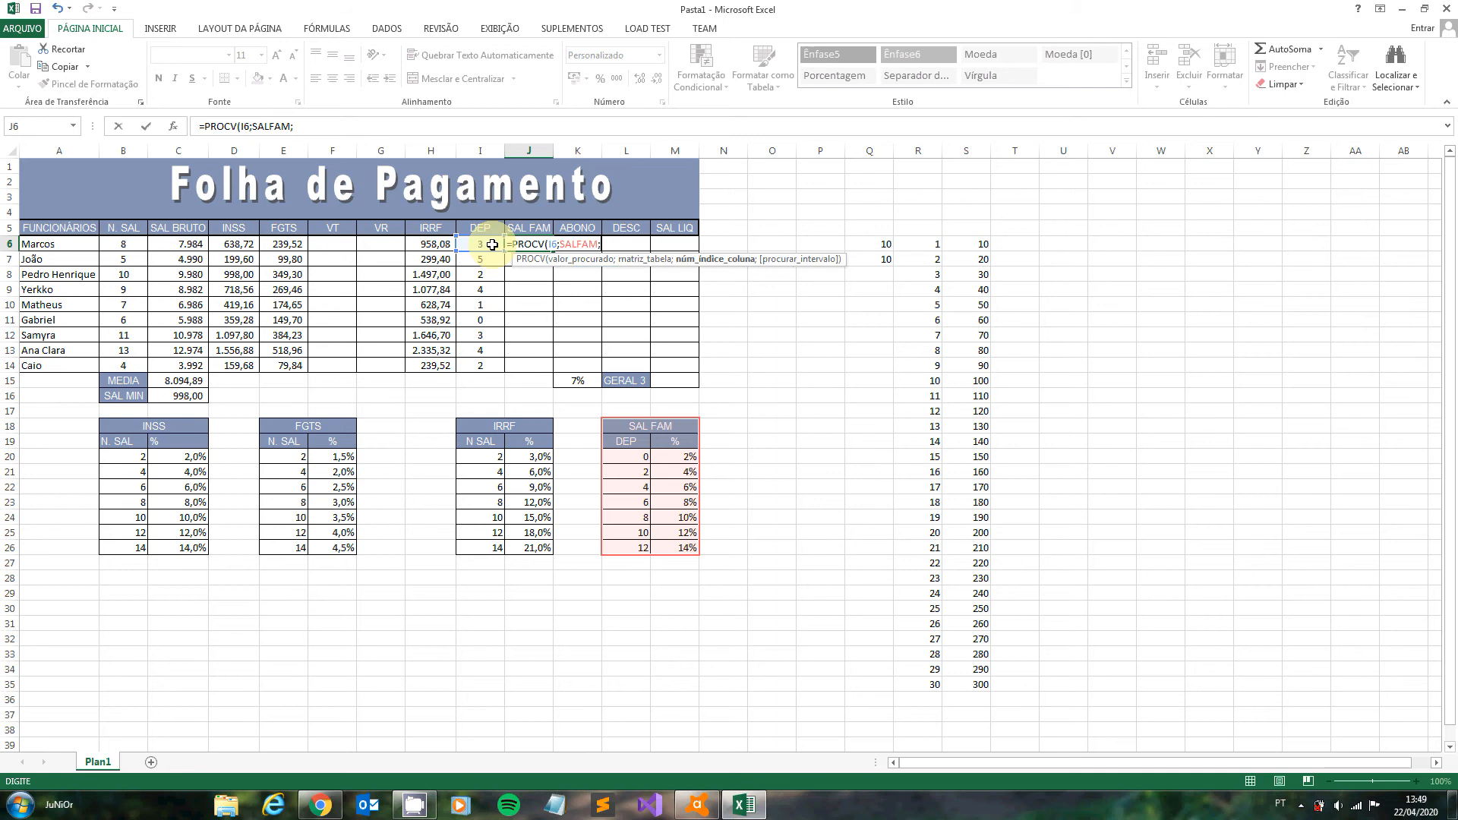
type("2")
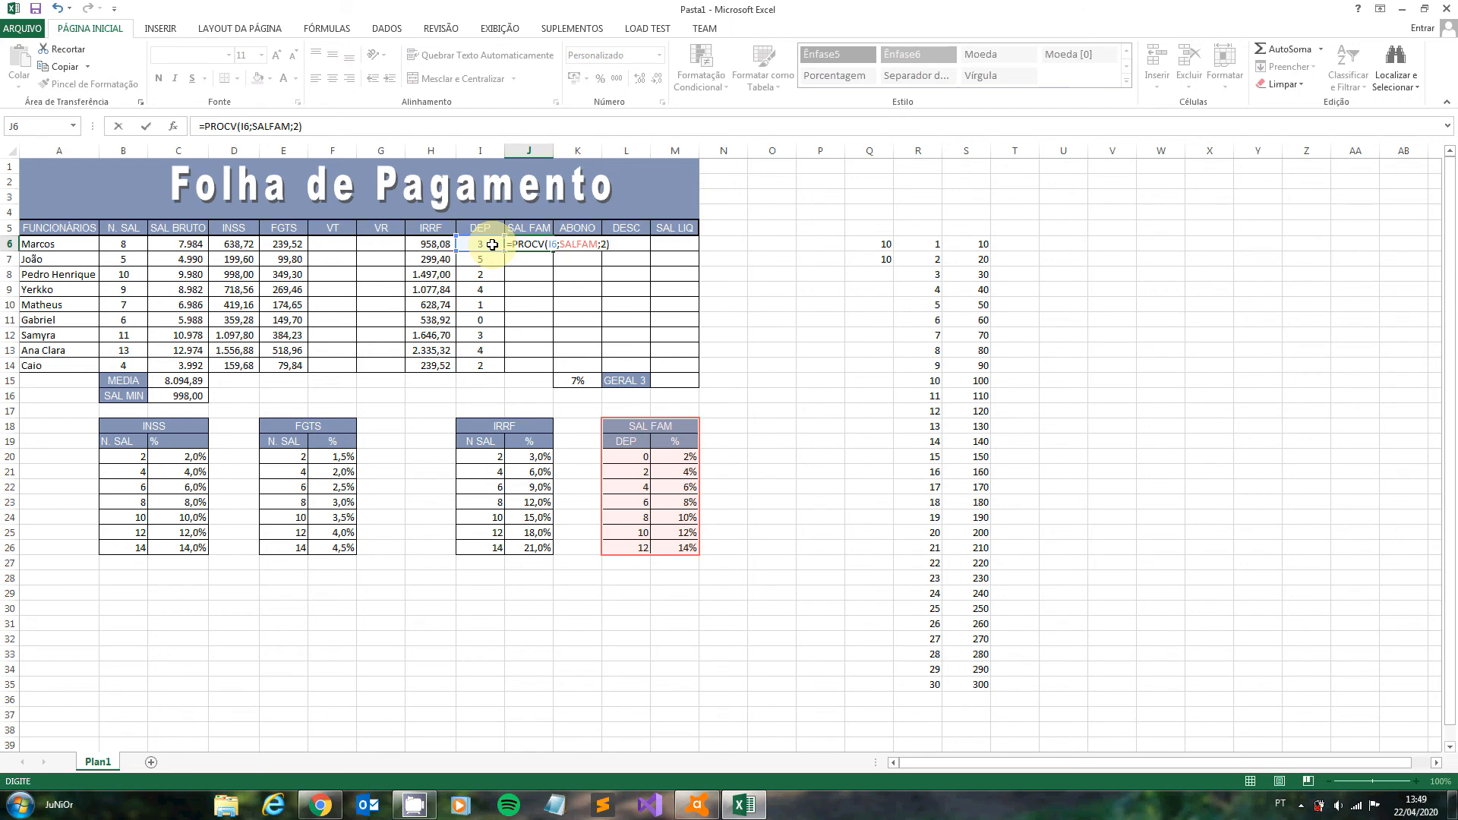
type("*")
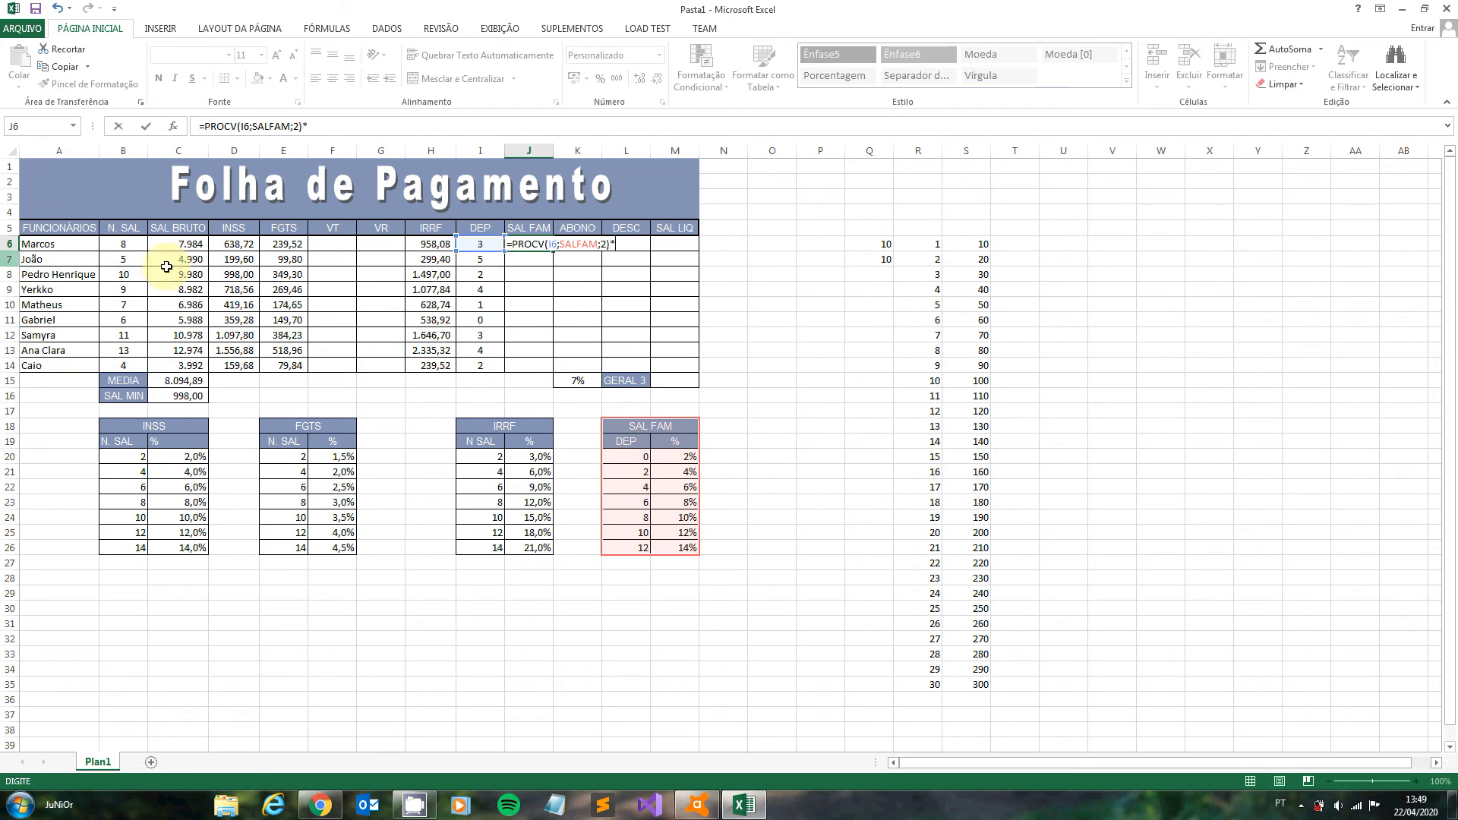
left_click(193, 244)
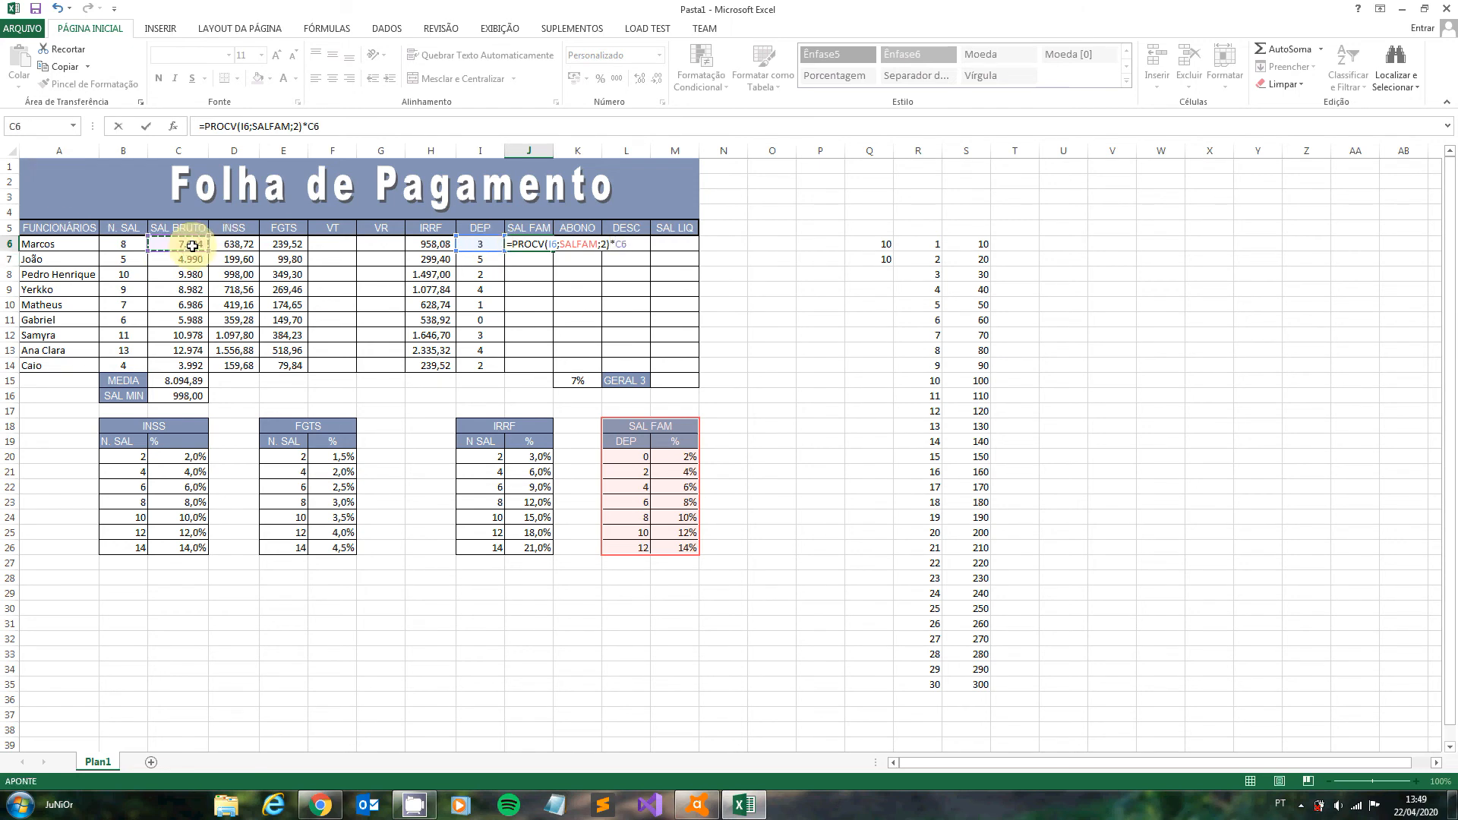
key("Return")
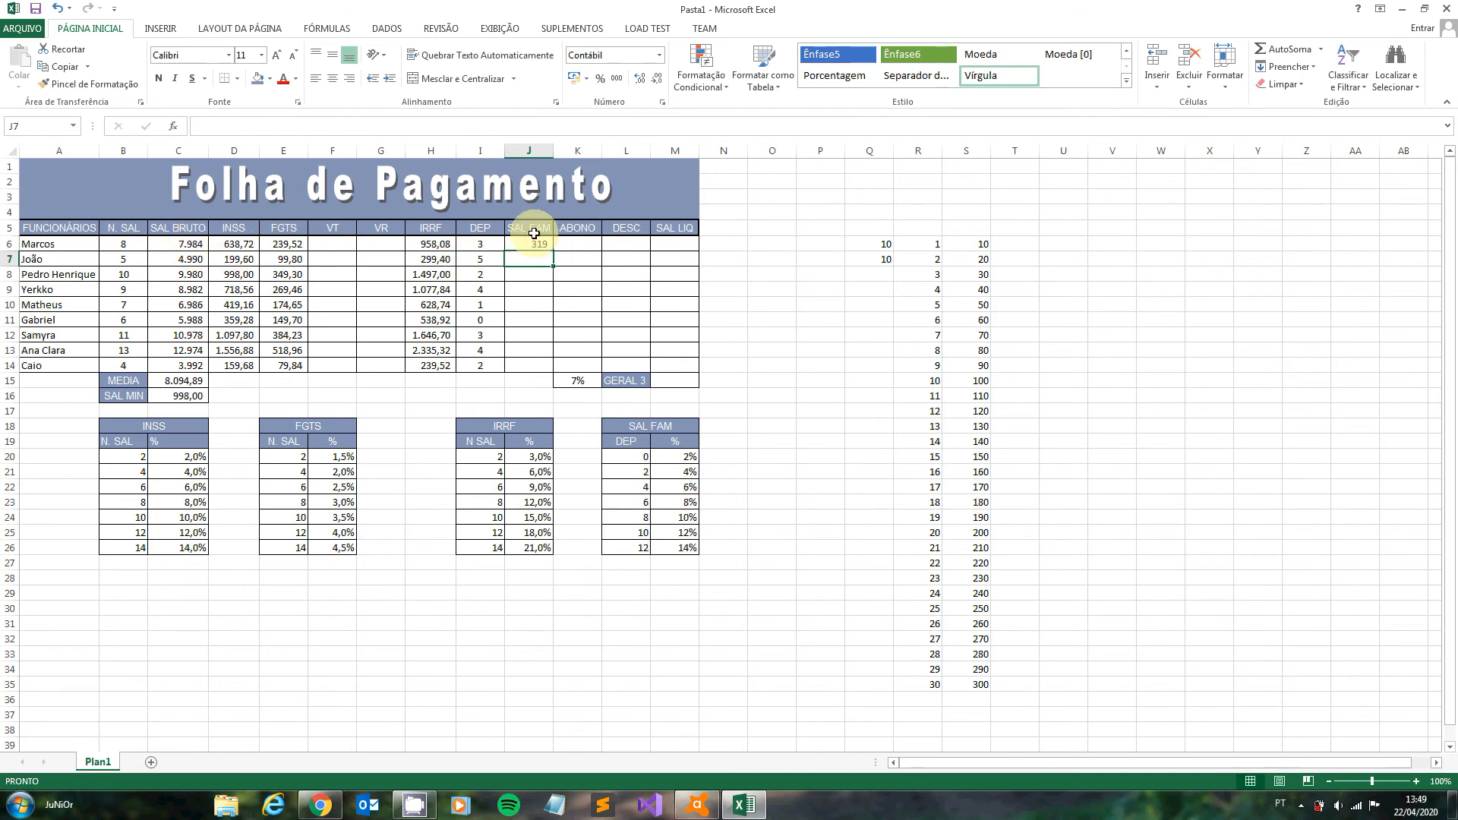
left_click(532, 242)
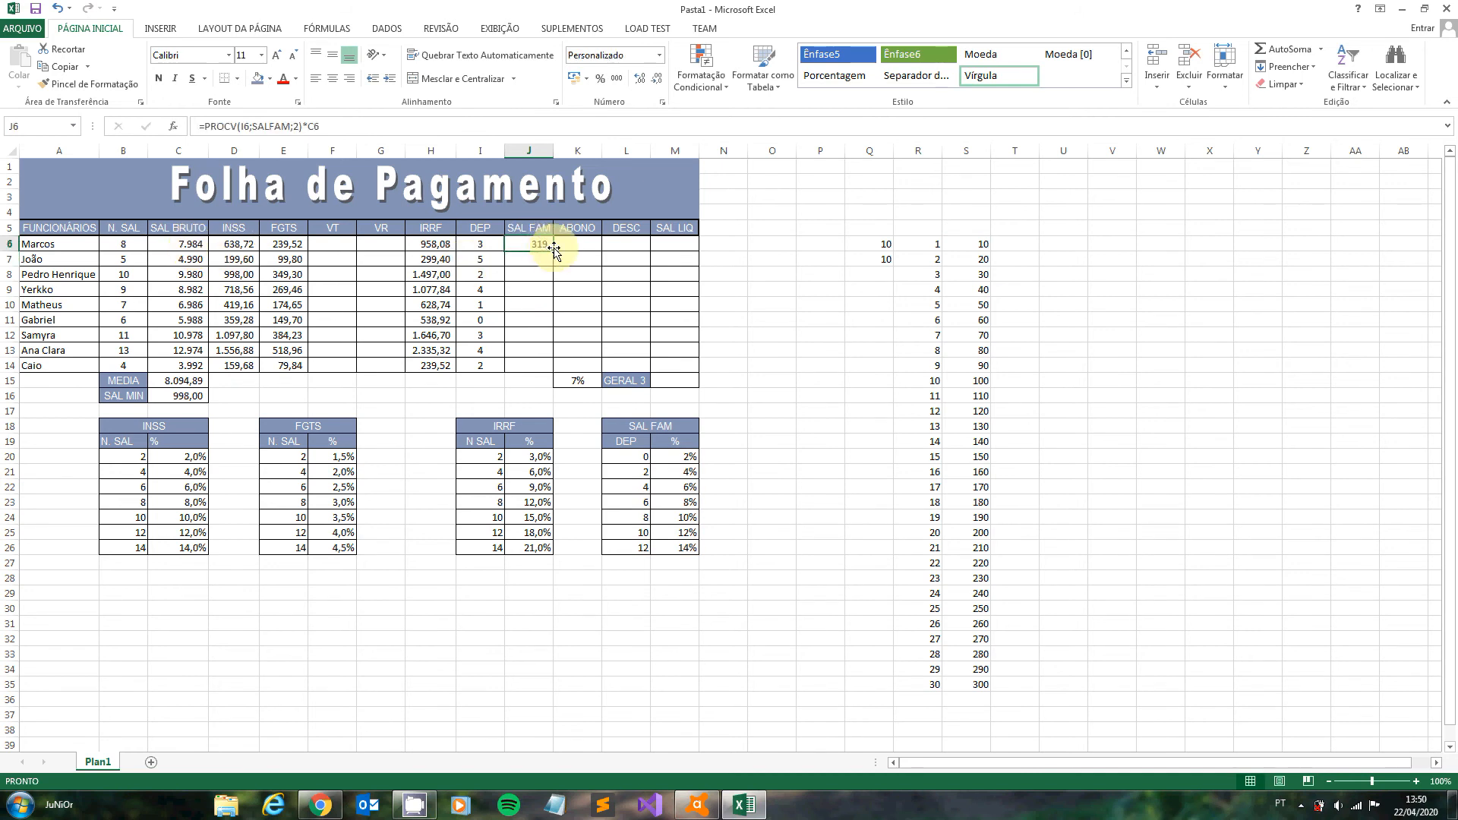
left_click_drag(552, 250, 548, 377)
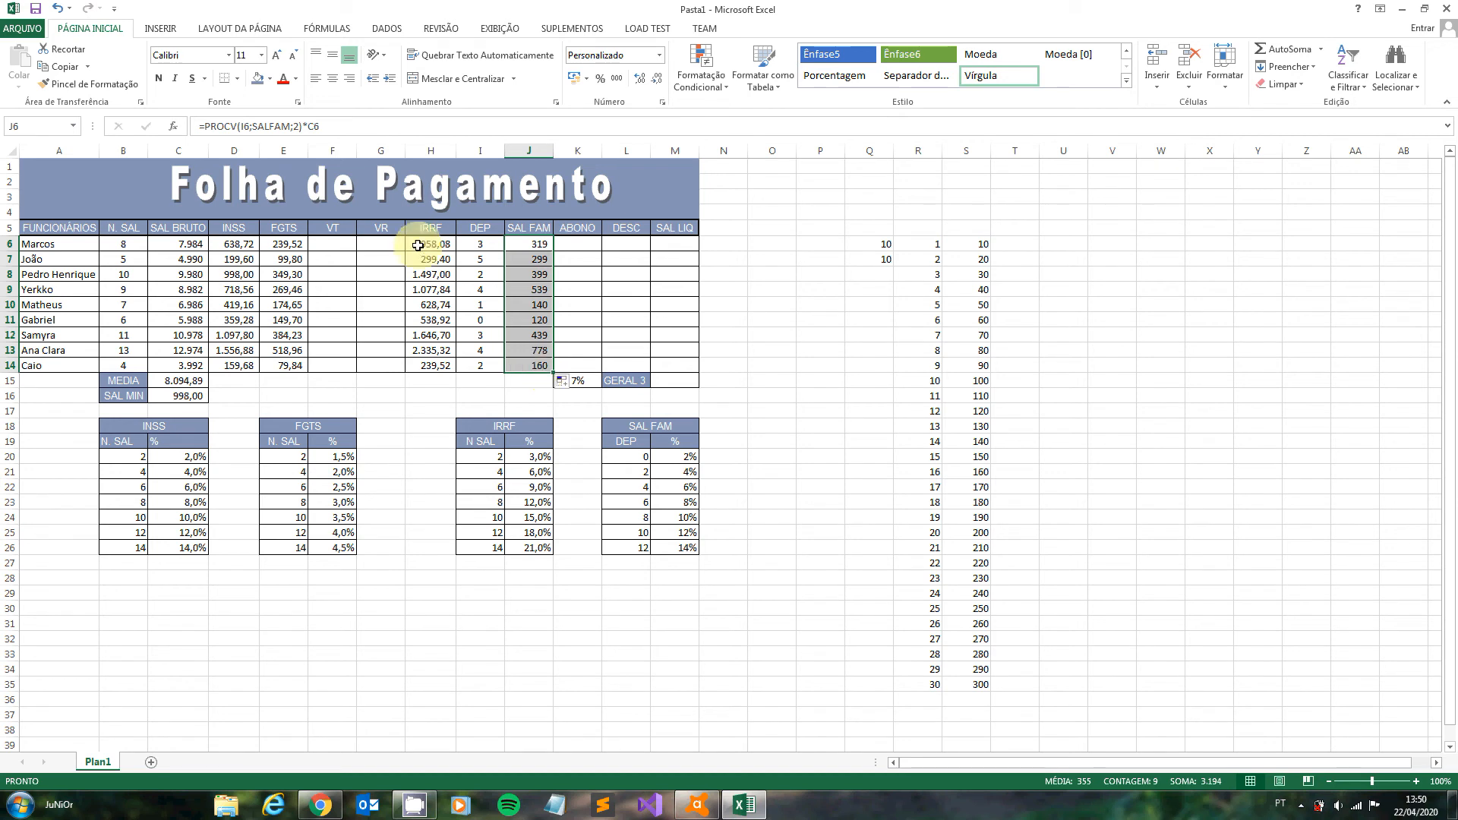
- Calculate the ABONO with =C6*K$15 in K6, keeping the rate's row fixed, and fill the formula down to K14
left_click(589, 240)
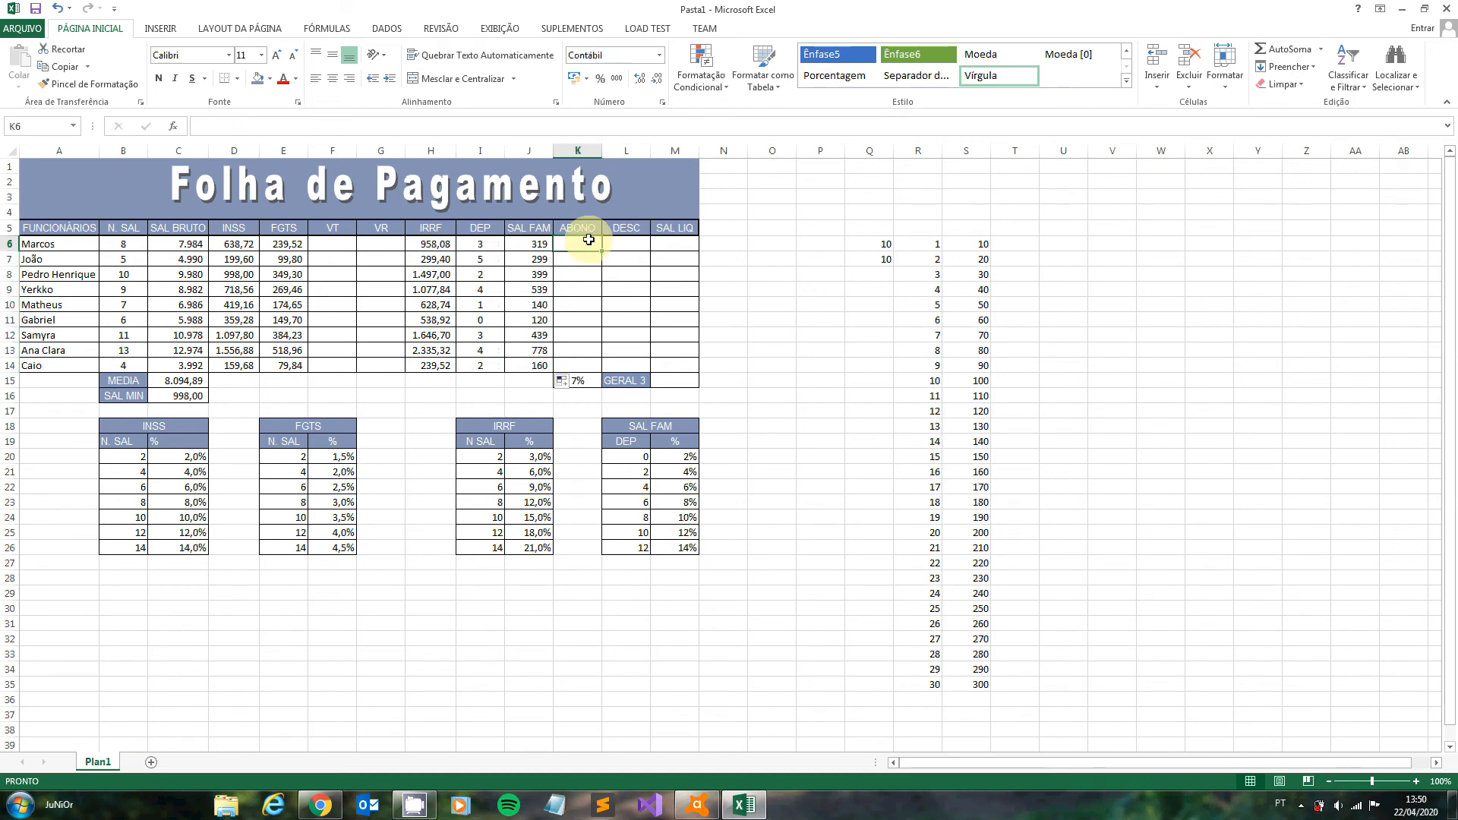
type("=")
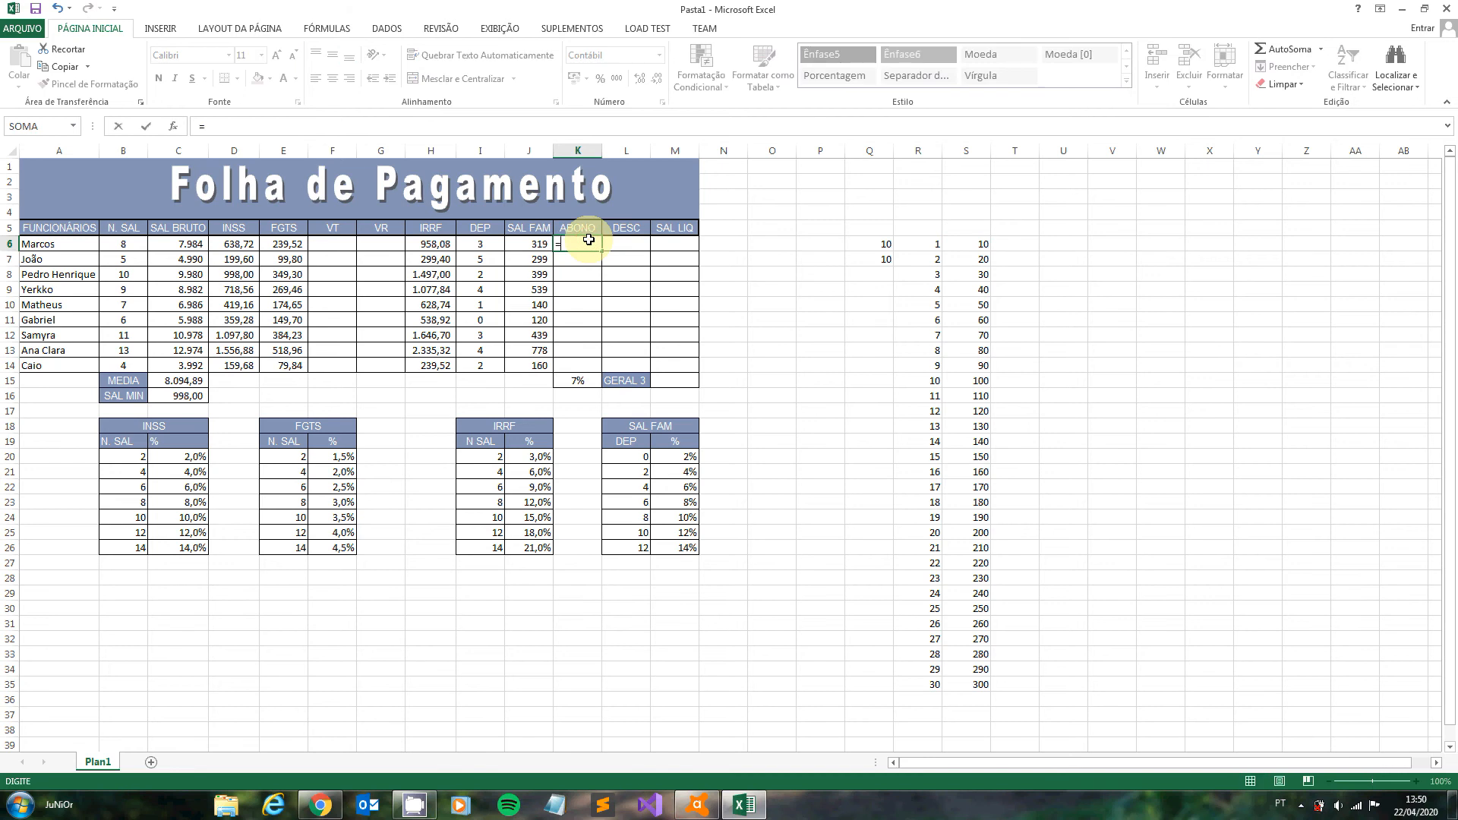
left_click(183, 245)
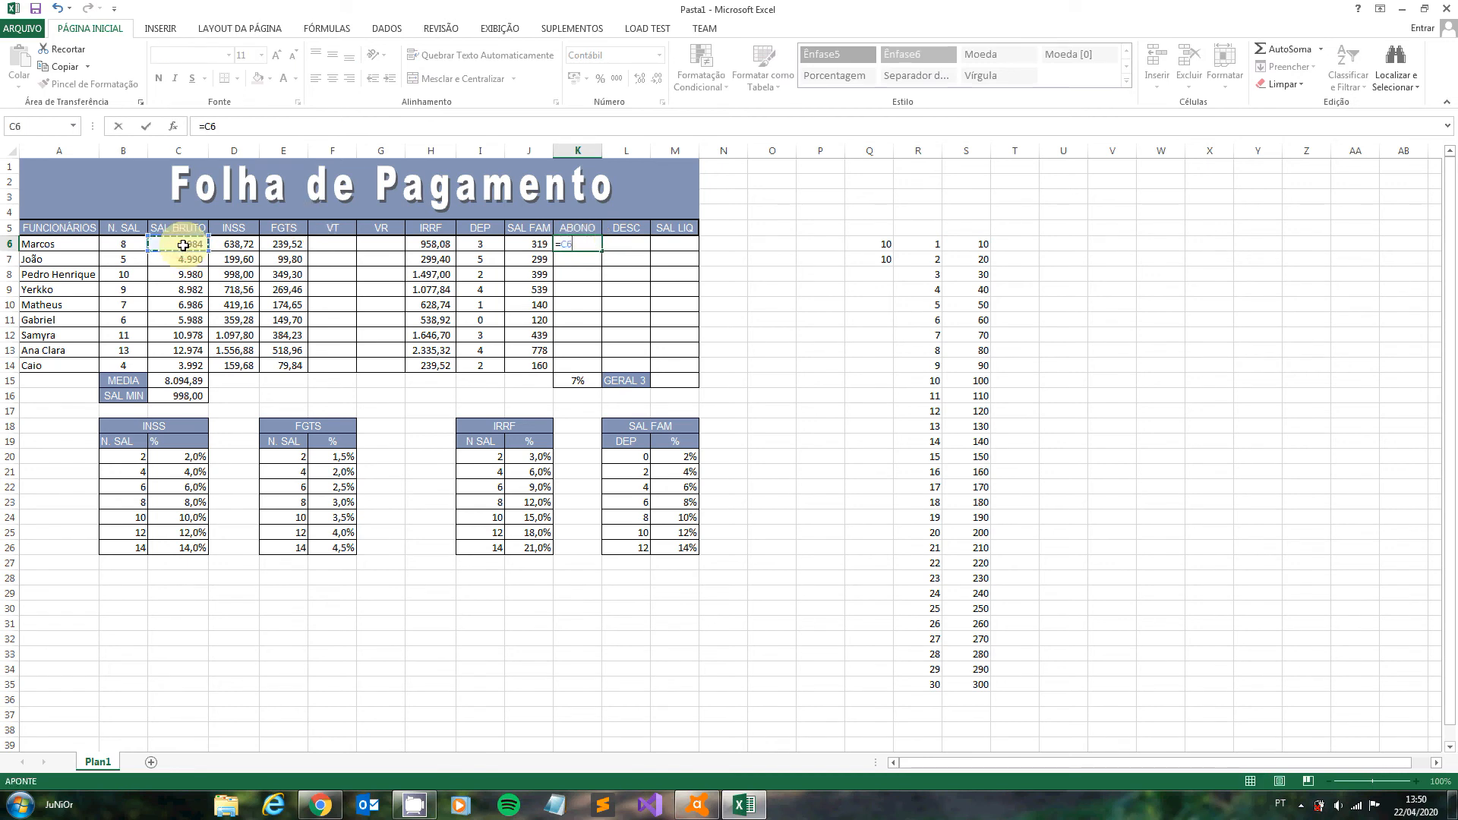
type("*")
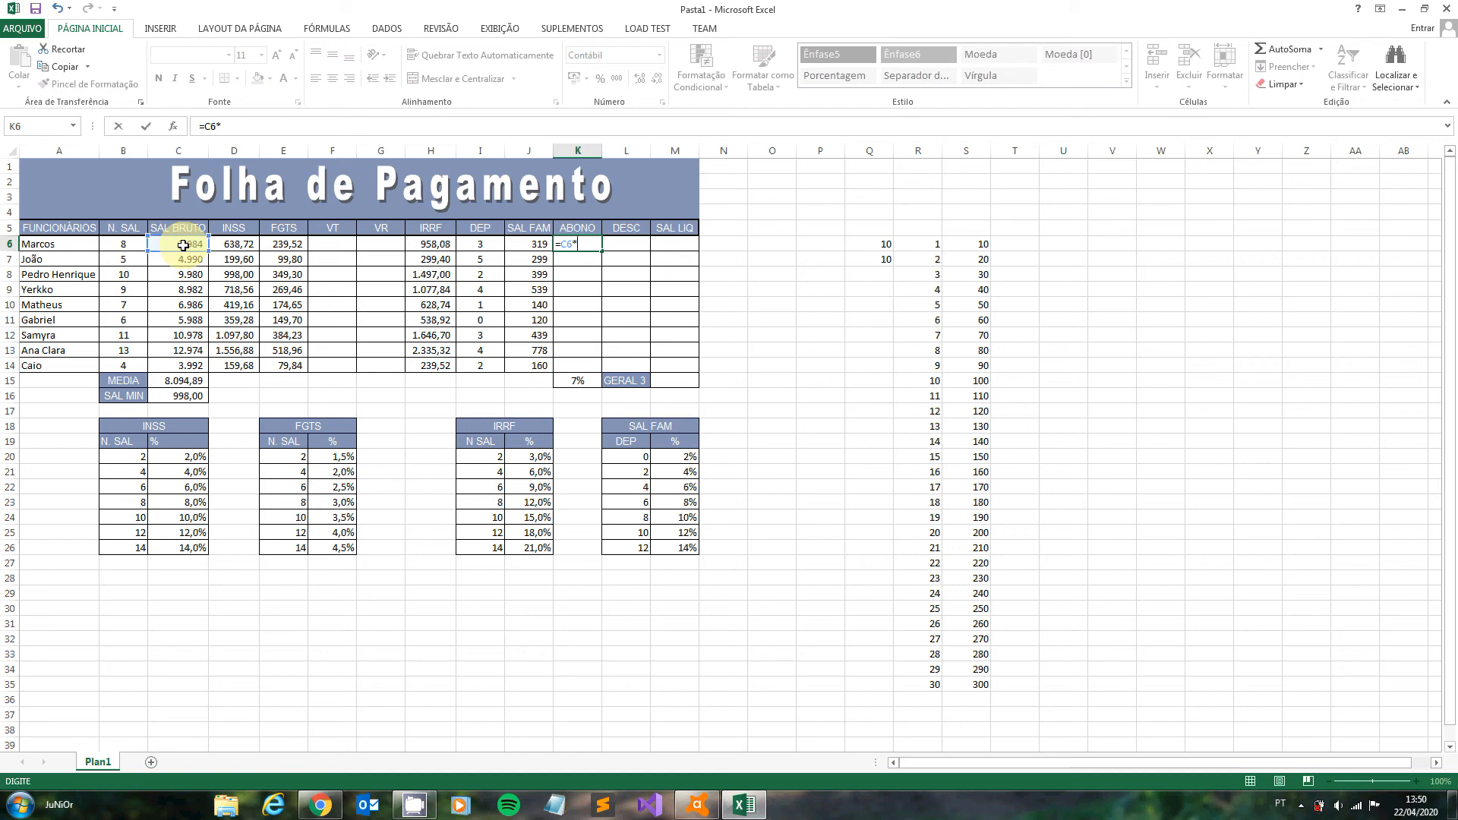
left_click(577, 380)
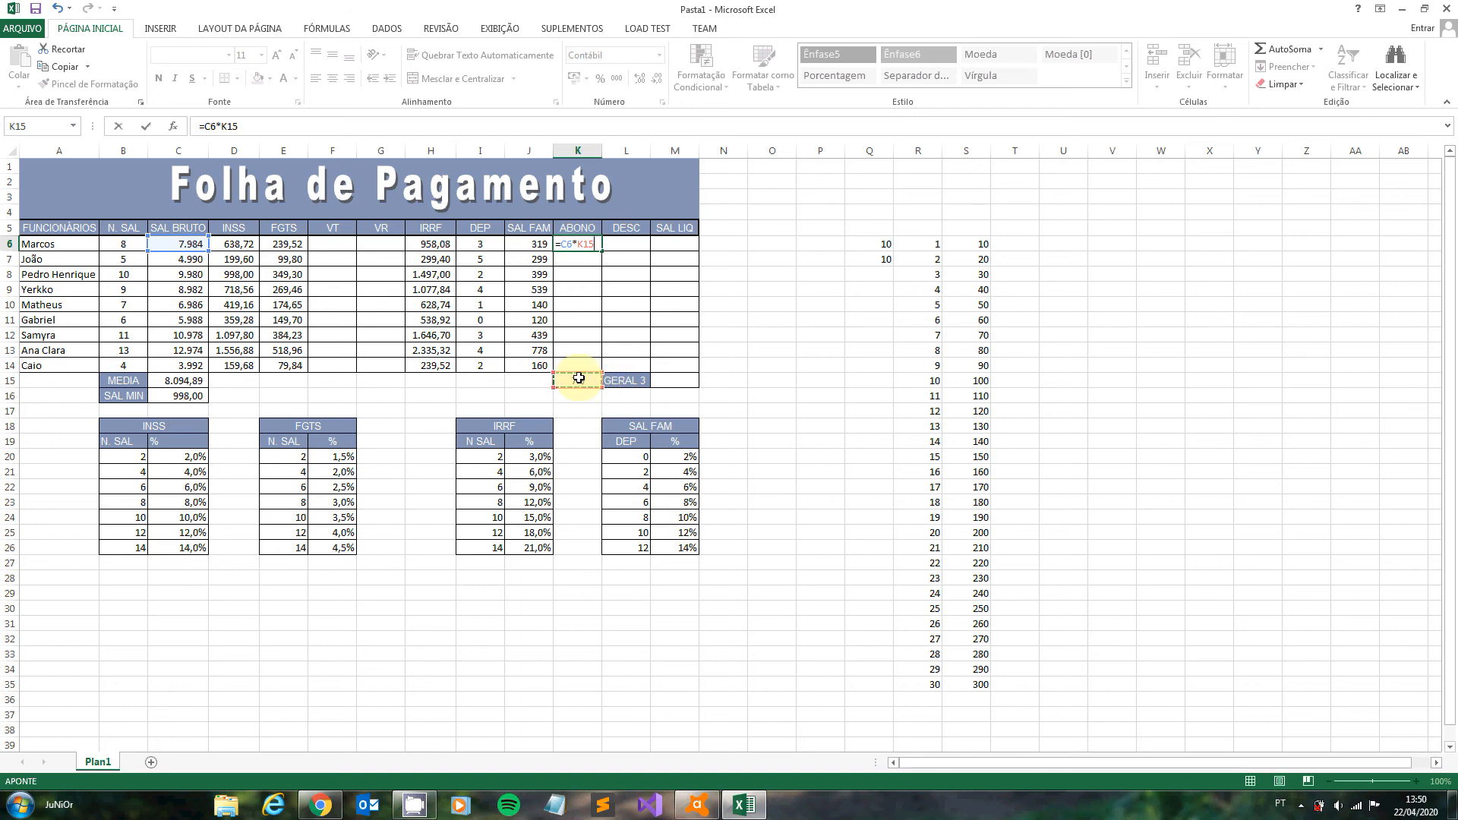
left_click(585, 243)
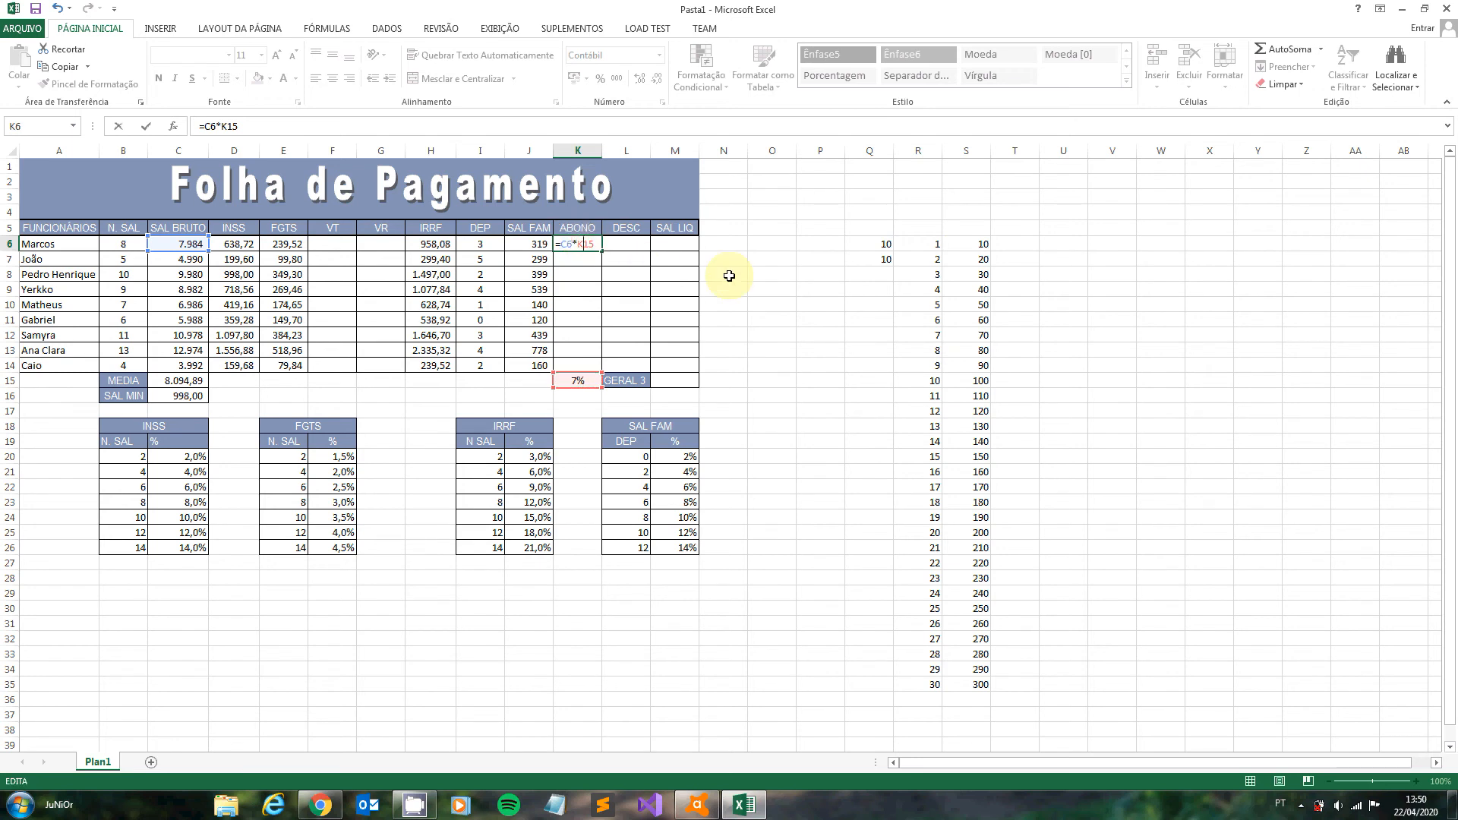
type("$")
key("Return")
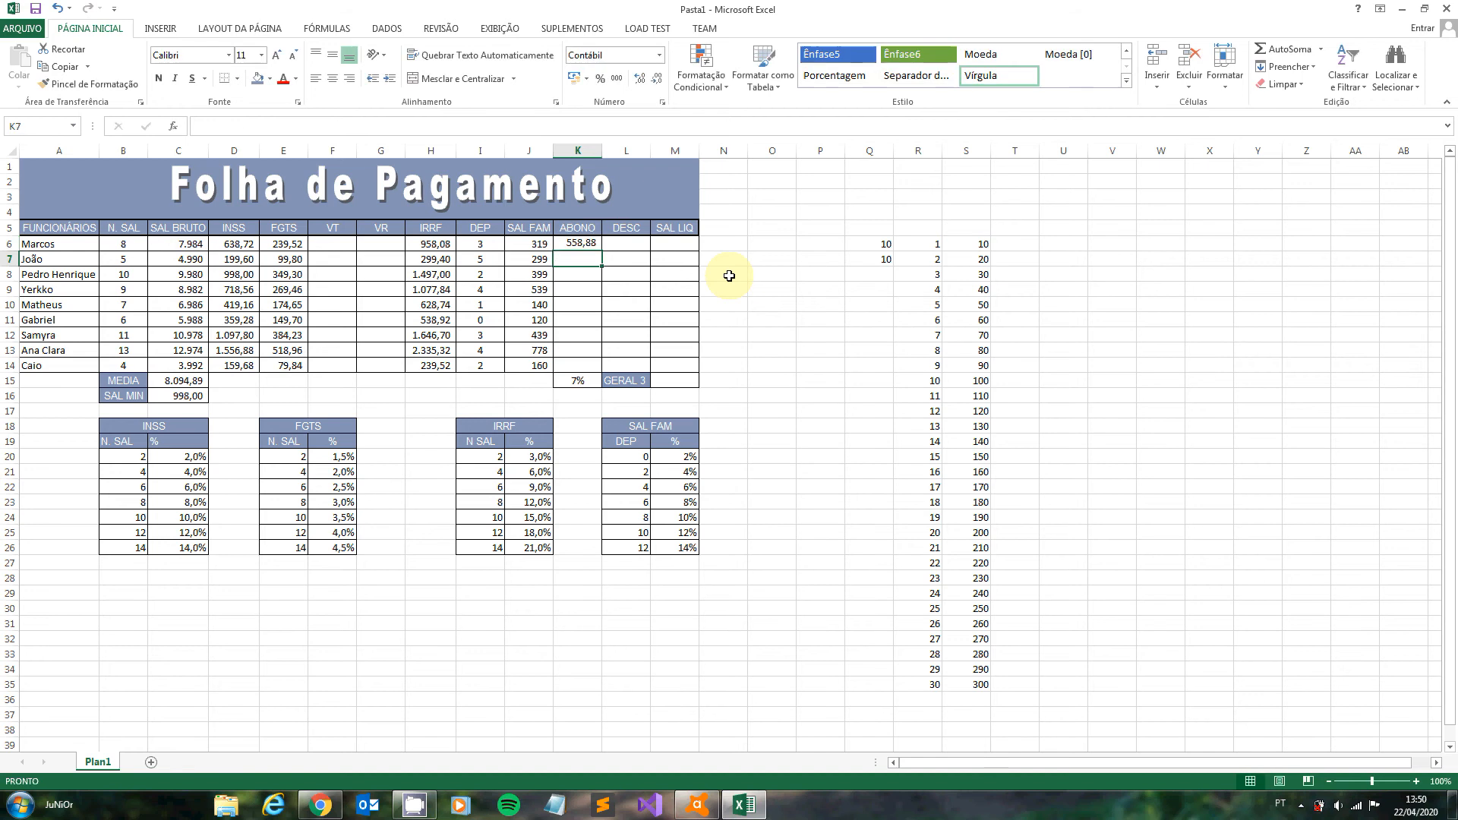
left_click(593, 248)
left_click_drag(601, 251, 596, 369)
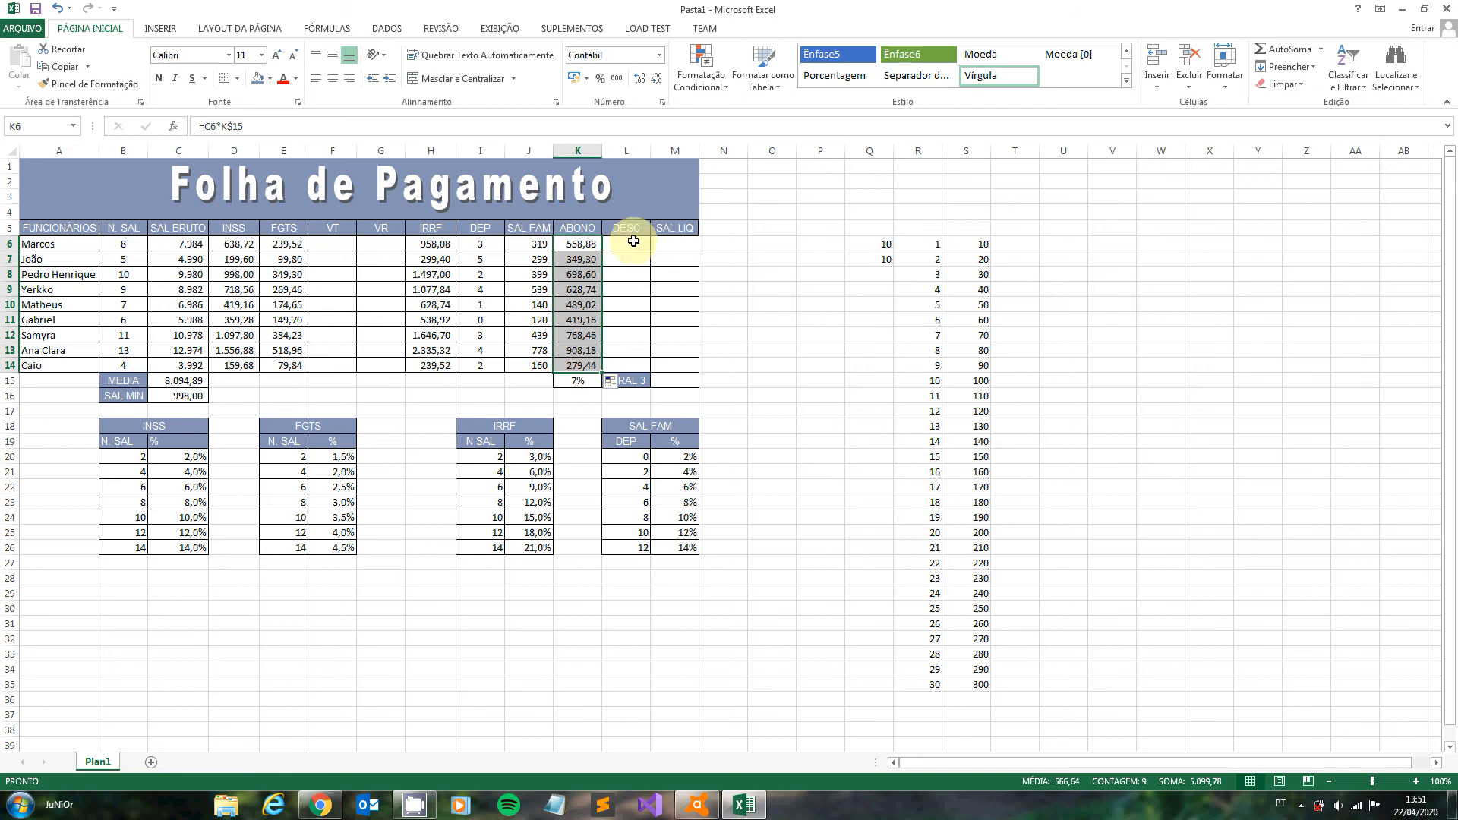
- Calculate the VT as 5% of the gross salary with =C6*5% in F6 and fill the formula down to F14
left_click(347, 244)
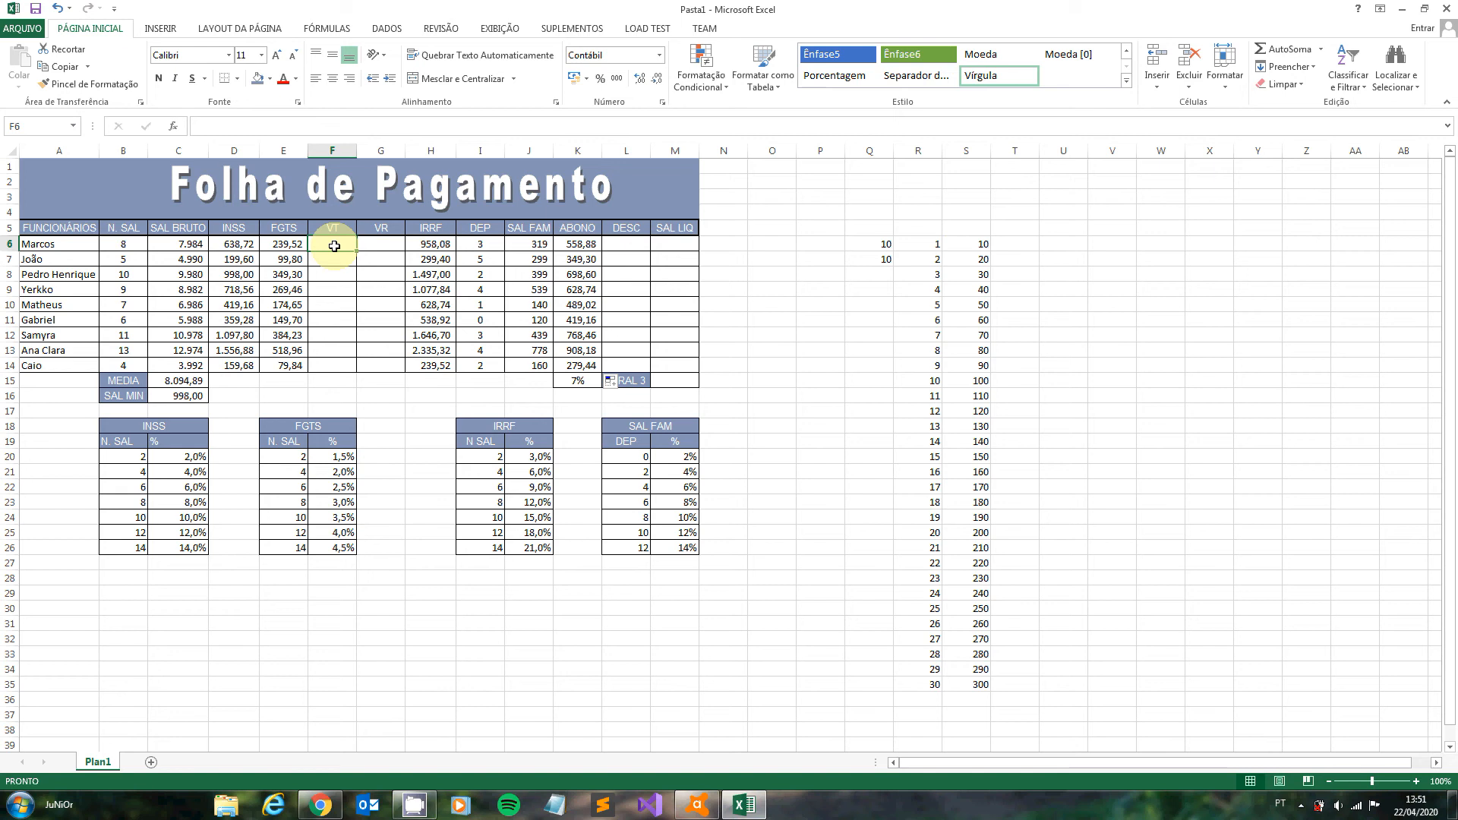
type("=")
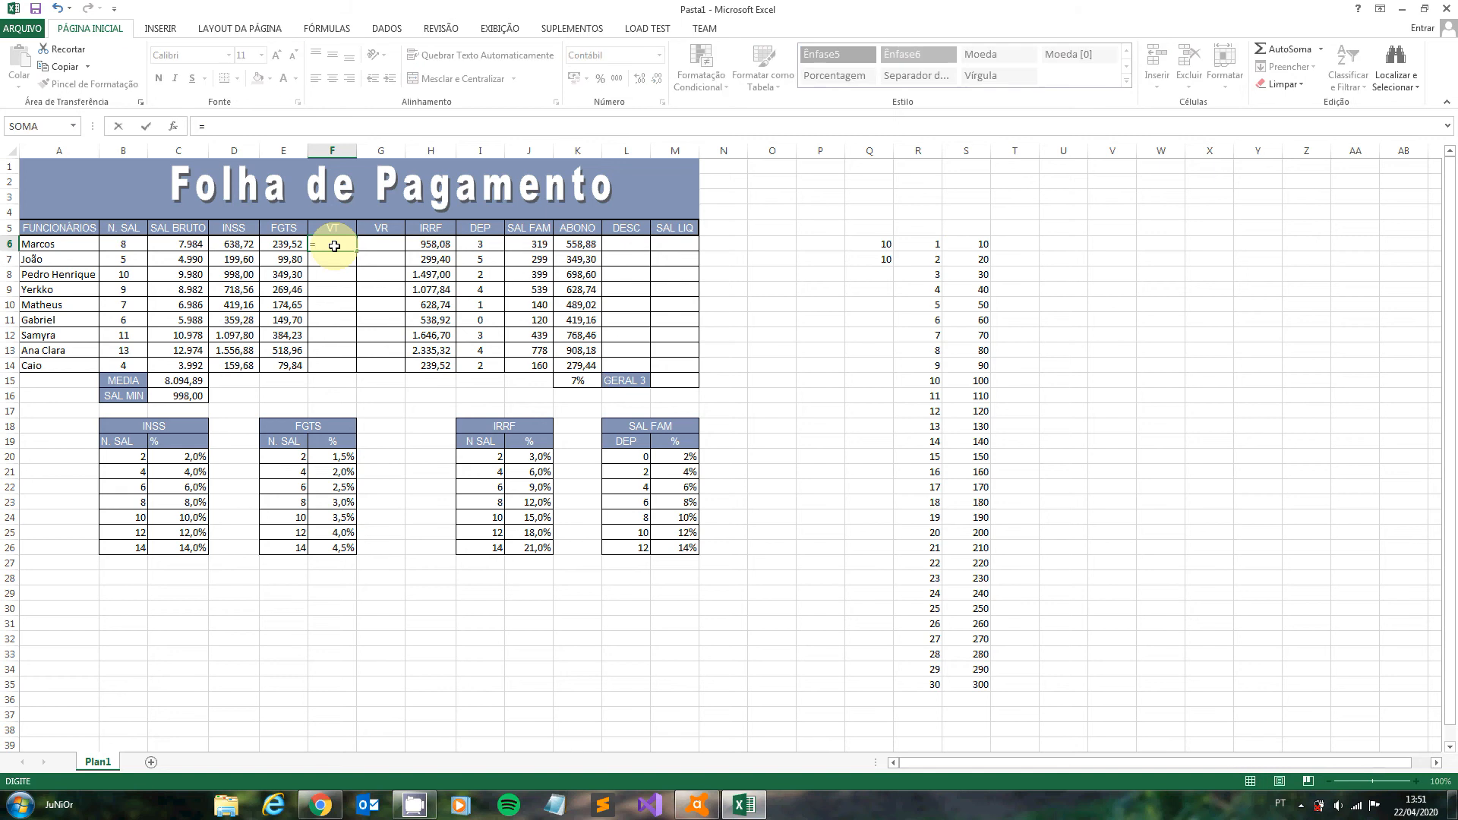
left_click(178, 247)
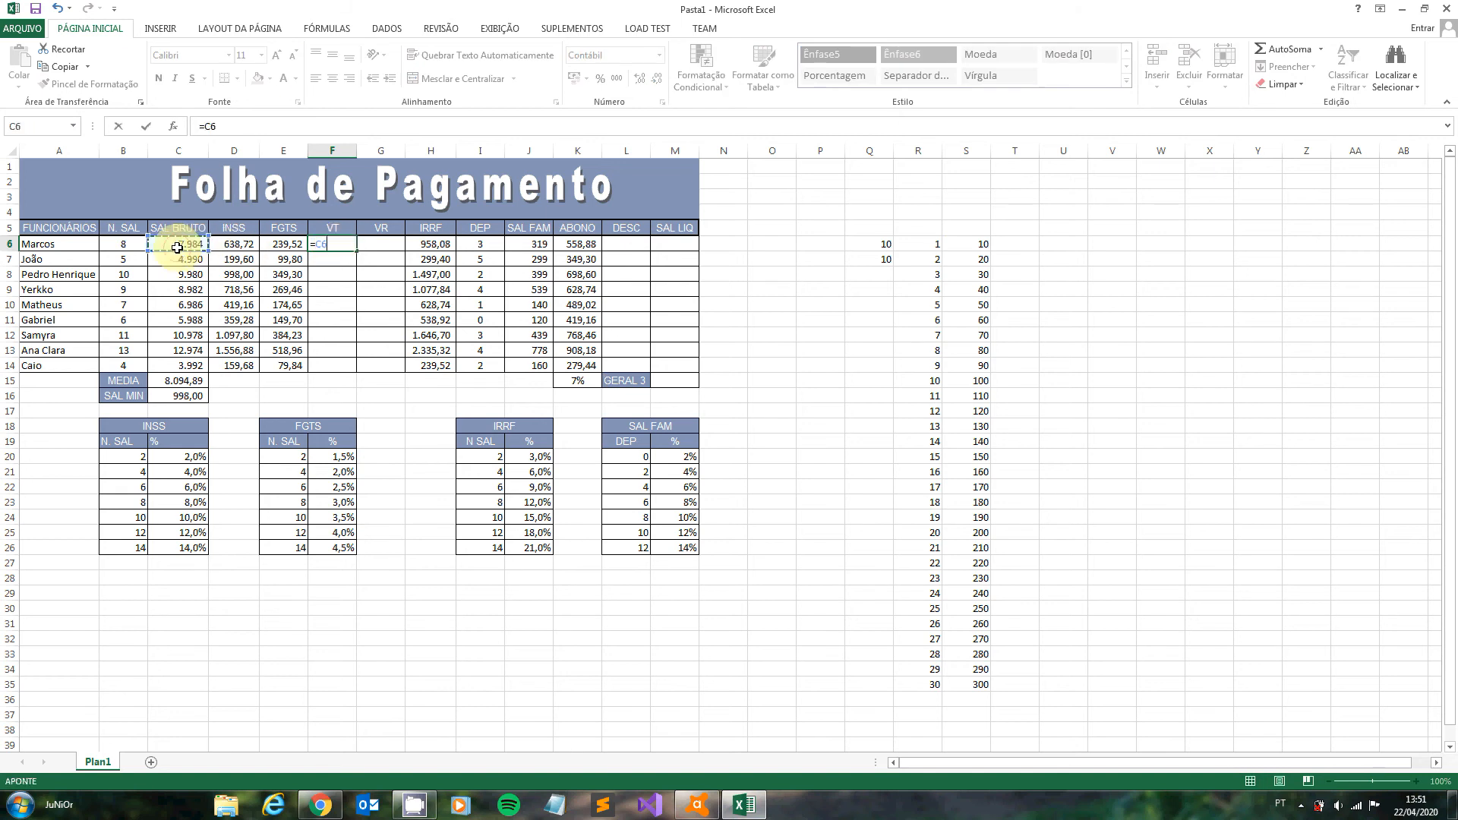
type("*5%]")
key("Return")
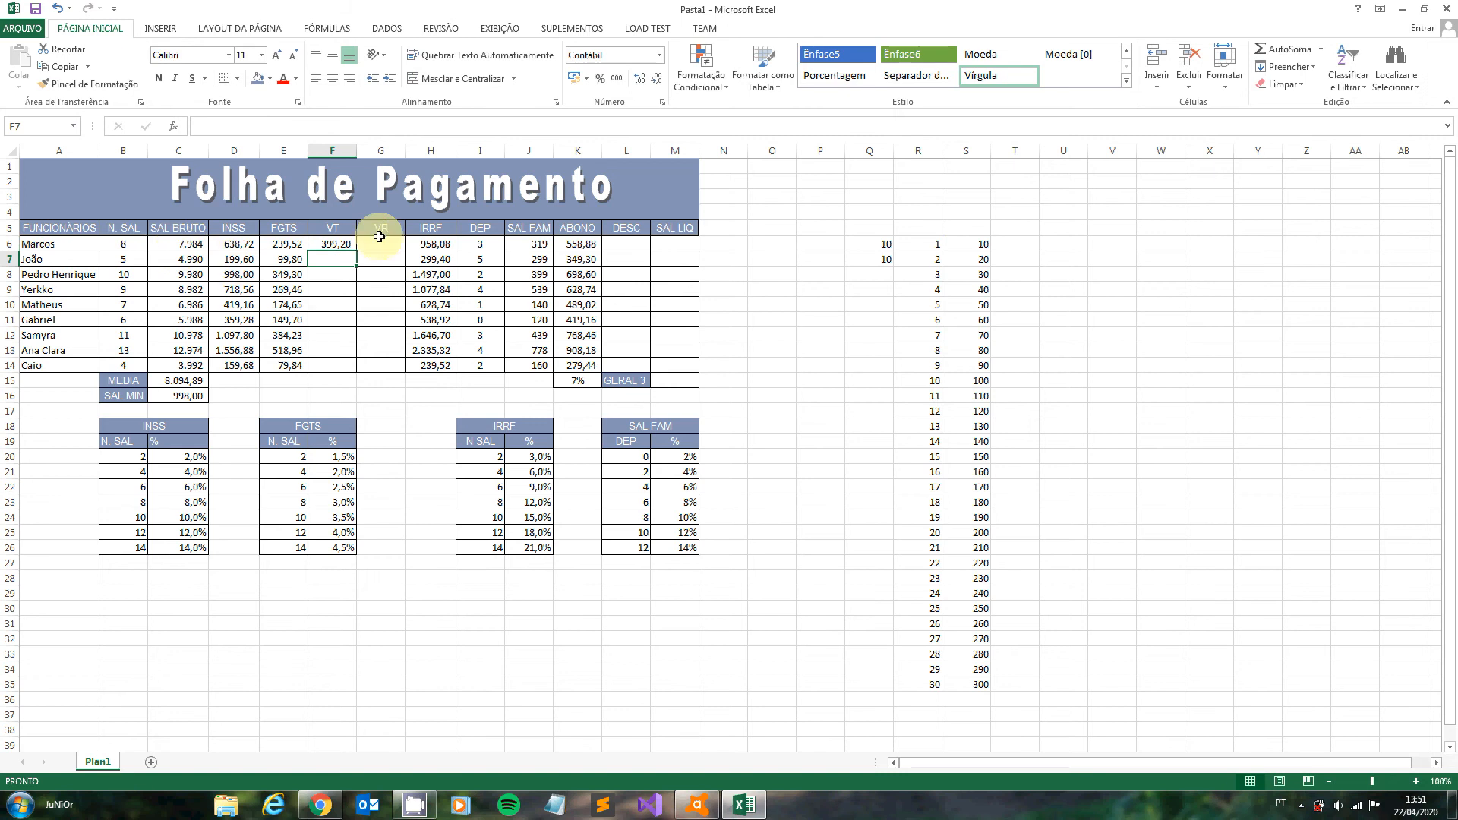
left_click(338, 245)
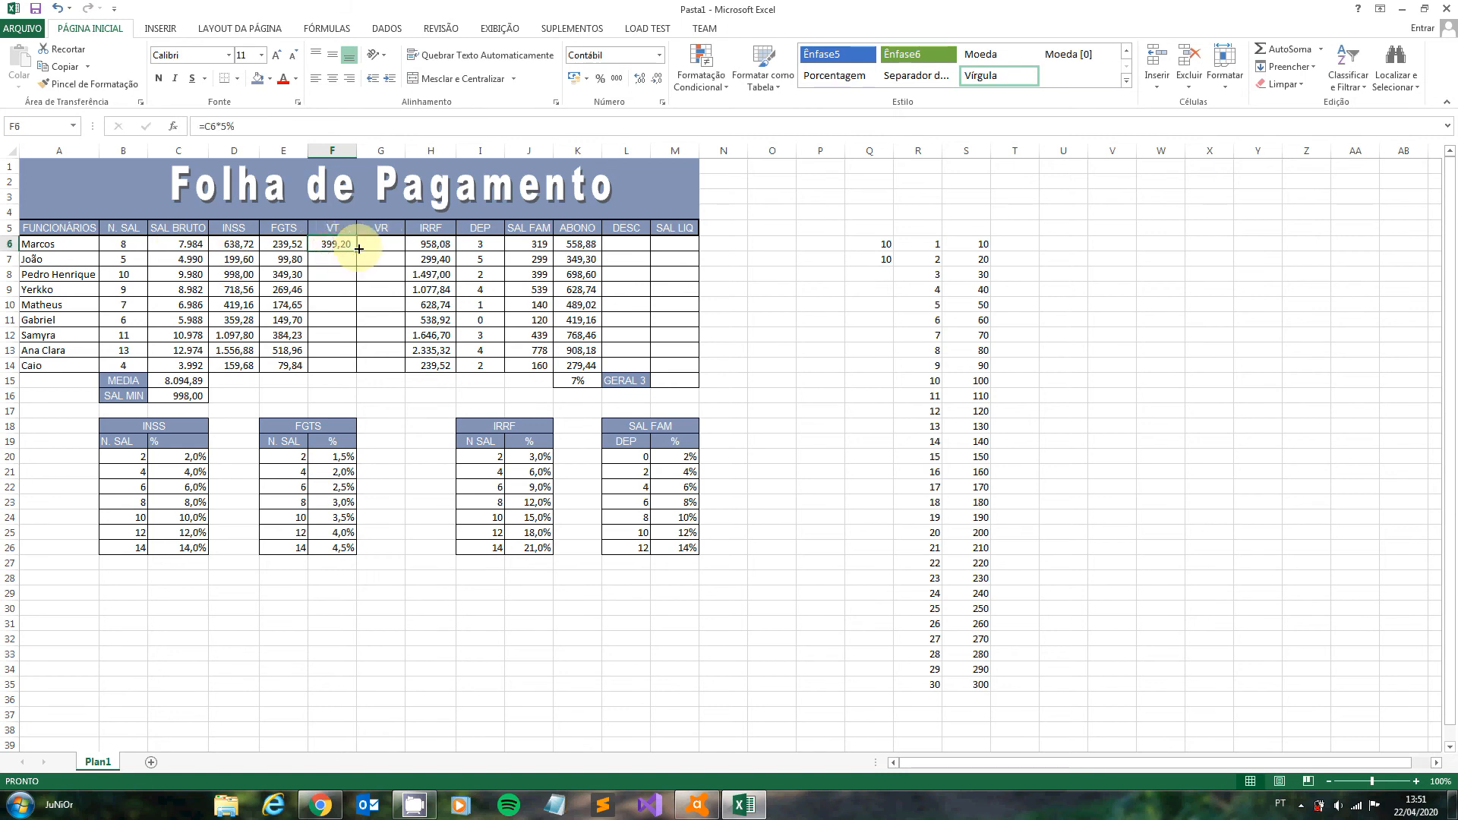
left_click_drag(351, 250, 347, 371)
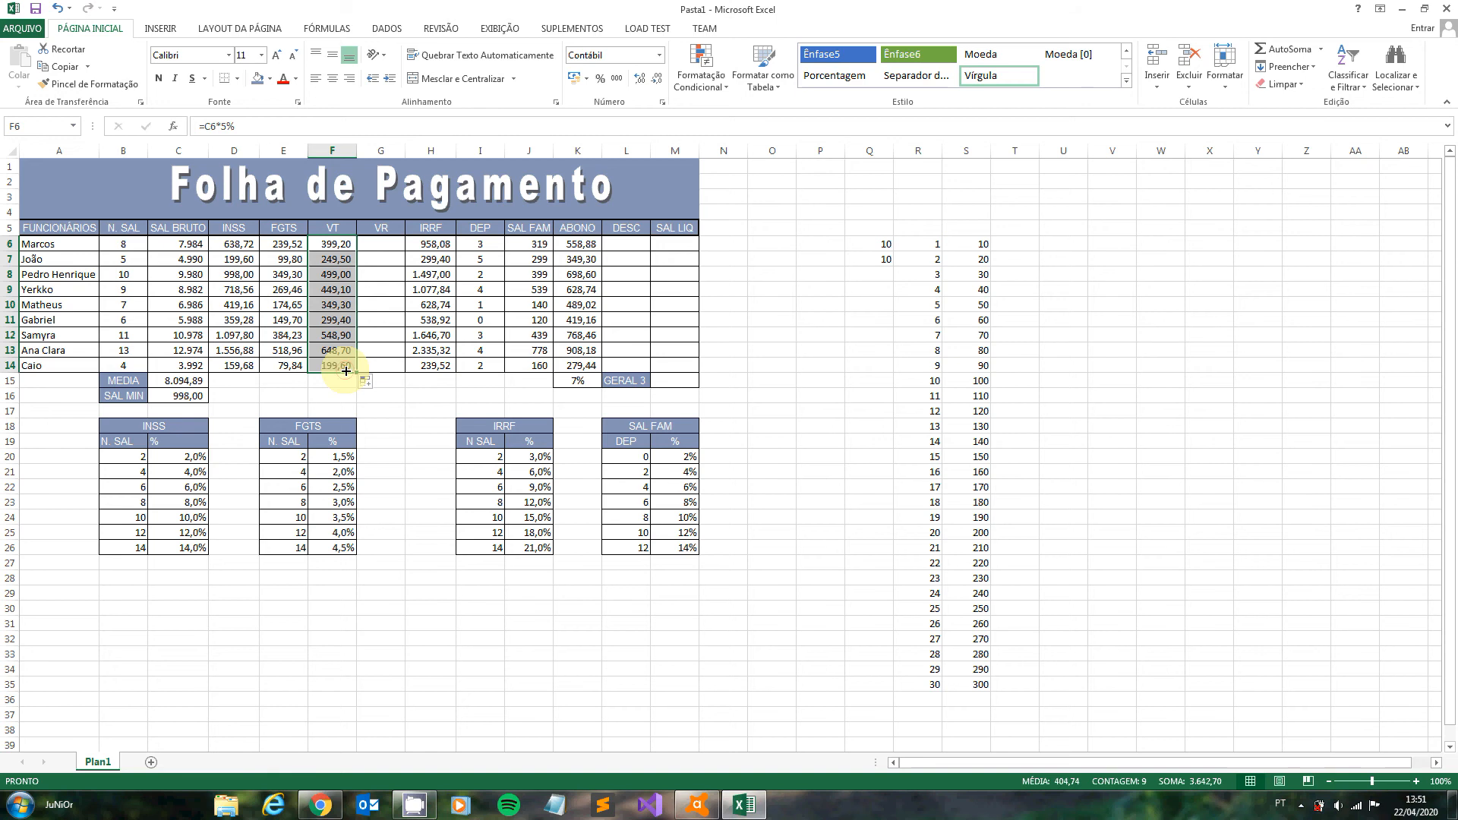
- Calculate the VR as 3% of the gross salary with =C6*3% in G6 and fill the formula down to G14
left_click(382, 241)
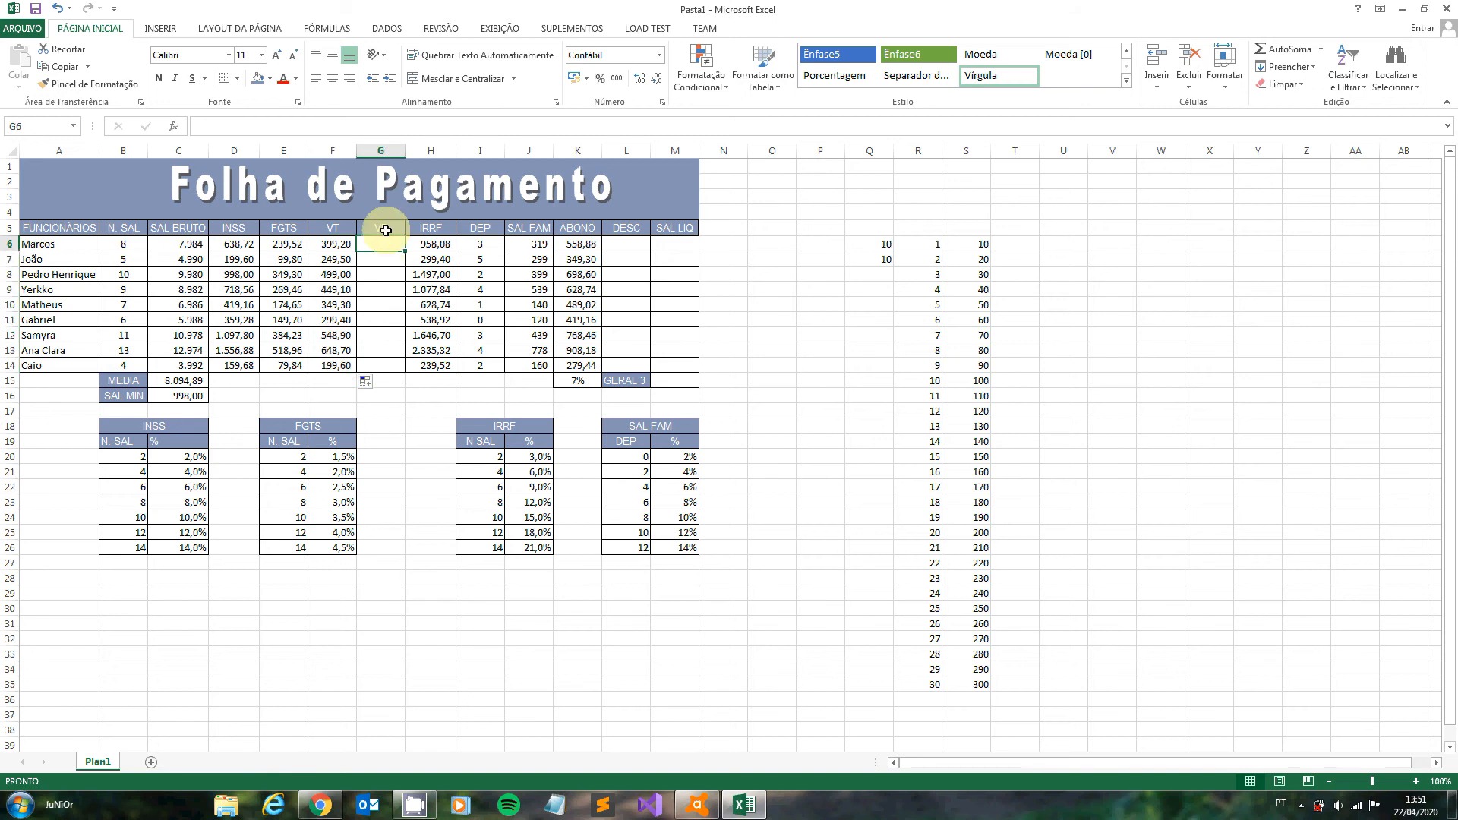
type("=")
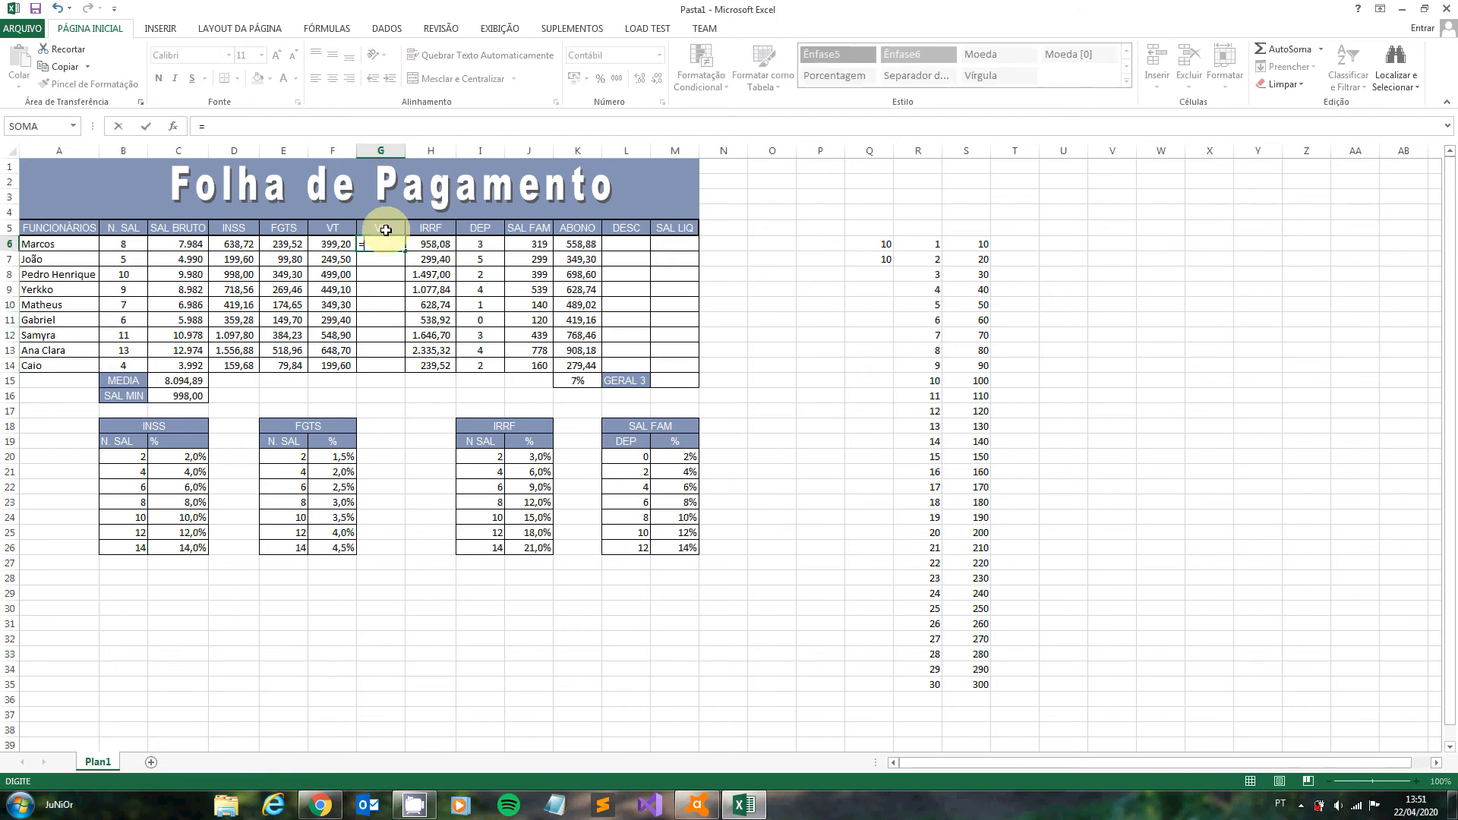
left_click(183, 244)
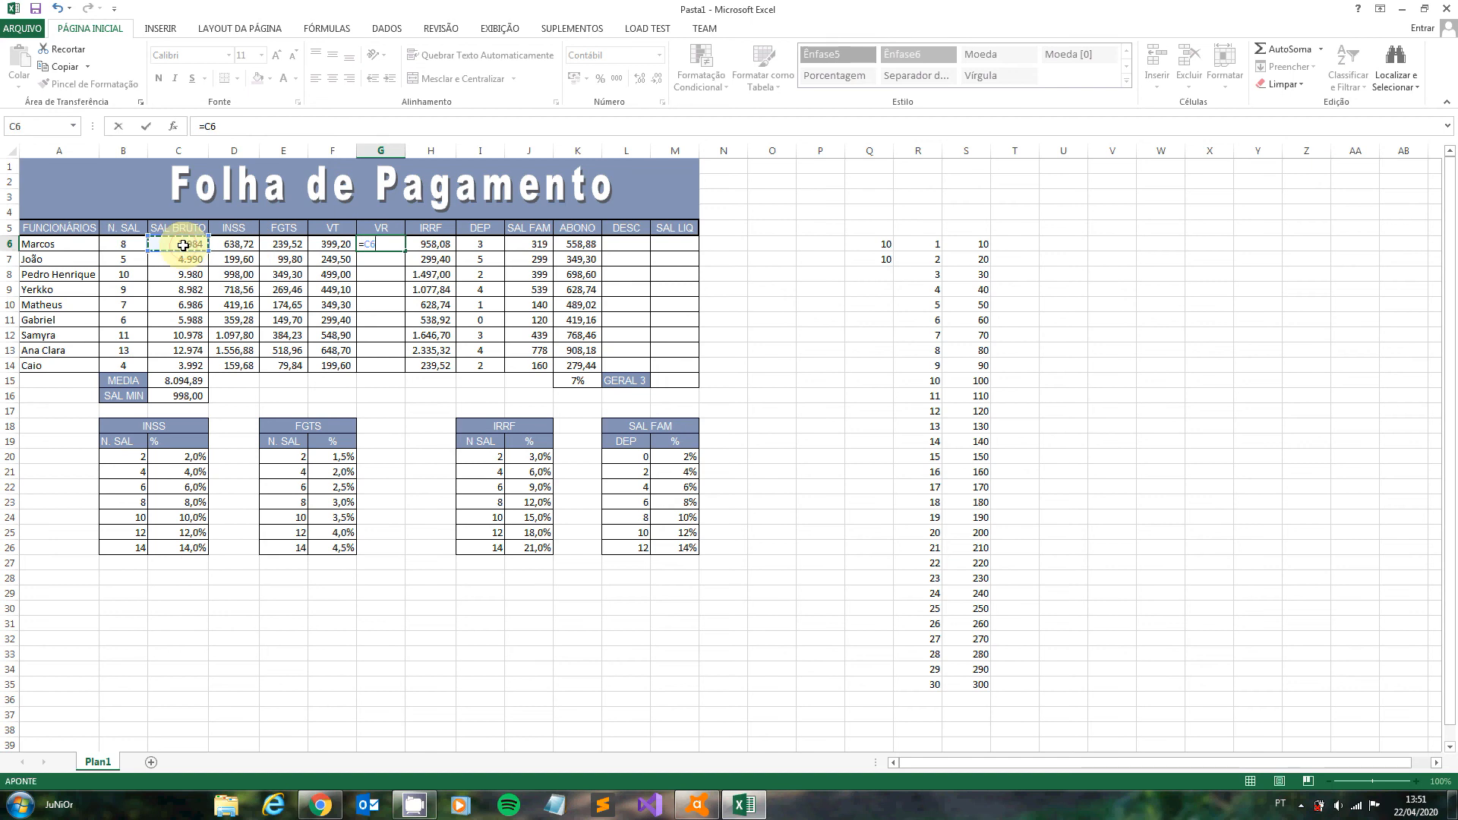
type("*3%")
key("Return")
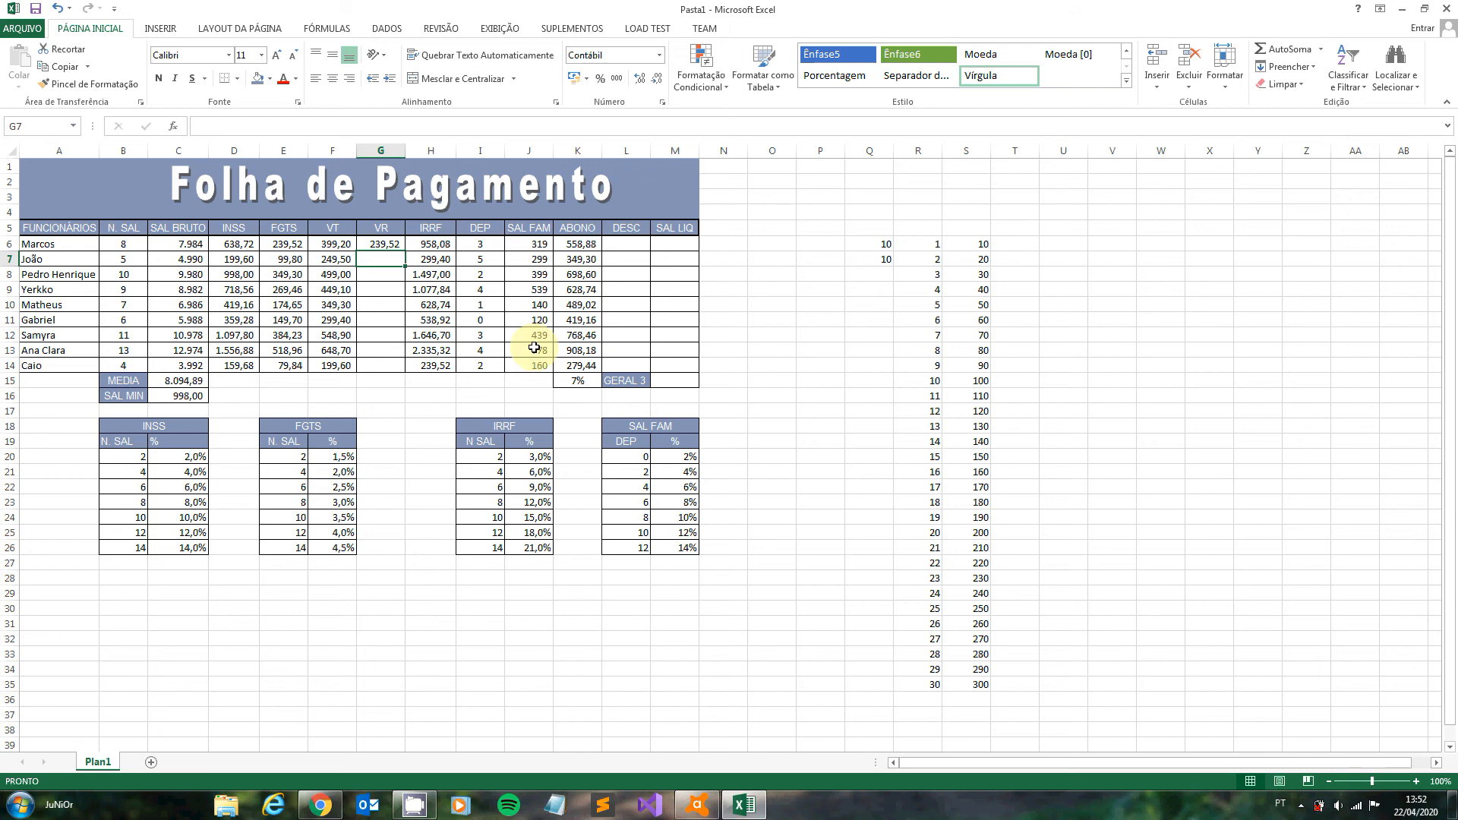
left_click(376, 238)
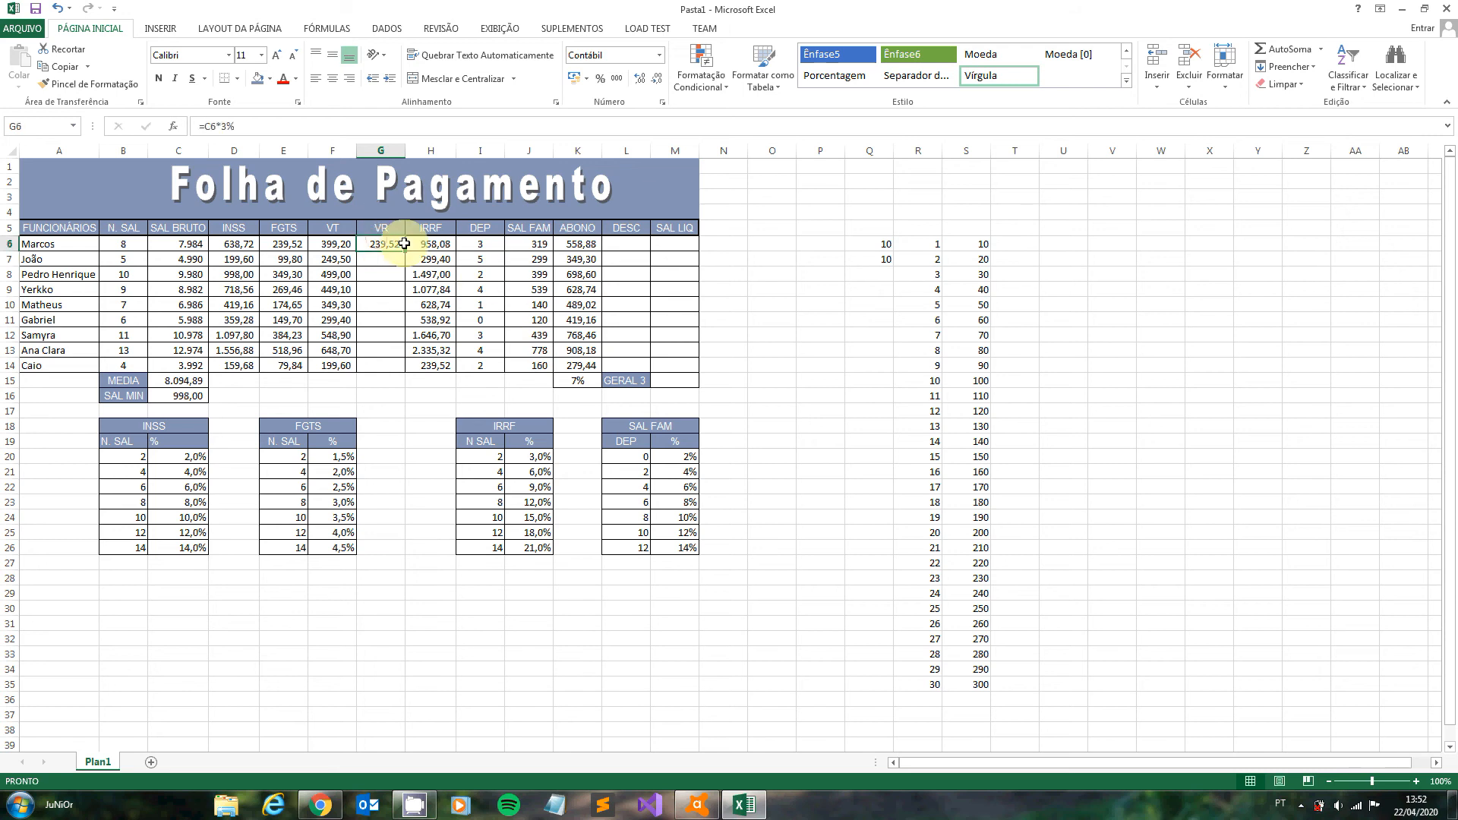
left_click_drag(405, 251, 390, 369)
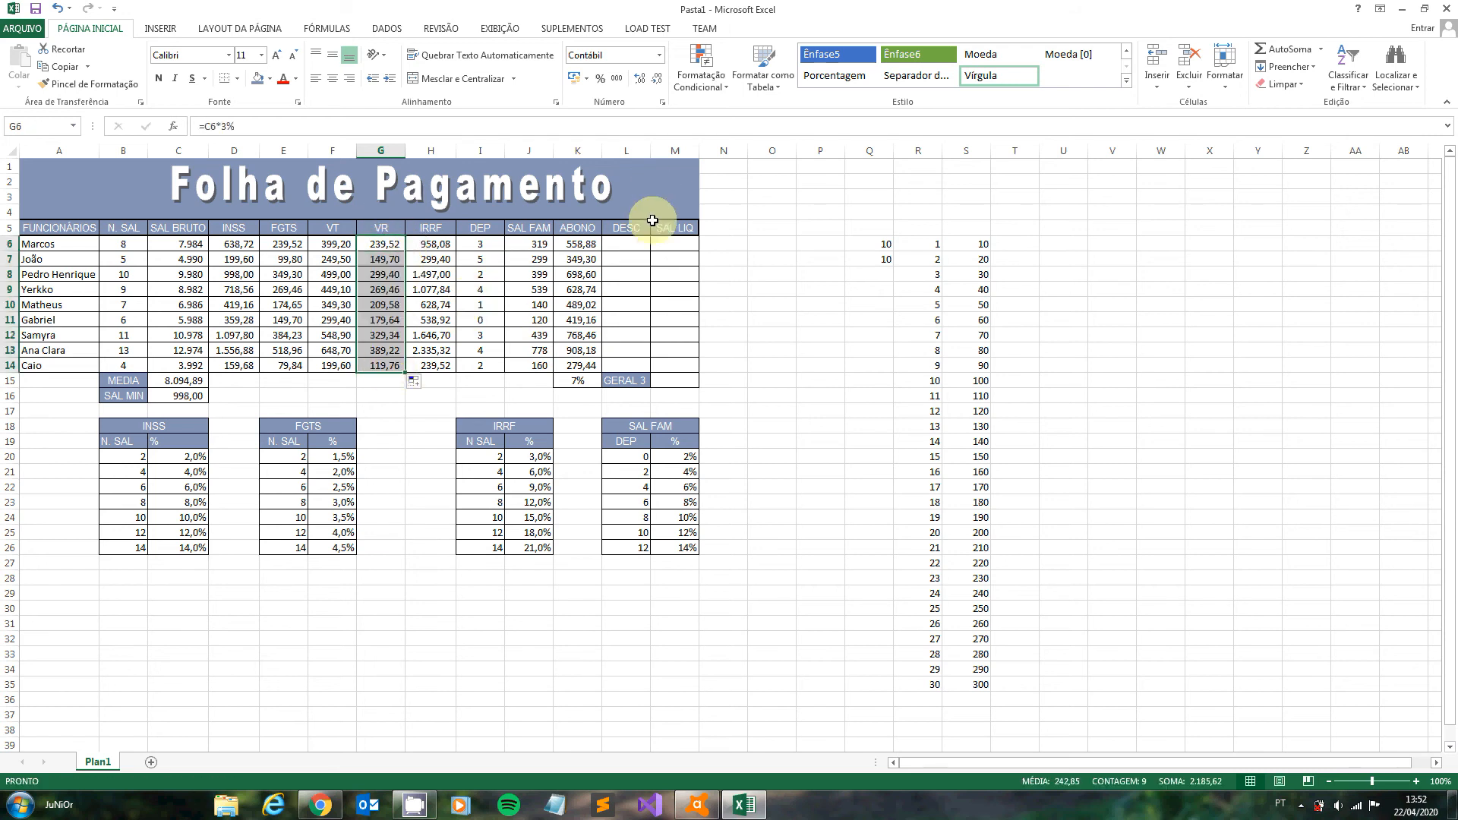
- Calculate the first employee's total deductions (DESC) in L6 with =D6+E6+F6+G6+H6
left_click(630, 245)
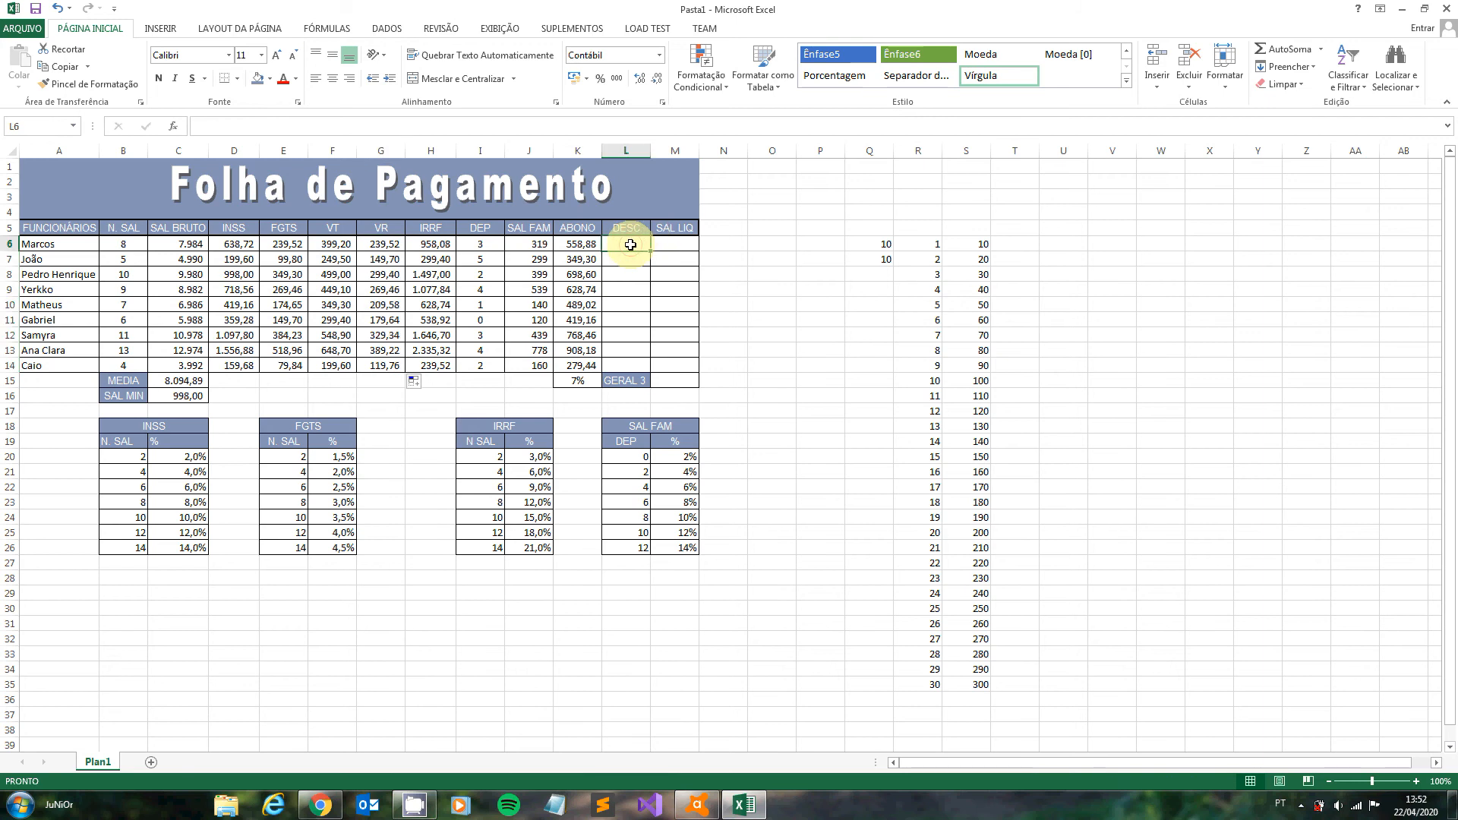
type("=")
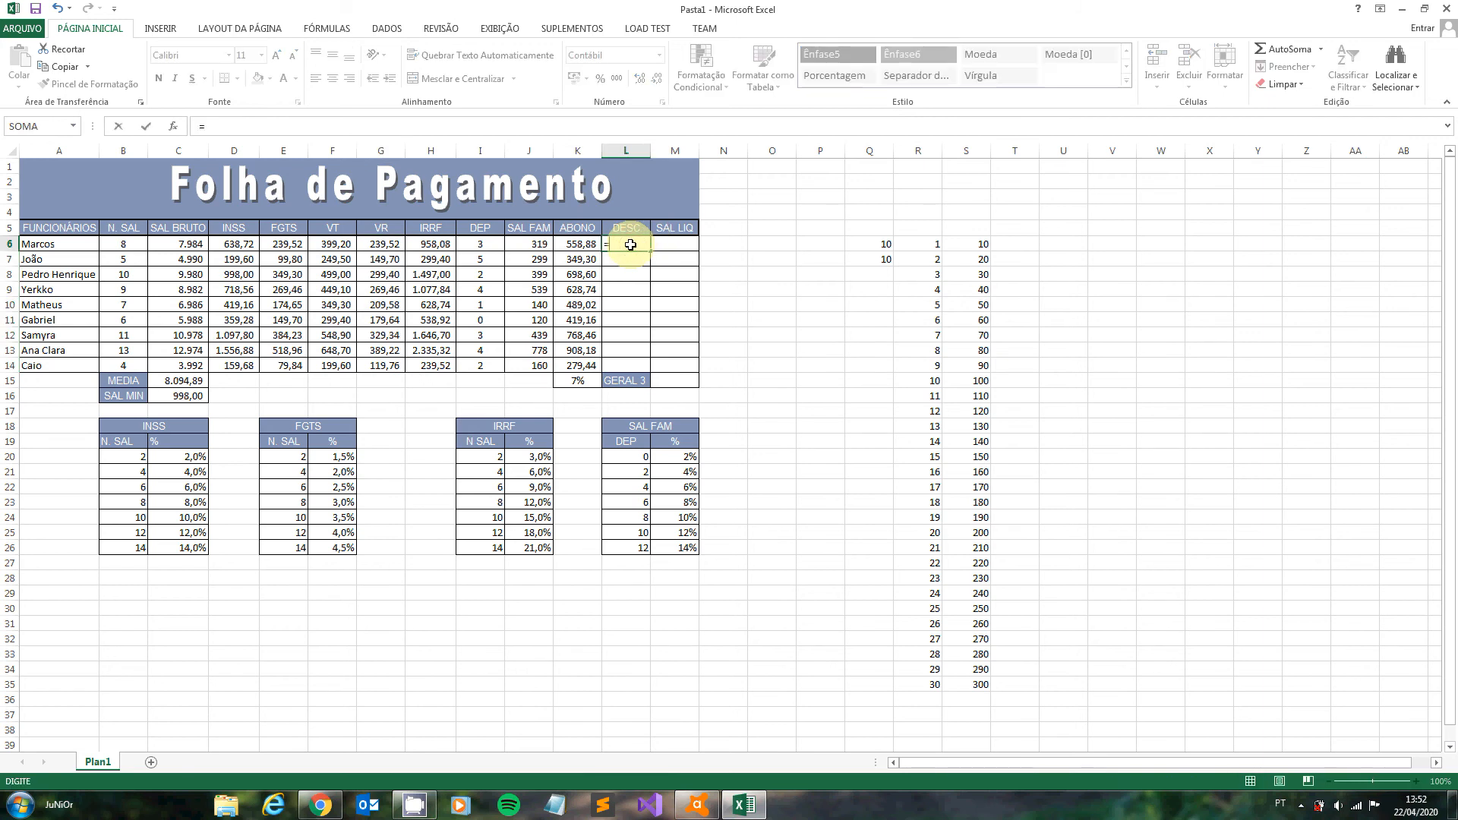
left_click(236, 246)
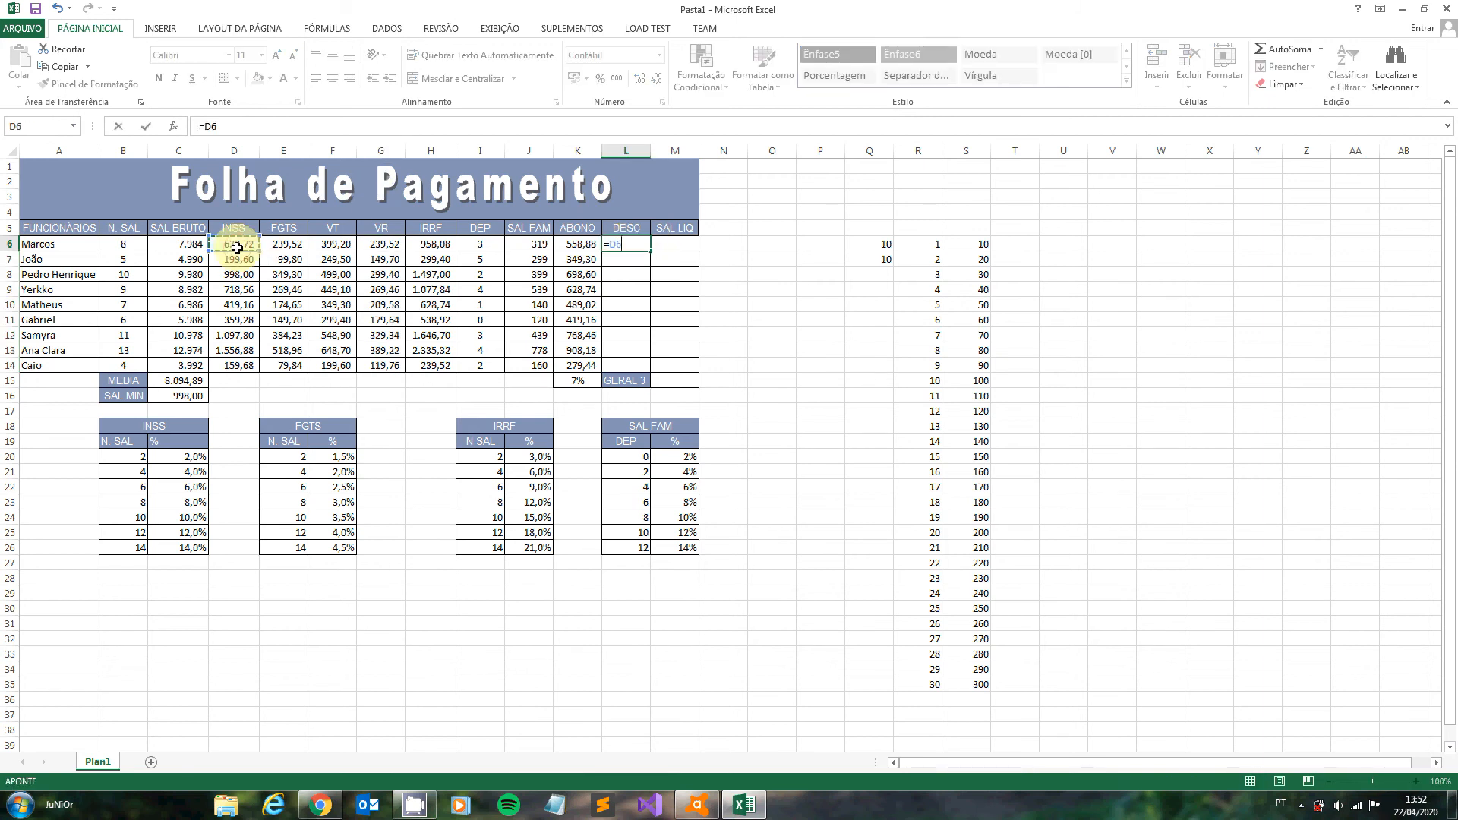
type("+")
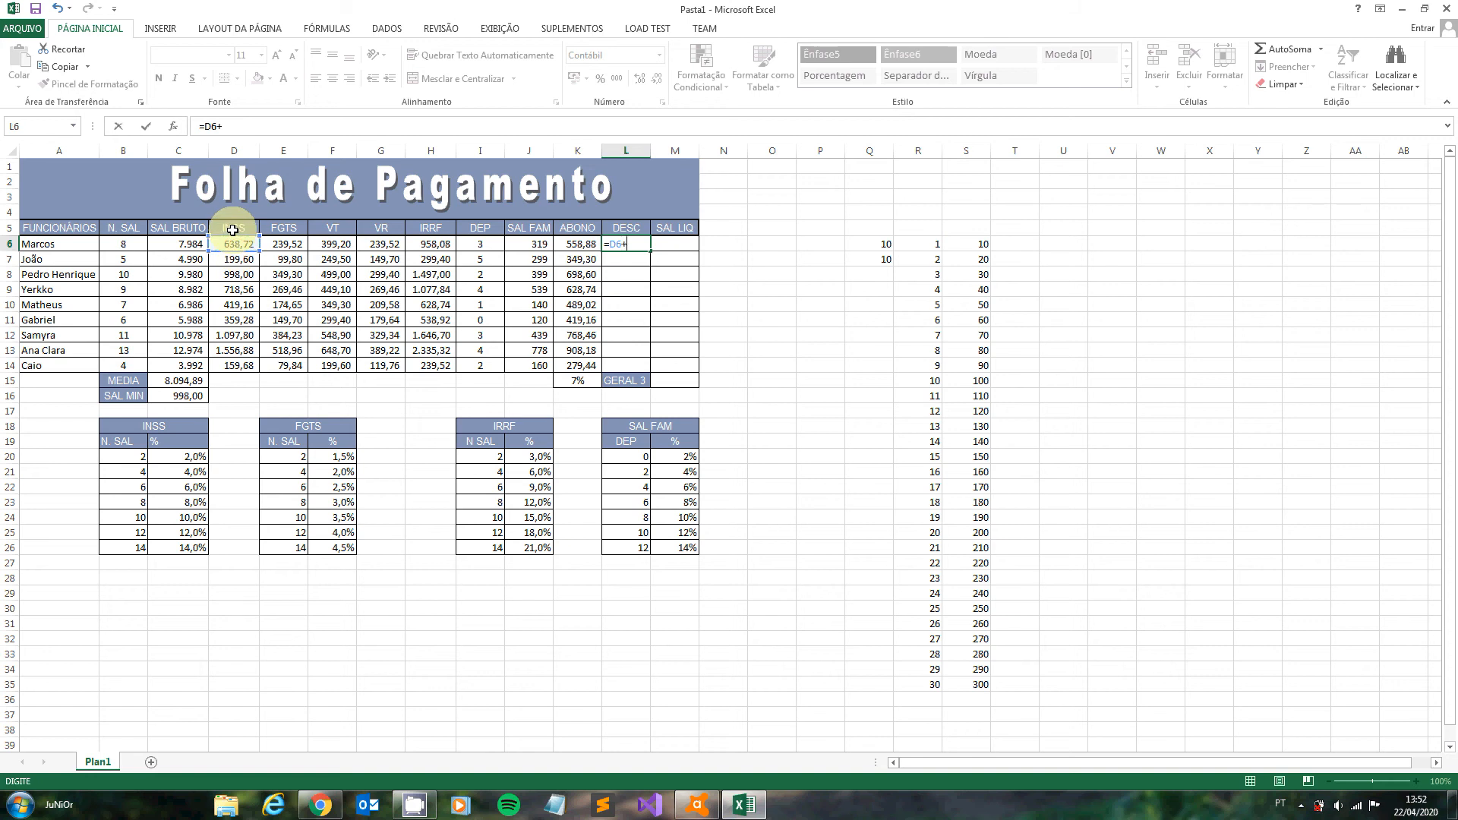
left_click(285, 243)
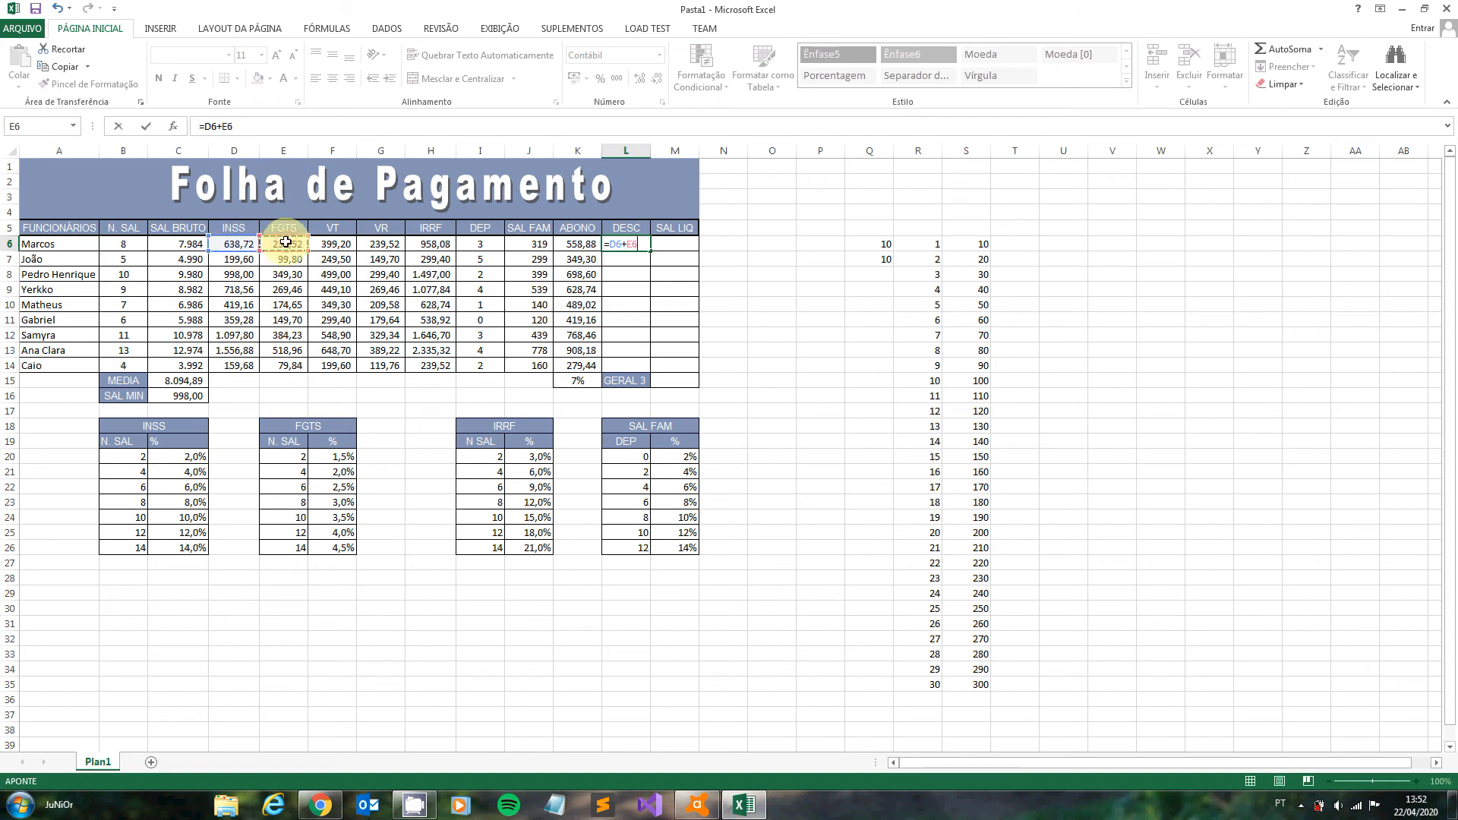
type("+")
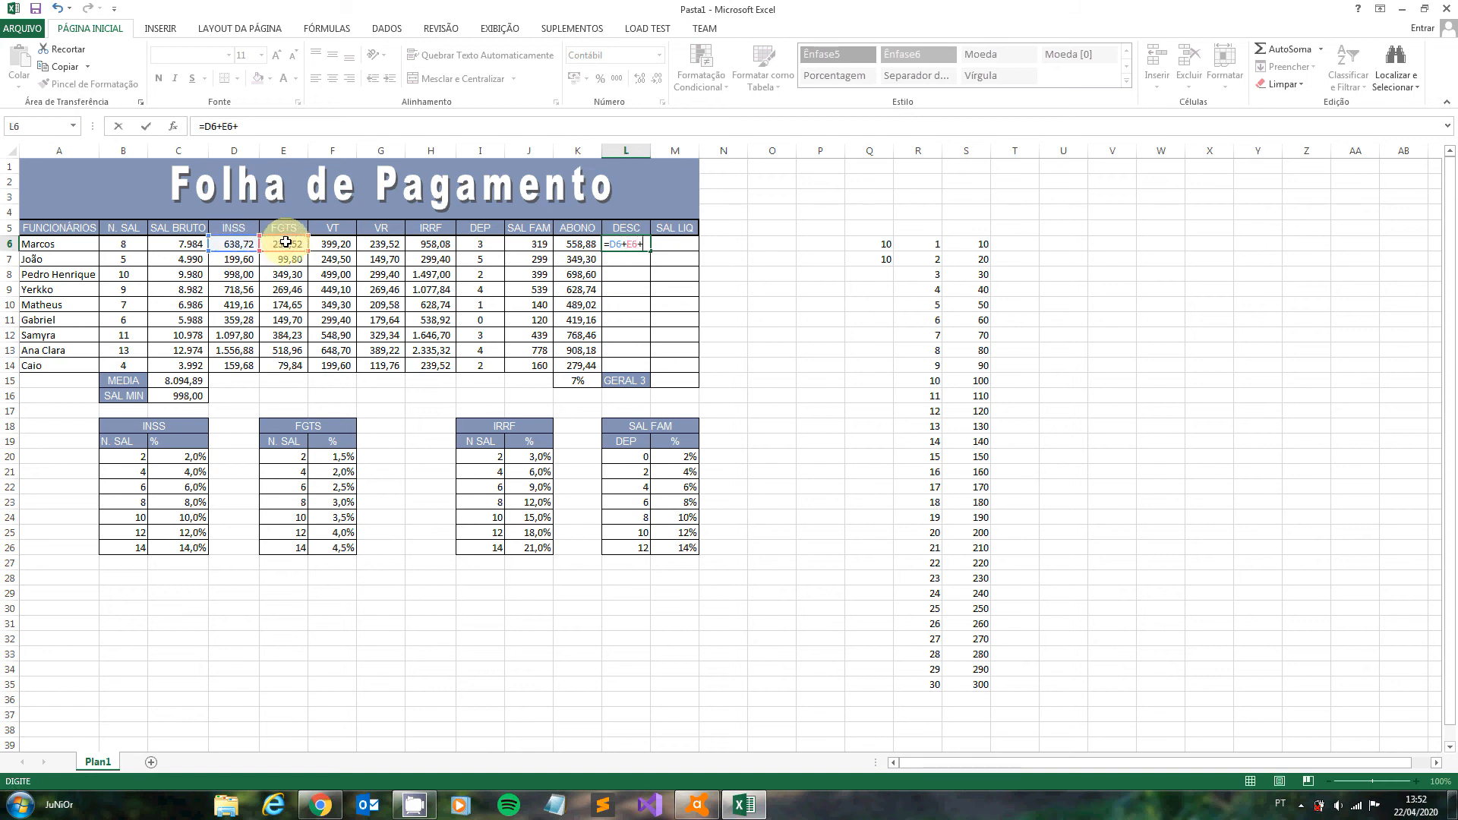
left_click(337, 248)
type("+")
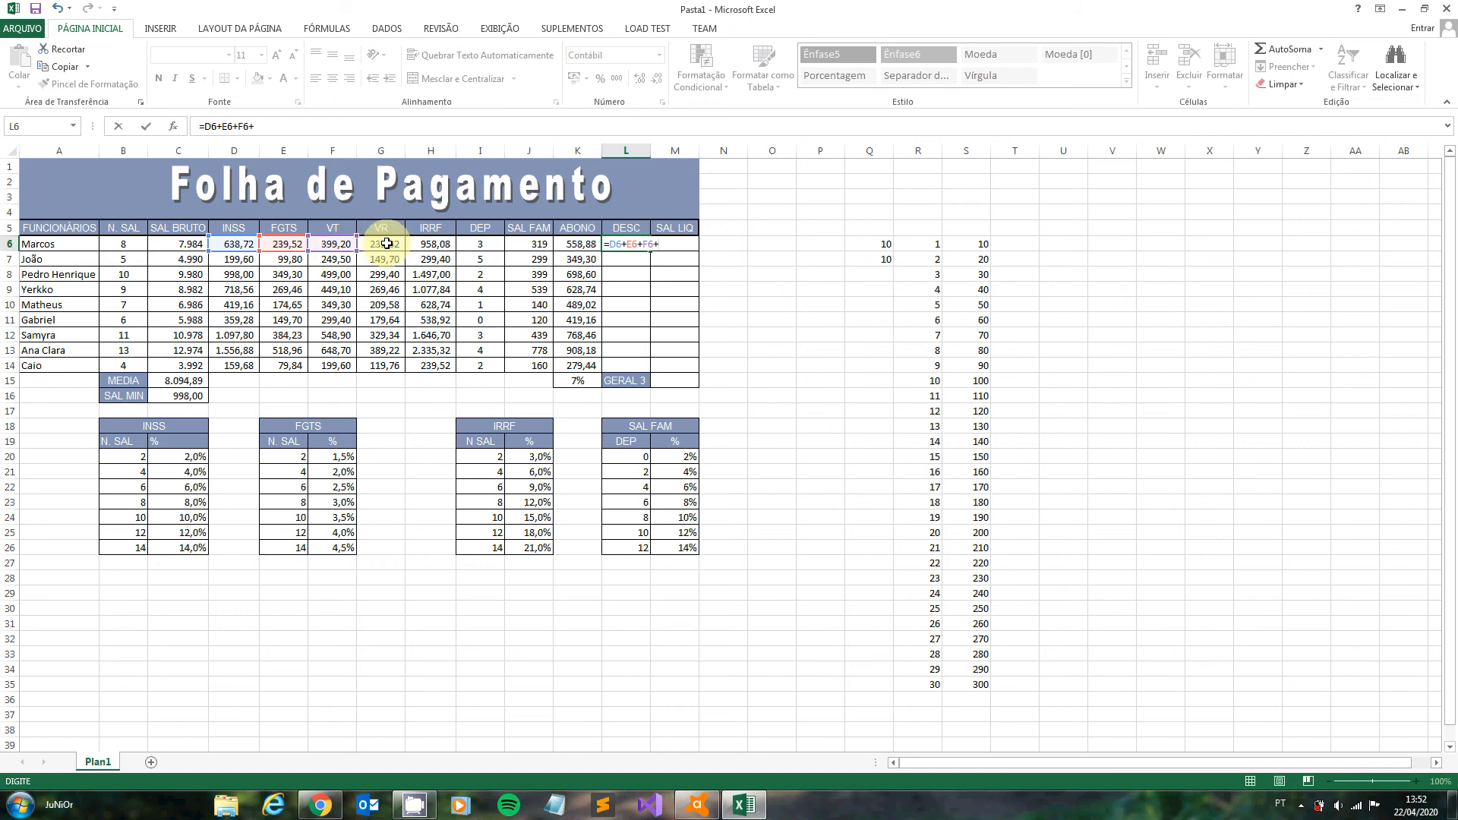
left_click(386, 243)
type("+")
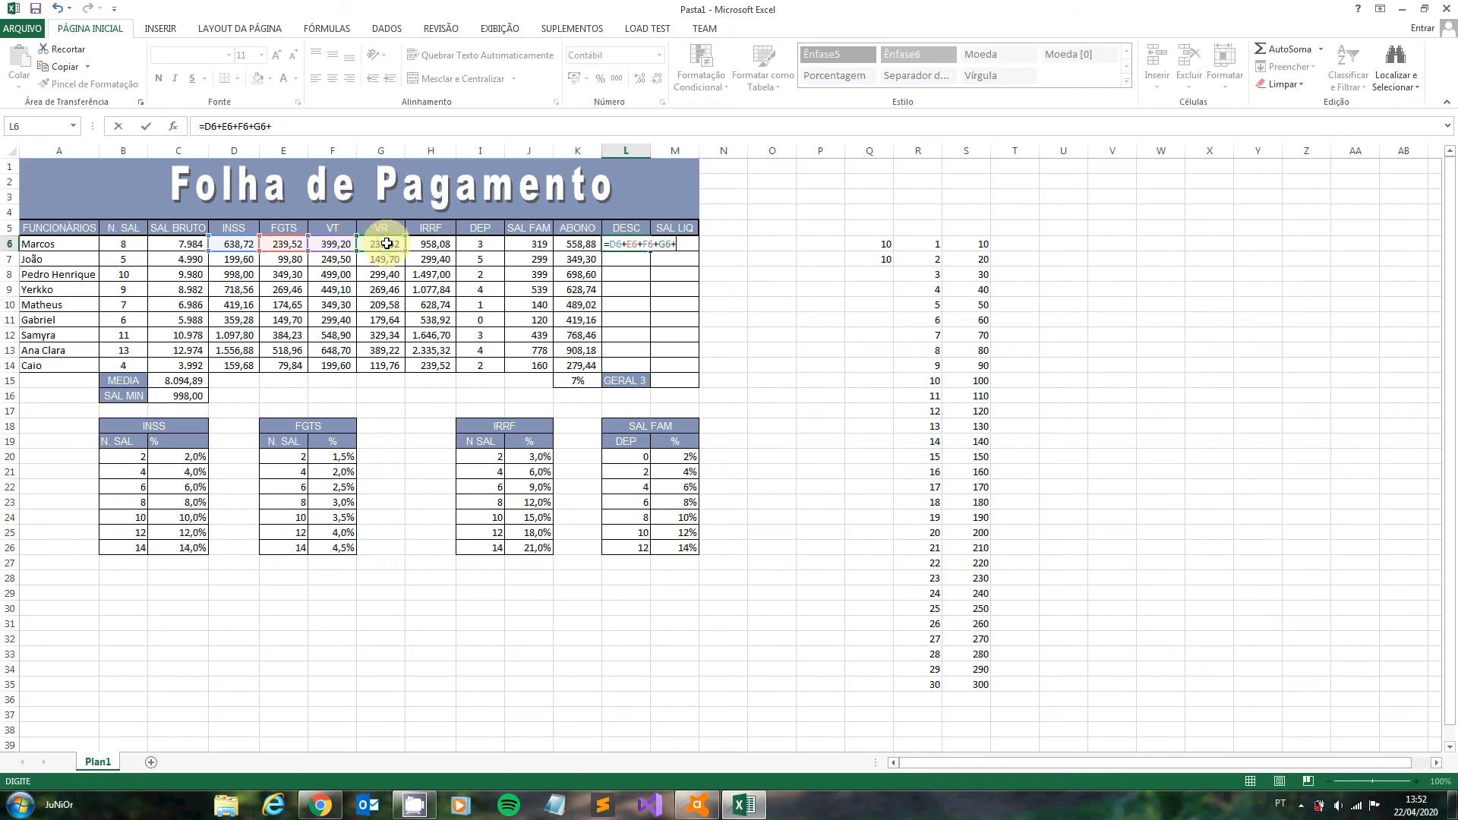
left_click(438, 242)
type("+")
key("BackSpace")
type(")")
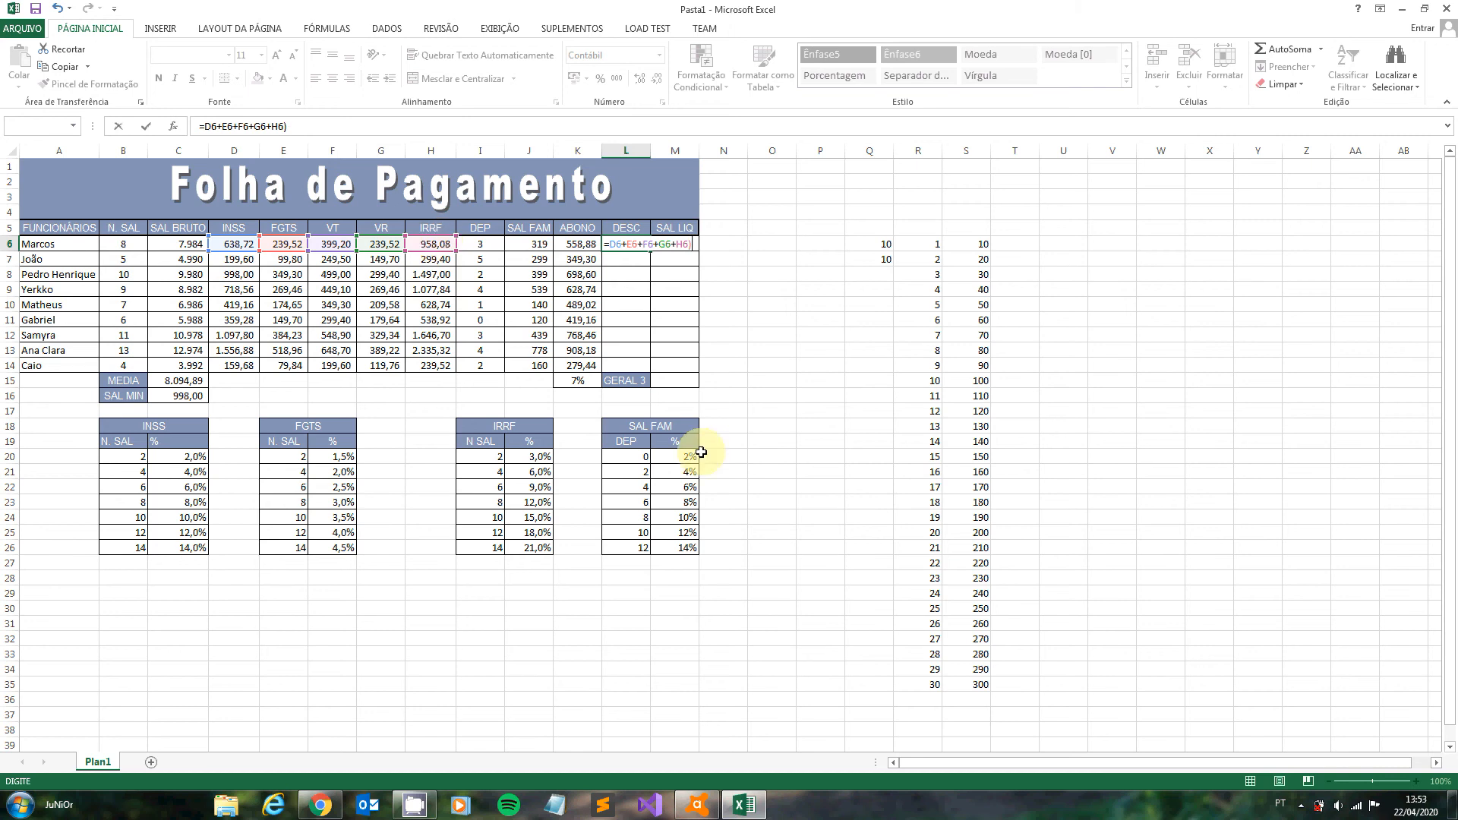
key("Return")
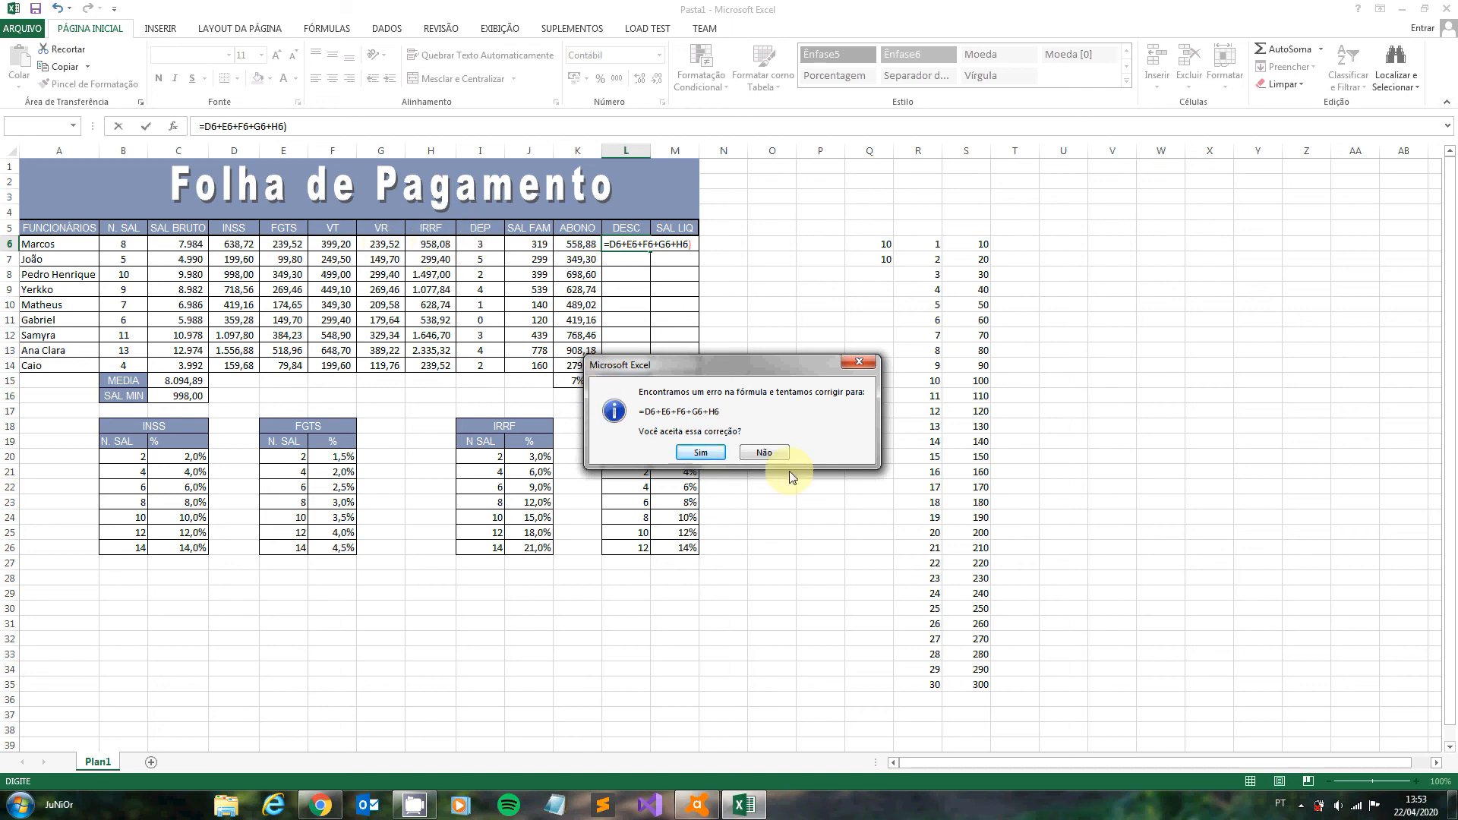
left_click(702, 454)
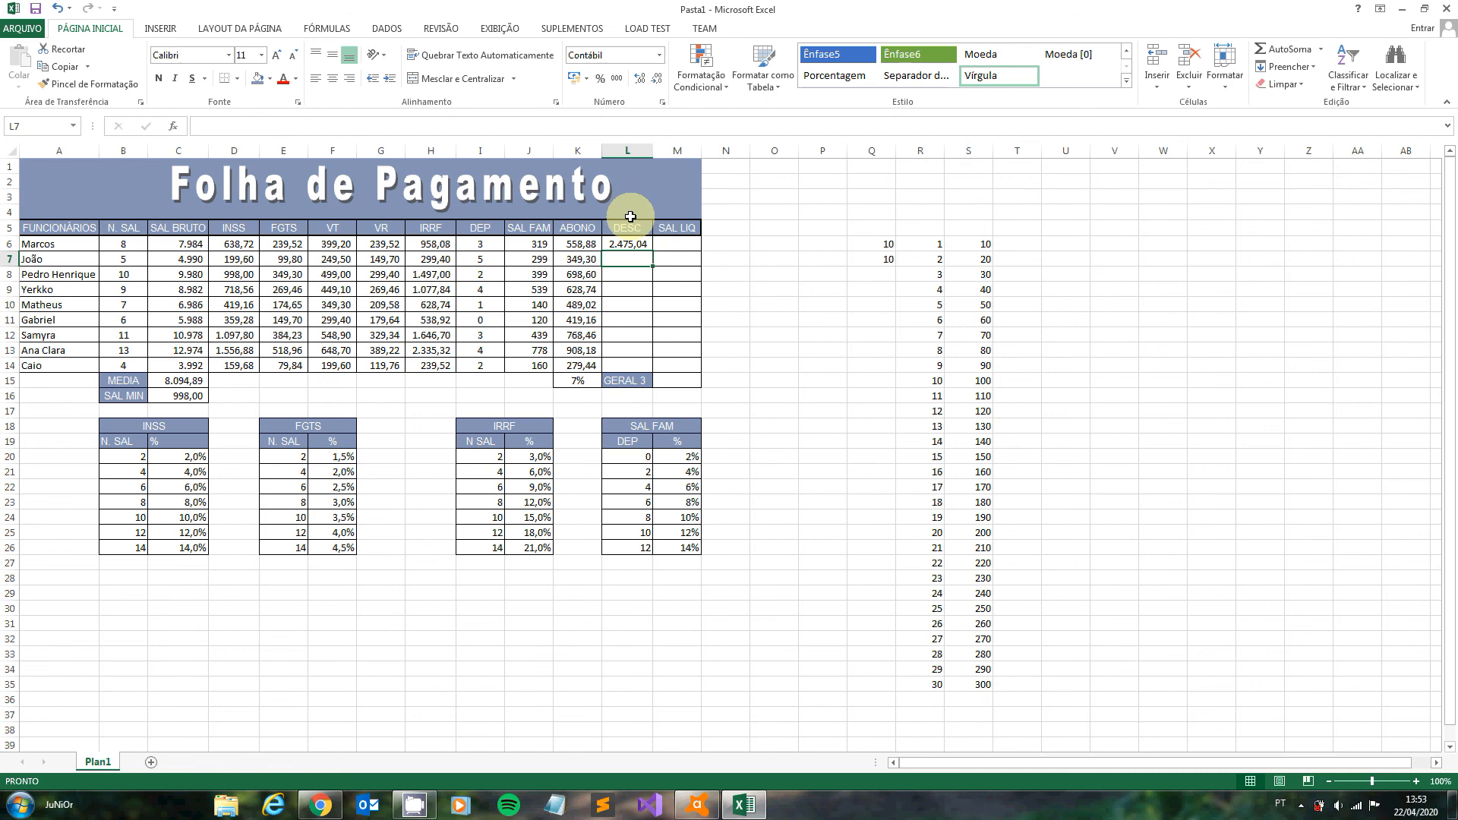
- Enter the deductions formula =D7+E7+G7+H7 in L7 and fill it down to L14
type("=")
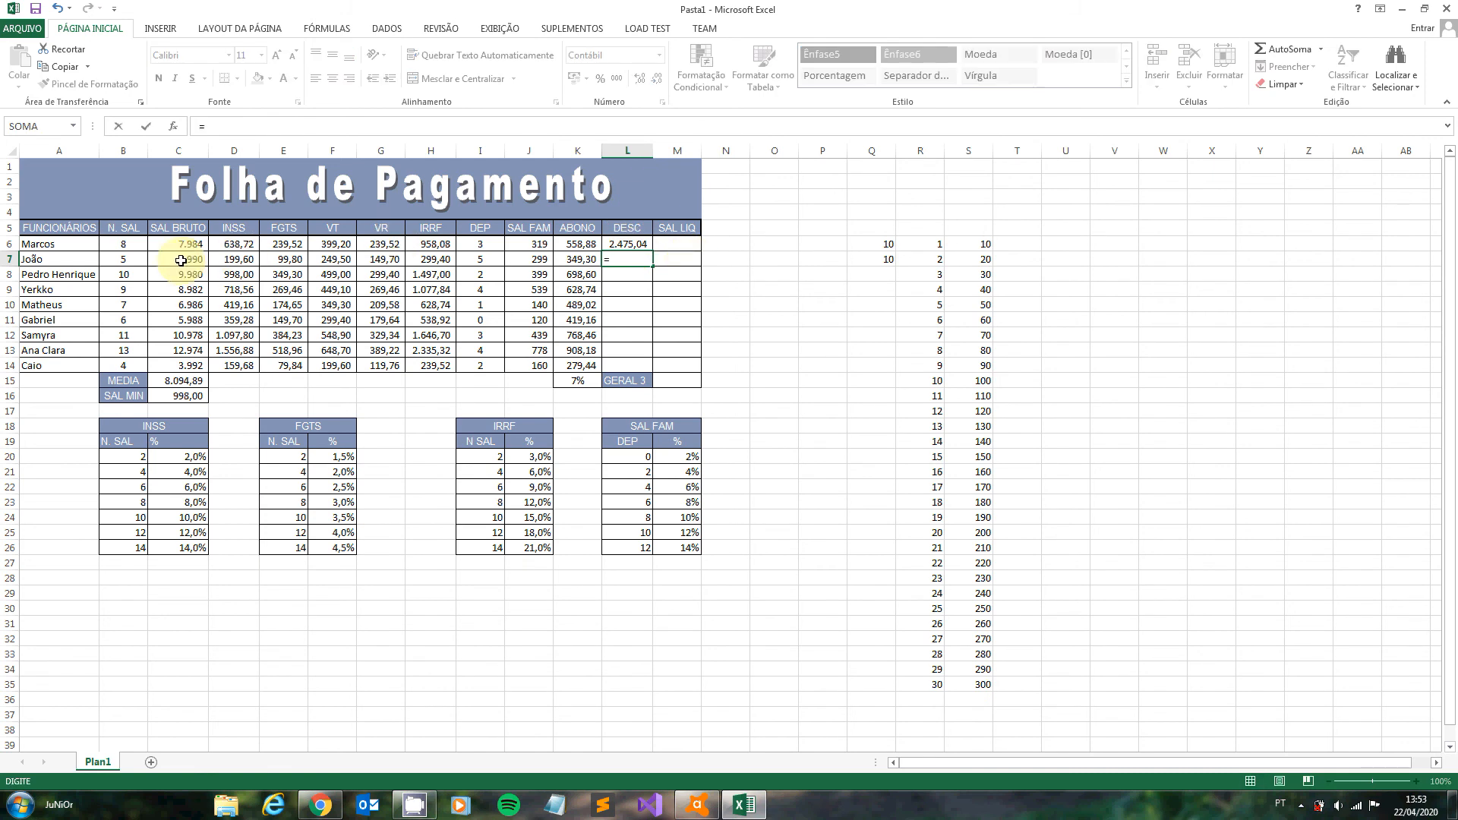
left_click(242, 258)
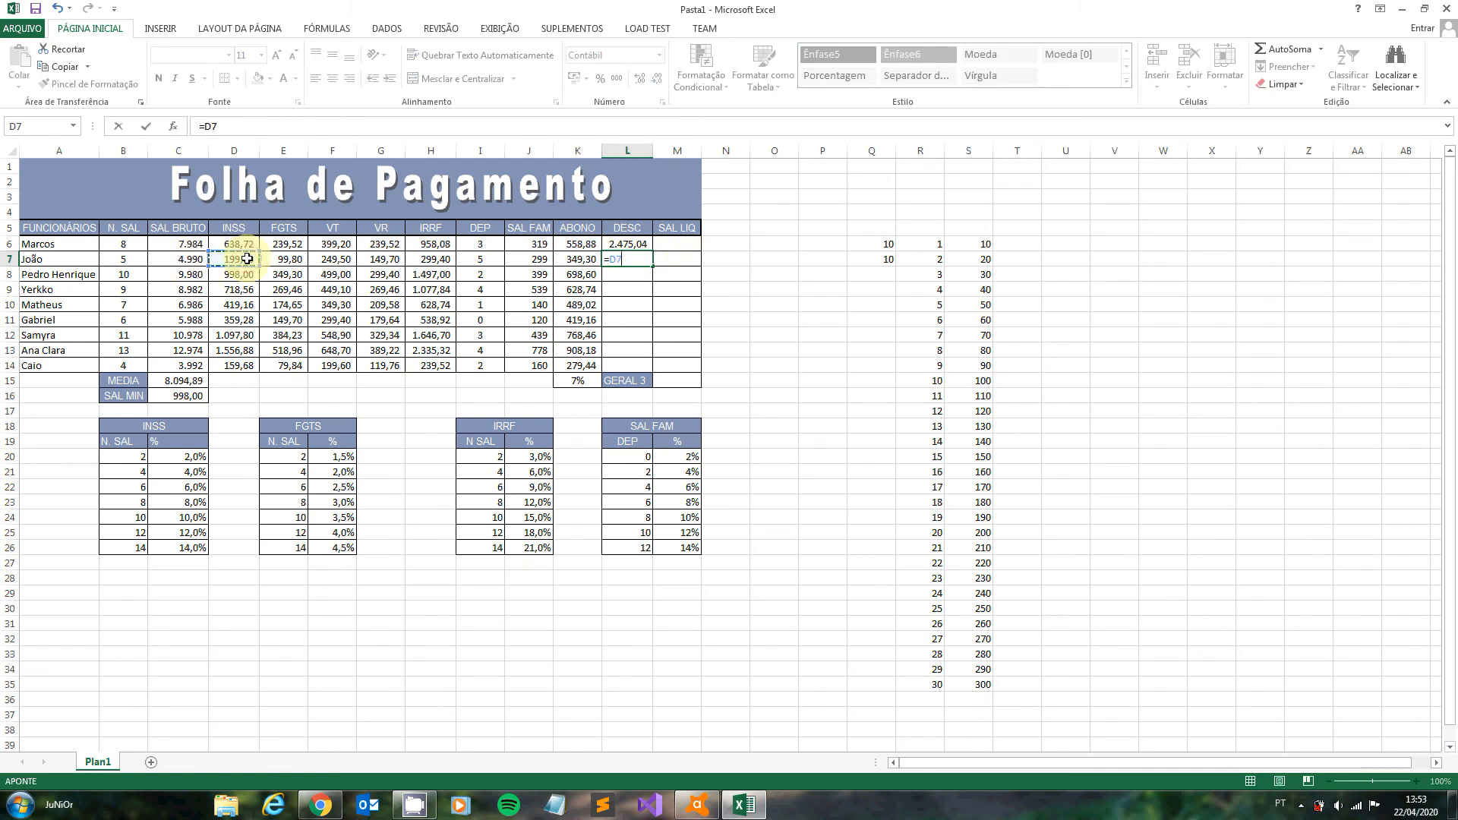
type("+")
left_click(286, 259)
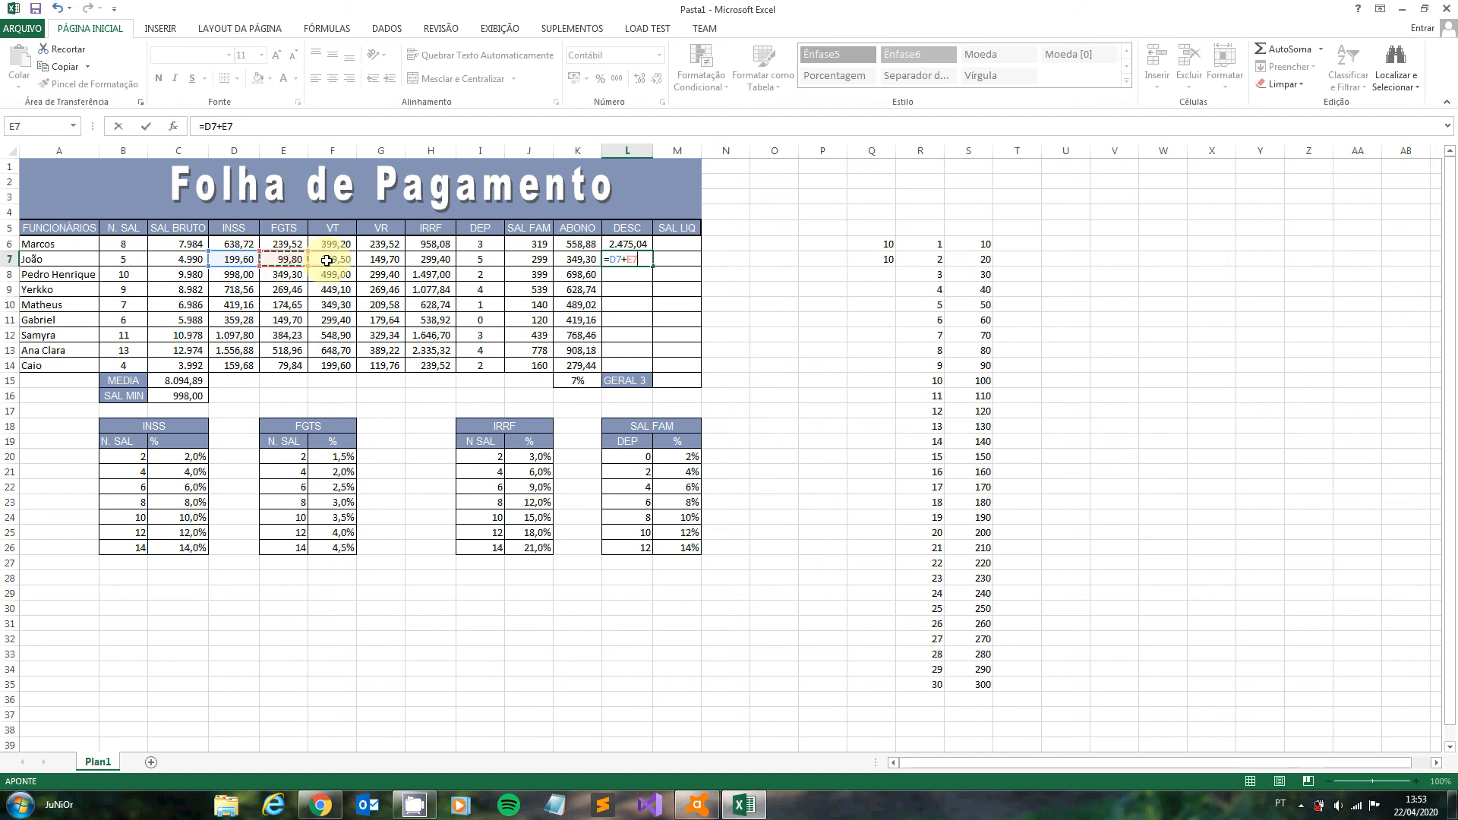
type("+")
left_click(382, 259)
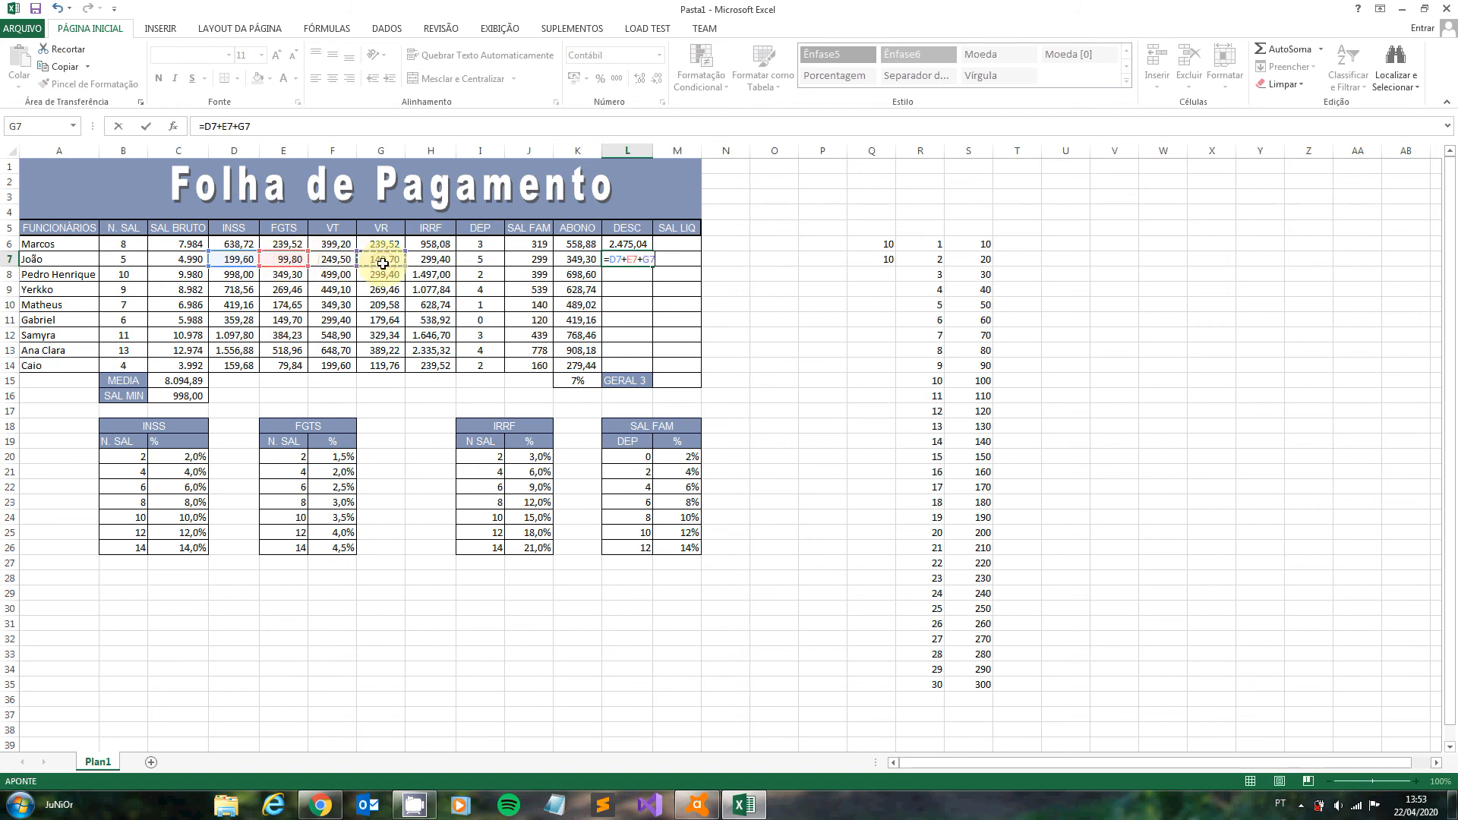
type("+")
left_click(435, 261)
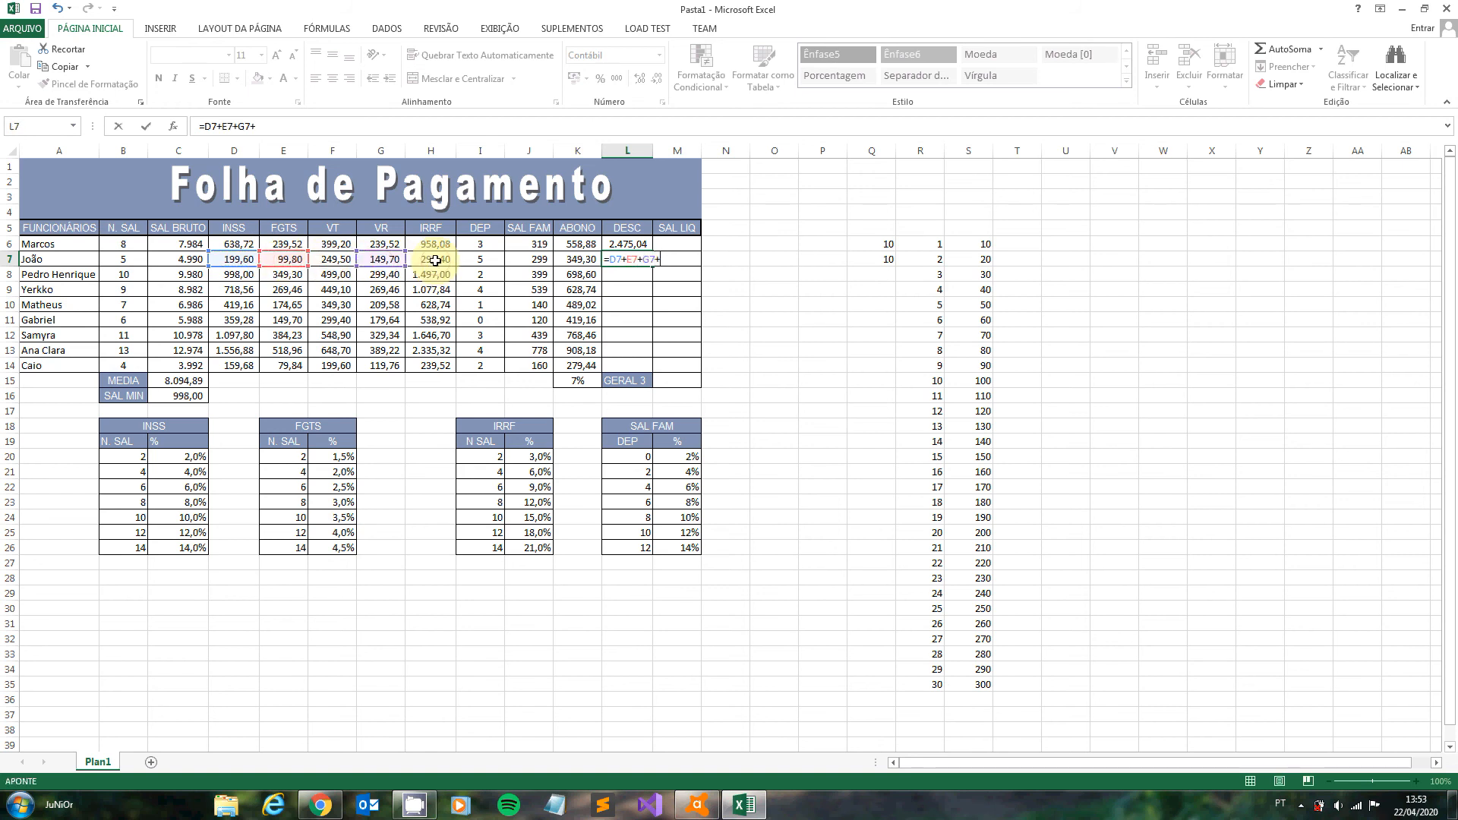
type("+")
key("BackSpace")
key("Return")
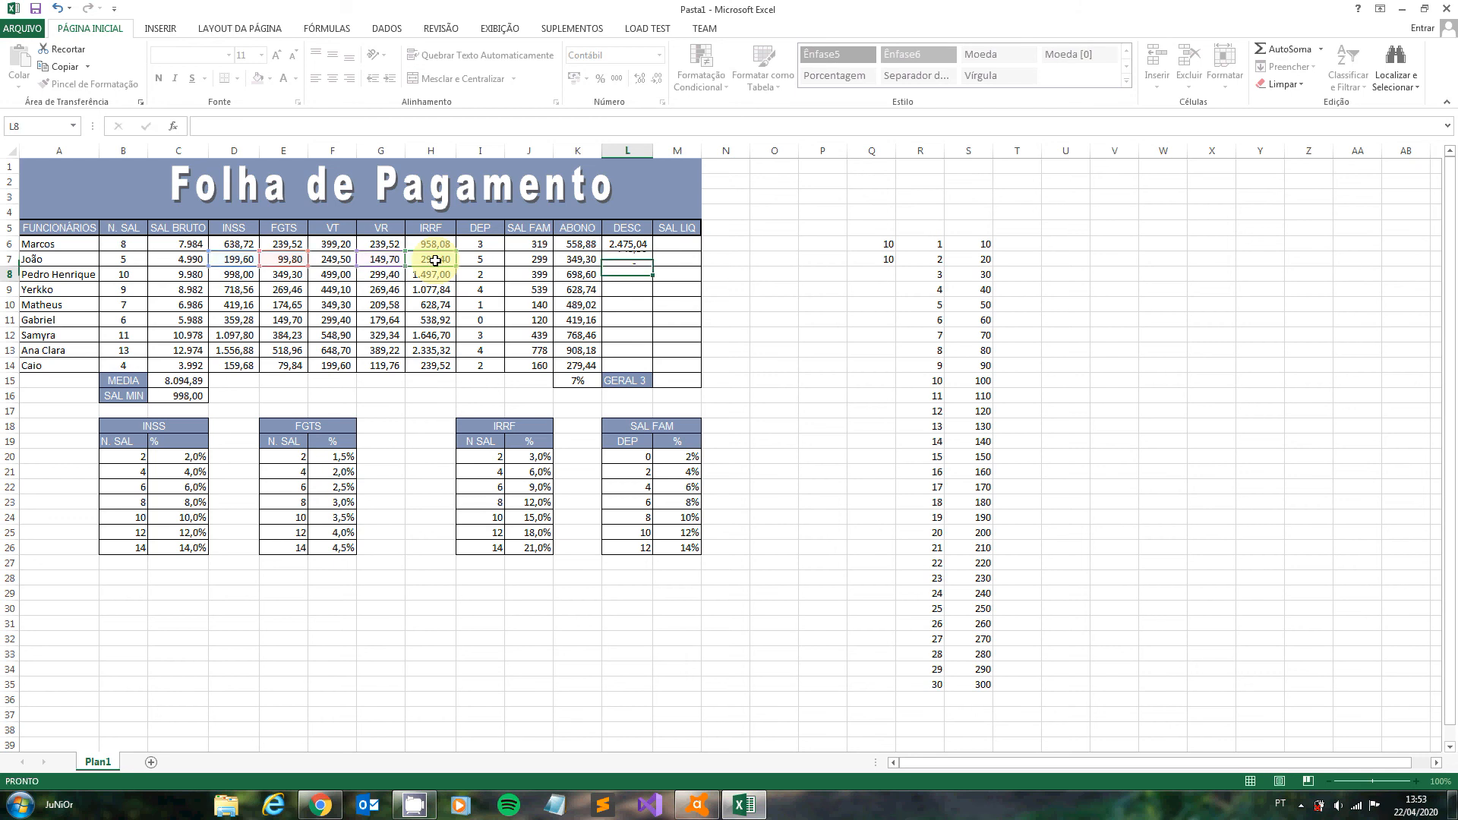
left_click(643, 260)
left_click_drag(651, 266, 651, 368)
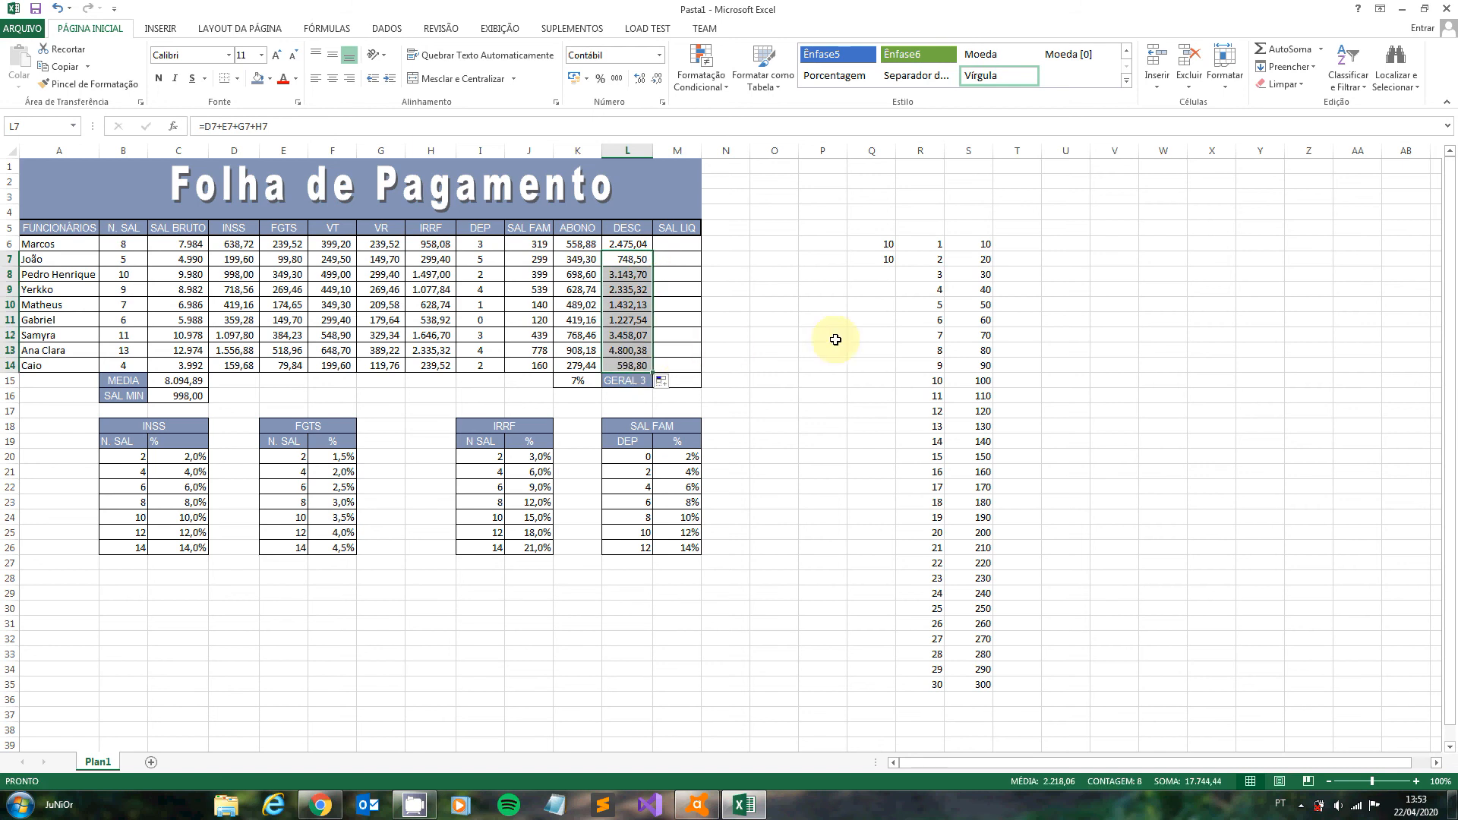
- Calculate the net salary (SAL LIQ) with =C6+K6-L6 in M6 and fill the formula down to M14
left_click(676, 242)
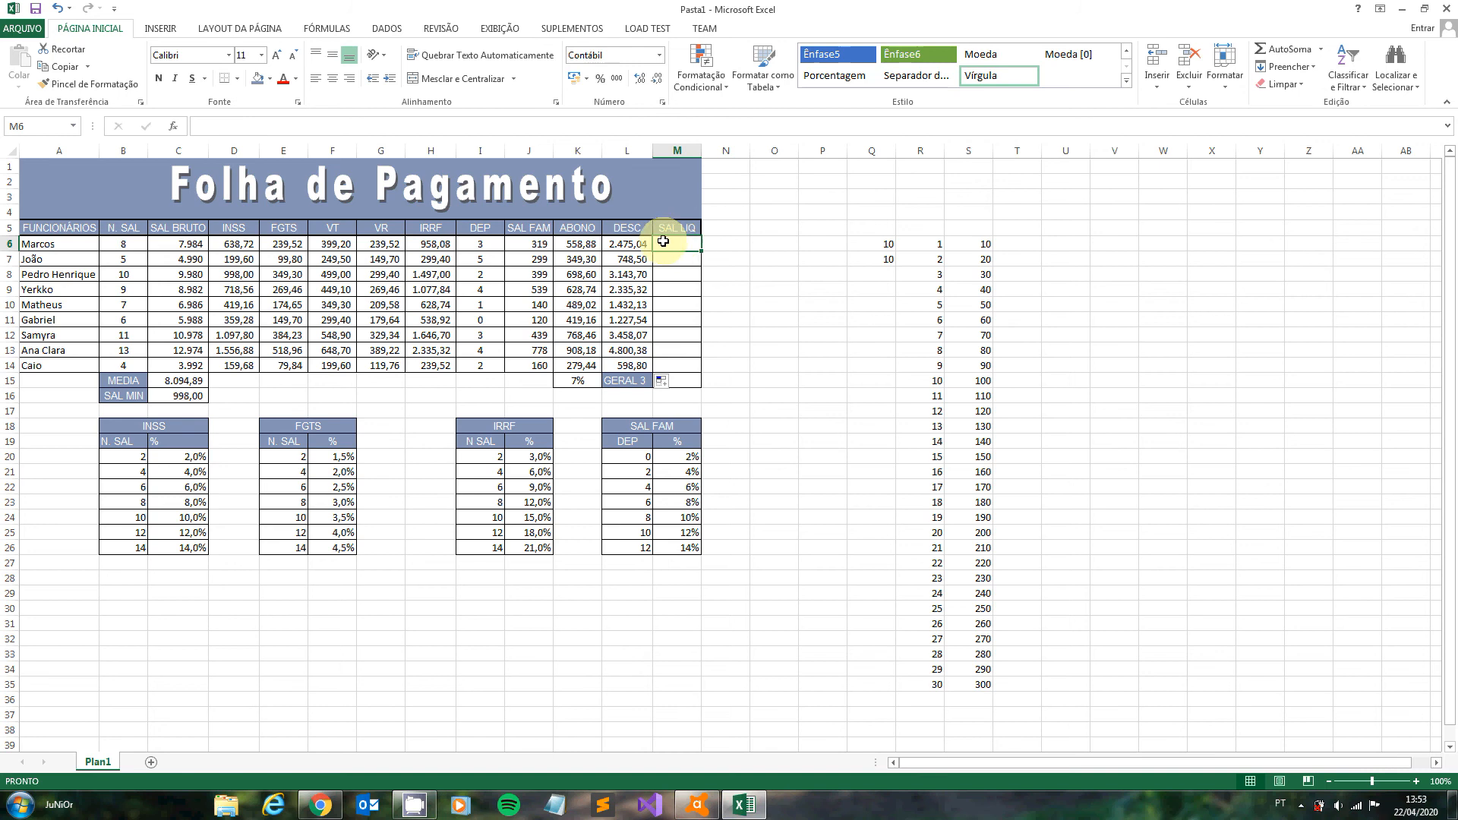
left_click(193, 243)
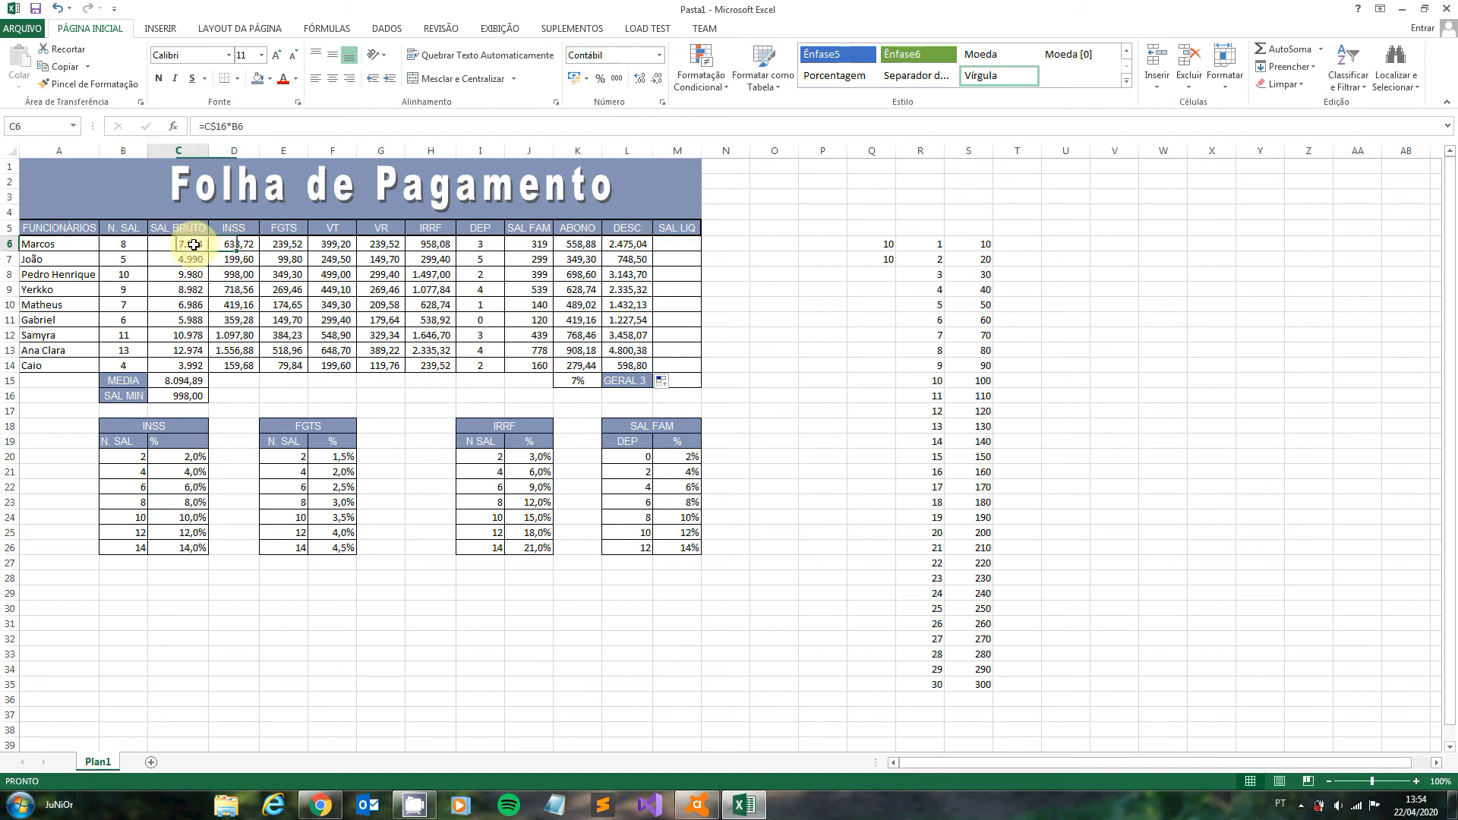
left_click(675, 244)
type("=")
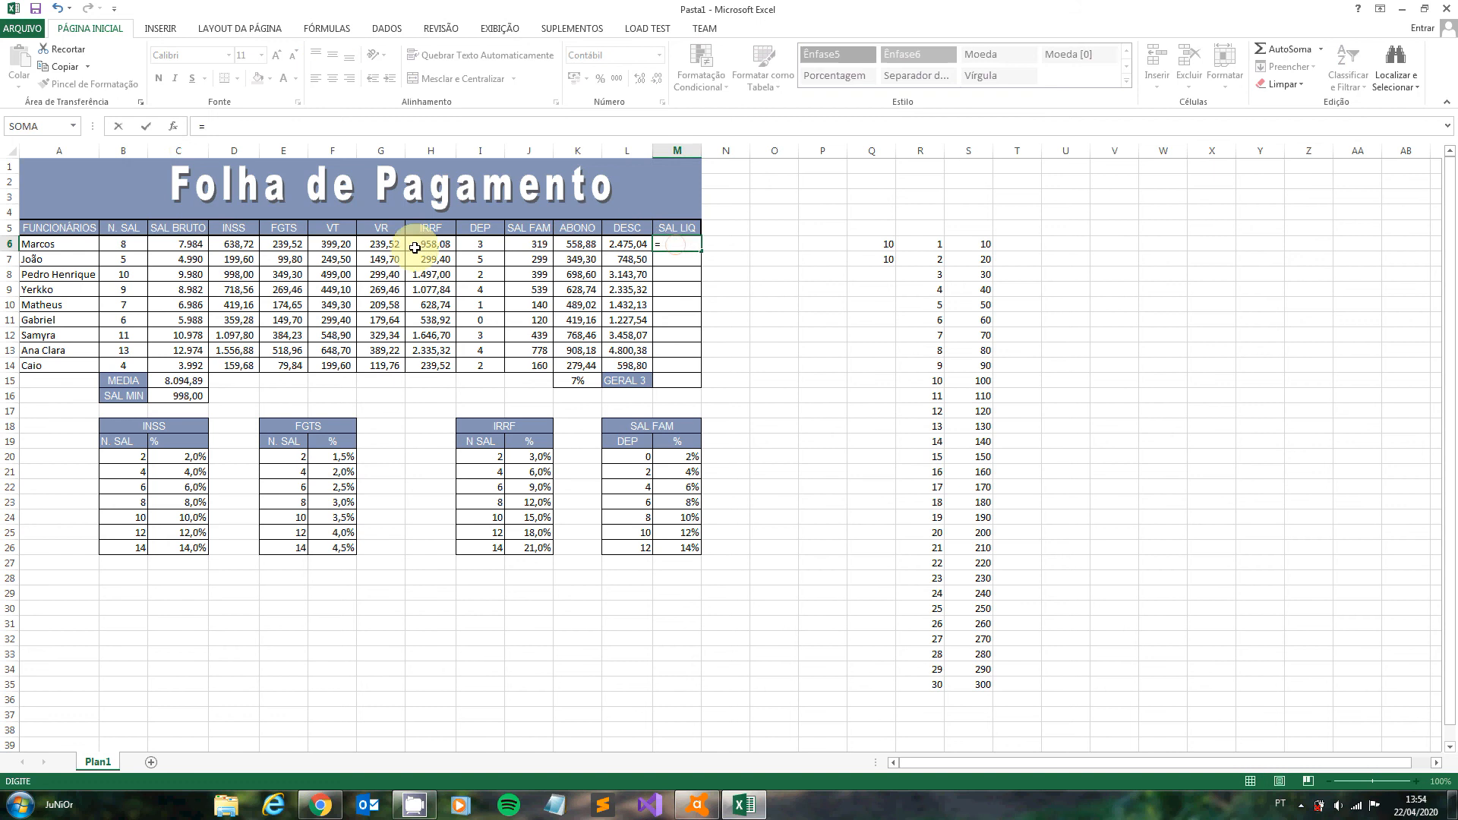
left_click(193, 243)
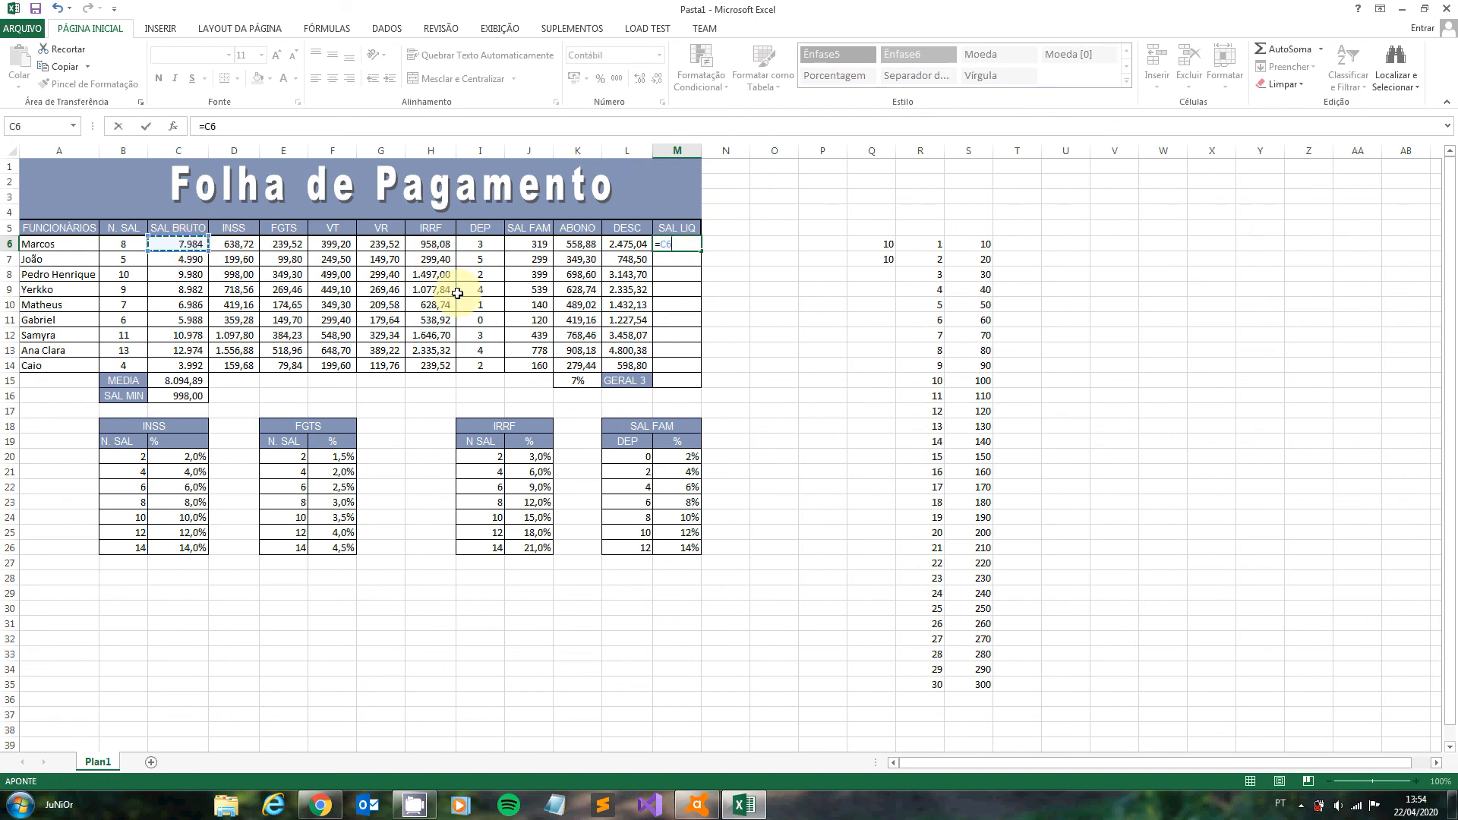
type("+")
left_click(578, 245)
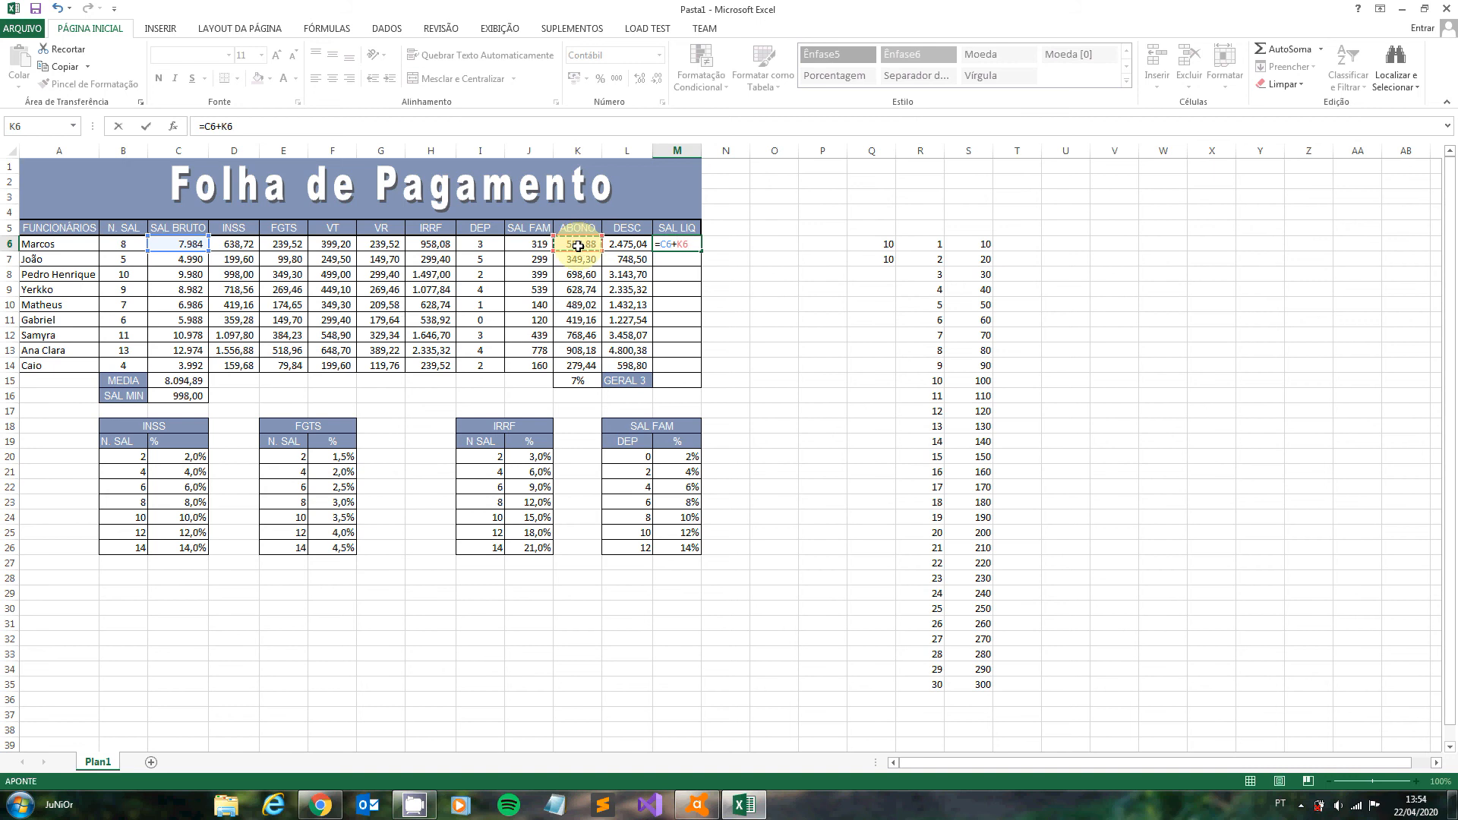
type("-")
left_click(639, 244)
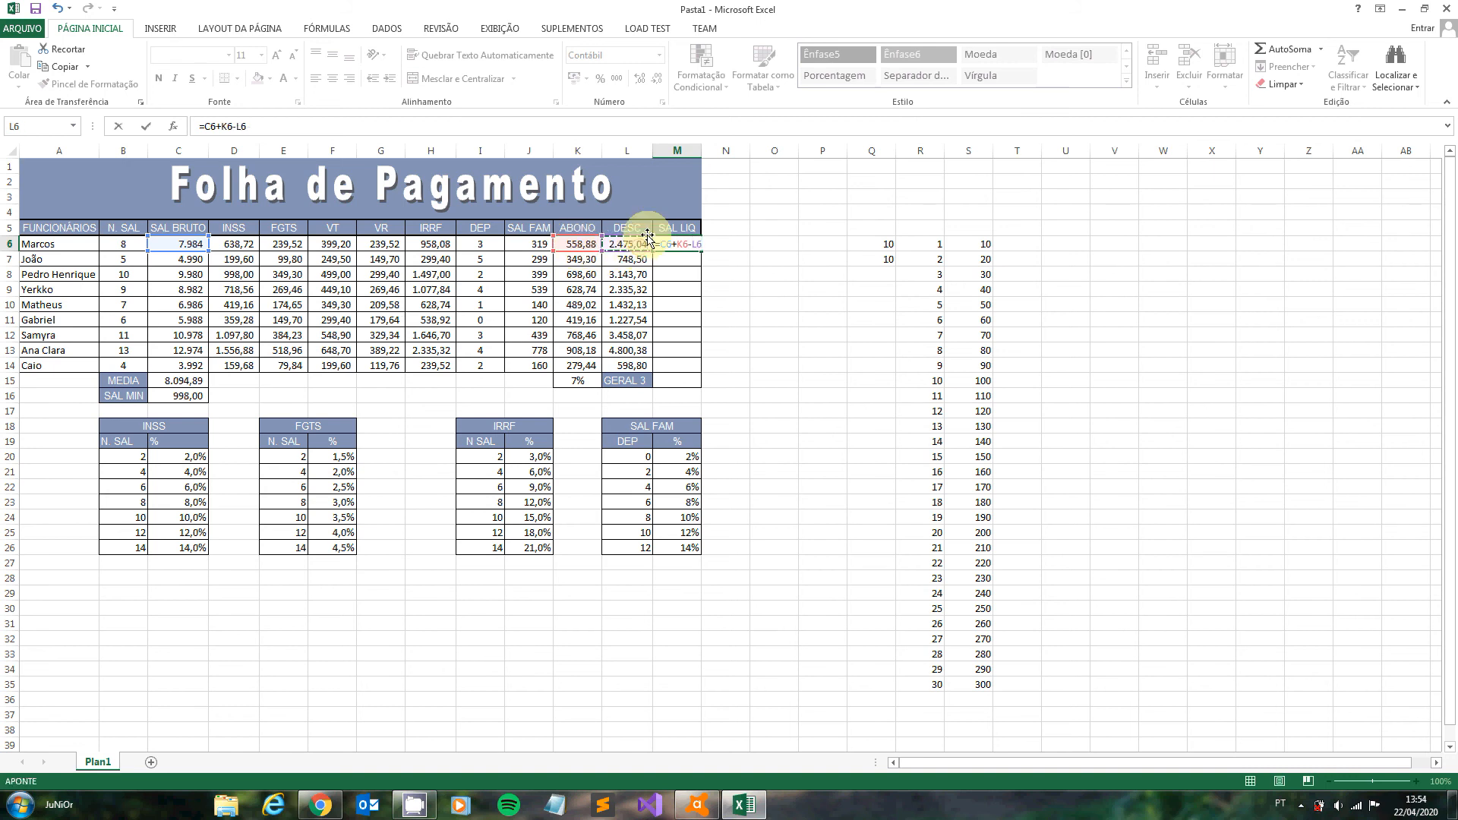
key("Return")
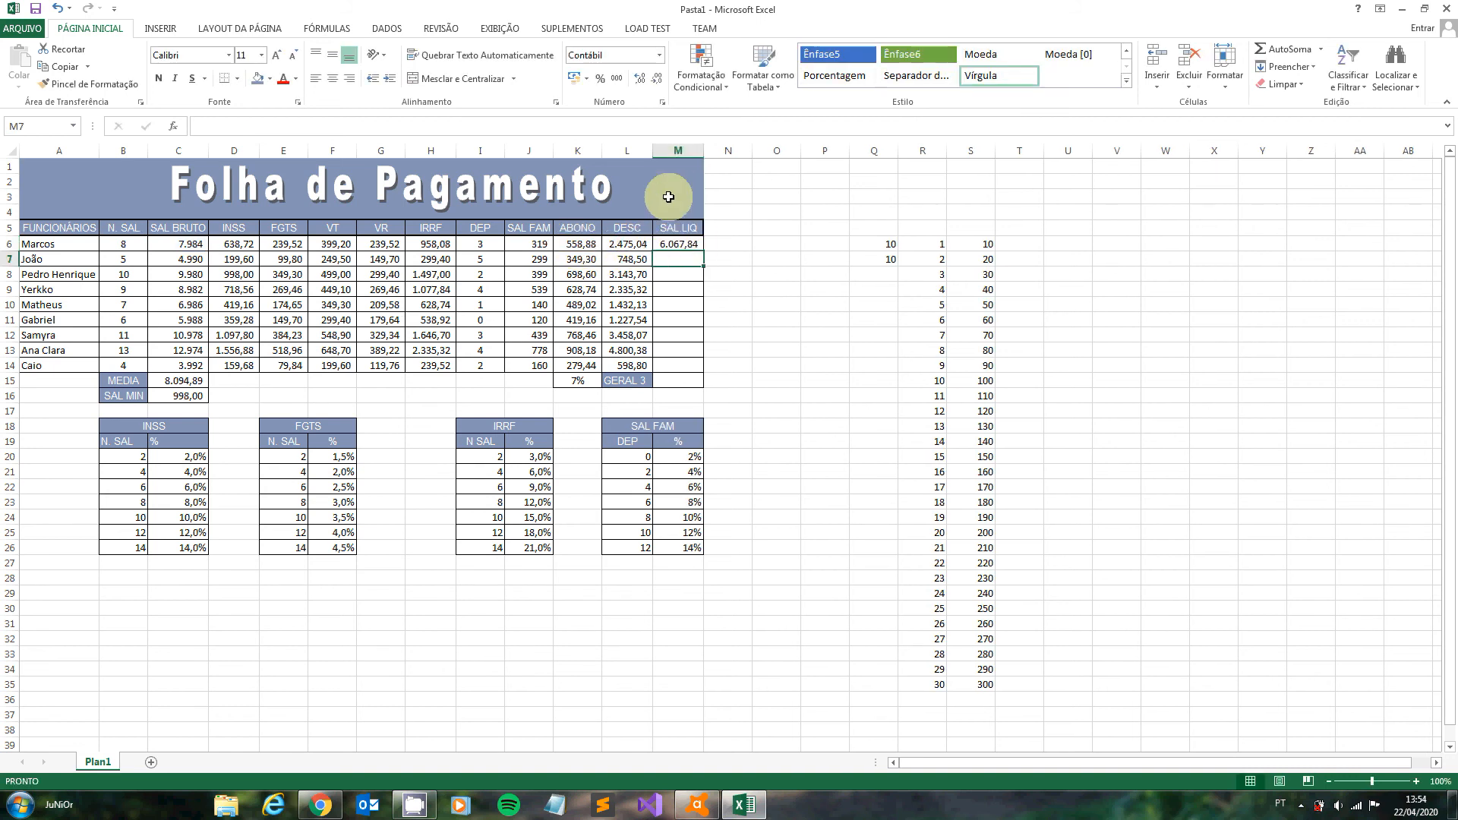
left_click(687, 238)
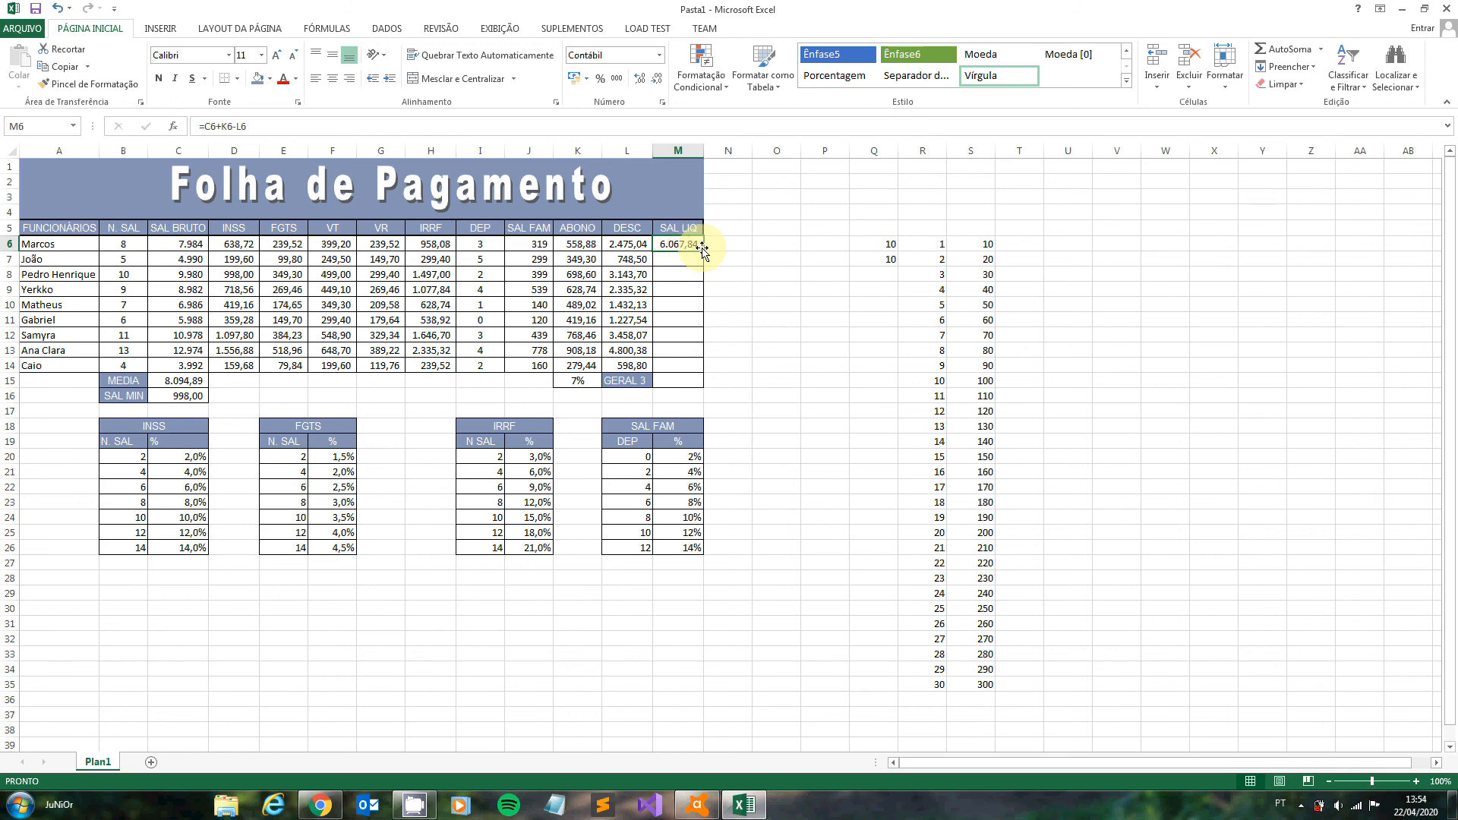
left_click_drag(702, 251, 706, 374)
left_click(729, 379)
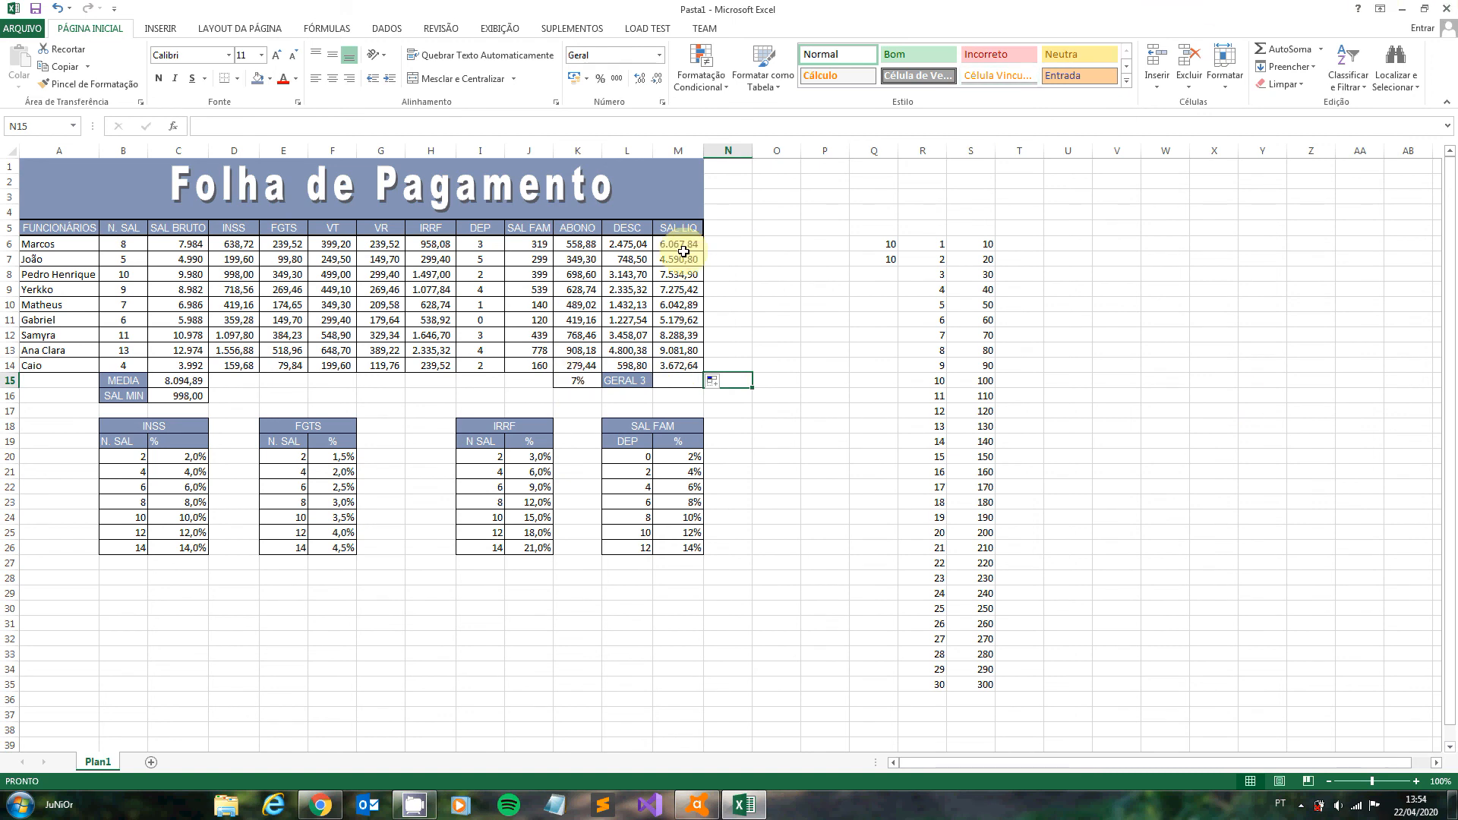
- Total the net salaries in M15 with =SOMA(M6:M14) and autofit the width of column M
left_click_drag(684, 251, 680, 378)
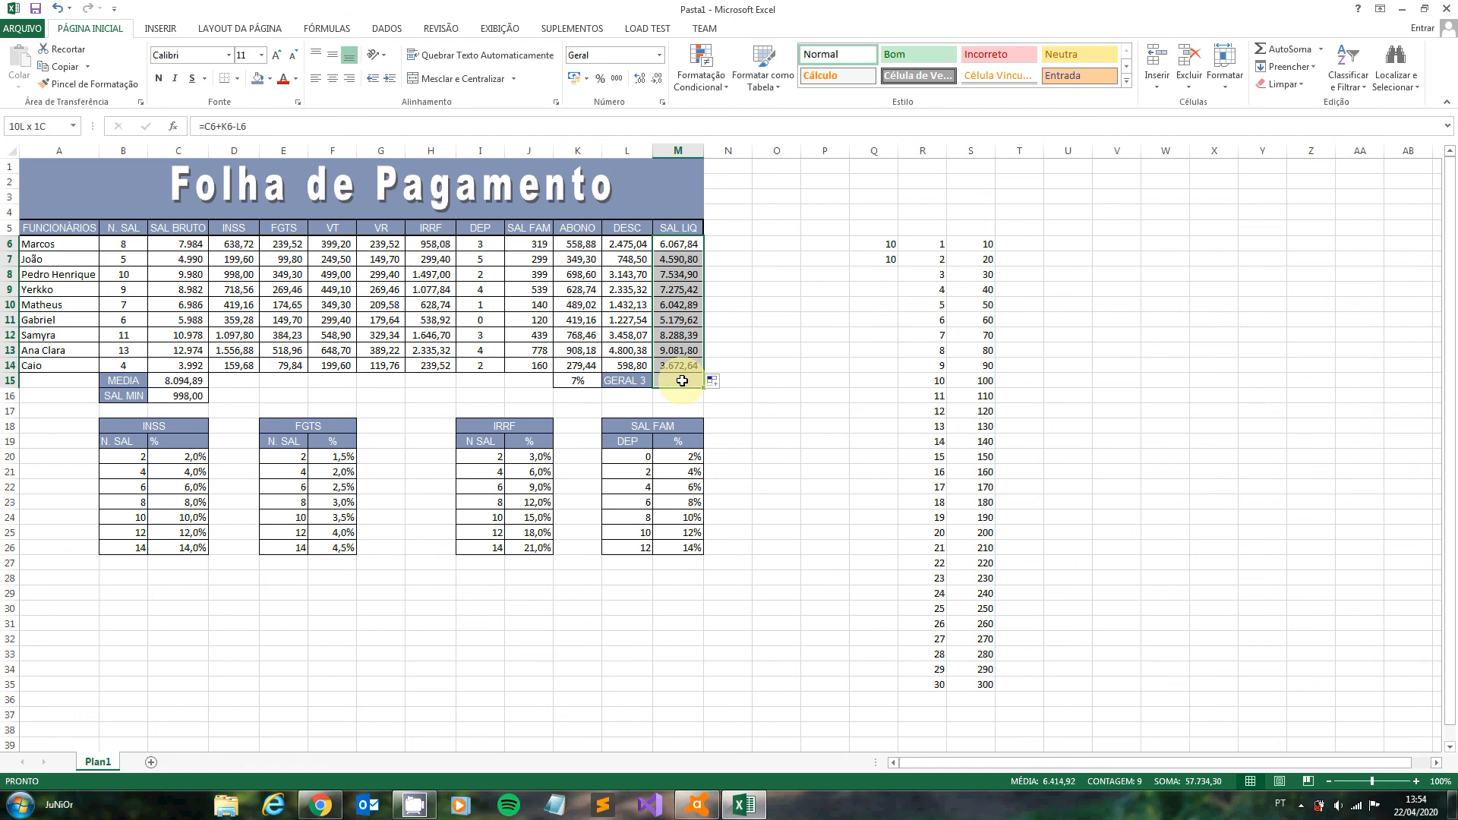
left_click(1265, 55)
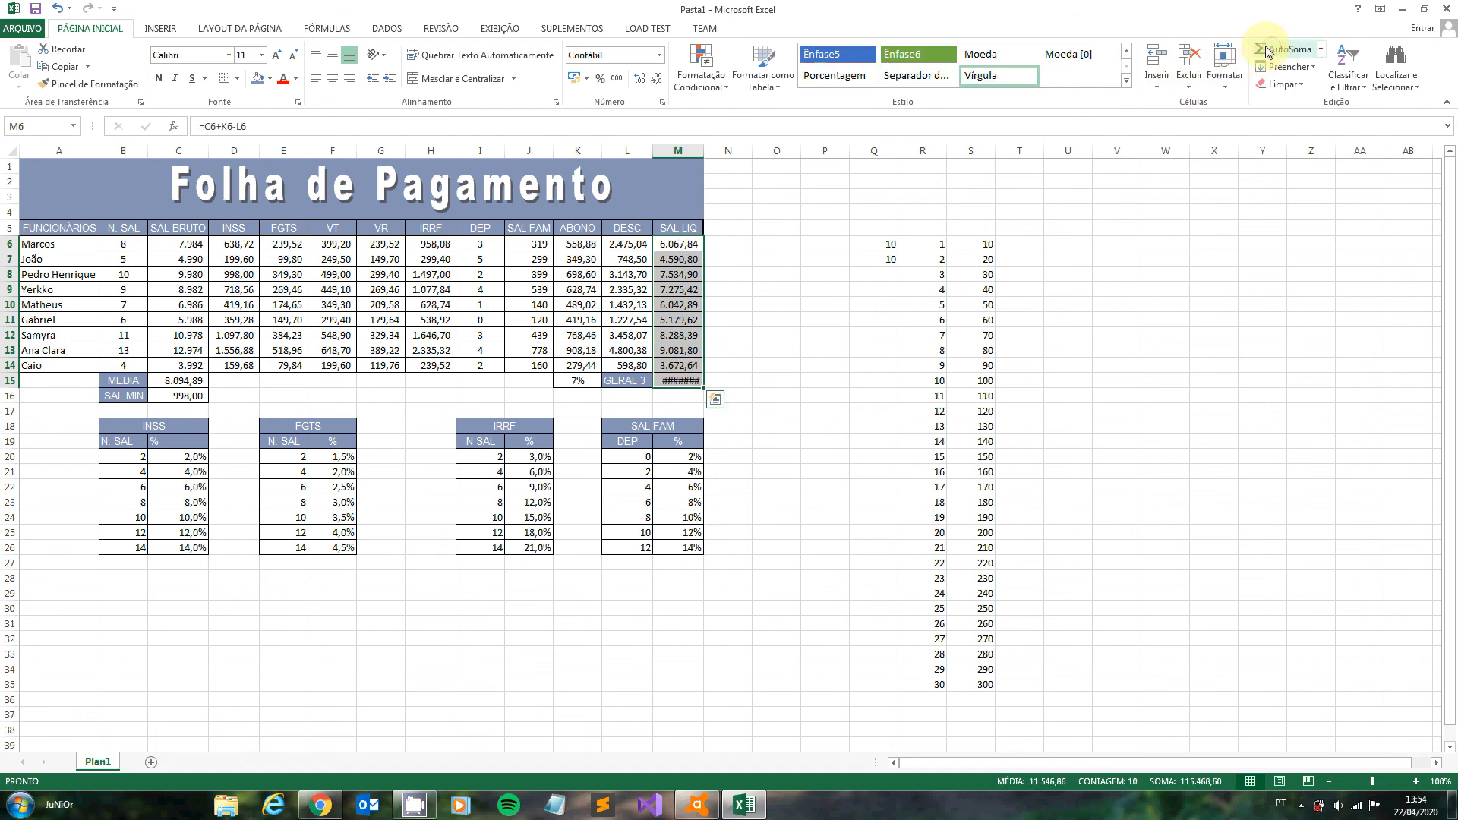
double_click(704, 149)
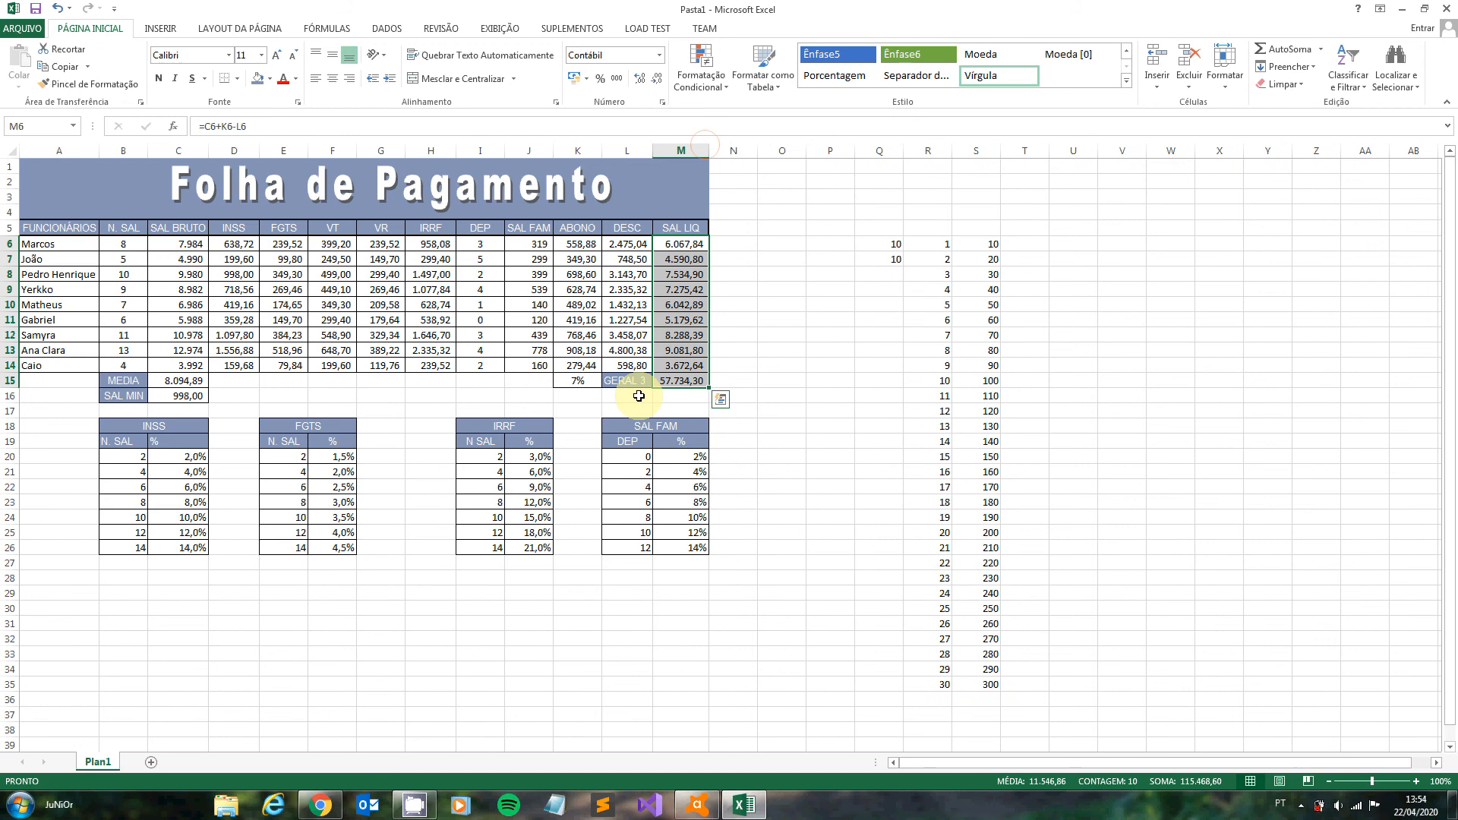
left_click(669, 381)
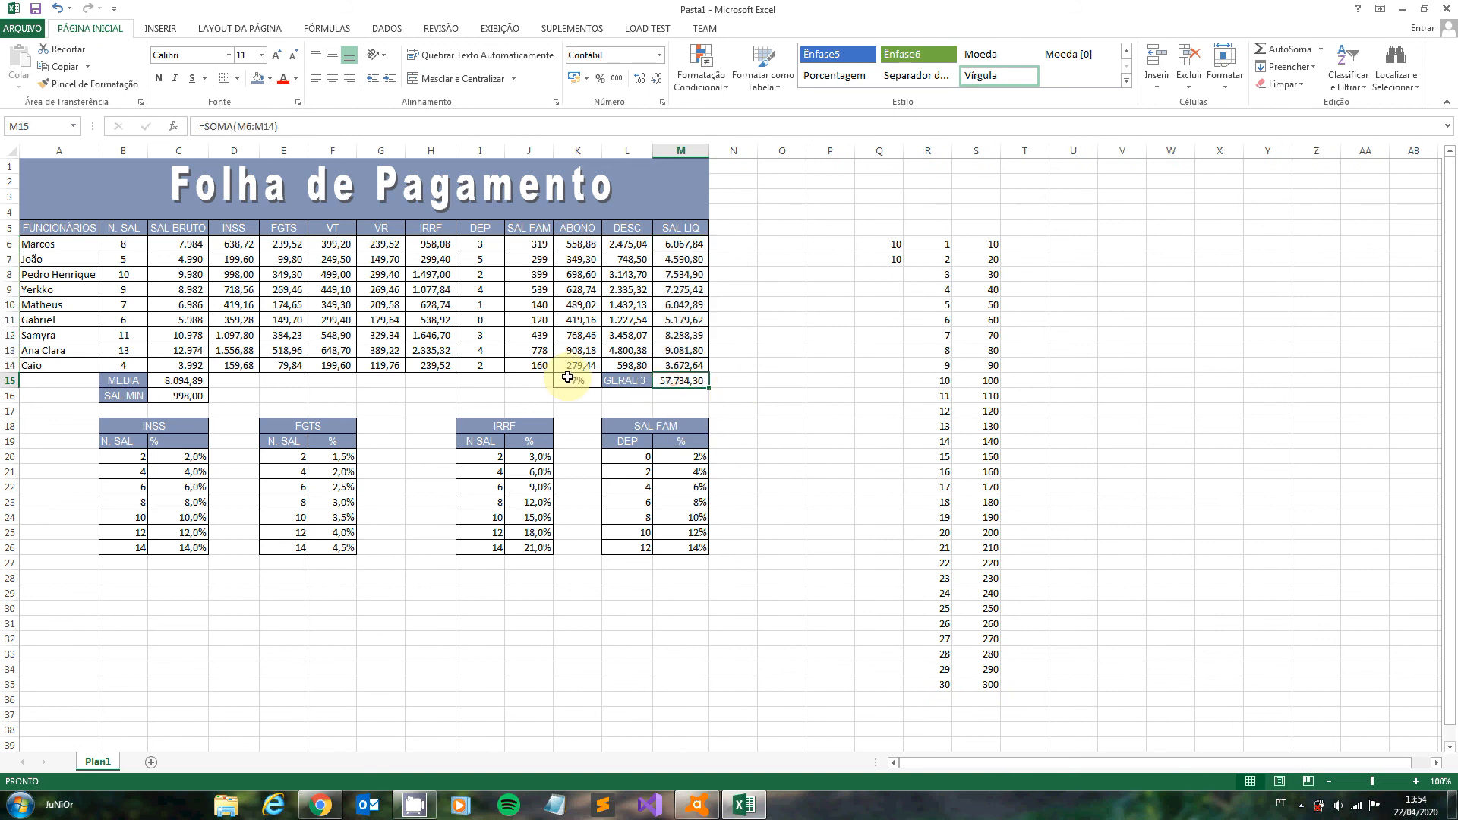
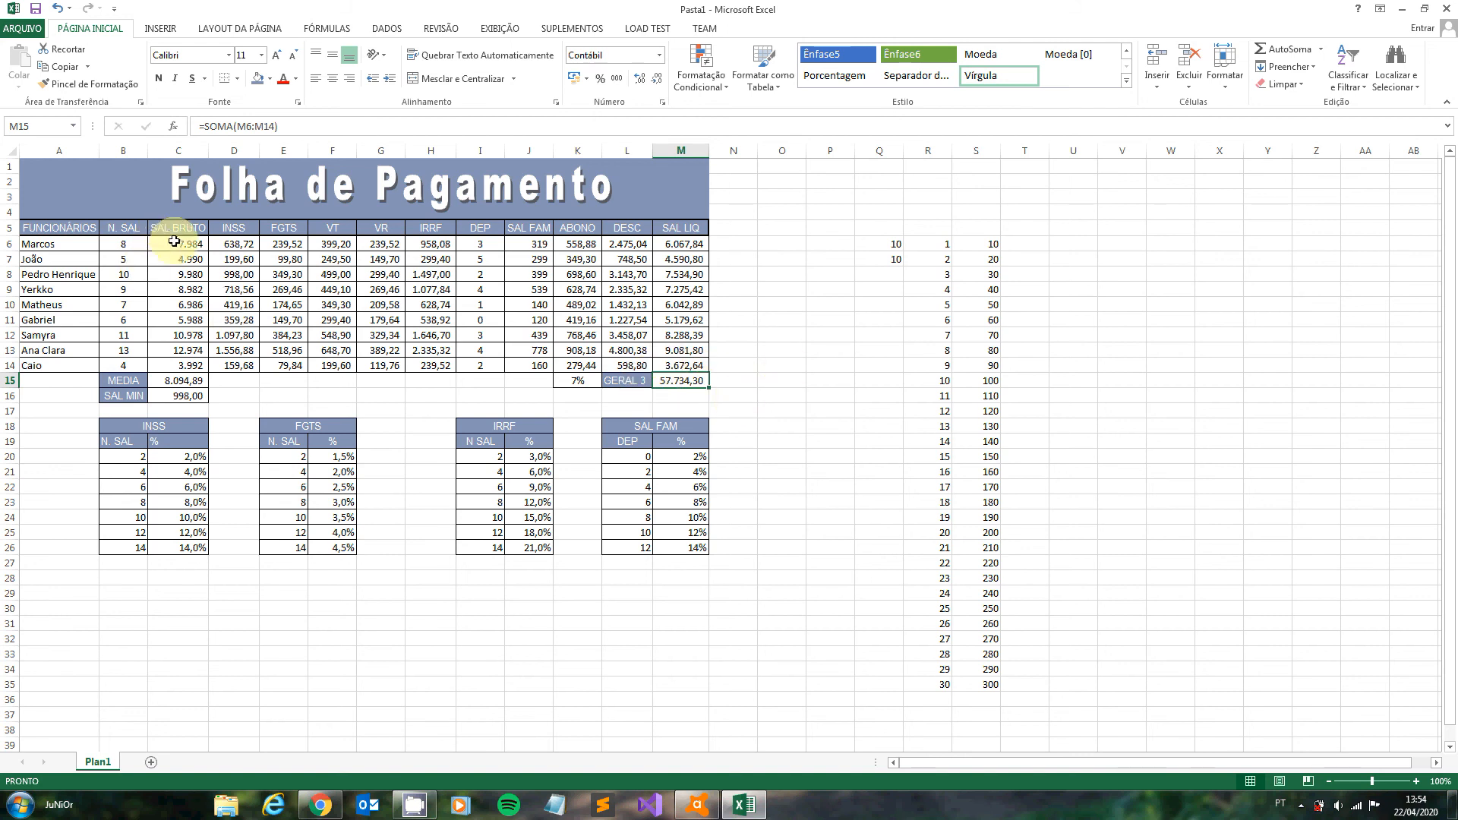
- Apply the R$ accounting number format to C6:H14, J6:M14 and the overall total in M15
left_click_drag(174, 241, 430, 368)
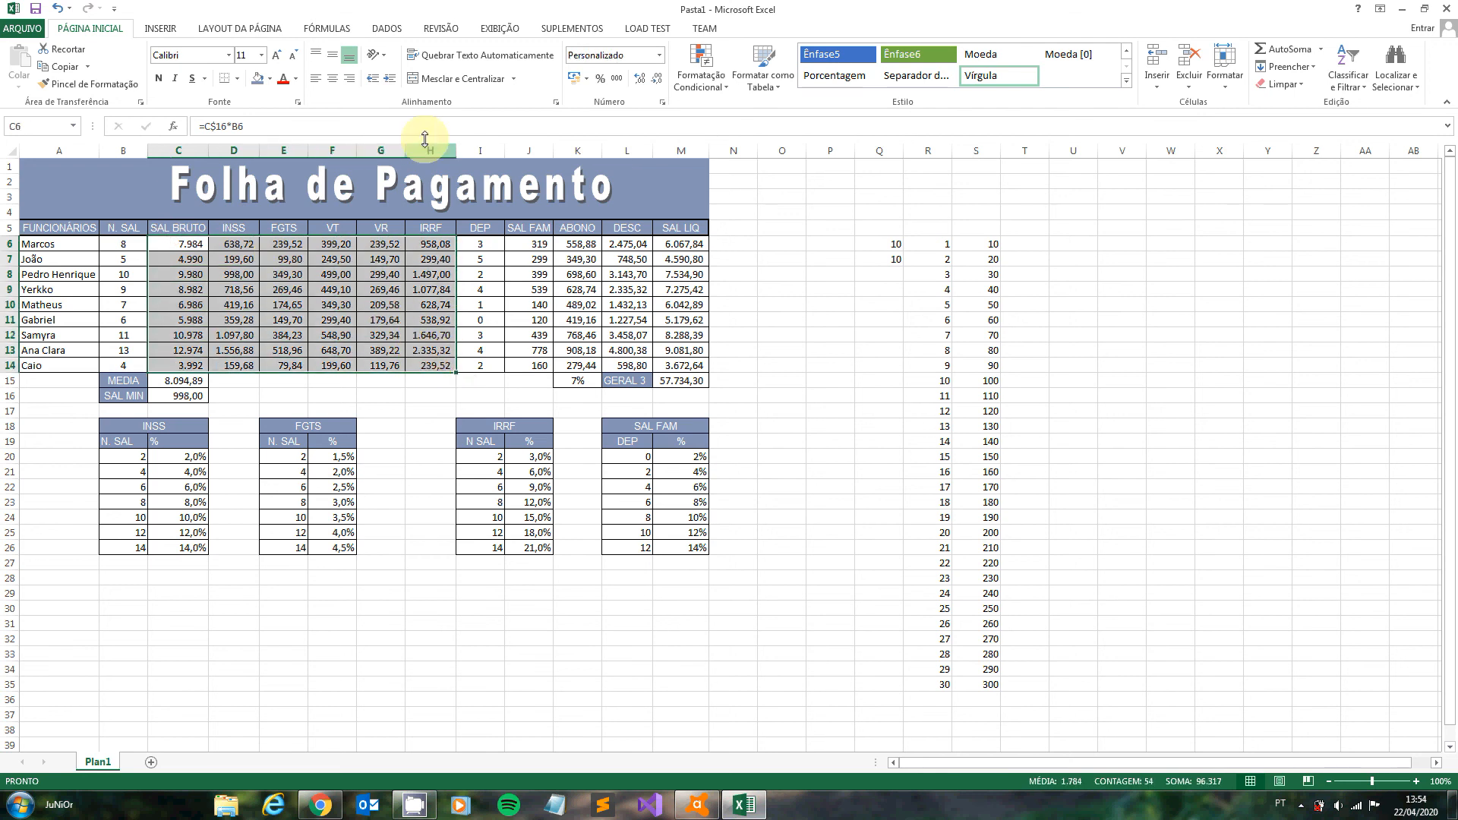
left_click(575, 77)
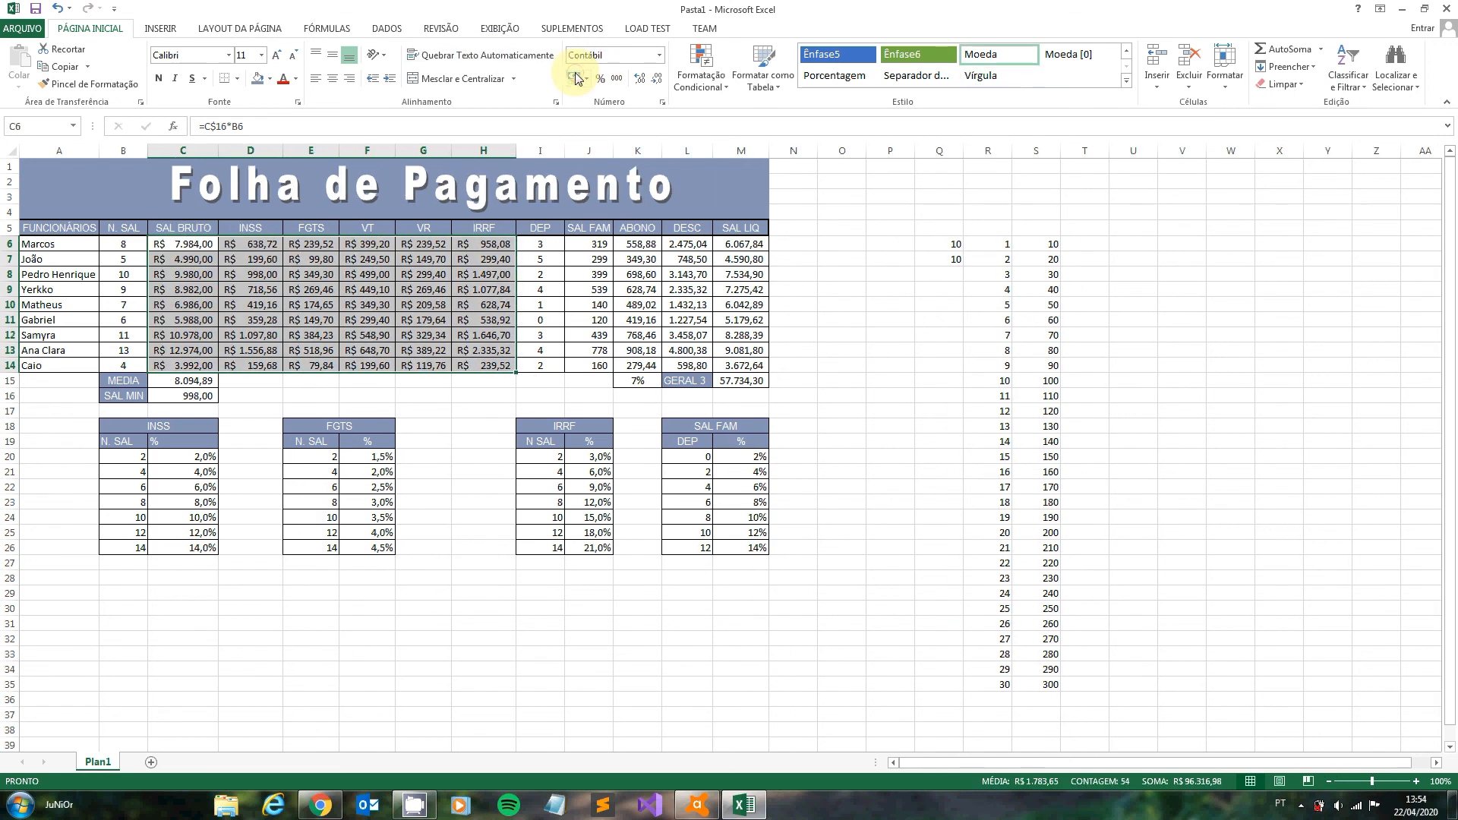
left_click_drag(601, 245, 753, 362)
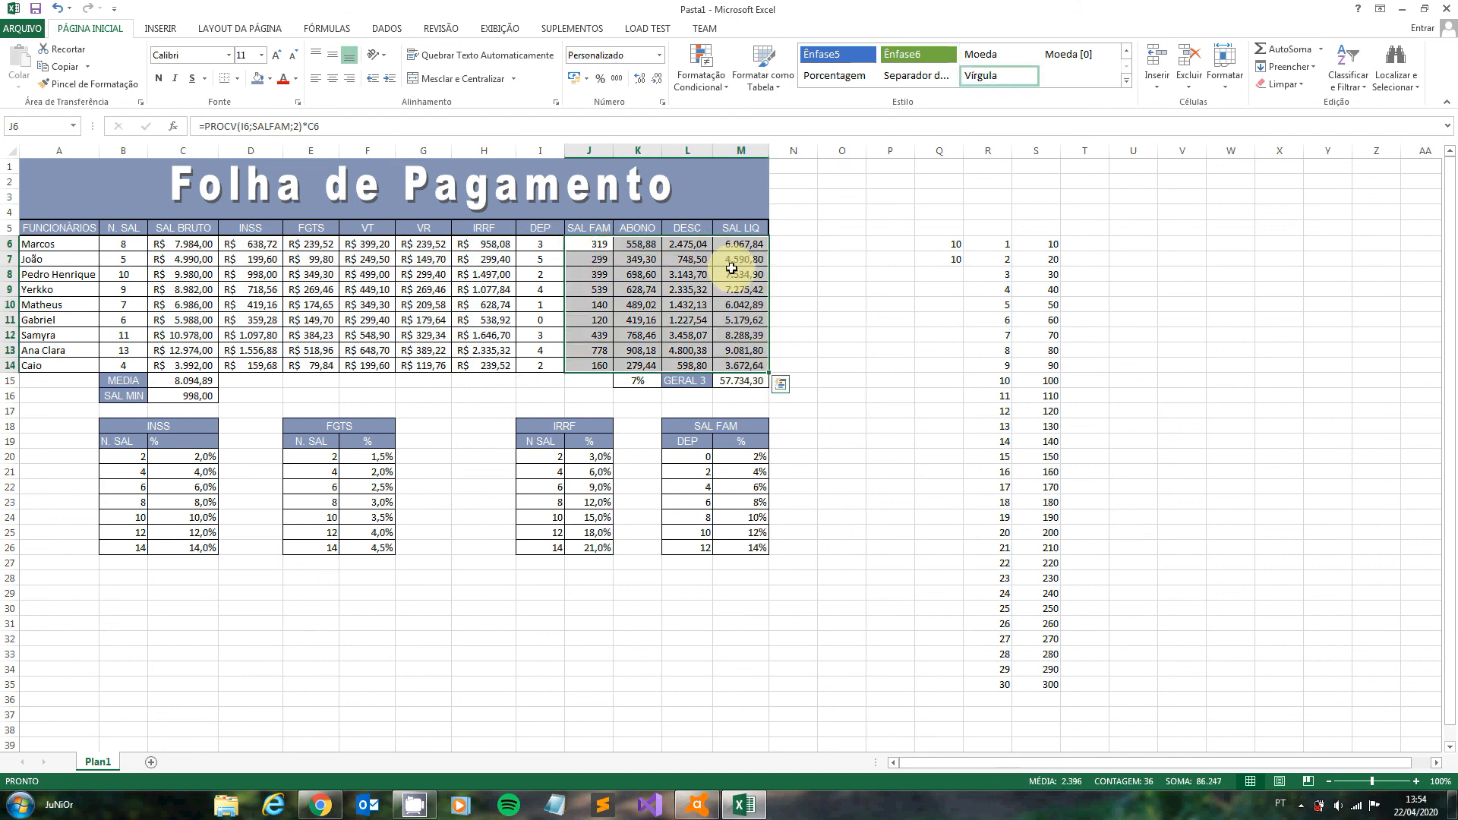
left_click(576, 77)
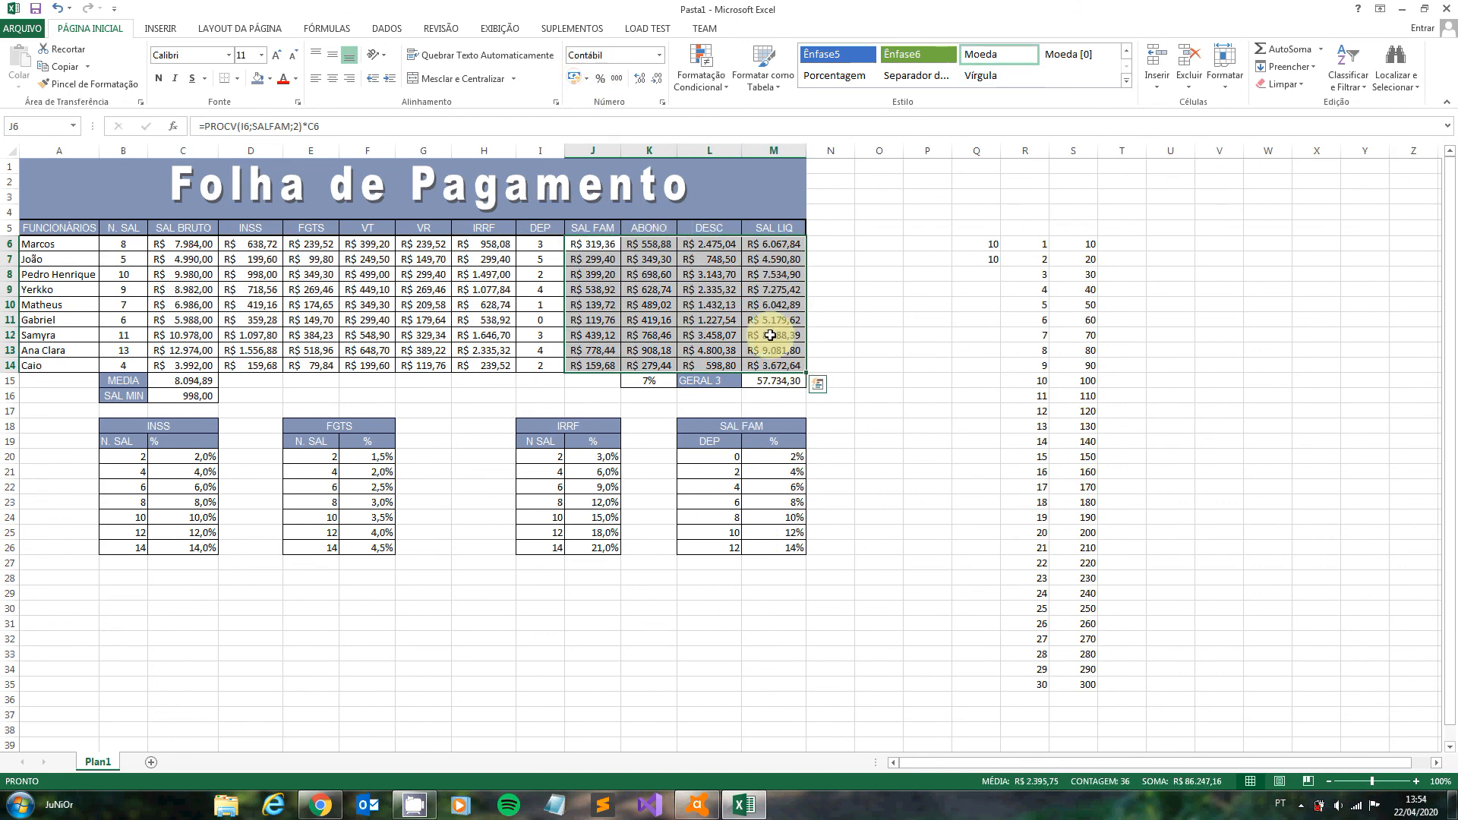
left_click(774, 380)
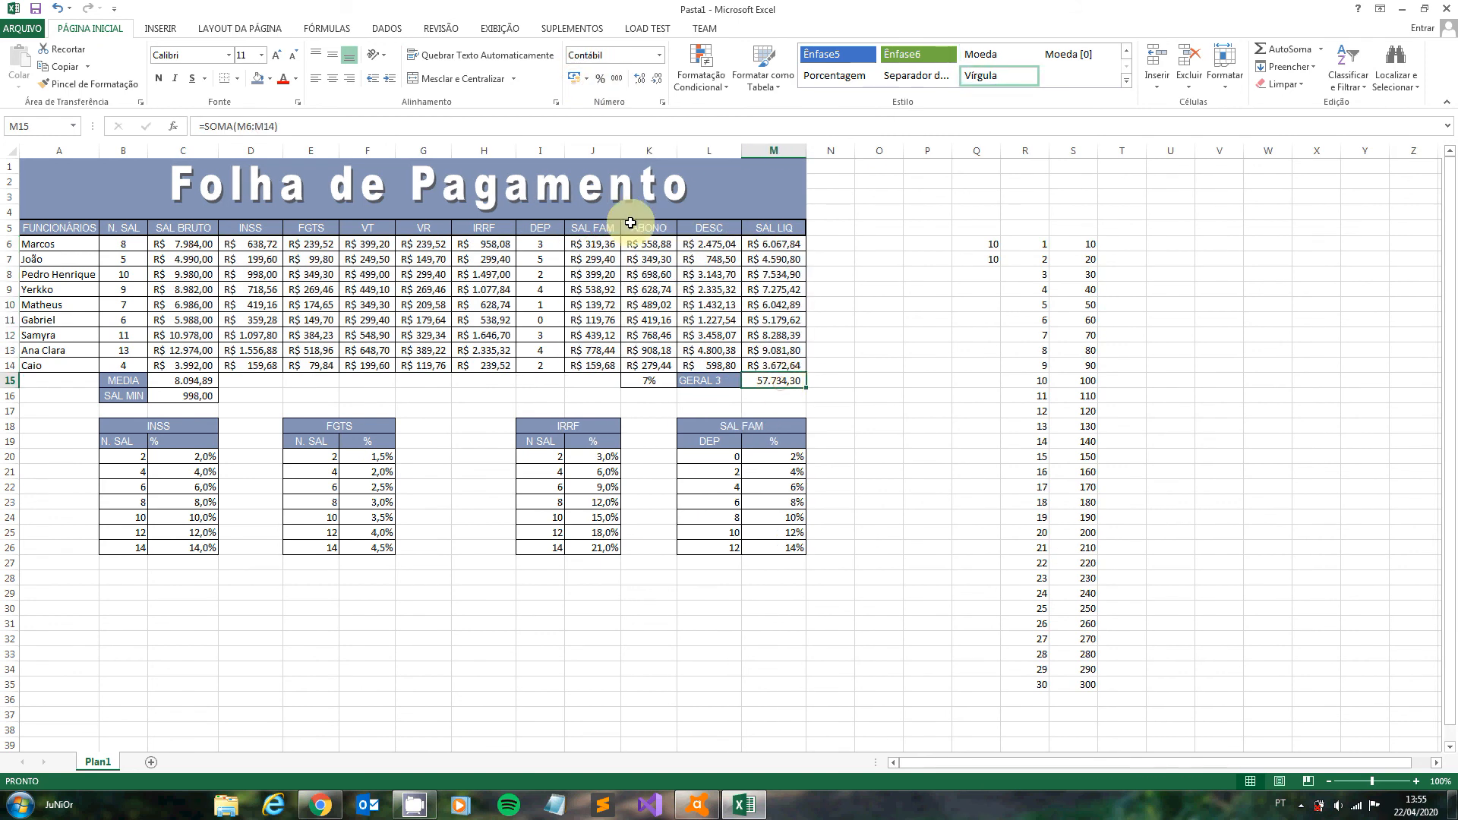
left_click(574, 78)
left_click(614, 627)
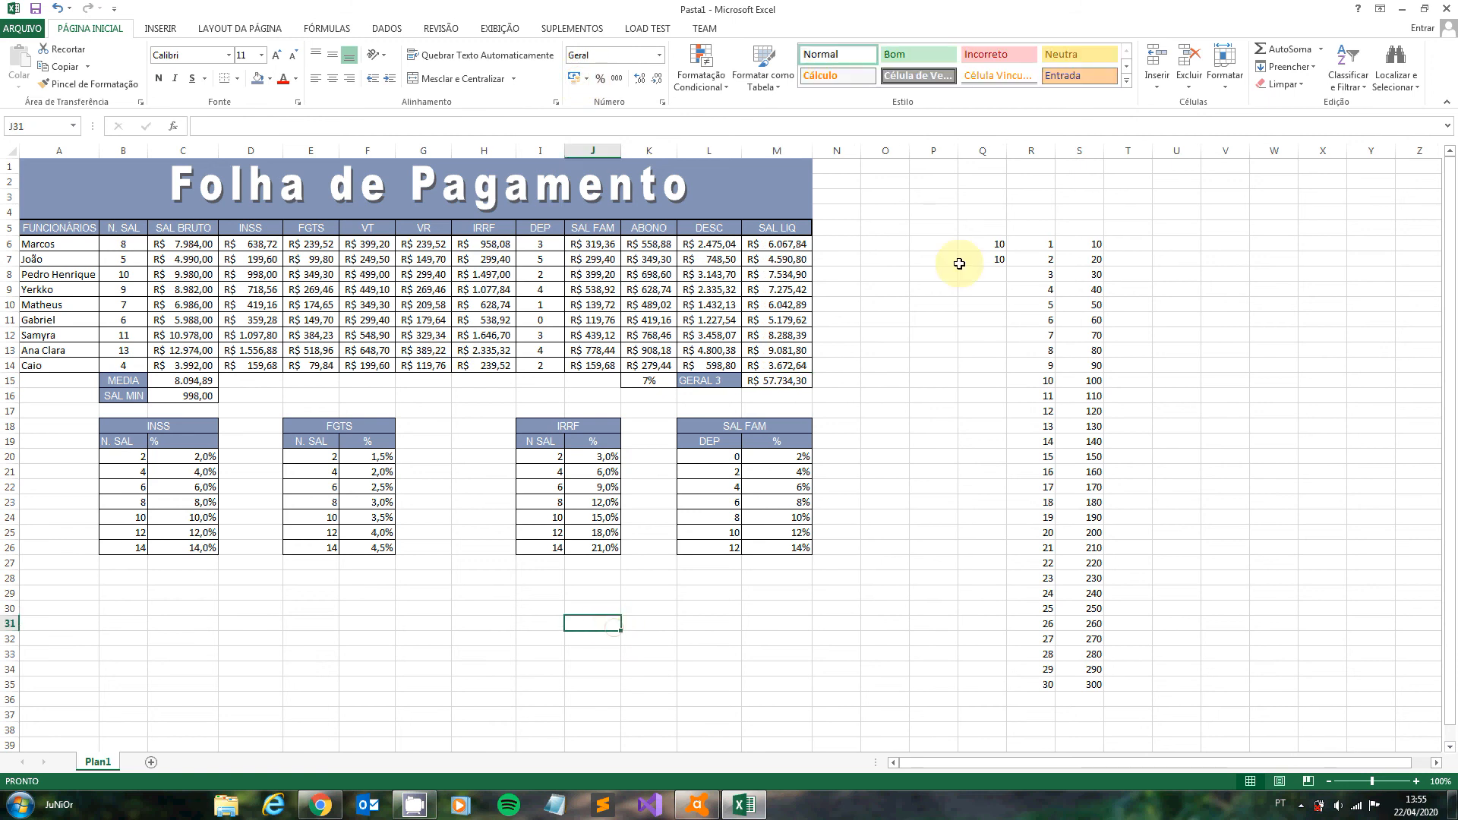
- Clear the leftover practice numbers in Q6:S35 beside the payroll table
left_click_drag(978, 246, 1088, 694)
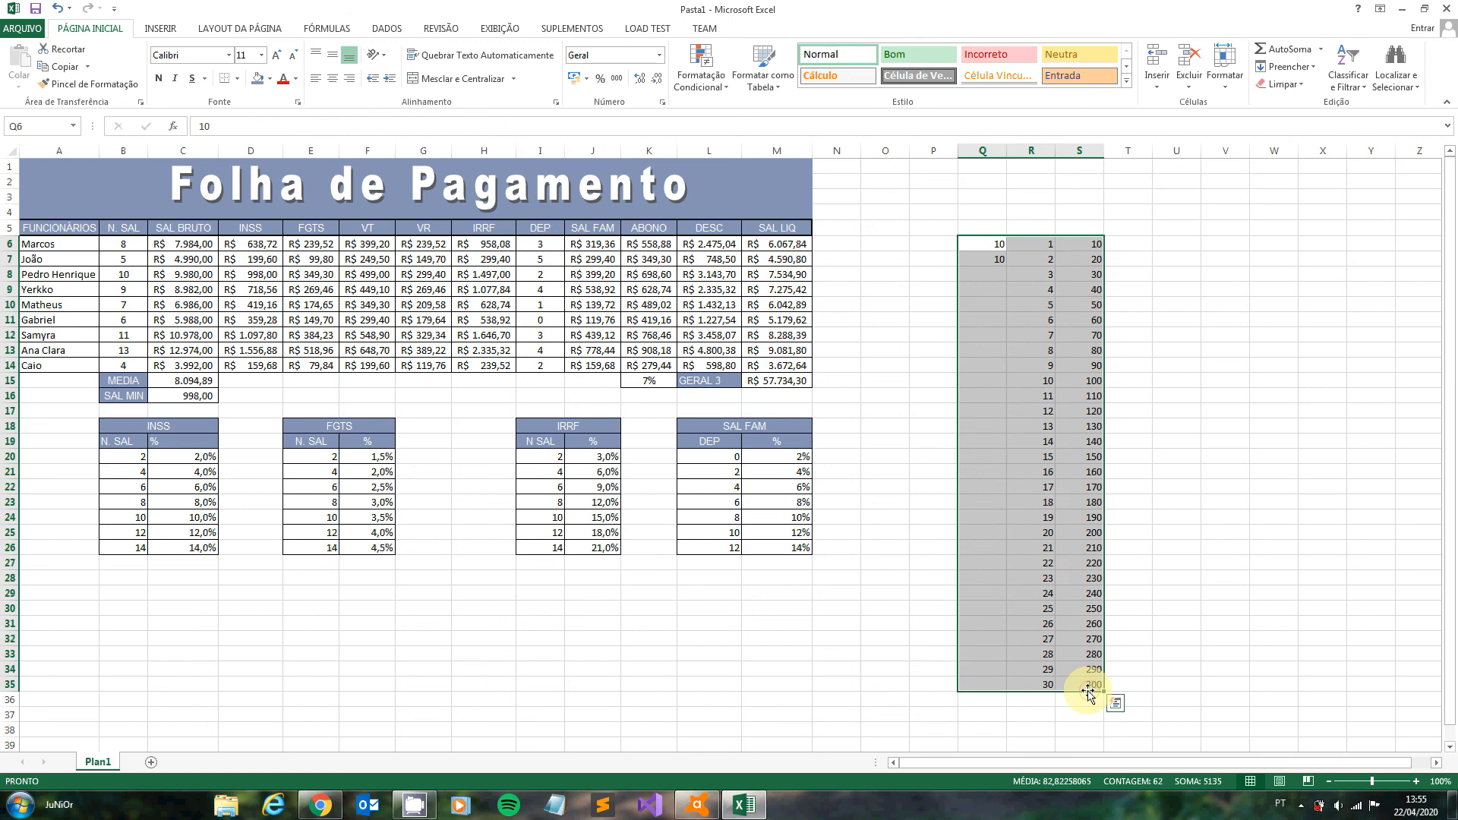
key("Delete")
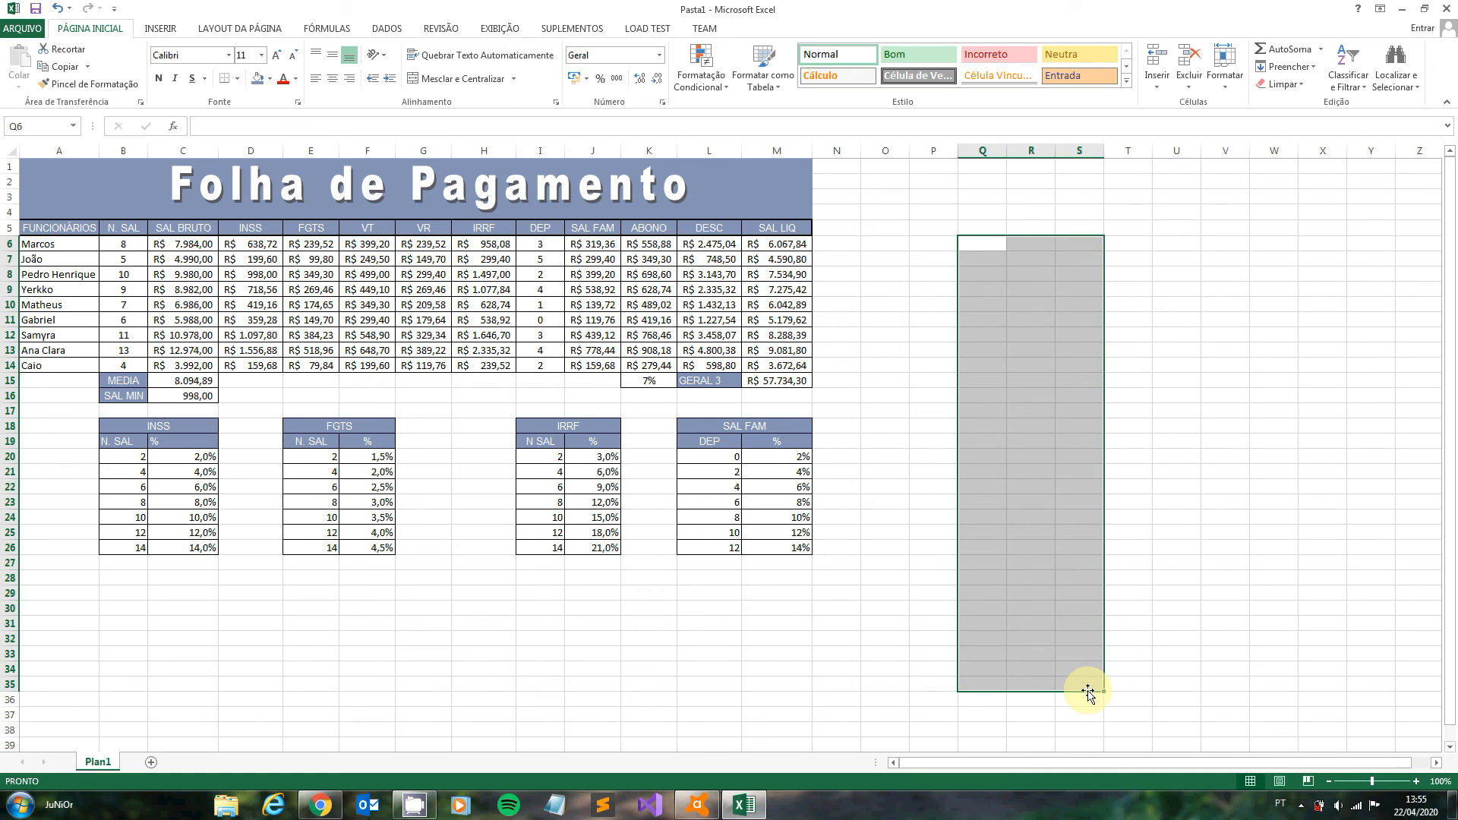
left_click(899, 257)
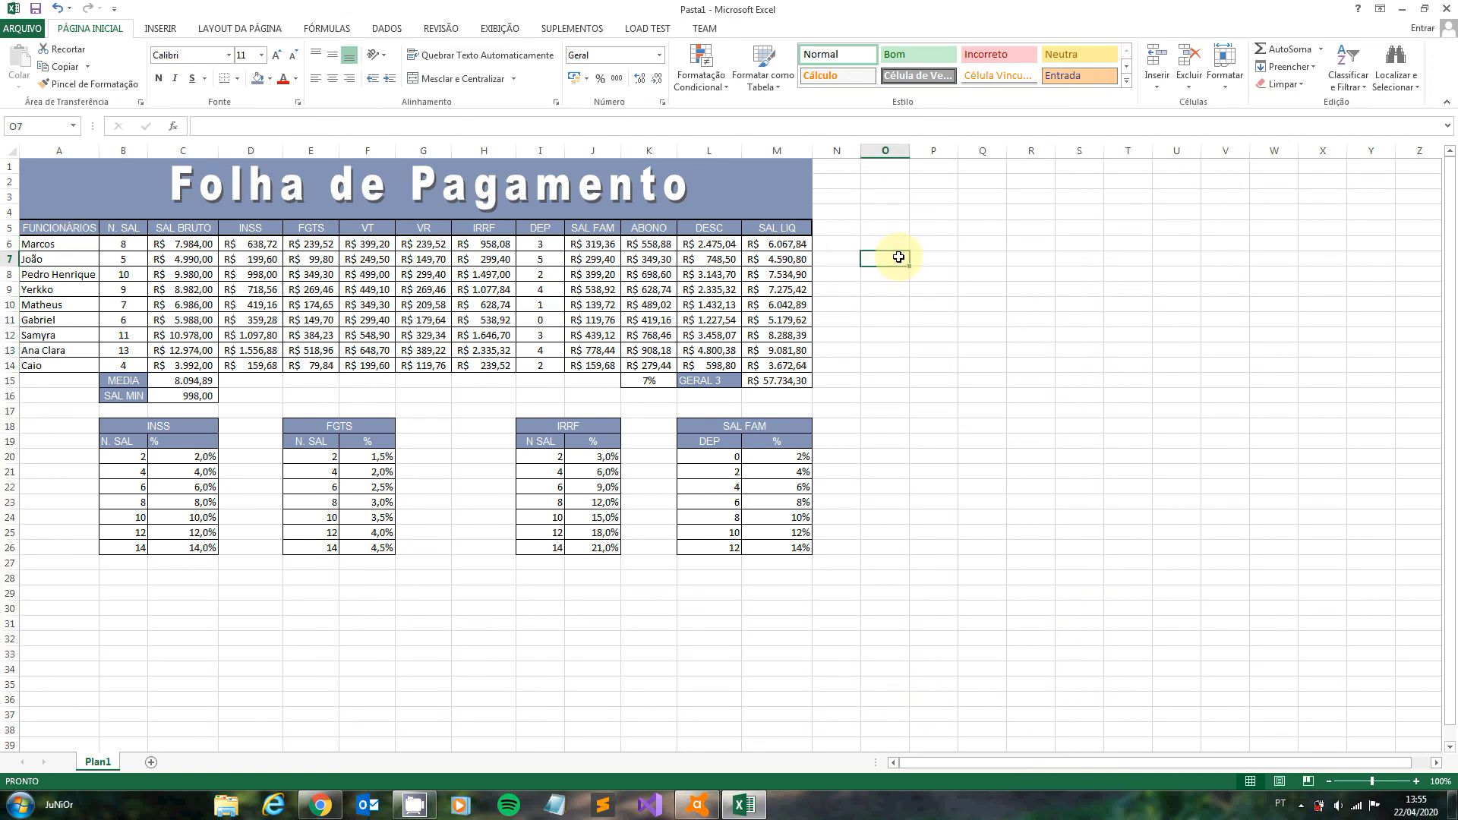
left_click_drag(68, 227, 71, 365)
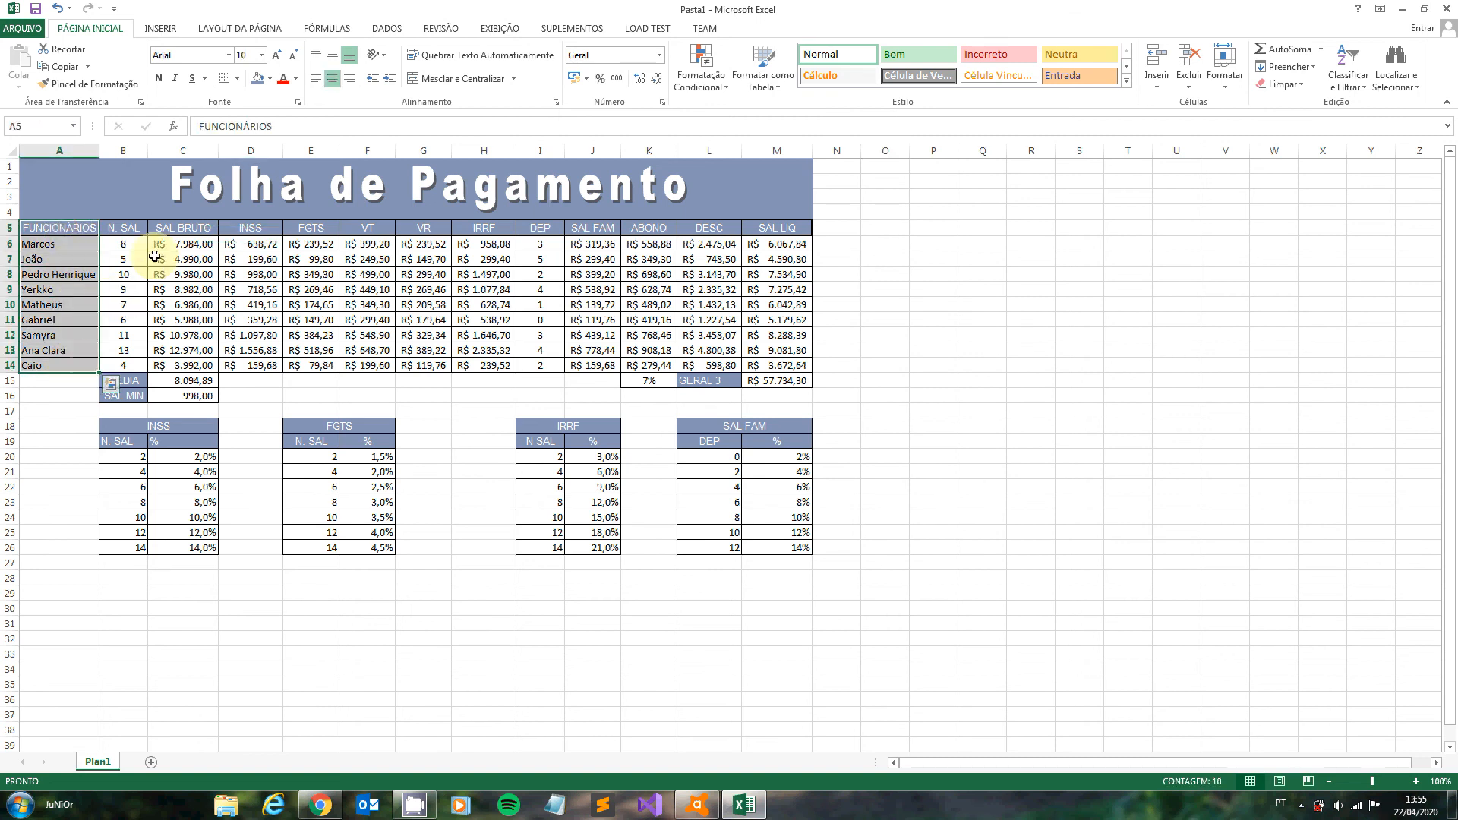
key("ctrl+q")
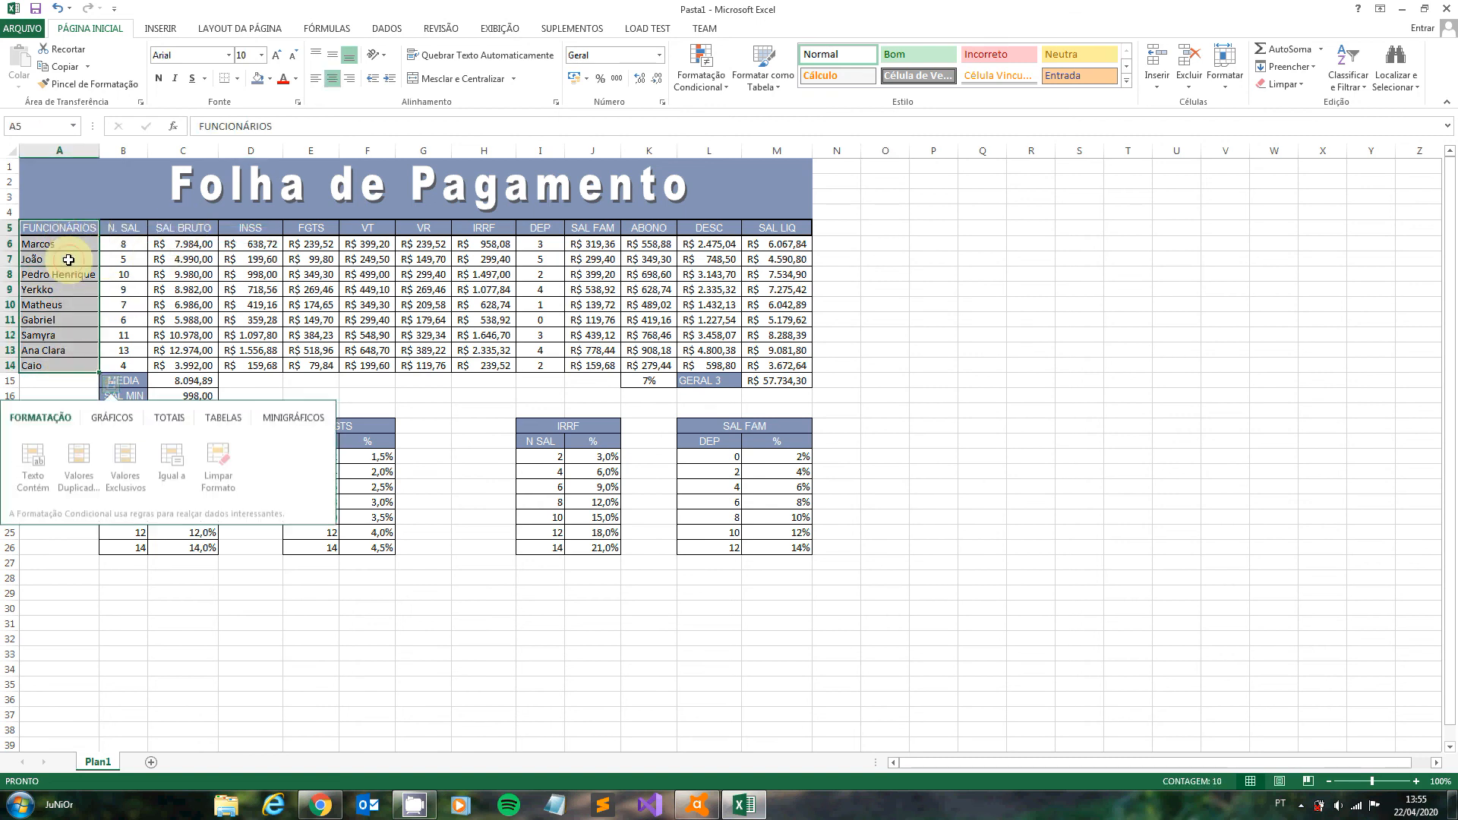
left_click(66, 259)
- Insert a clustered bar chart from A5:A14 and C5:C14 with one series per employee, and place it beside the payroll table
left_click(64, 229)
left_click_drag(64, 238, 67, 354)
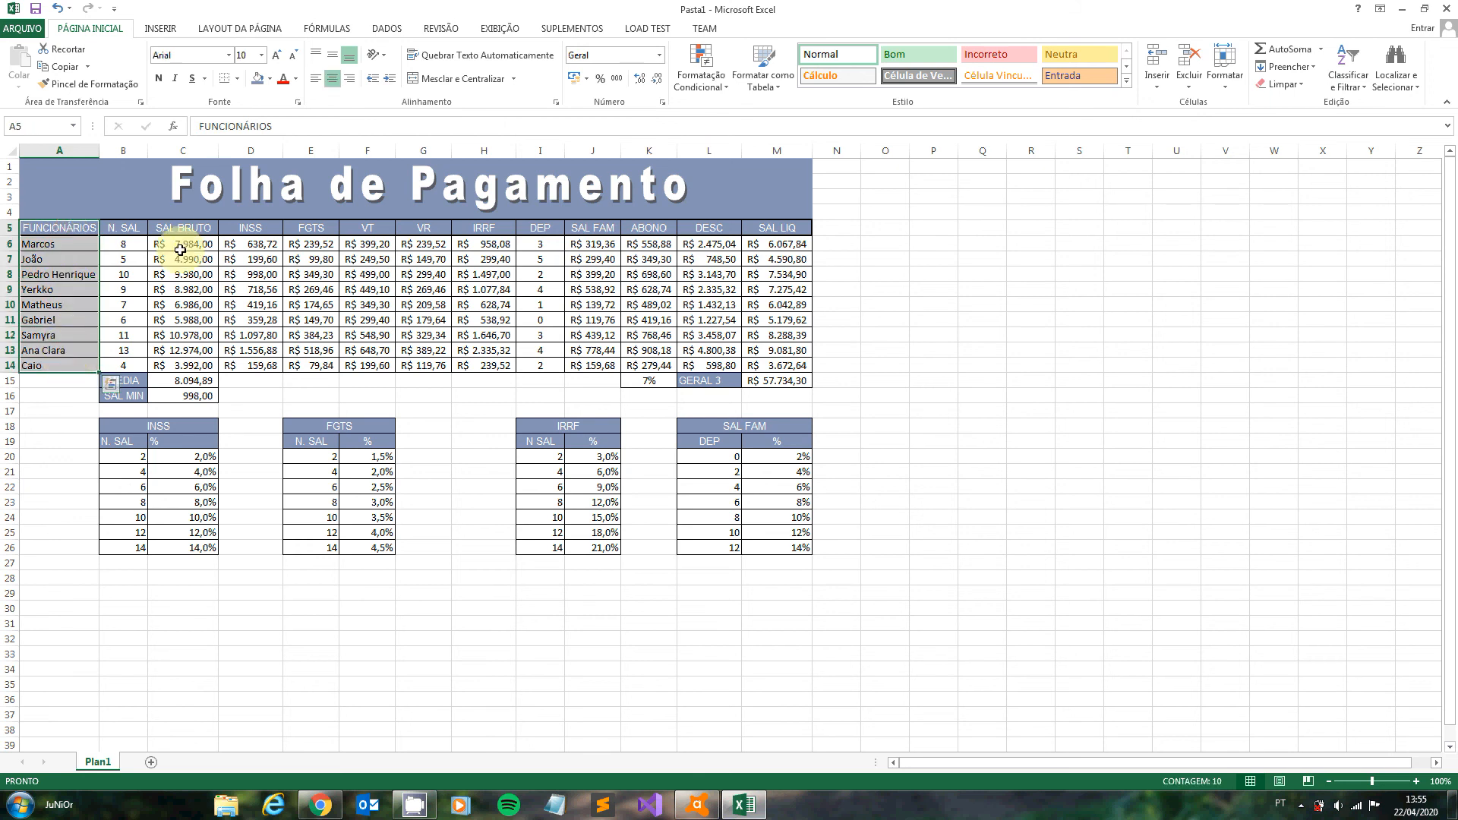
left_click_drag(194, 228, 195, 363)
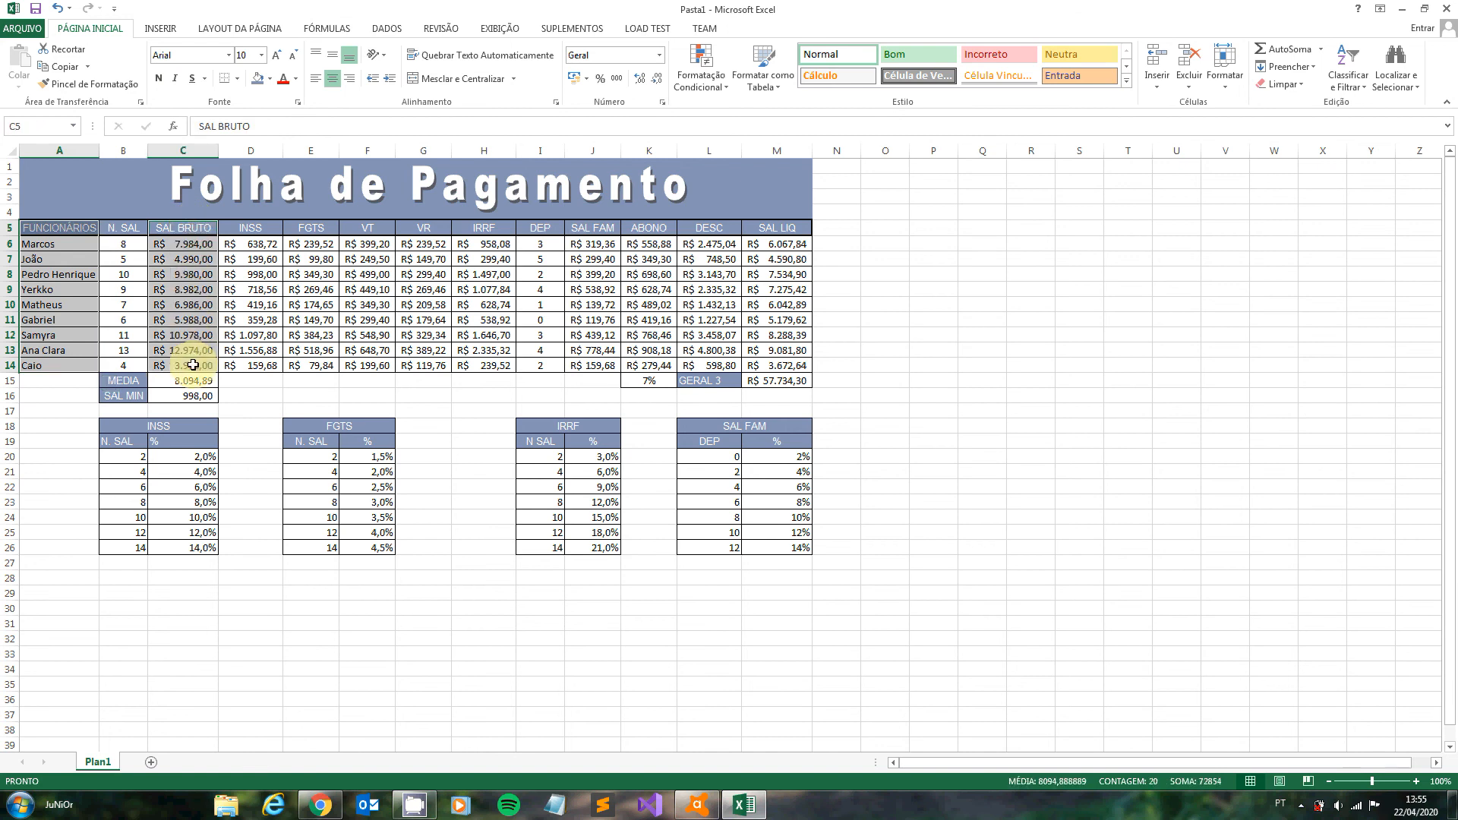
left_click(162, 29)
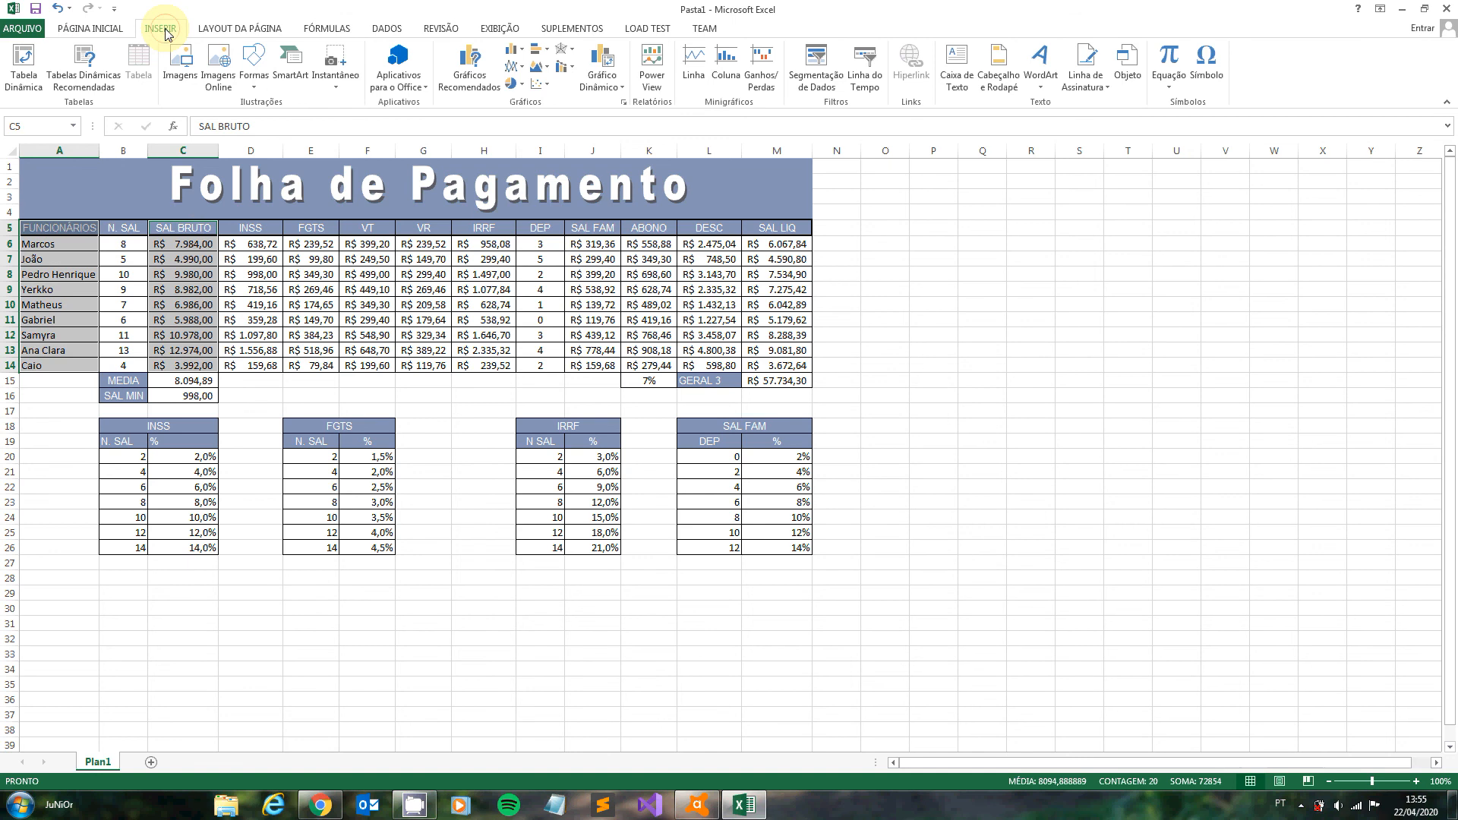
left_click(463, 83)
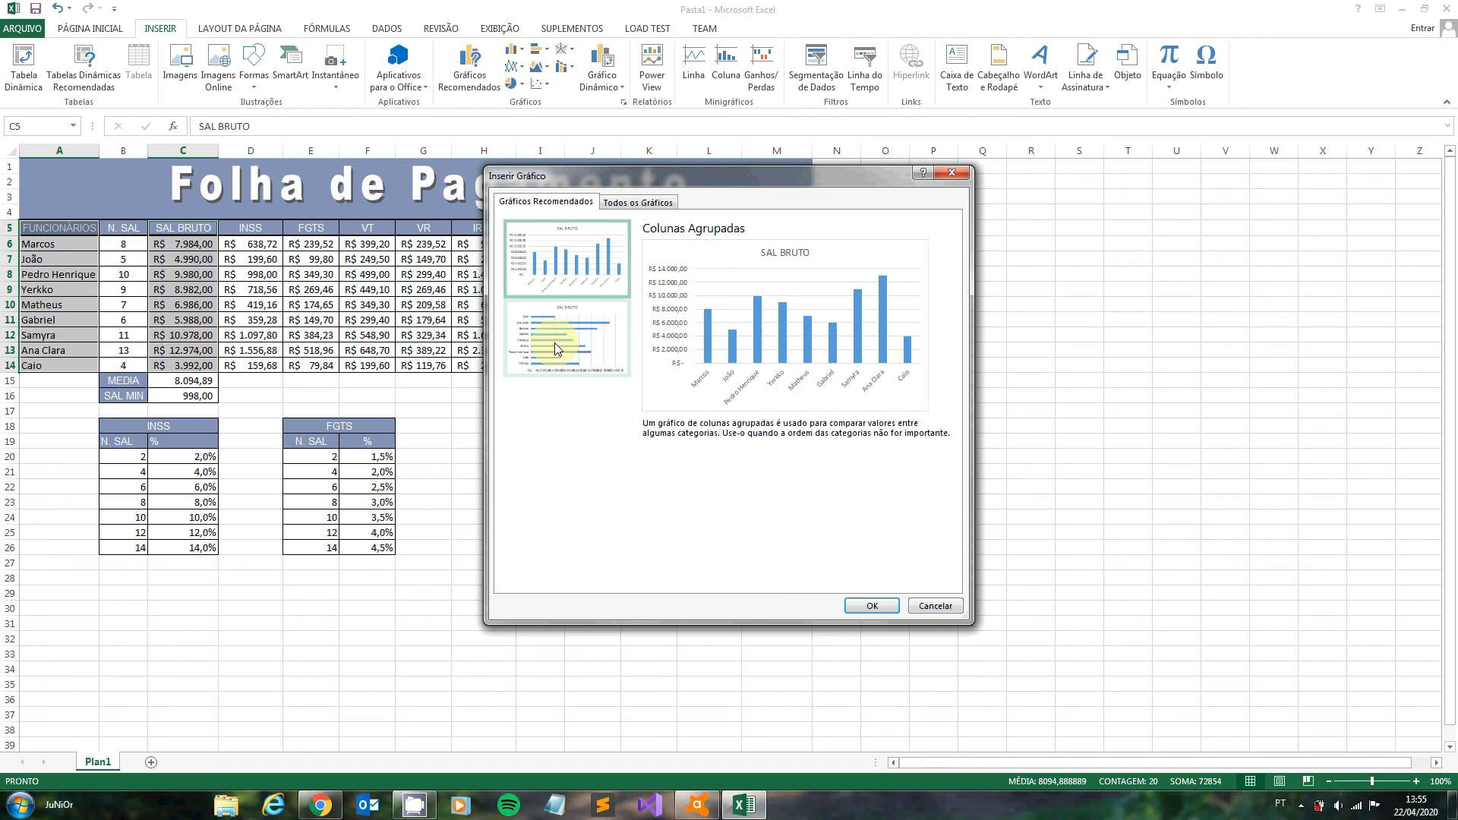
left_click(629, 207)
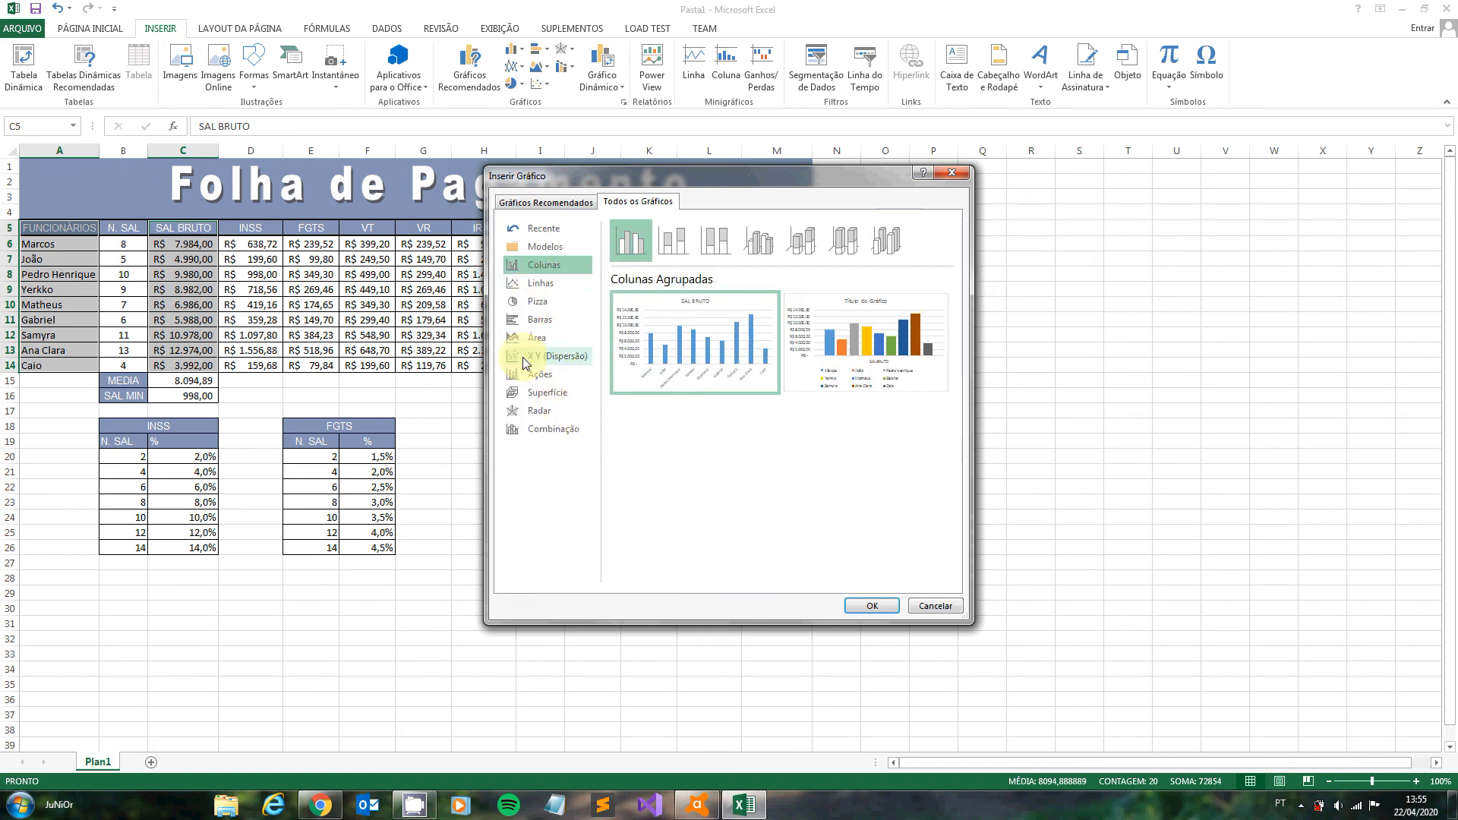
left_click(531, 320)
mouse_move(813, 372)
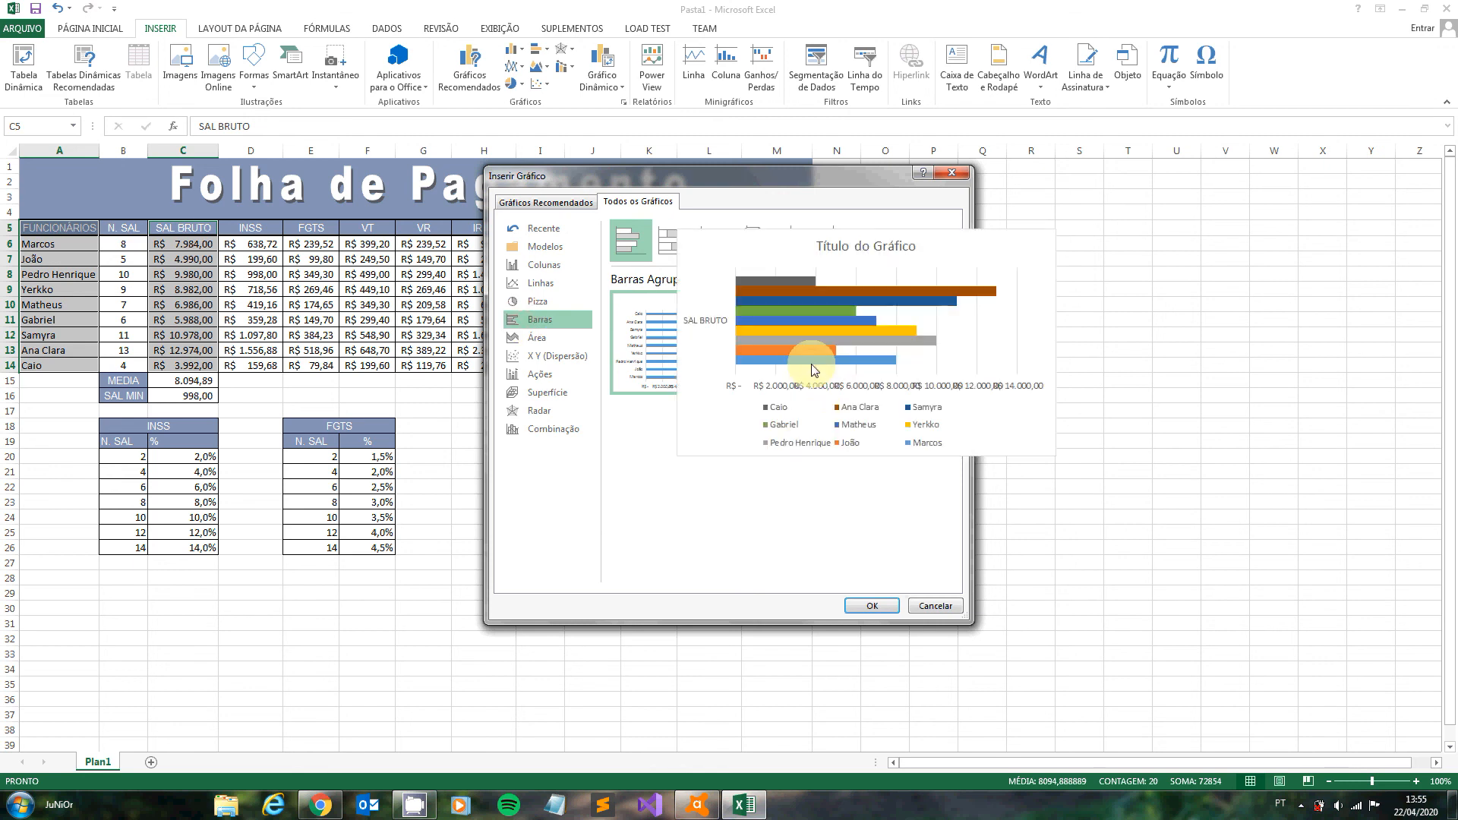
double_click(812, 370)
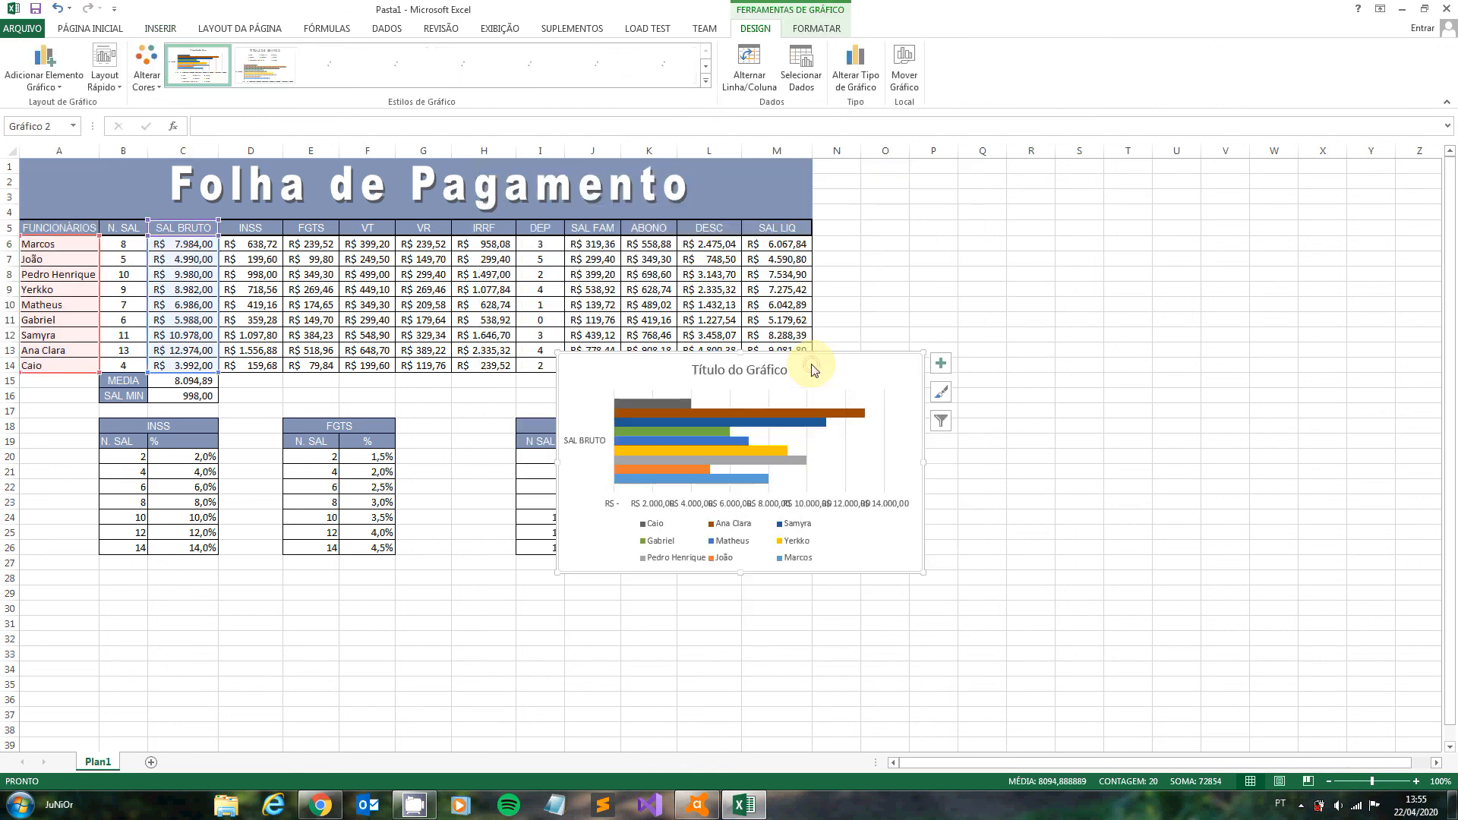
mouse_move(813, 369)
left_mouse_down()
mouse_move(966, 374)
mouse_move(1098, 312)
mouse_move(1188, 231)
mouse_move(1154, 205)
mouse_move(1153, 217)
left_mouse_up()
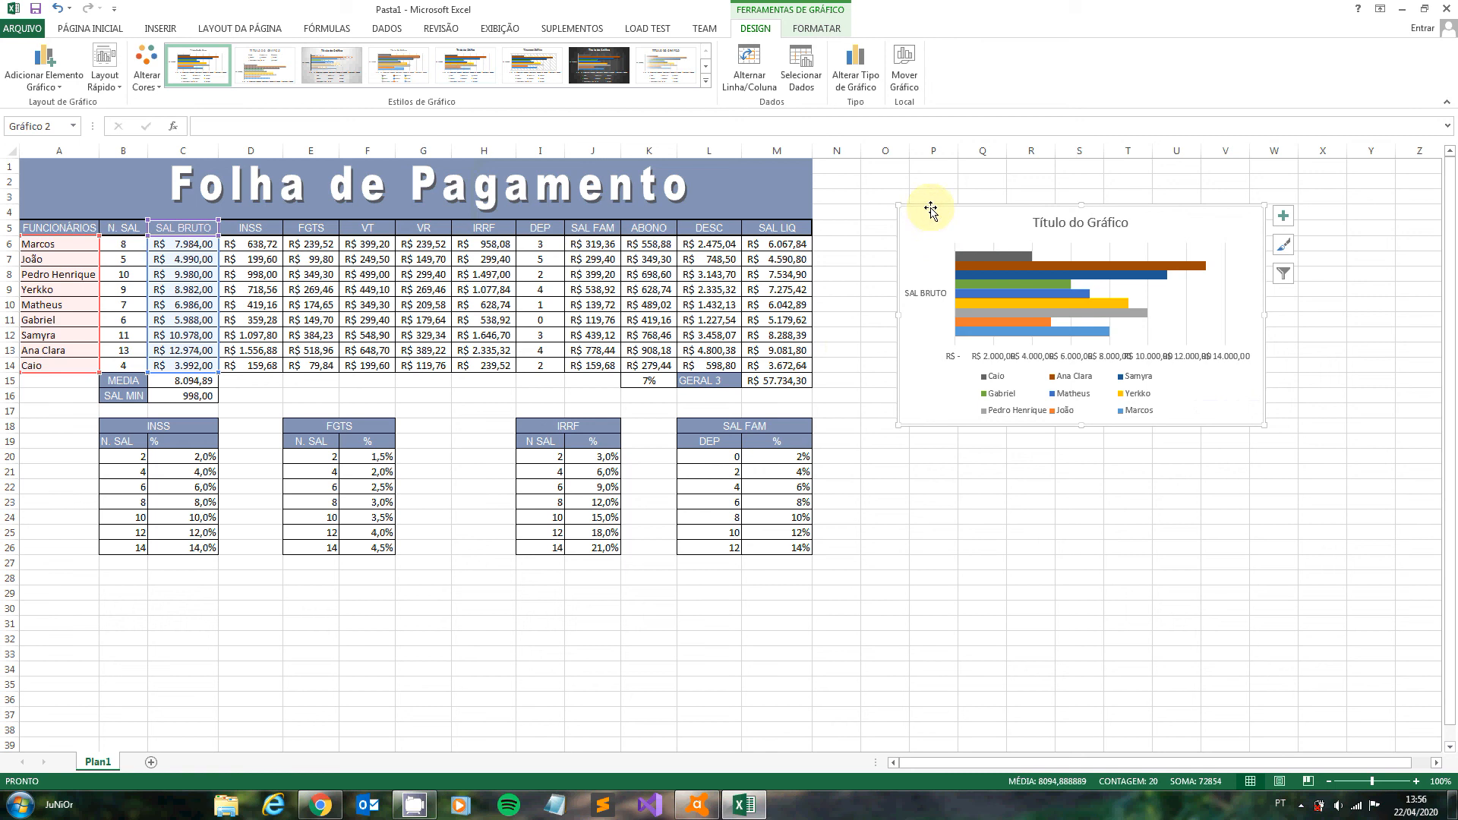
- Cut the SAL BRUTO chart from the payroll sheet and add a new worksheet
key("Delete")
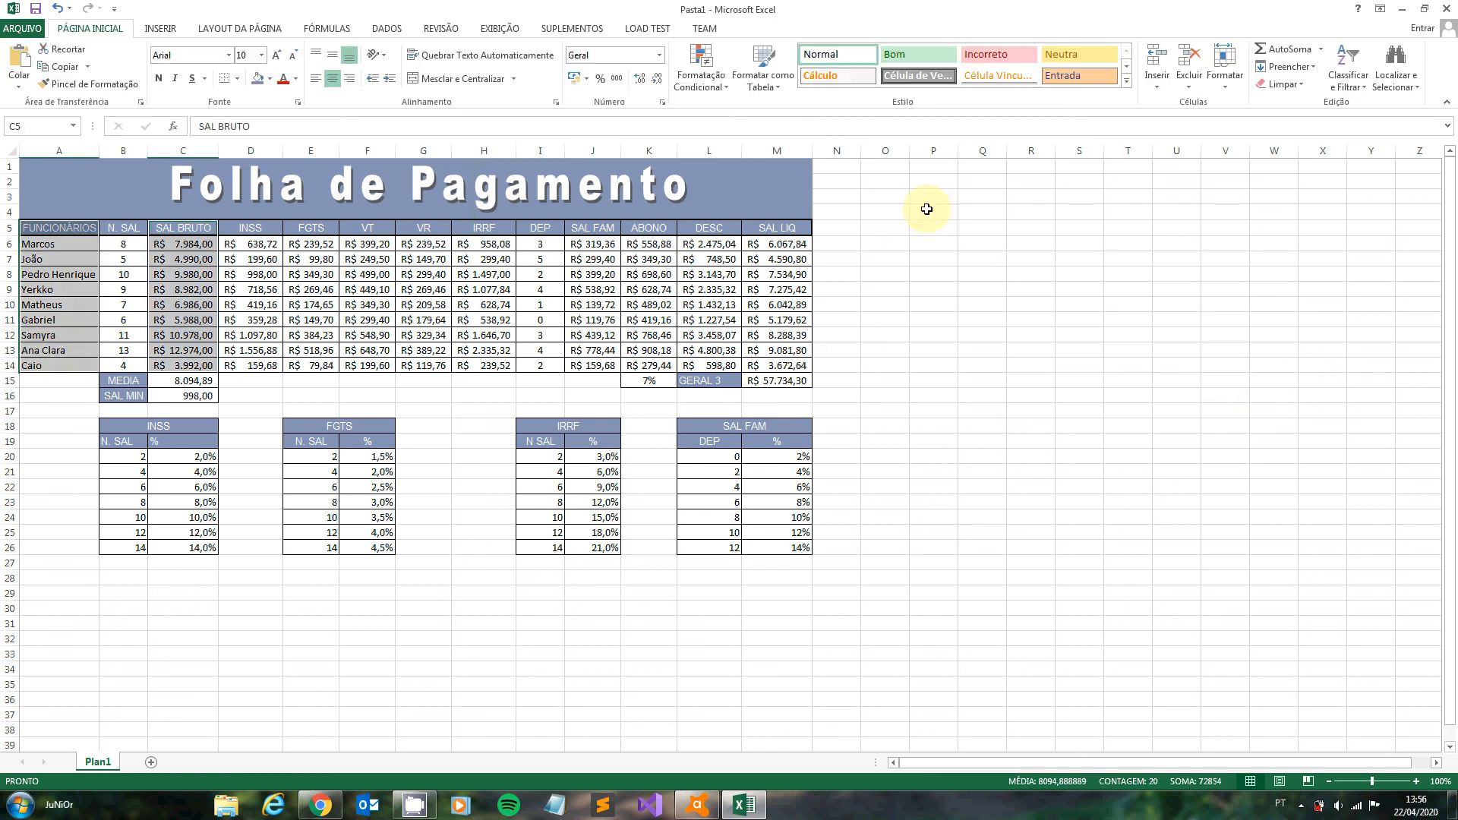
left_click(151, 762)
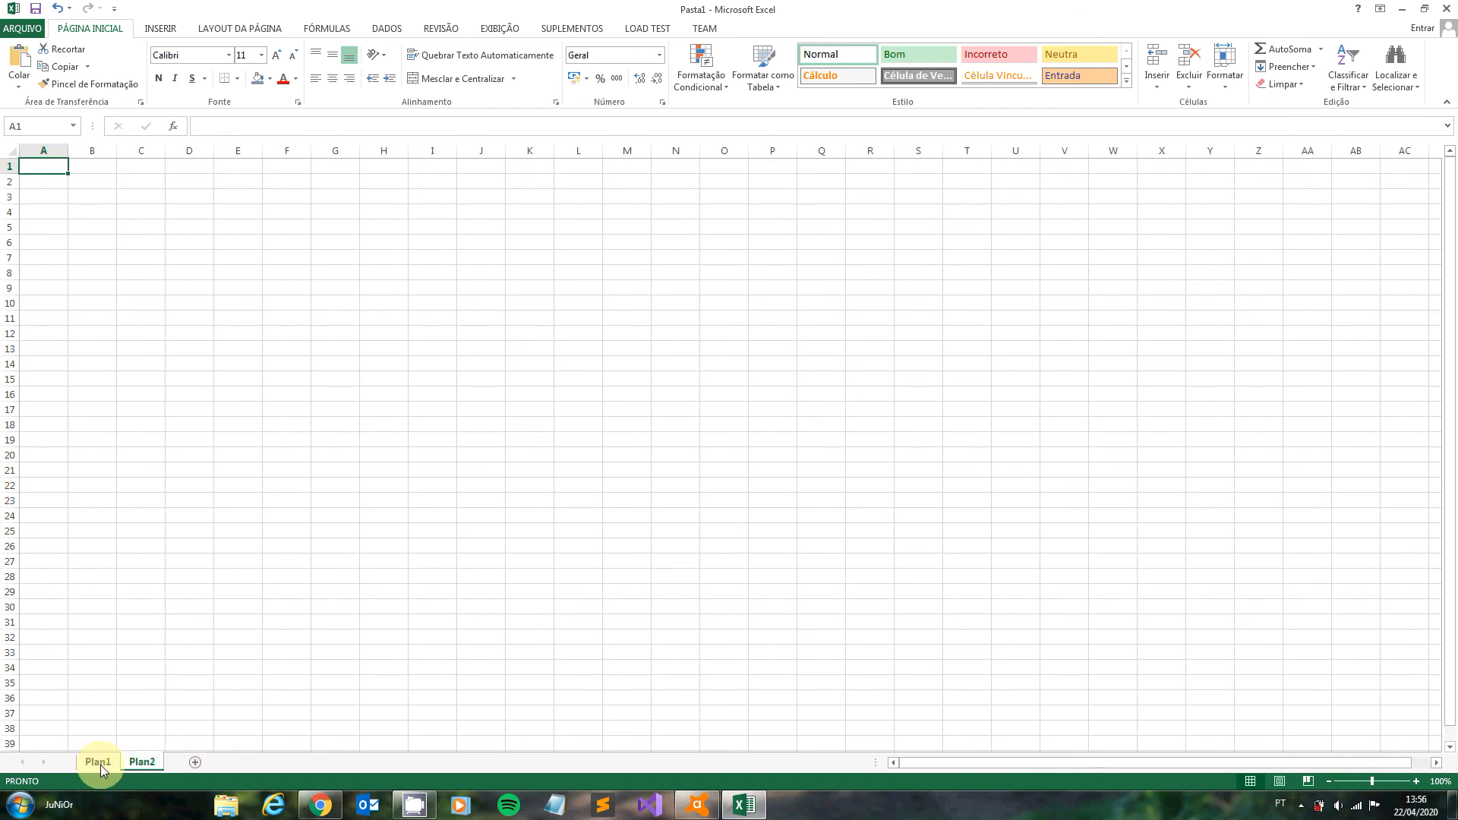
- Rename the Plan1 sheet as Folha de Pagamento
left_click(104, 763)
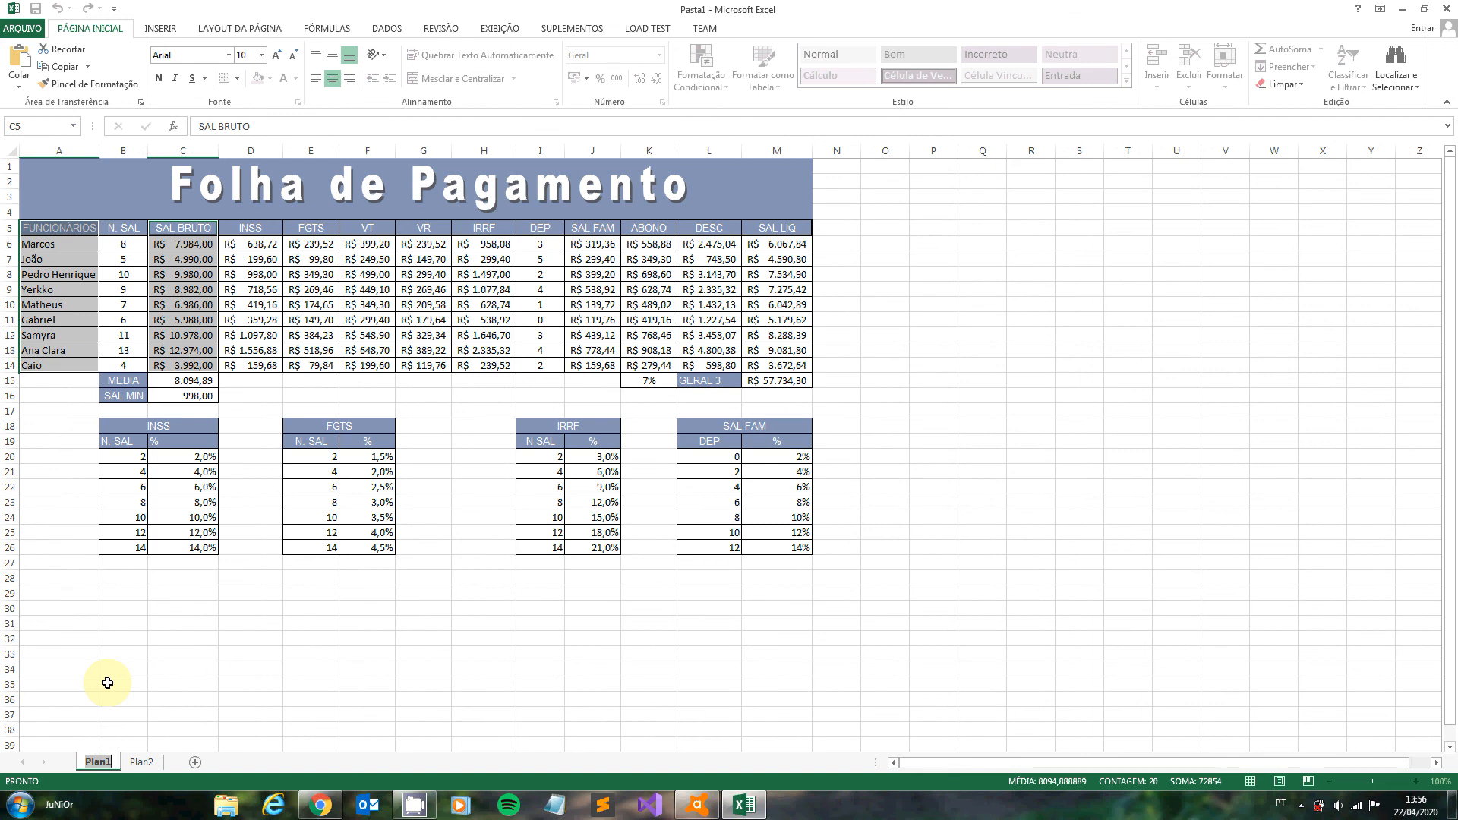
type("fOL")
key("BackSpace")
key("BackSpace")
key("BackSpace")
type("FOlha de Pagametno")
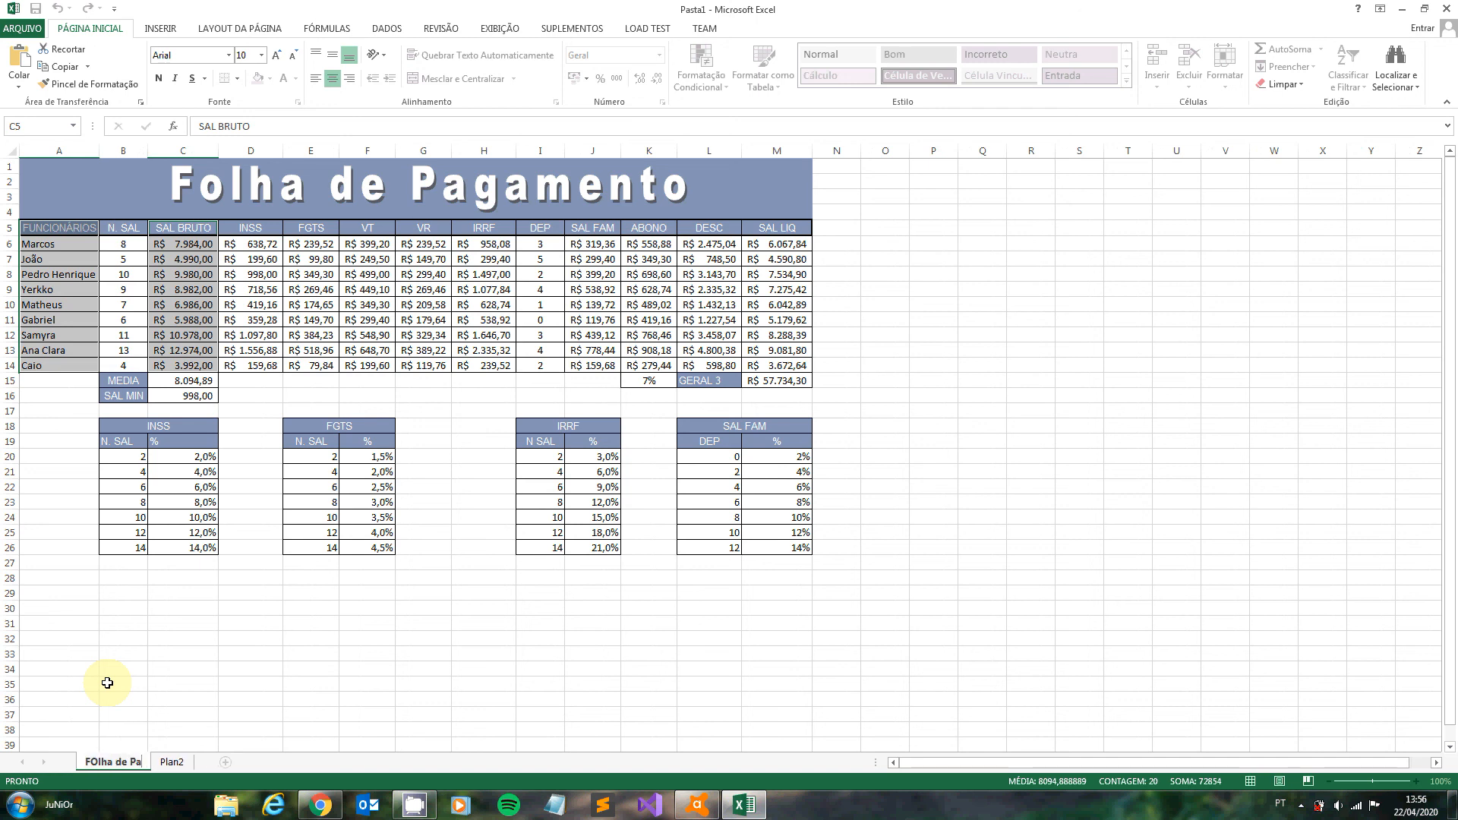
key("BackSpace")
key("BackSpace")
key("BackSpace")
type("nto")
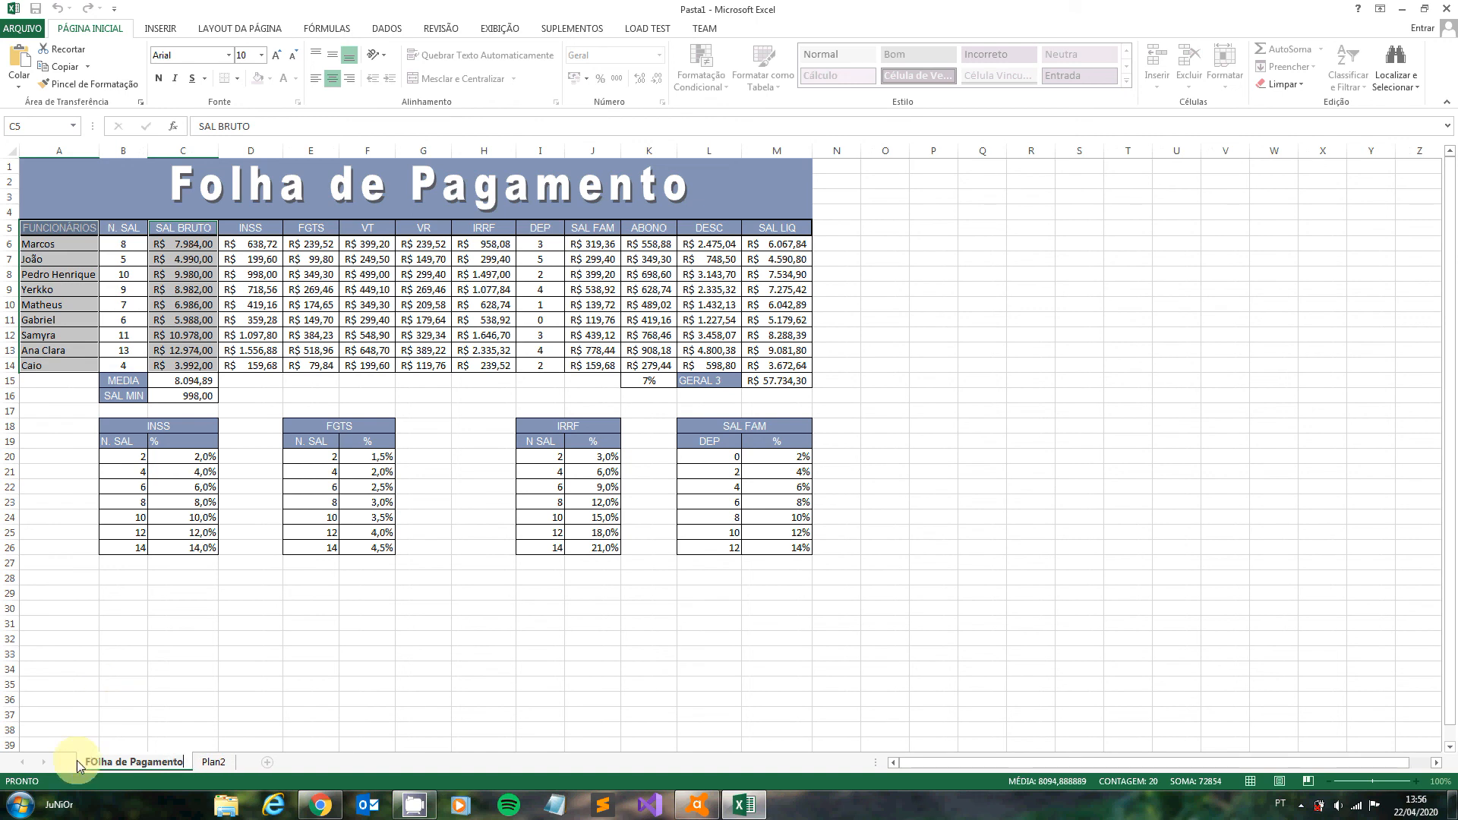
left_click(98, 761)
double_click(98, 761)
key("Return")
- Rename the Plan2 sheet as Gráficos
left_click(217, 761)
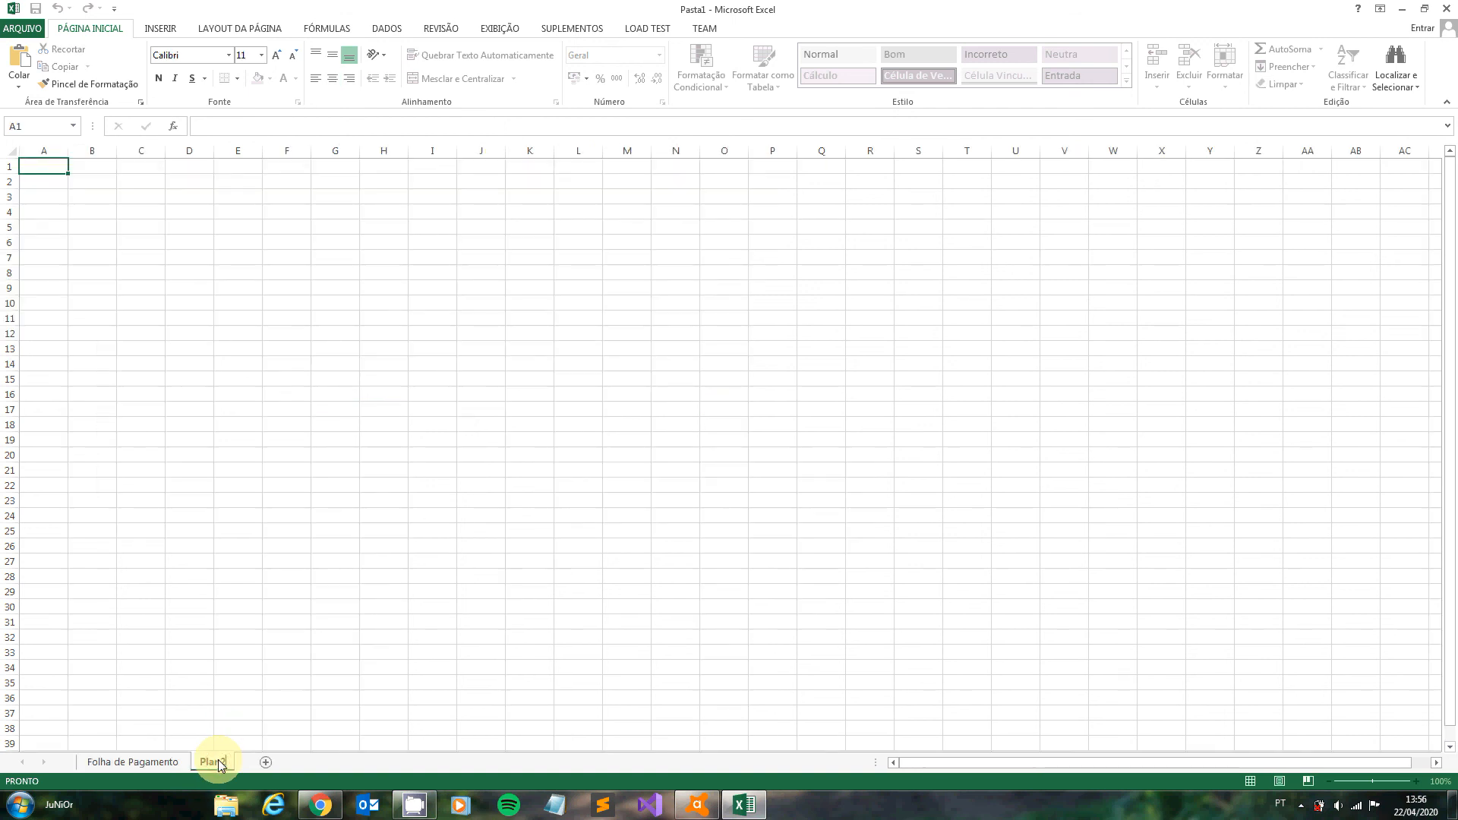
key("Delete")
type("Gráficos")
key("Return")
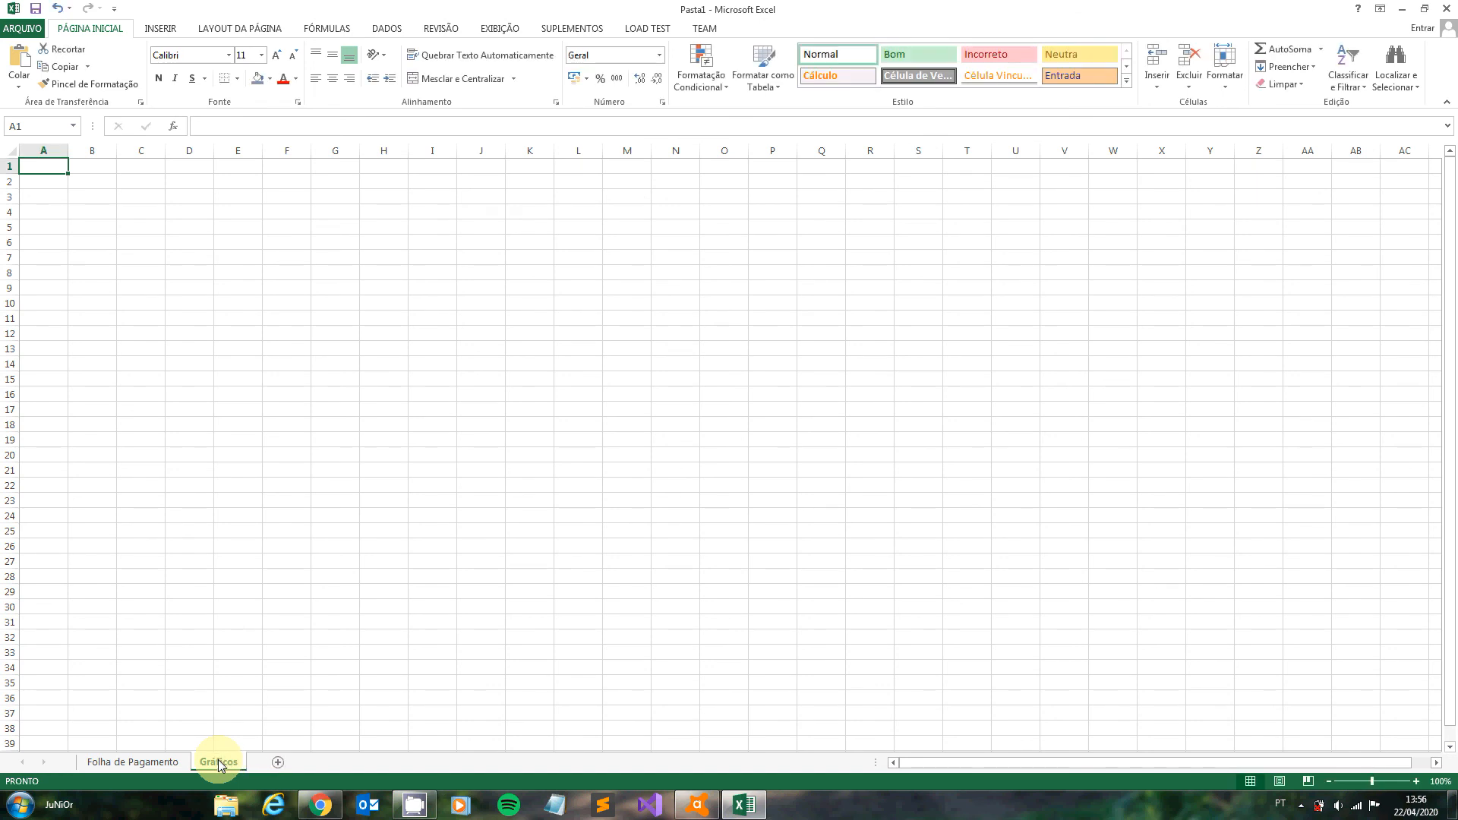
- Paste the cut SAL BRUTO chart into the Gráficos sheet at cell A1
key("ctrl+v")
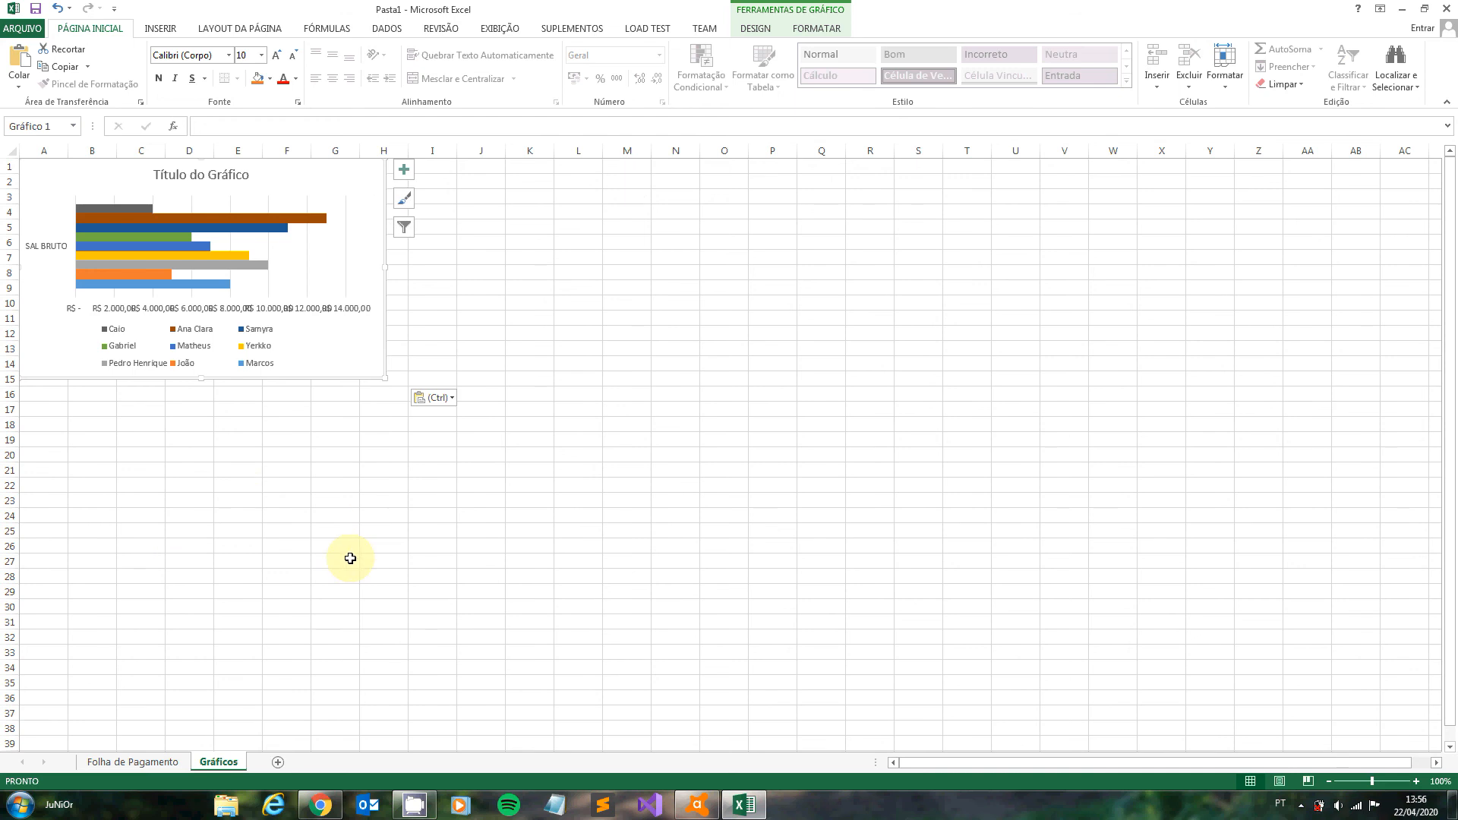
left_click(515, 513)
left_click(347, 327)
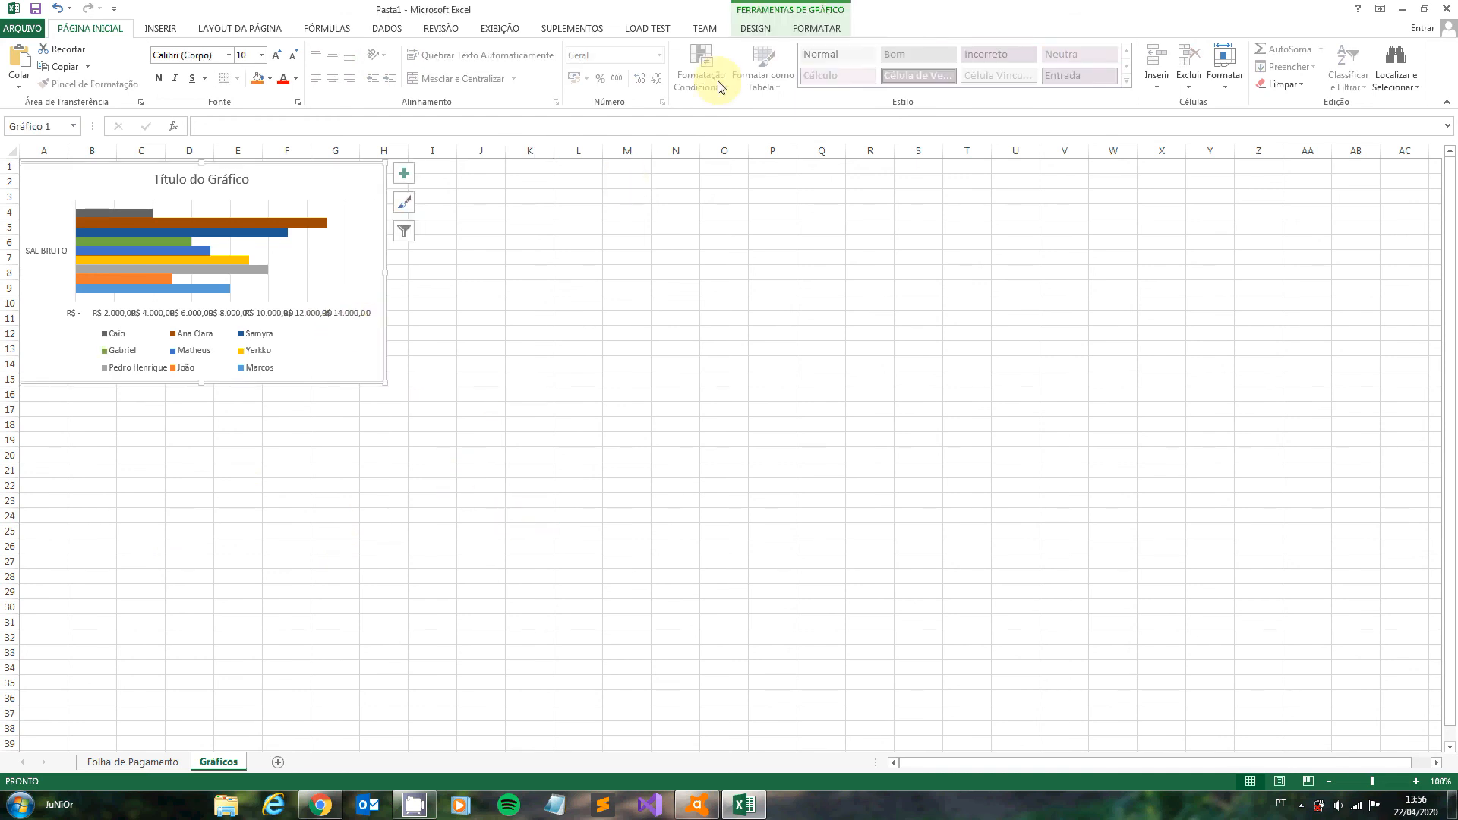
- Apply the dark-background chart style to the SAL BRUTO chart and enlarge it to reach about cell K18
left_click(760, 30)
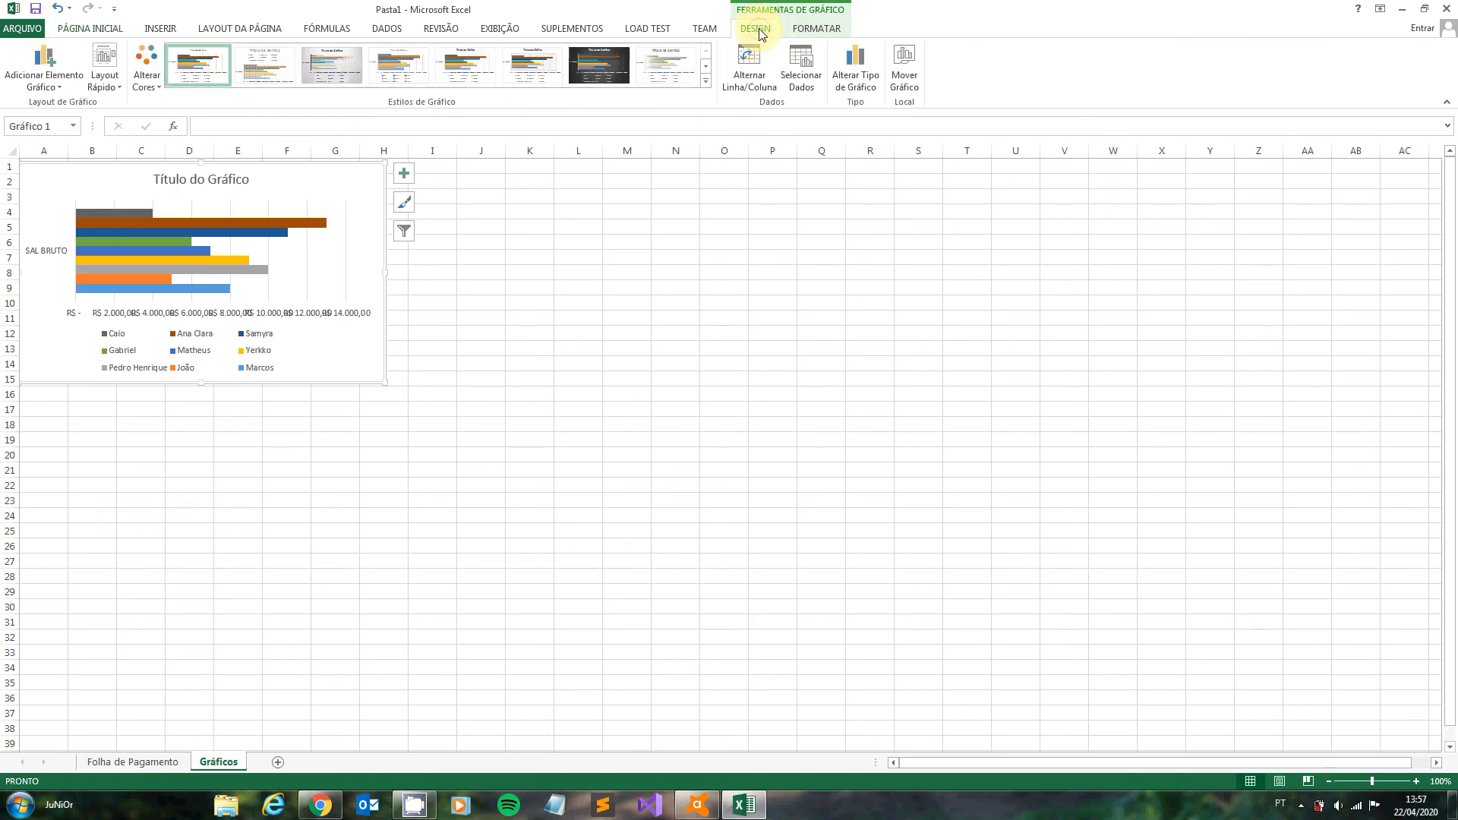
left_click(588, 62)
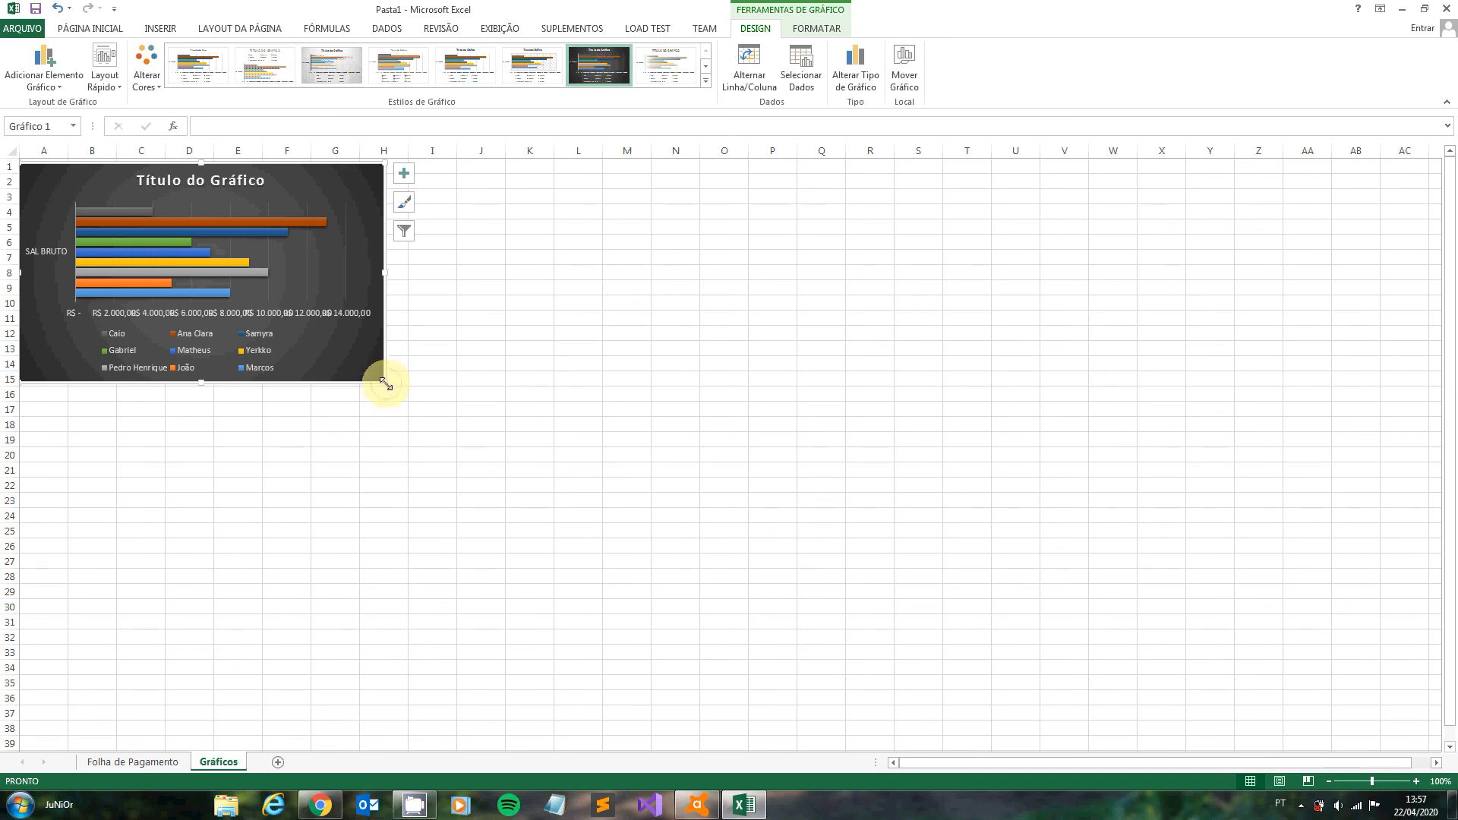
left_click_drag(386, 383, 523, 430)
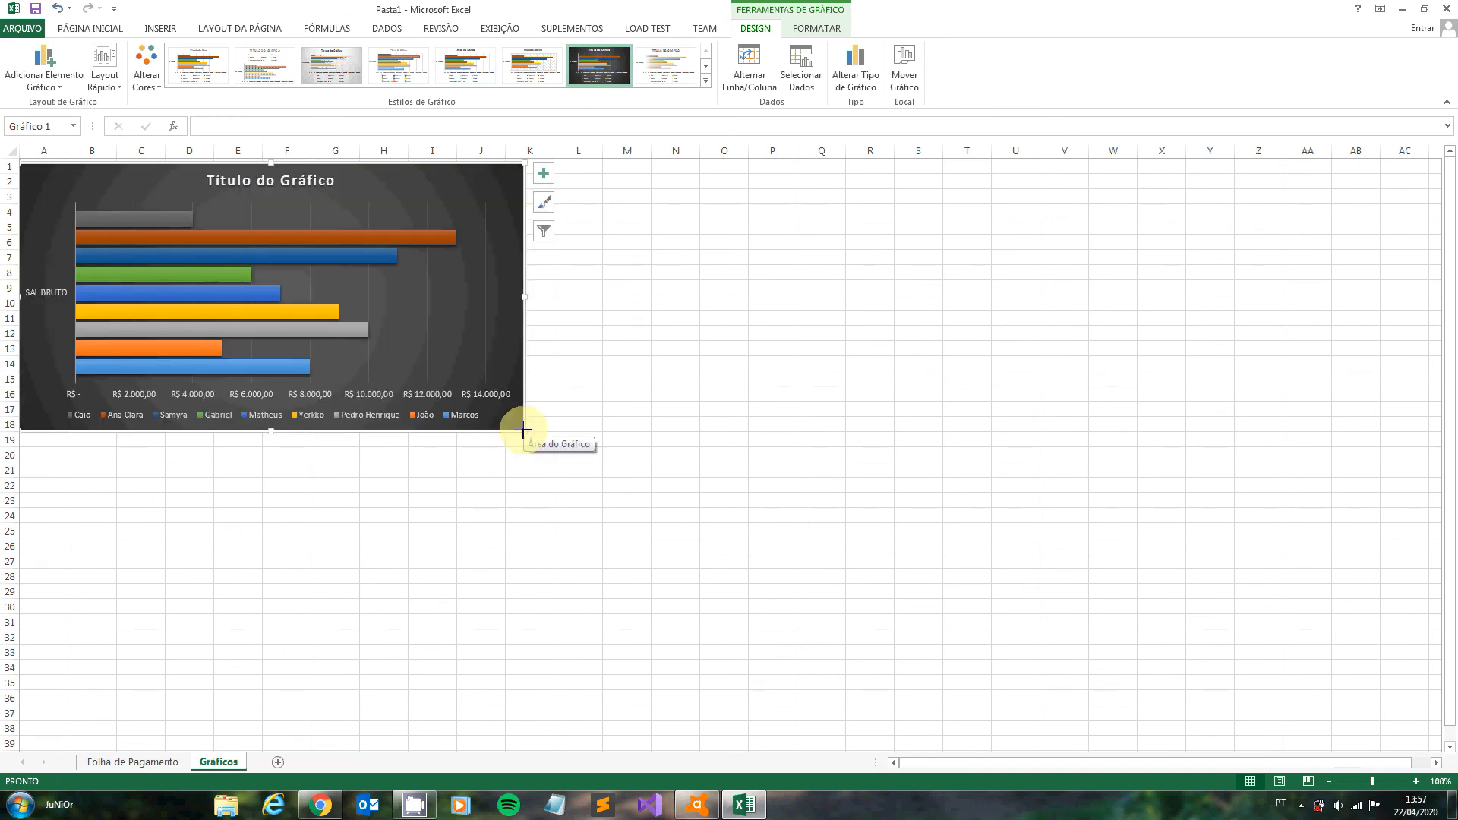
left_click(618, 363)
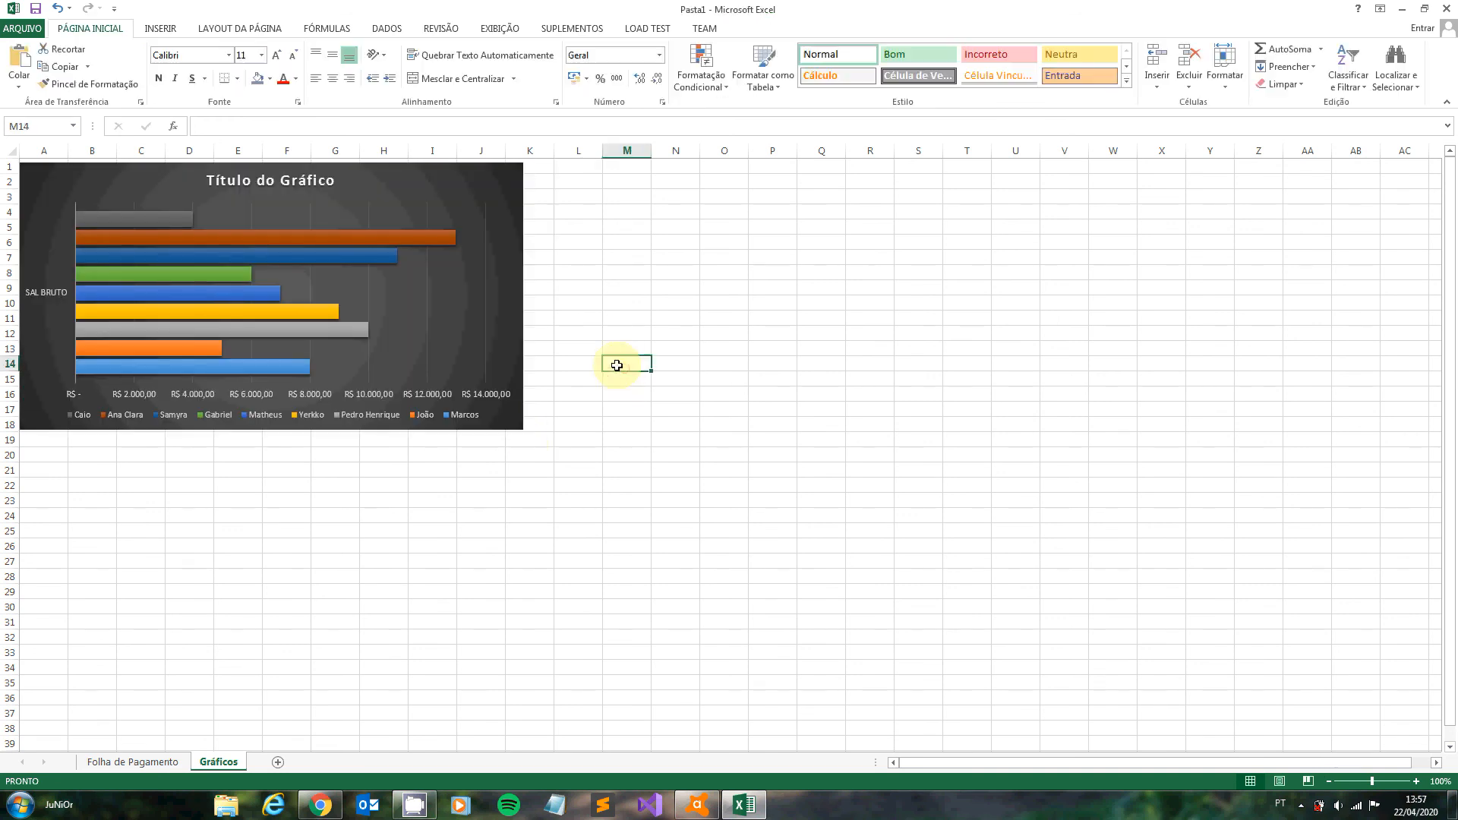
- On the Folha de Pagamento sheet, select the FUNCIONÁRIOS range A5:A14 together with the ABONO range K5:K14
left_click(137, 762)
left_click(64, 275)
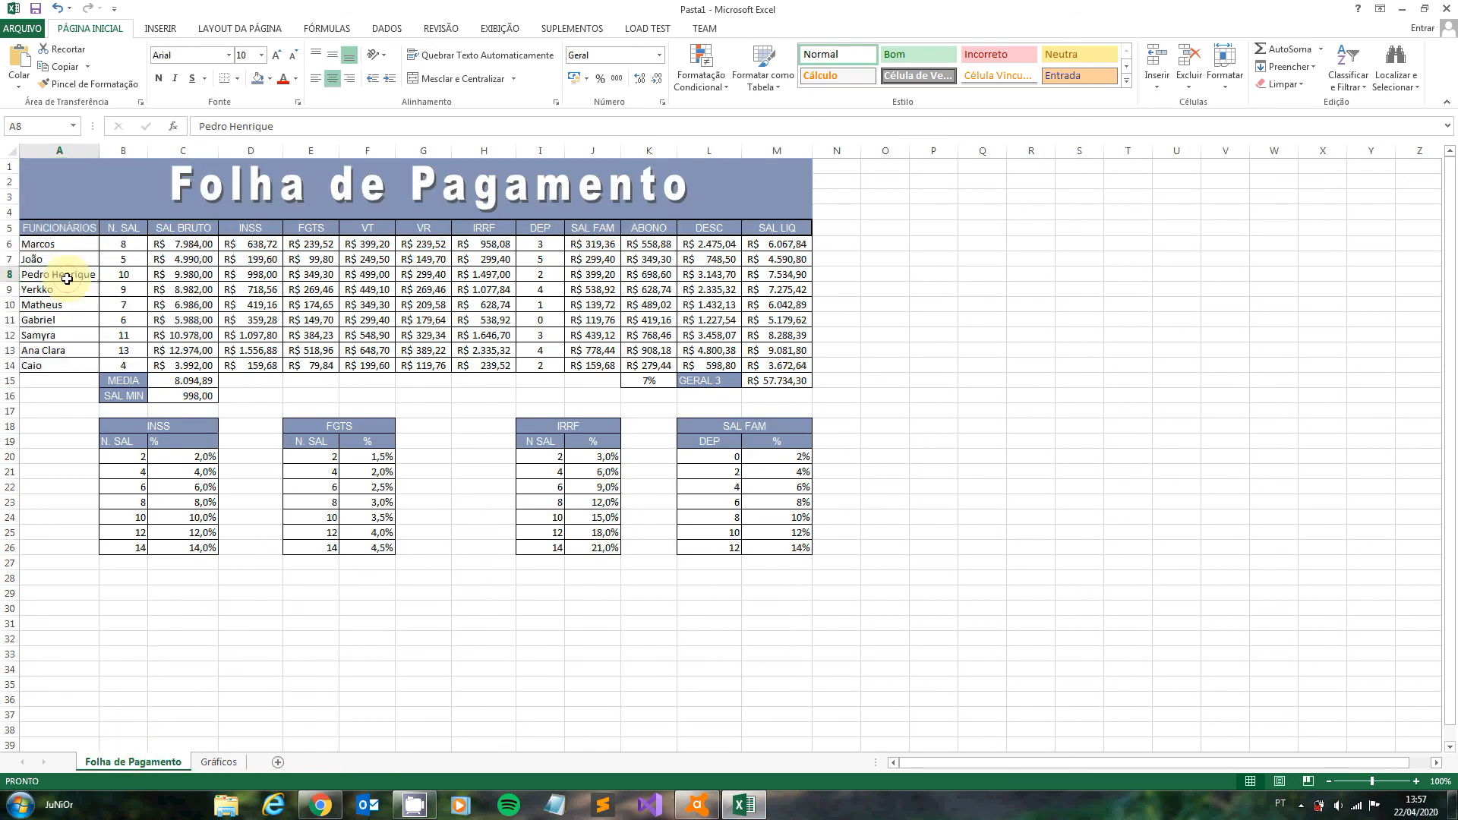
left_click_drag(68, 228, 77, 368)
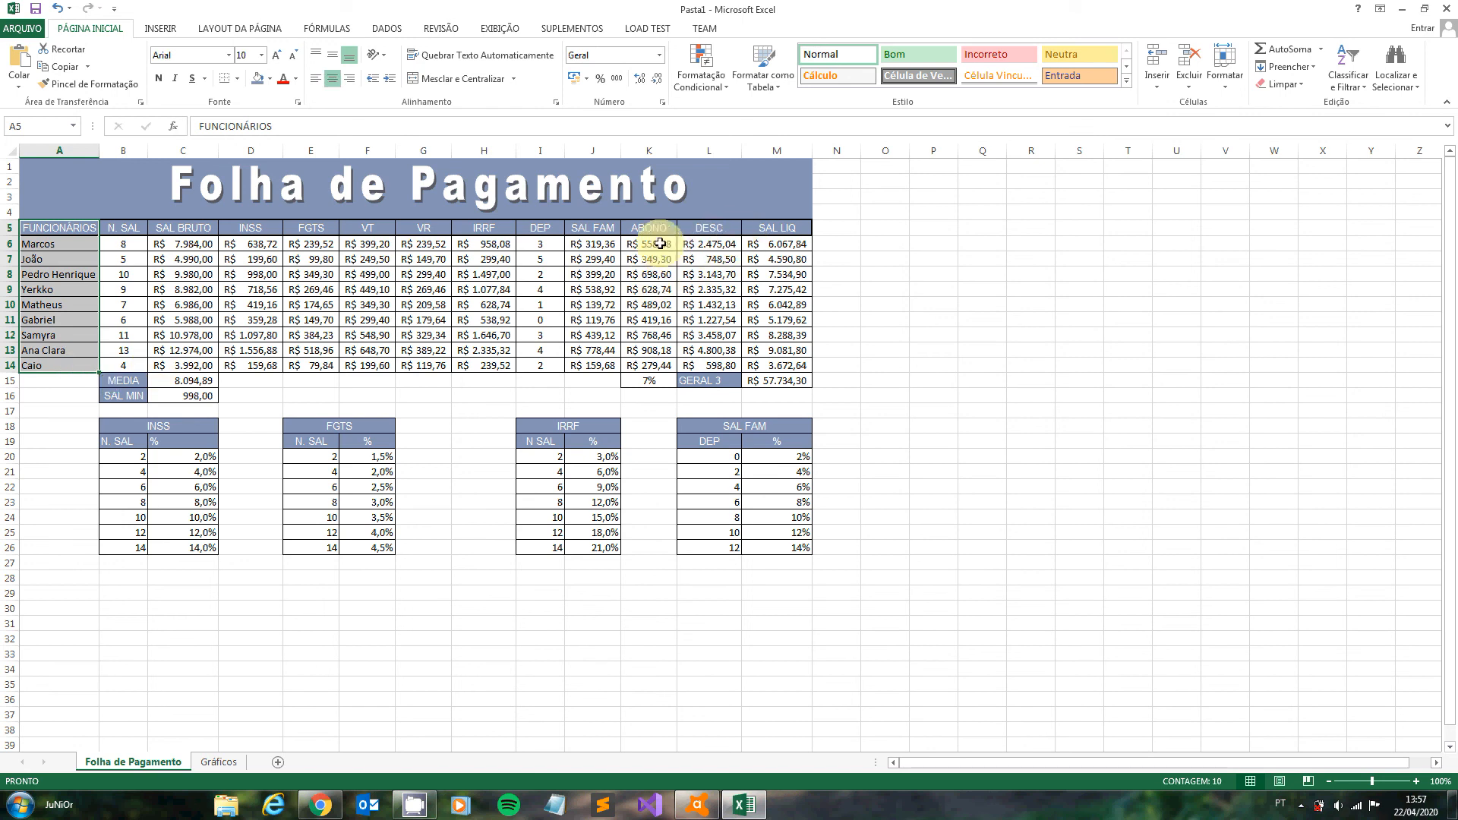
left_click_drag(660, 243, 649, 274, "ctrl")
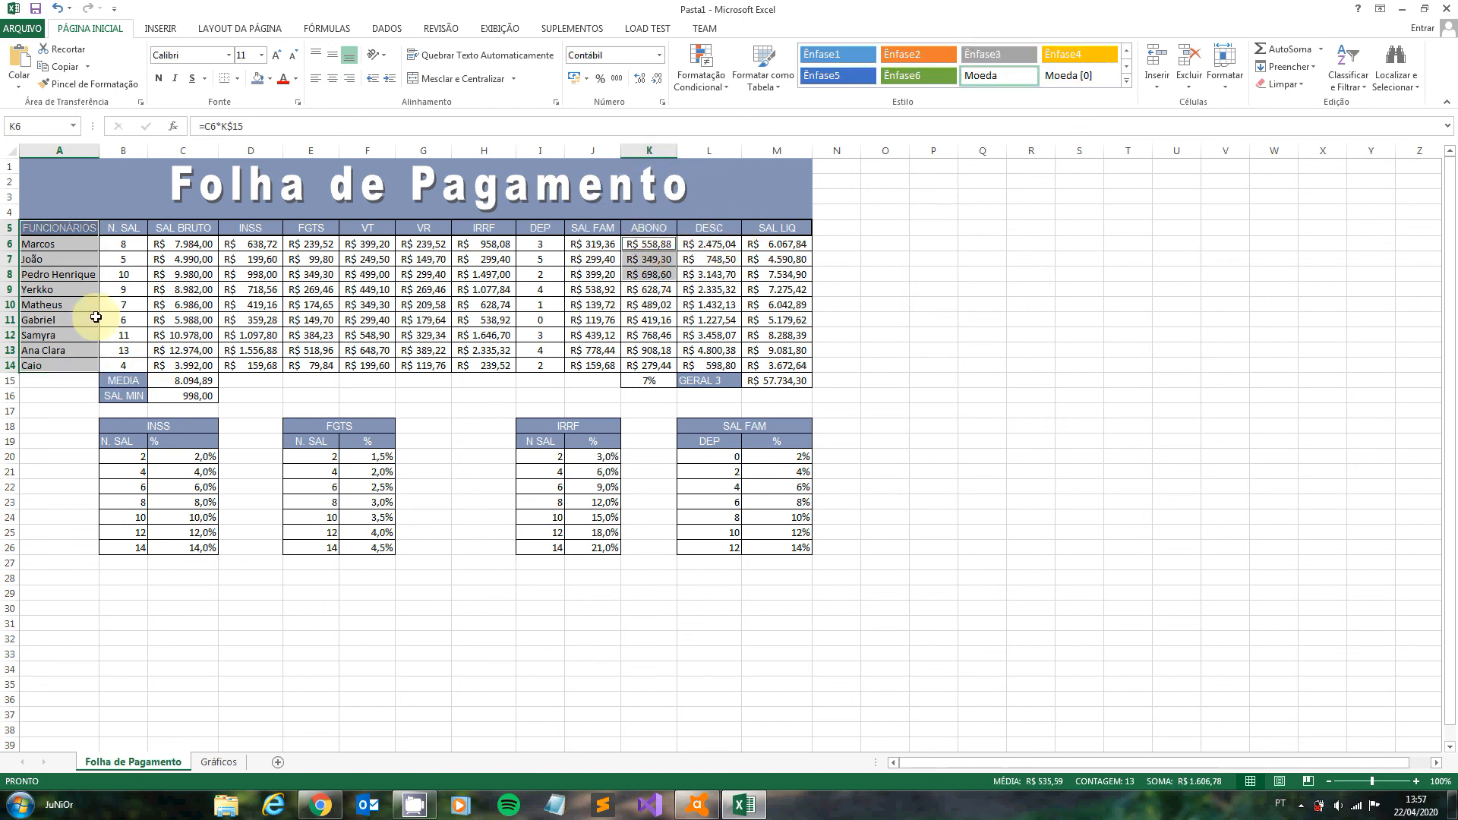
left_click(30, 304)
left_click_drag(27, 228, 53, 367)
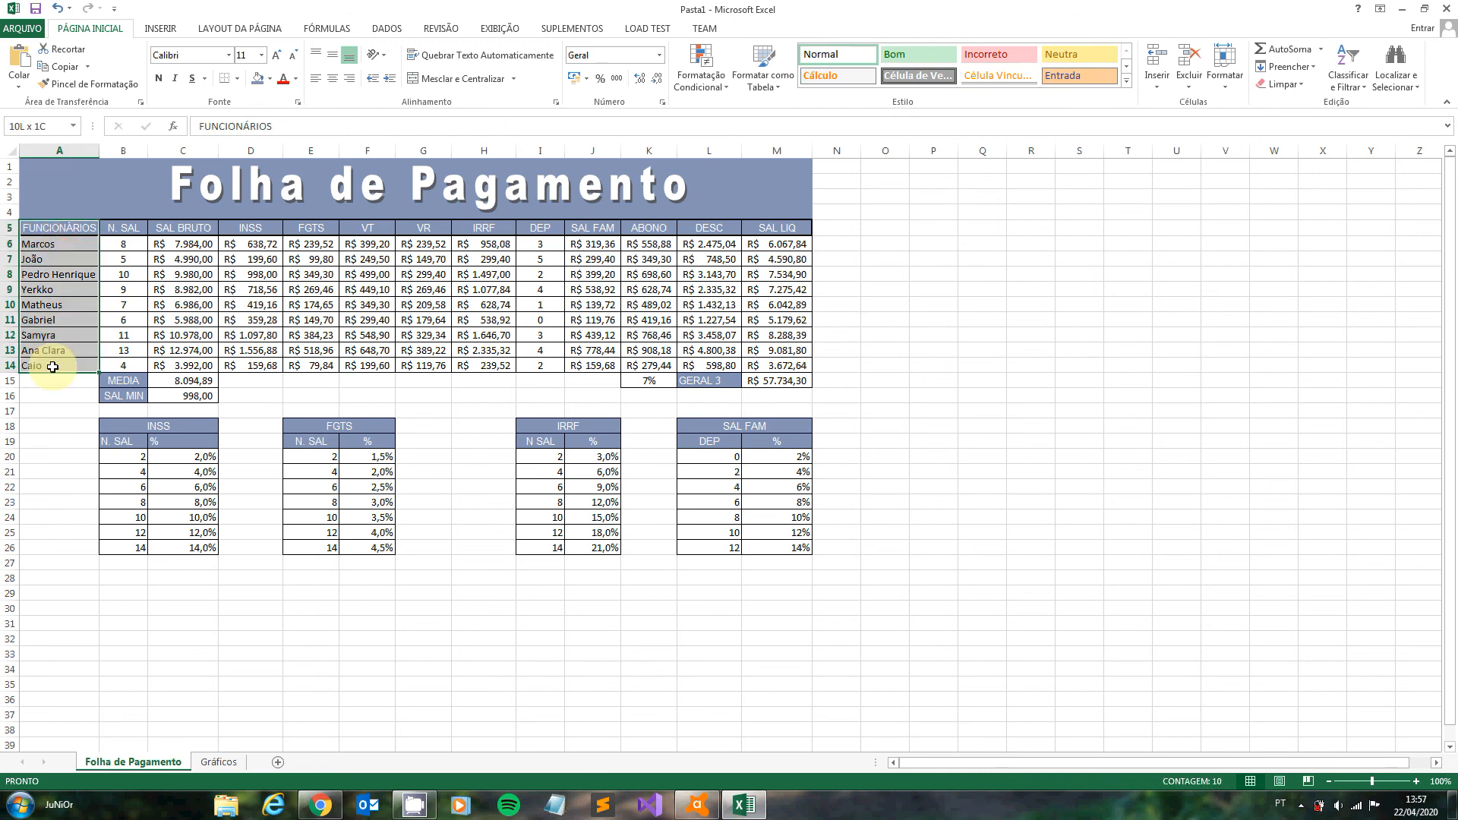
left_click_drag(648, 228, 652, 366, "ctrl")
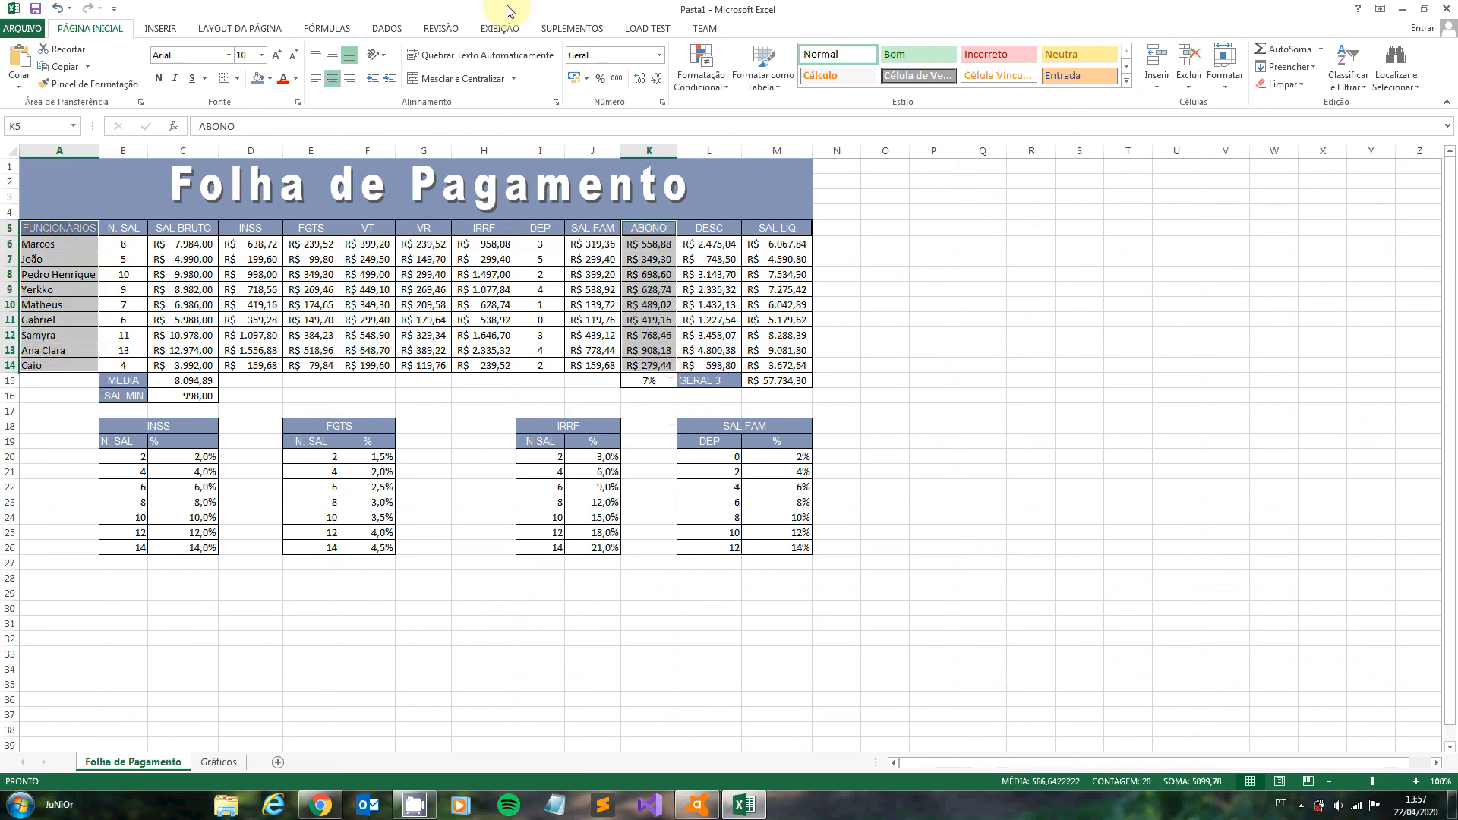
- Insert a clustered column chart of the selected data, using the variant with a separate coloured series per employee
left_click(160, 29)
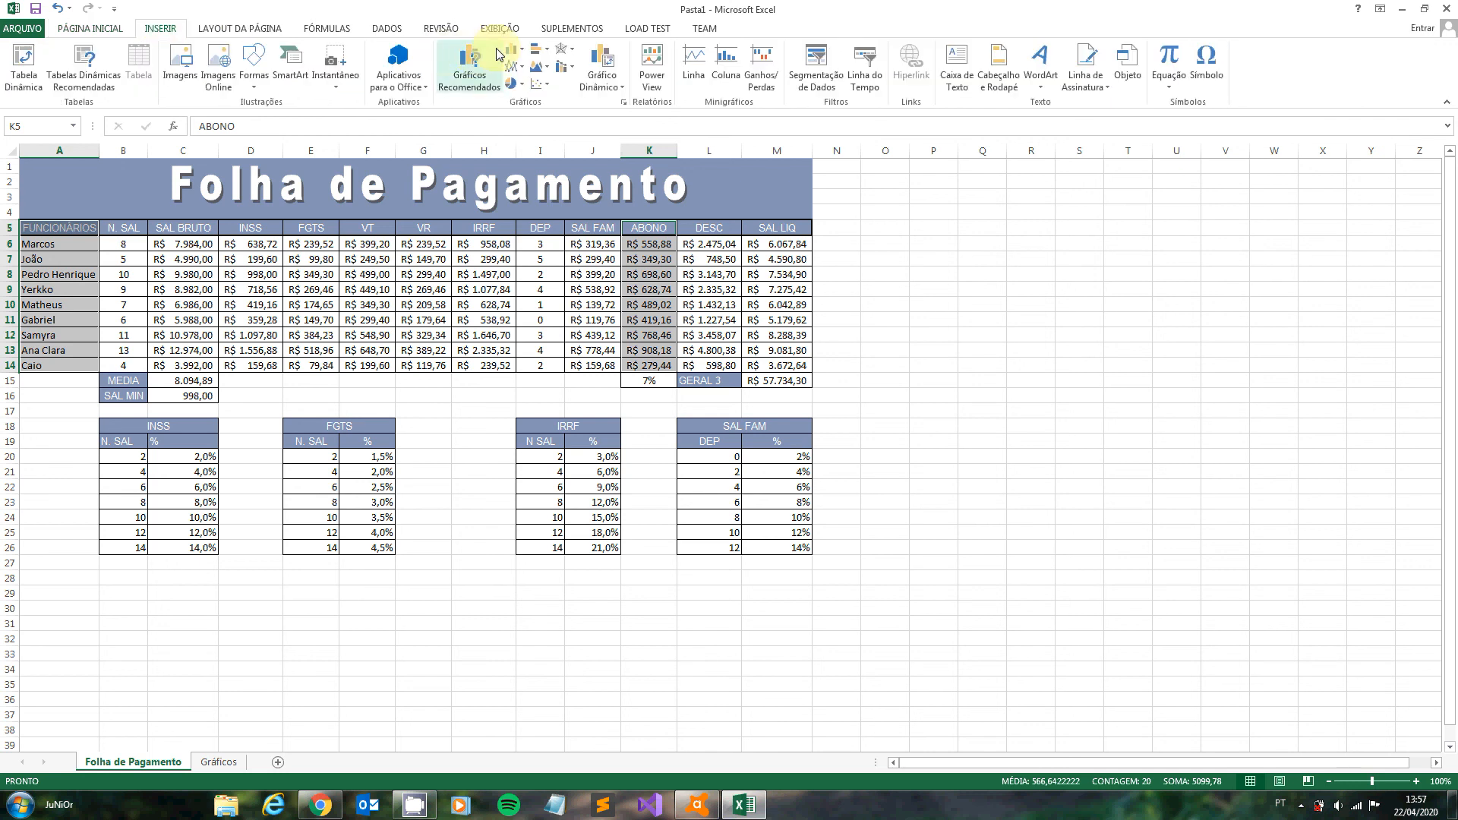
left_click(547, 50)
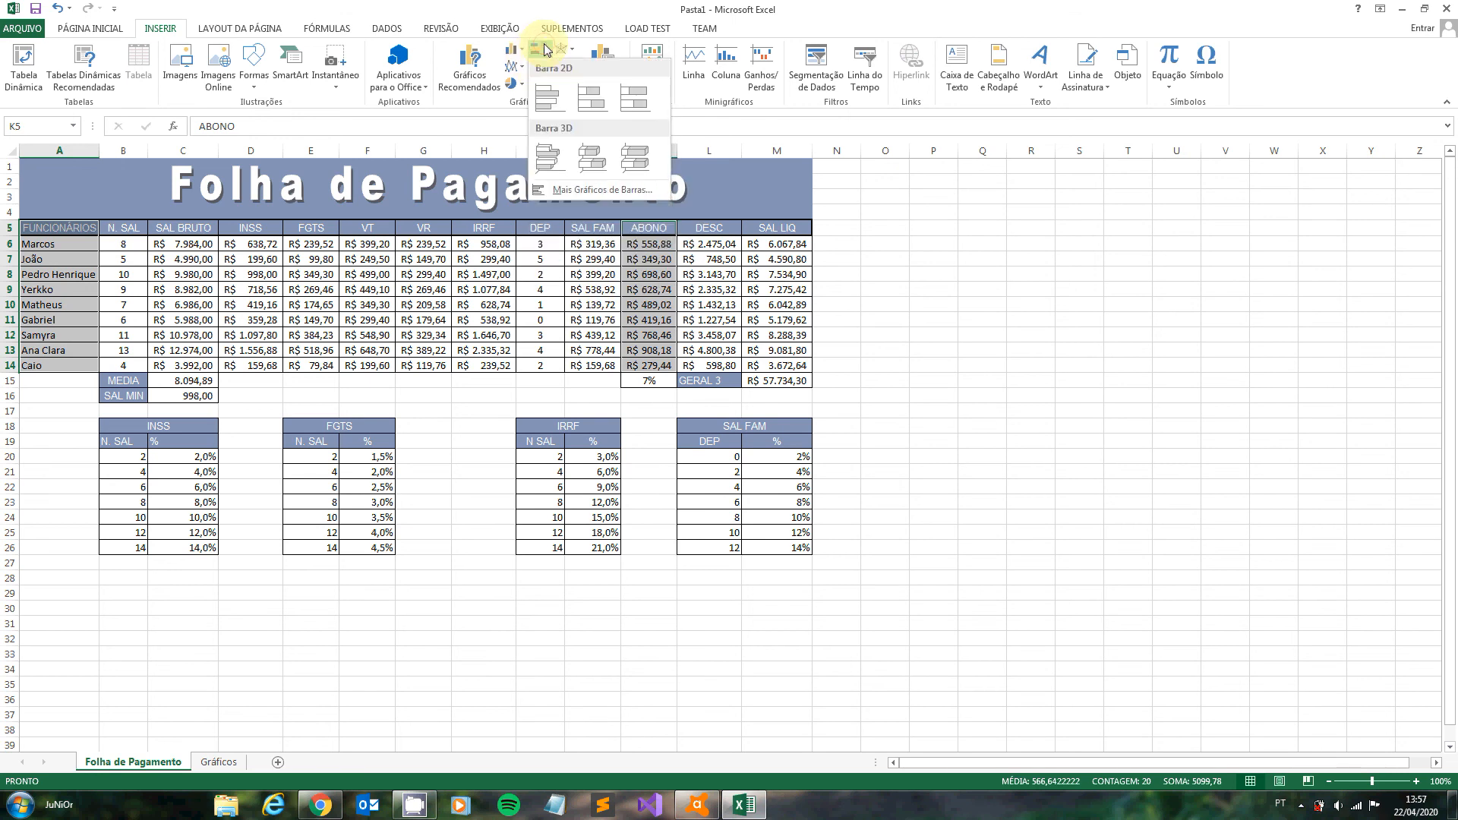
left_click(619, 190)
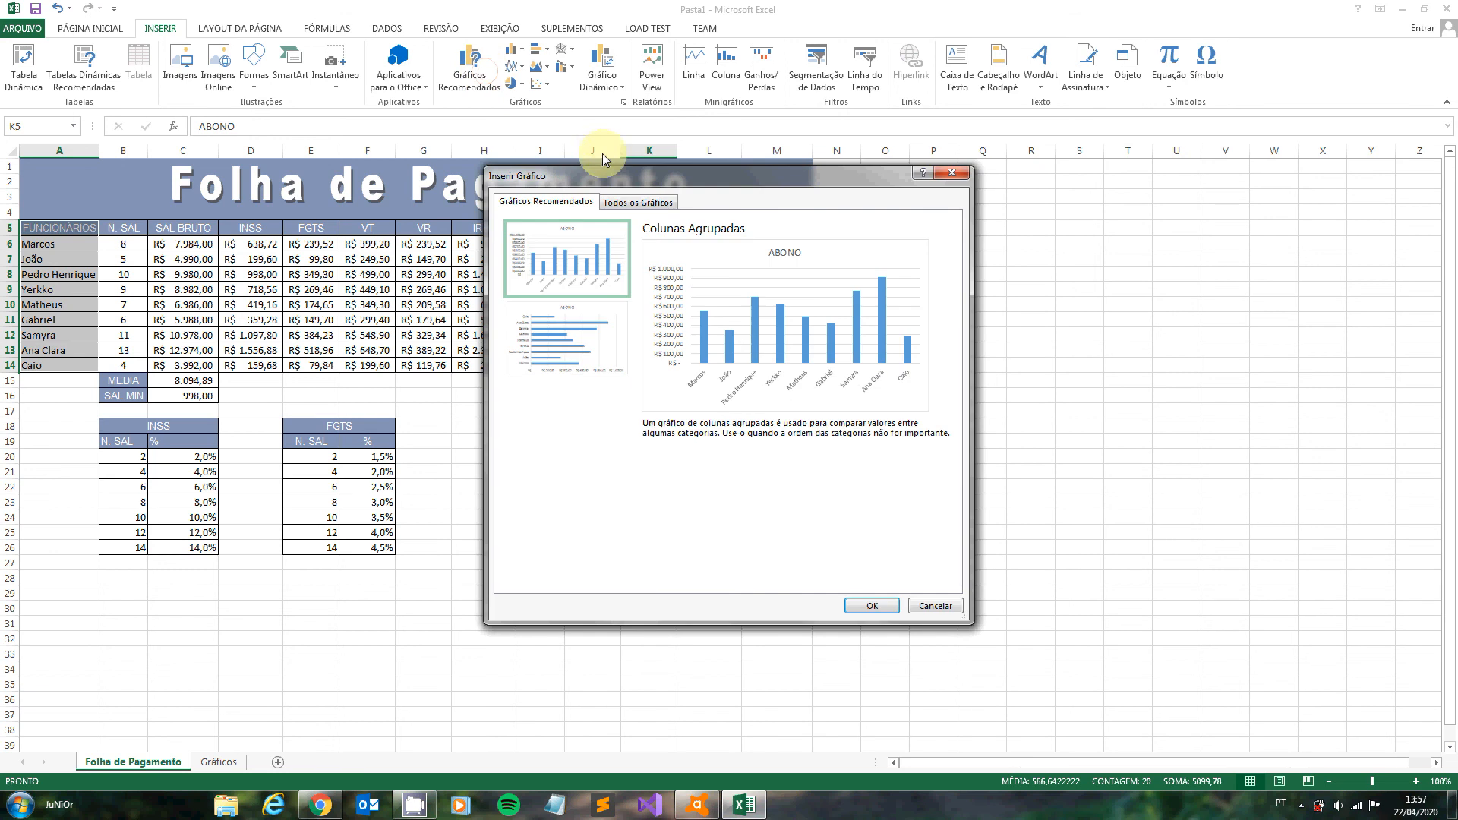
left_click(626, 201)
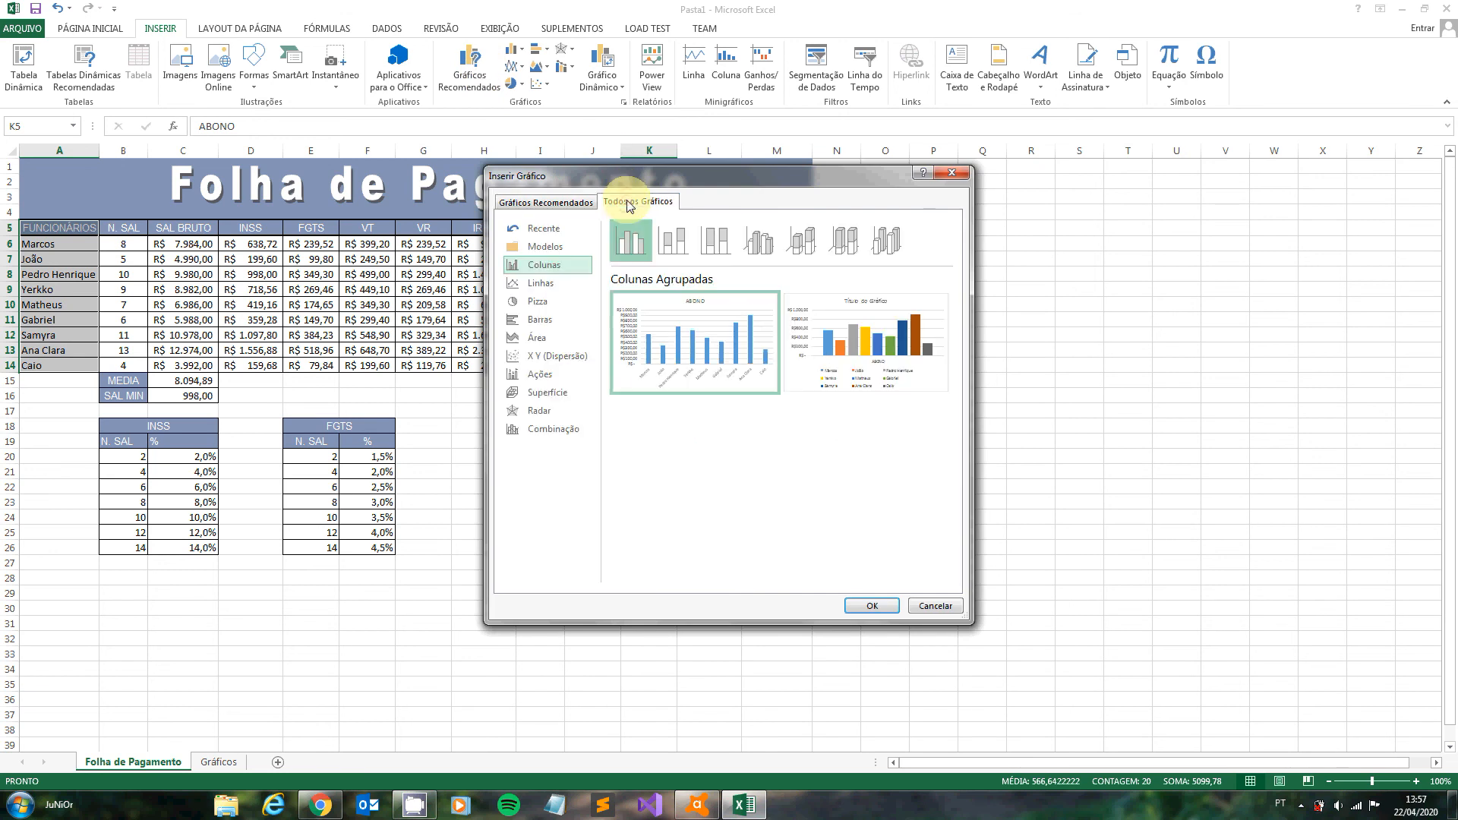
left_click(536, 338)
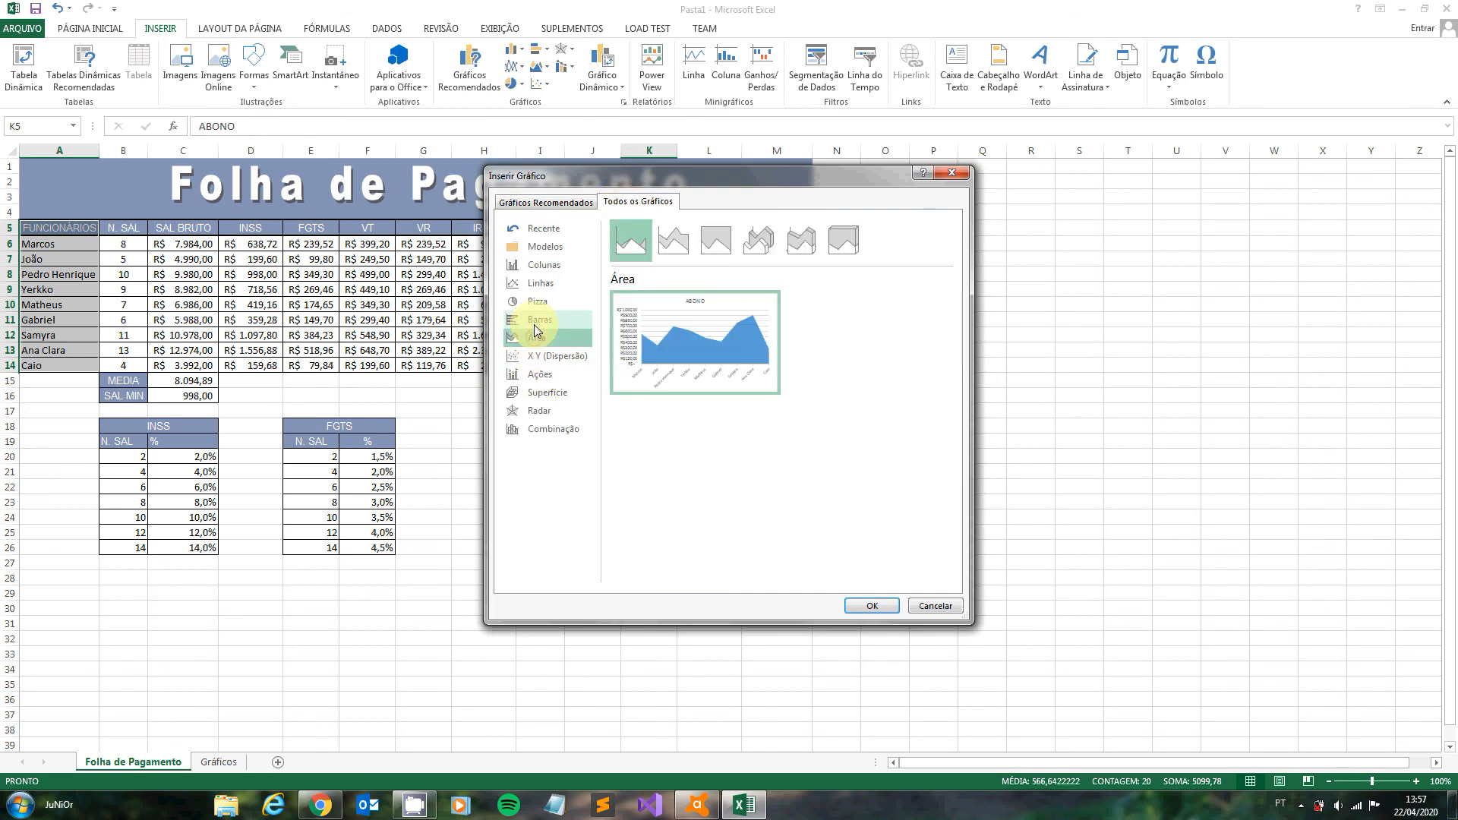
left_click(536, 323)
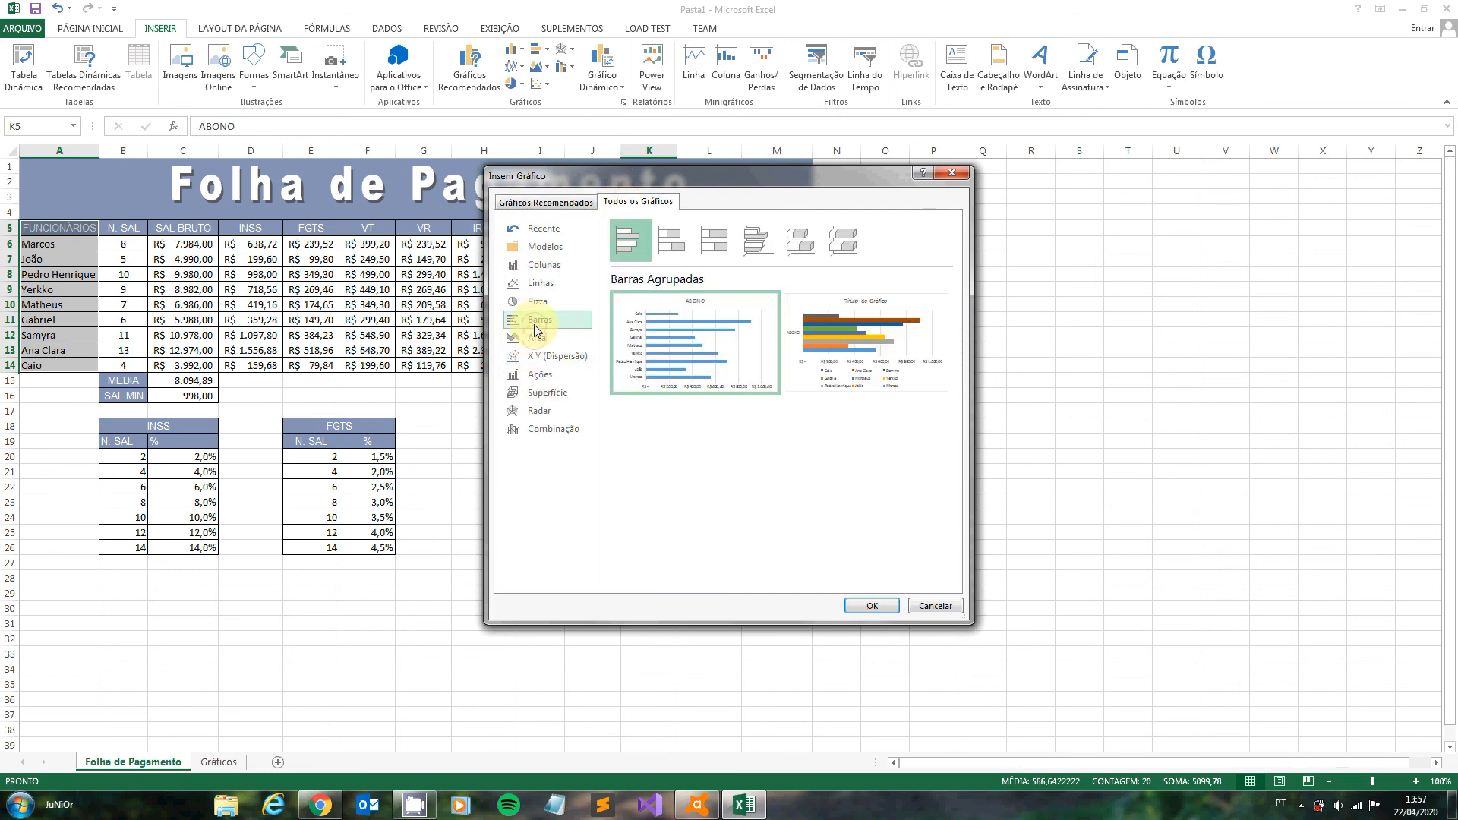
left_click(536, 265)
mouse_move(767, 361)
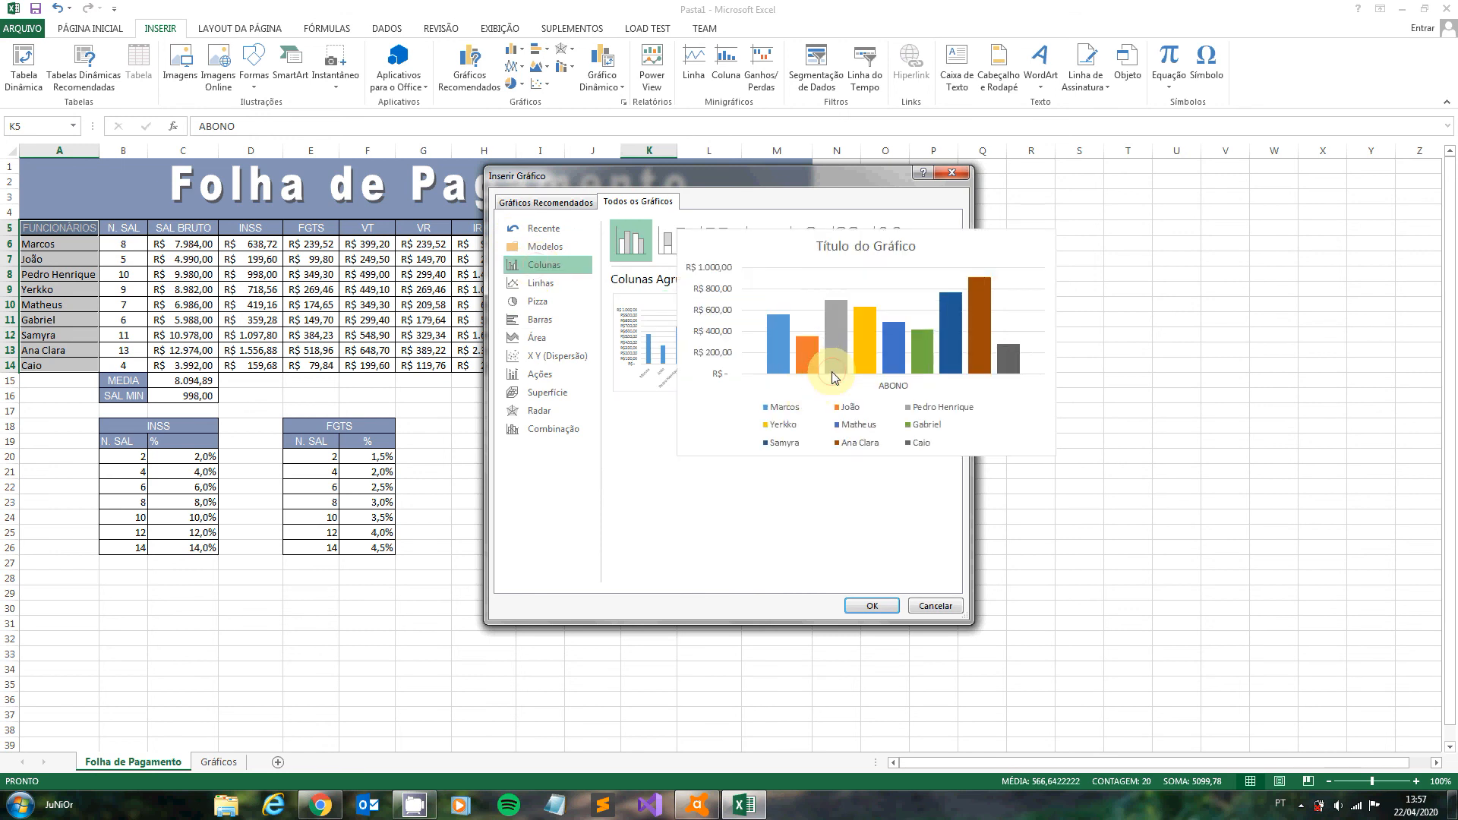
double_click(827, 380)
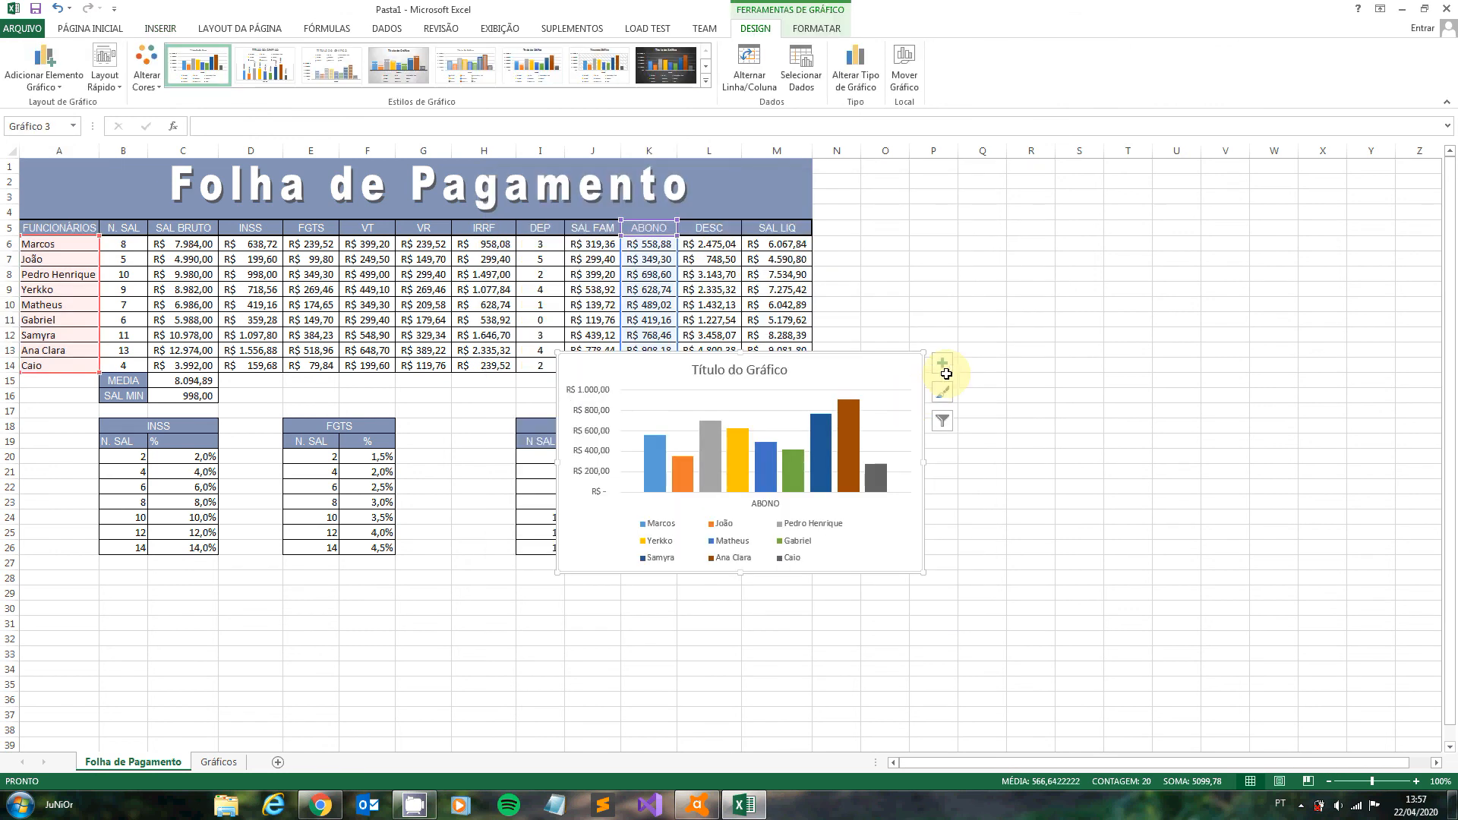
- Move the ABONO chart to the Gráficos sheet and place it beside the SAL BRUTO chart at about cell L2
left_click_drag(885, 369, 1175, 263)
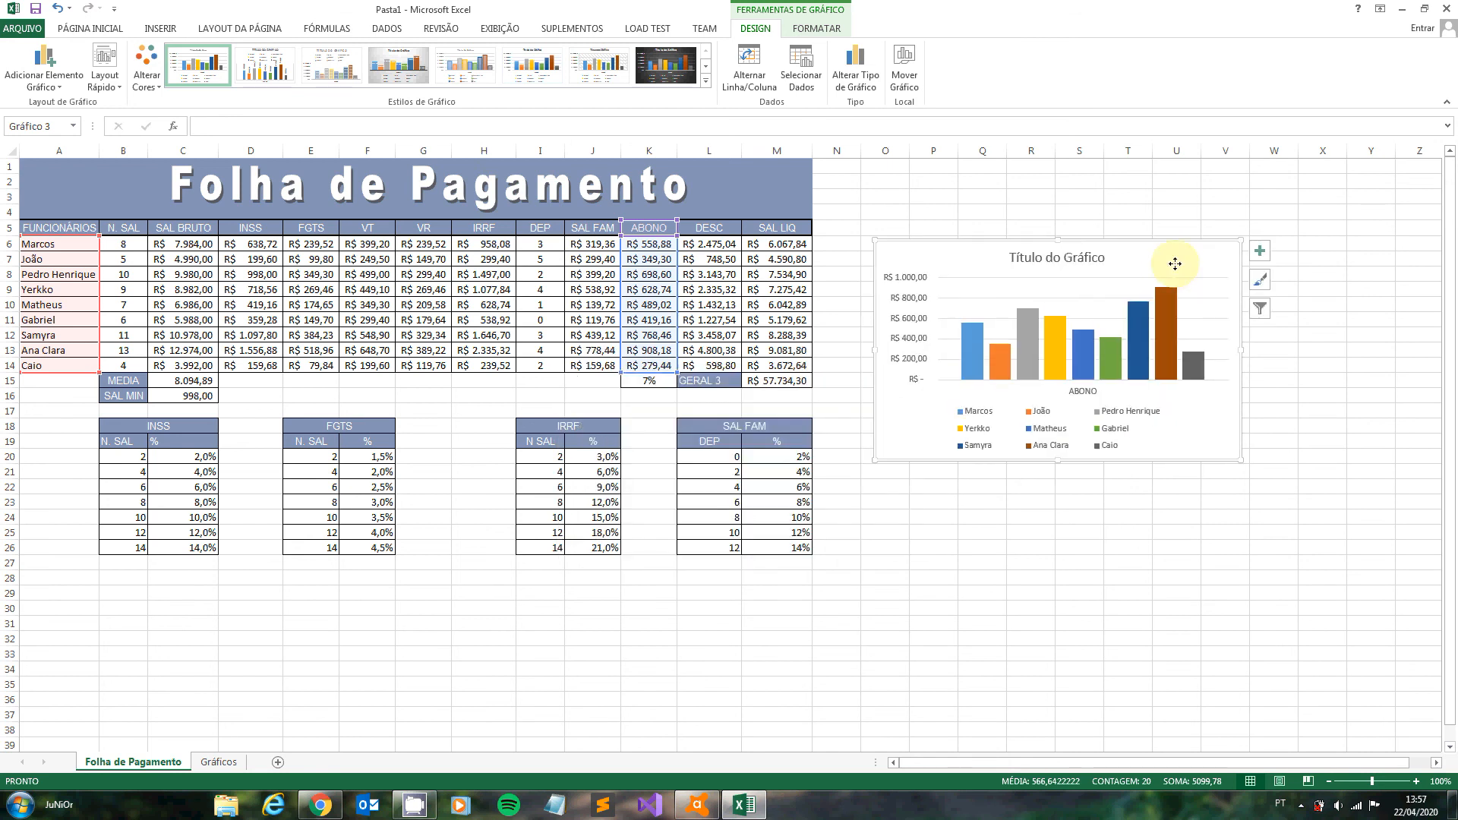
key("Delete")
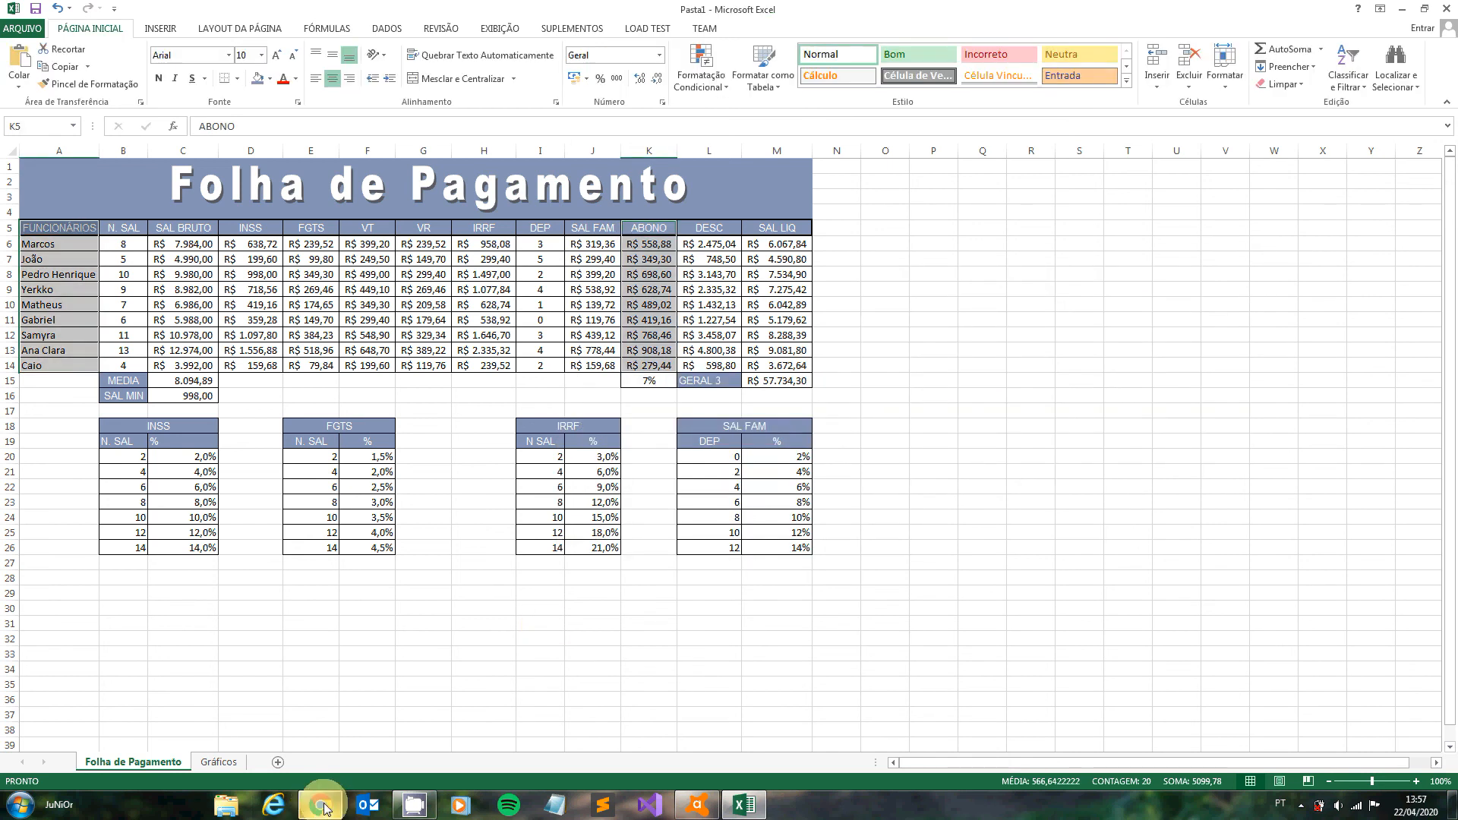
left_click(216, 762)
key("ctrl+v")
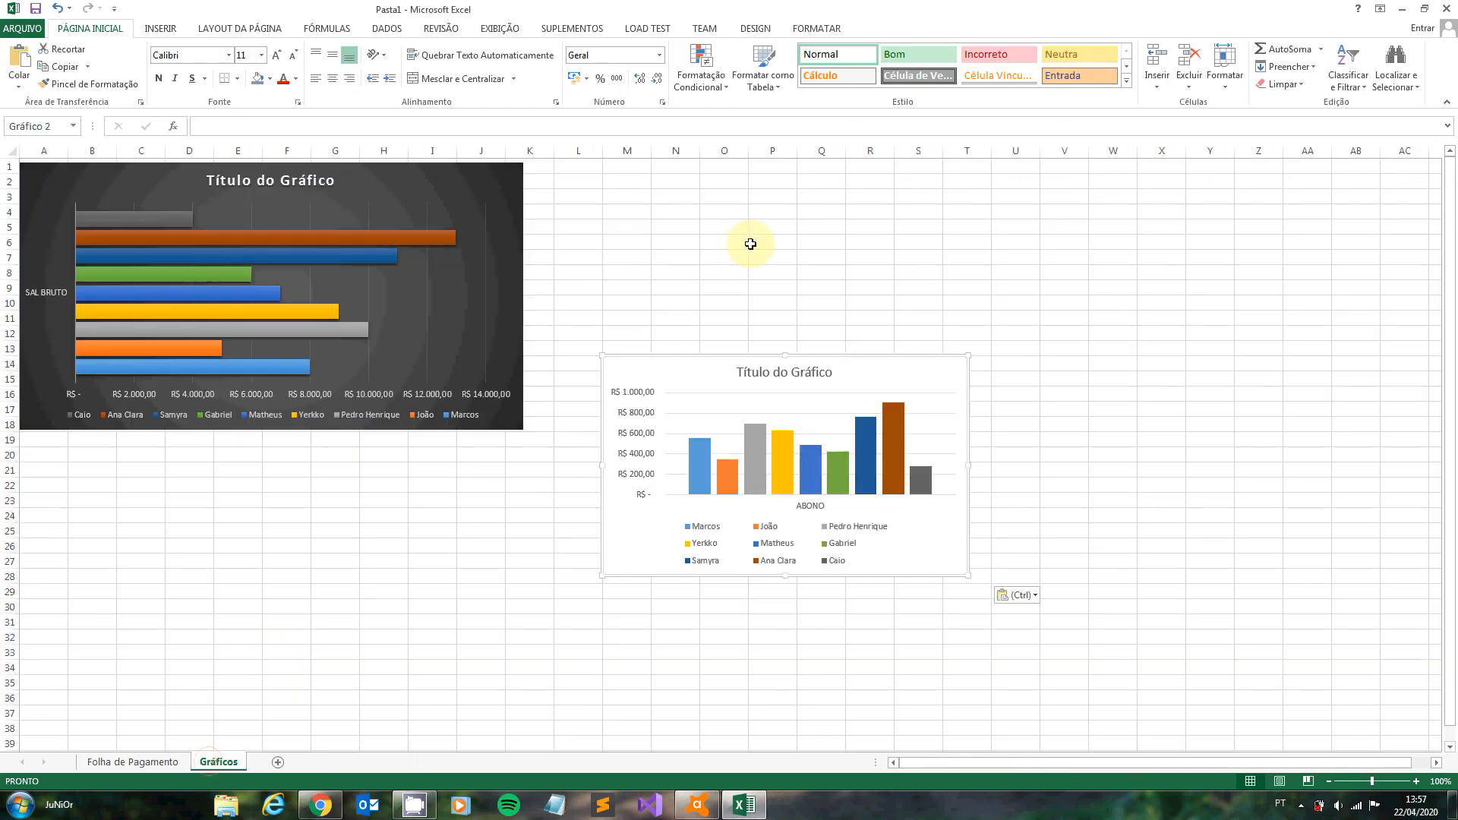
mouse_move(693, 367)
left_mouse_down()
mouse_move(693, 277)
mouse_move(655, 184)
left_mouse_up()
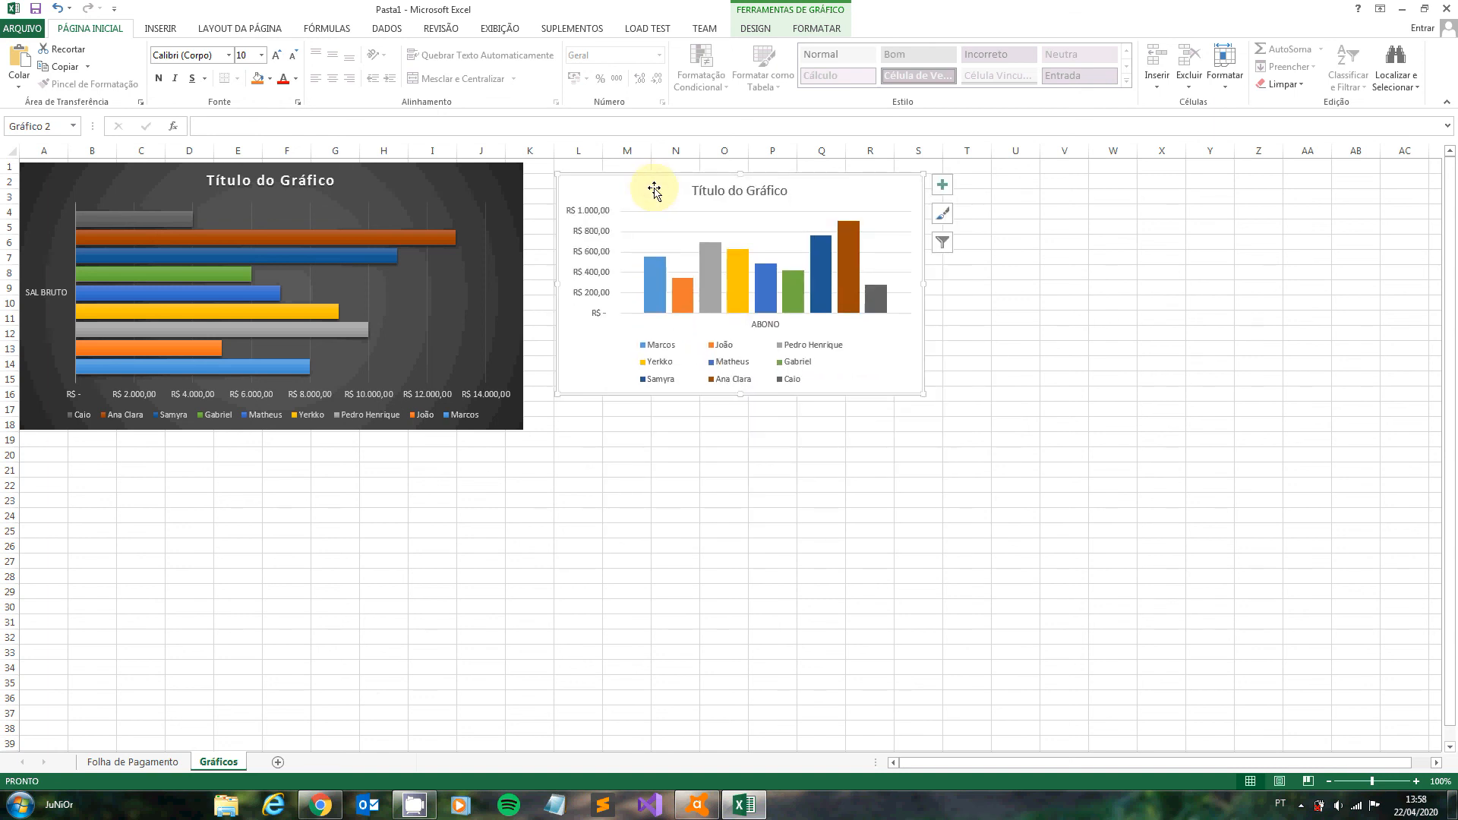
- Set the title of the SAL BRUTO chart to "Funcionário x Sál. Bruto"
double_click(261, 180)
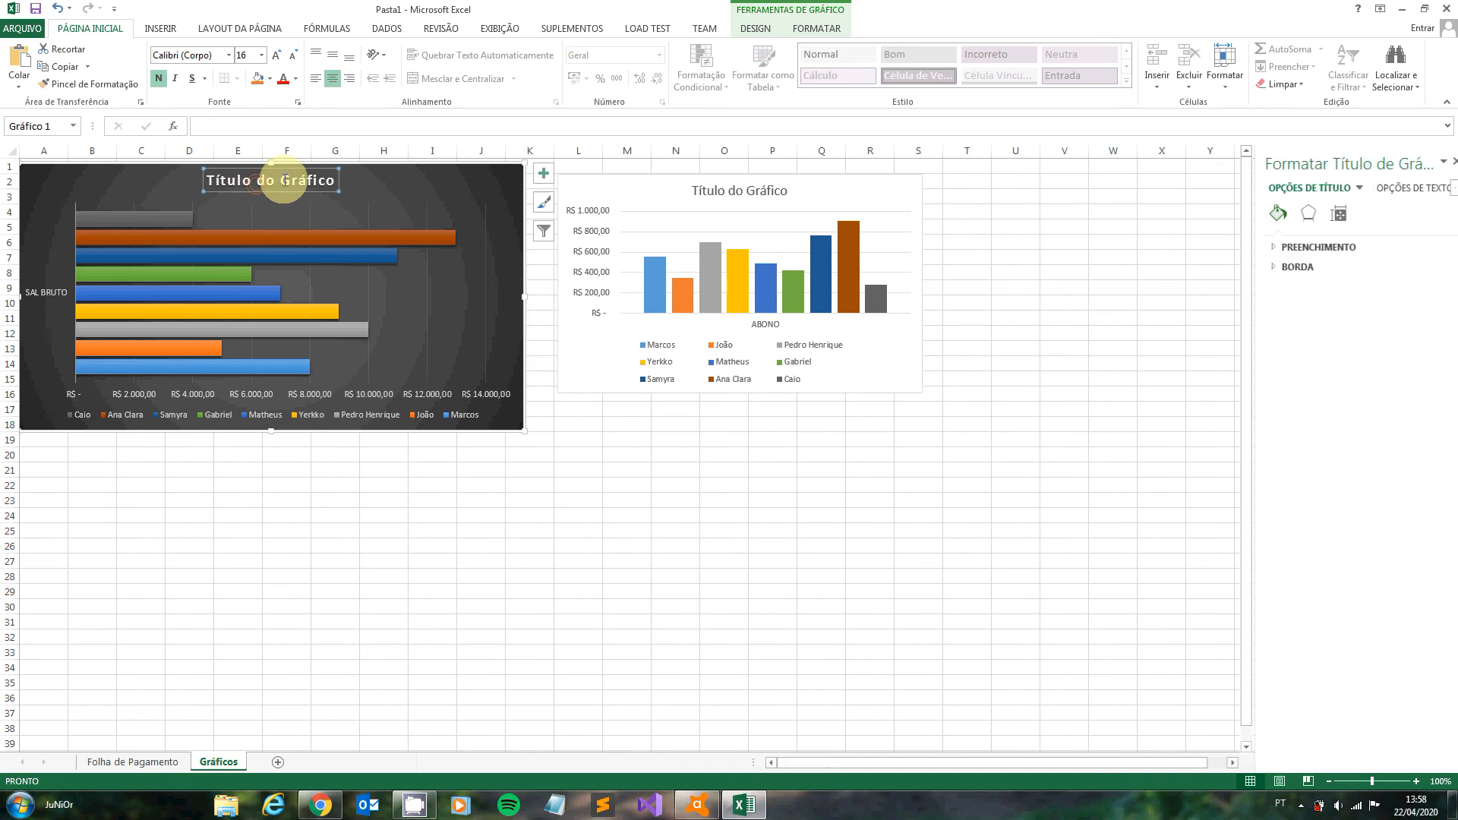
left_click_drag(331, 180, 179, 171)
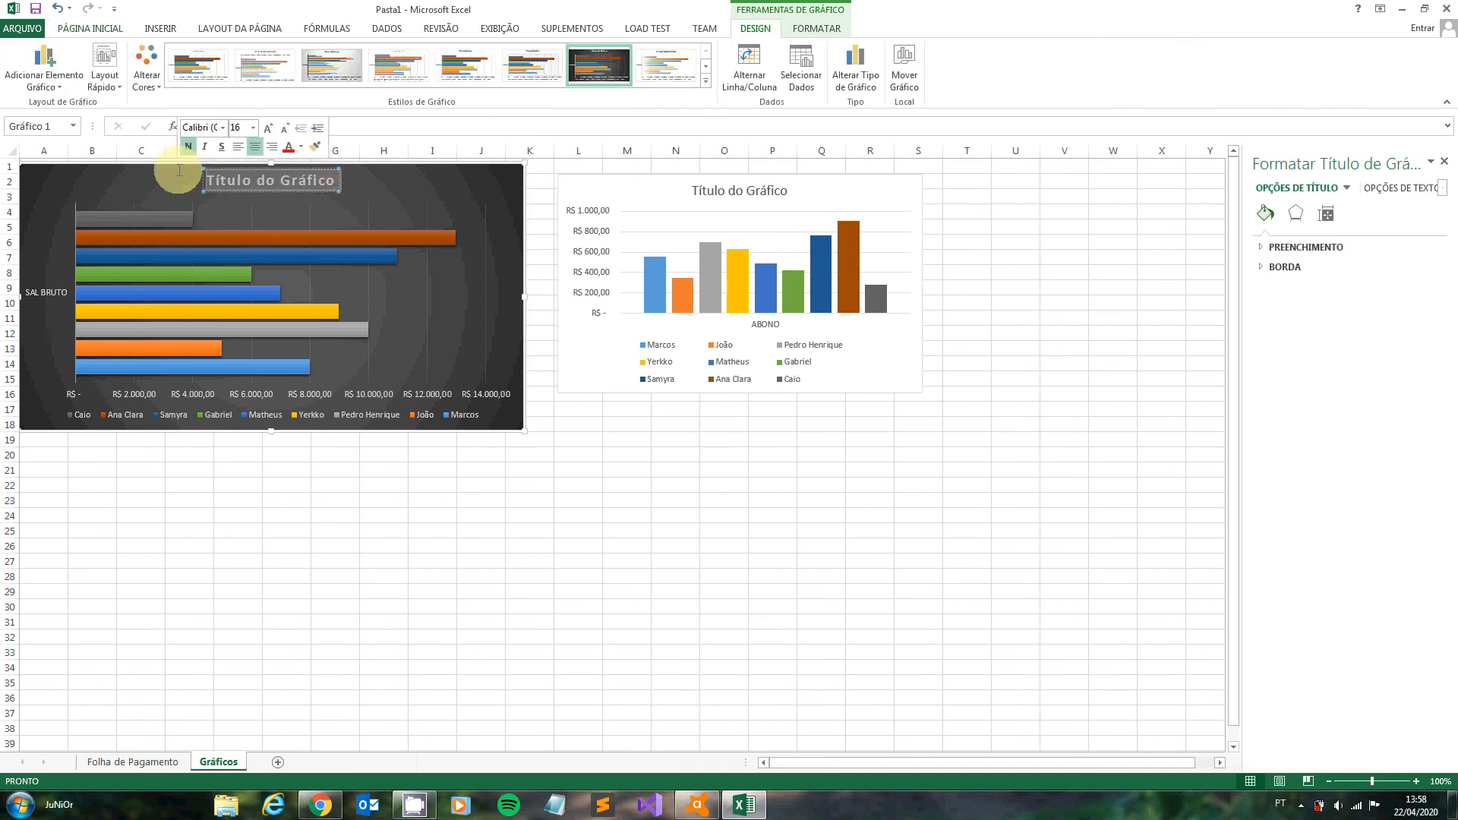
type("Funcio")
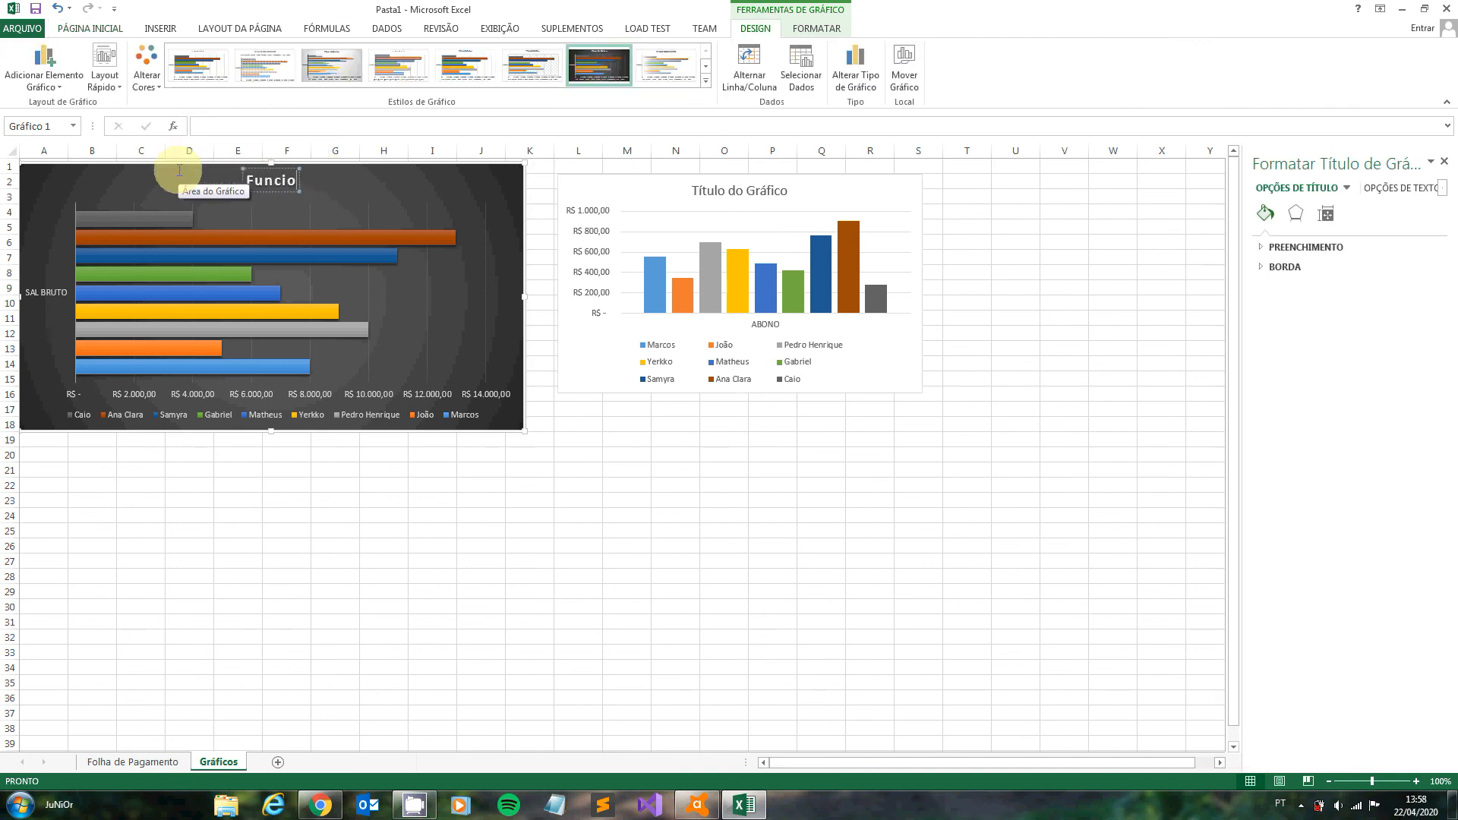
type("nários x Sá")
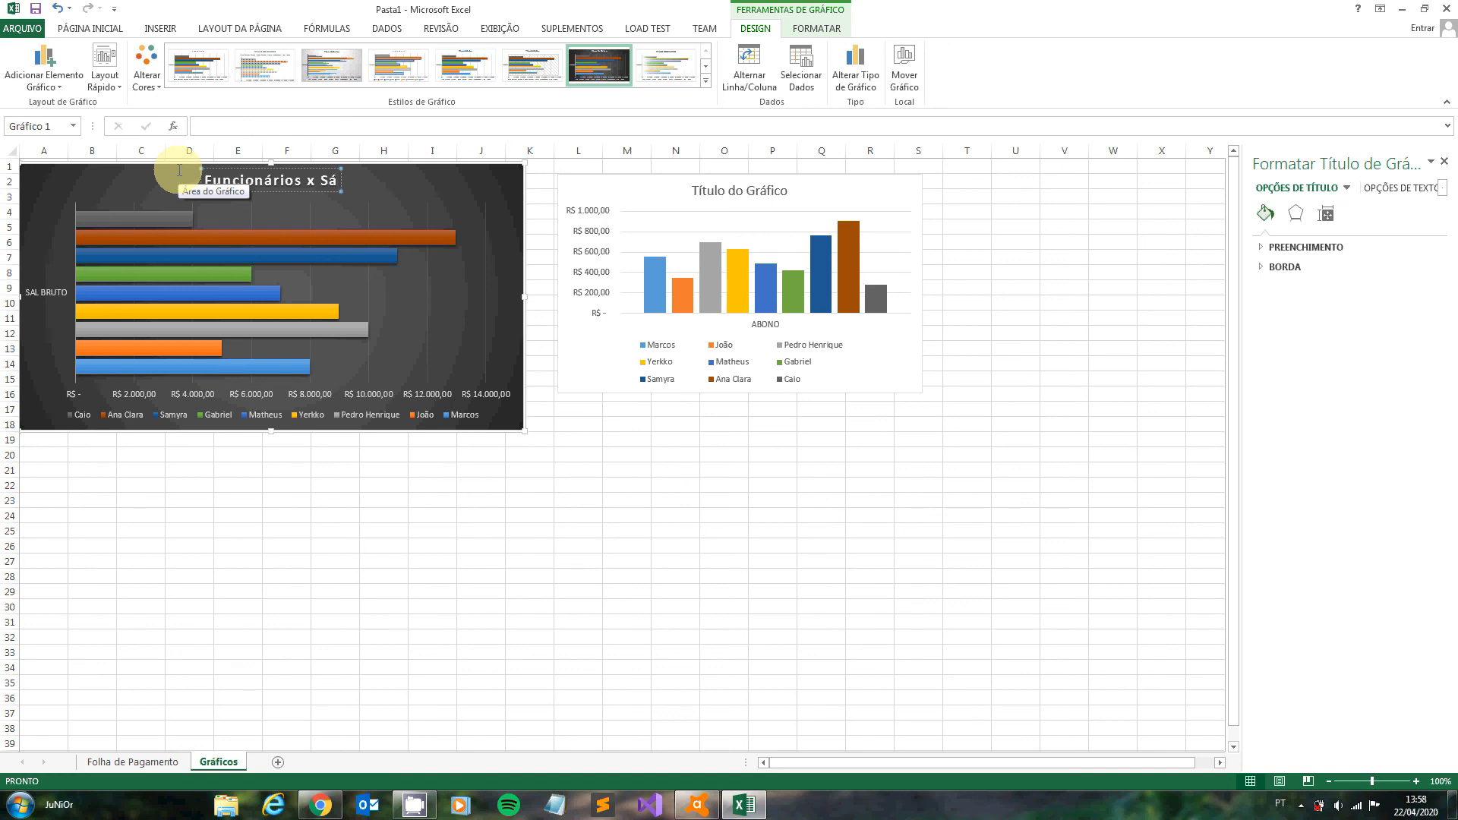
type("l")
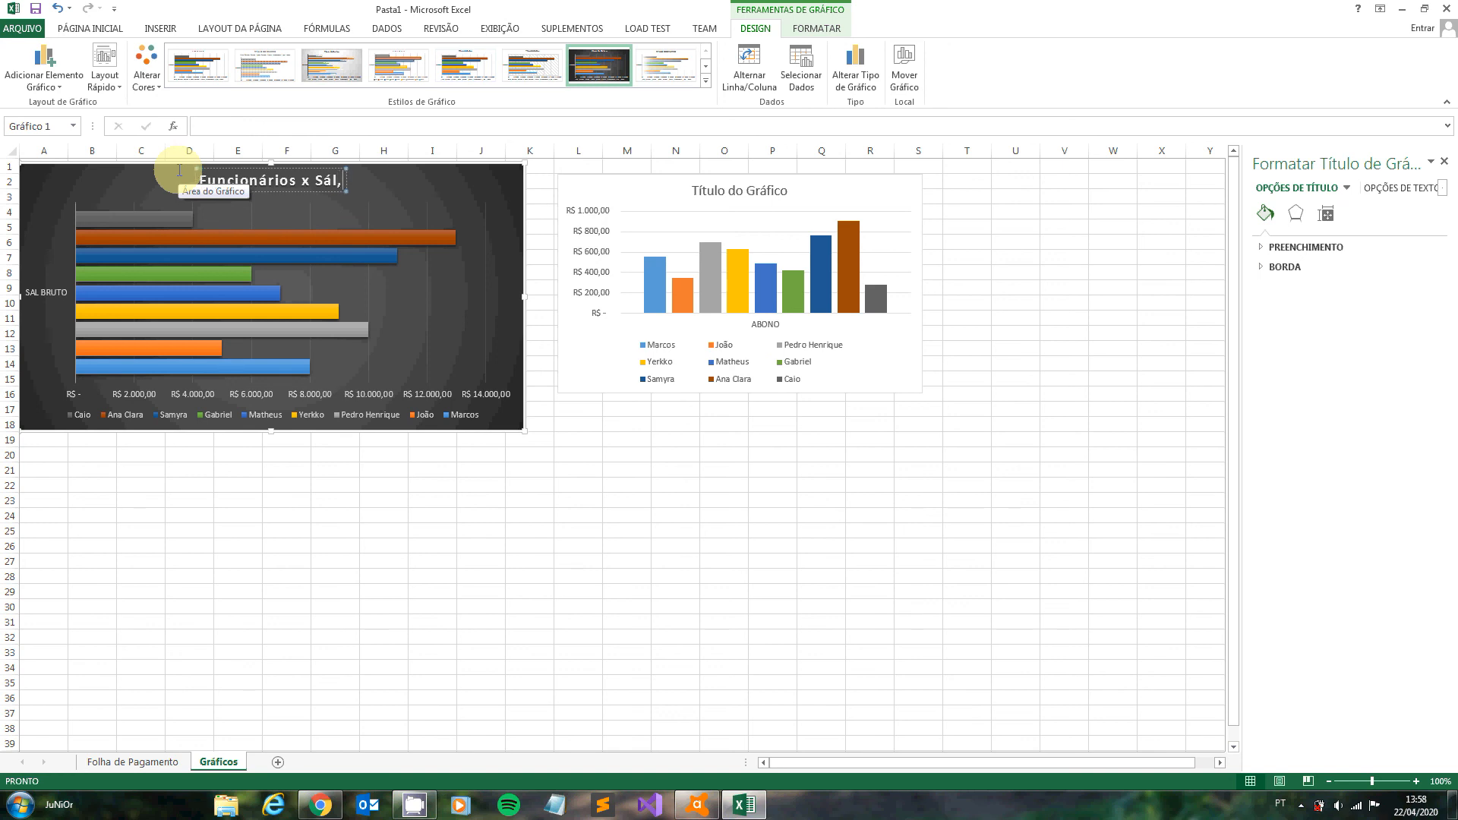
type(". Bruto")
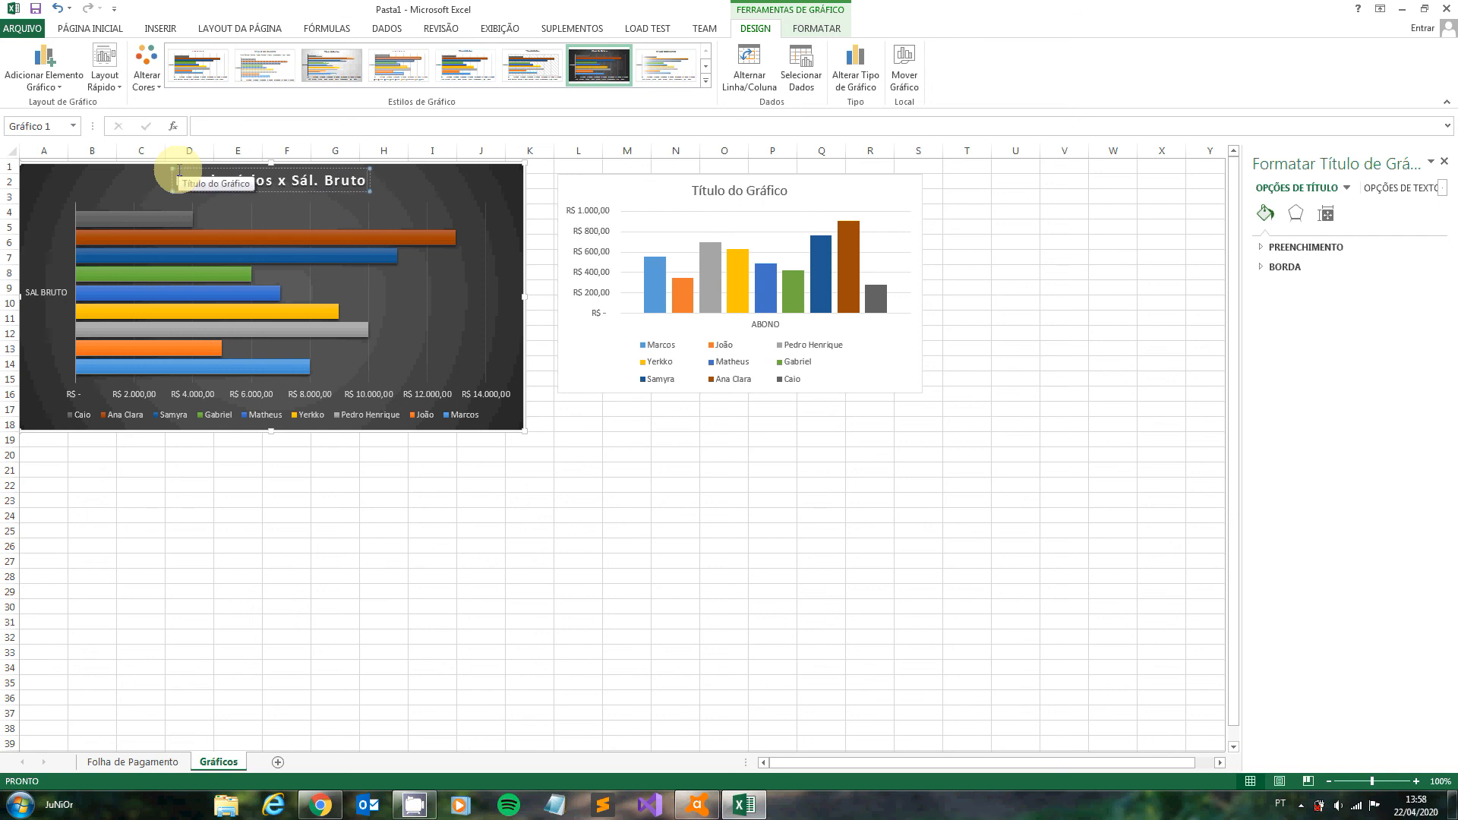
left_click(271, 185)
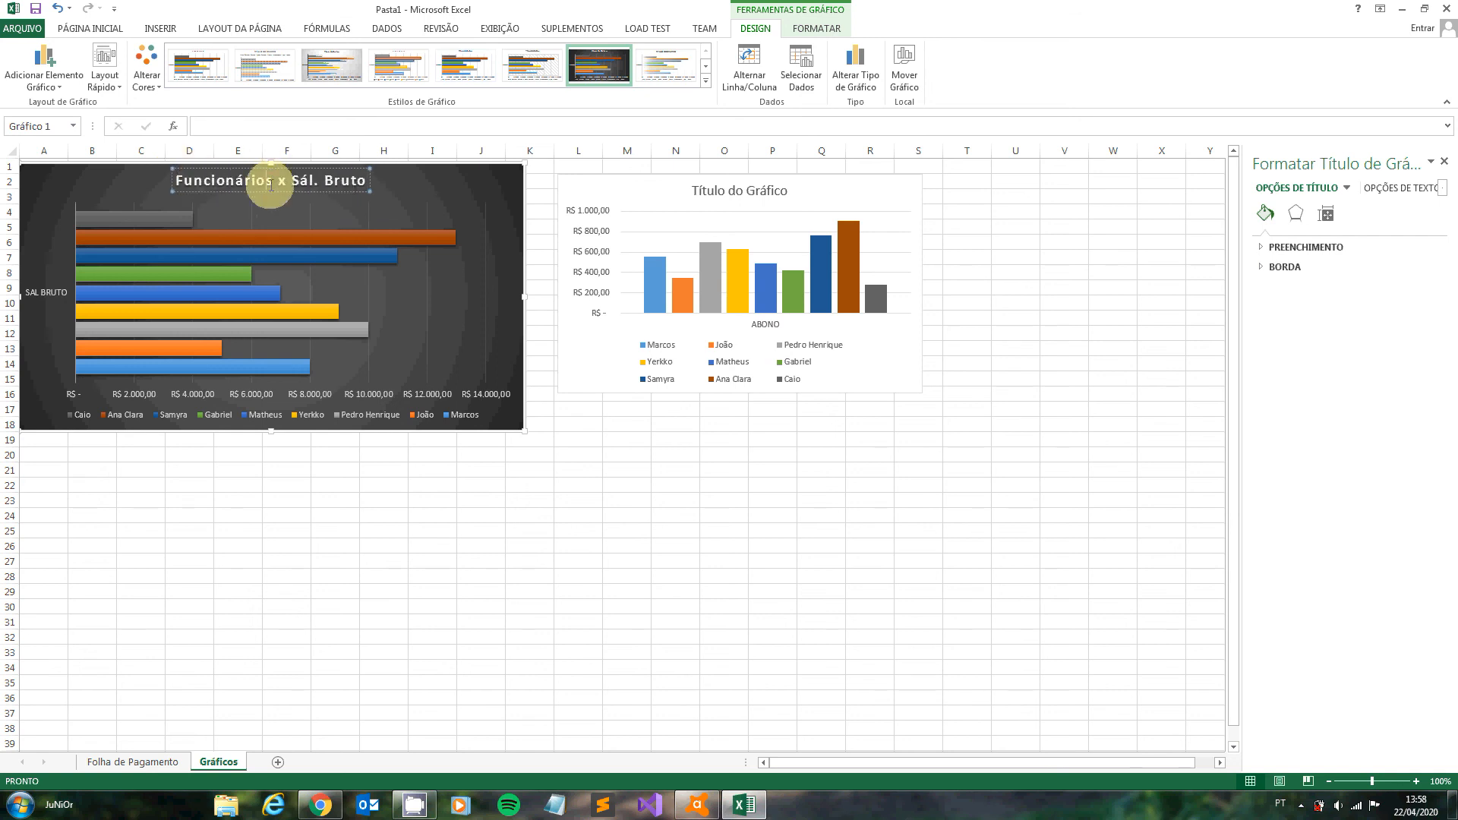
key("Delete")
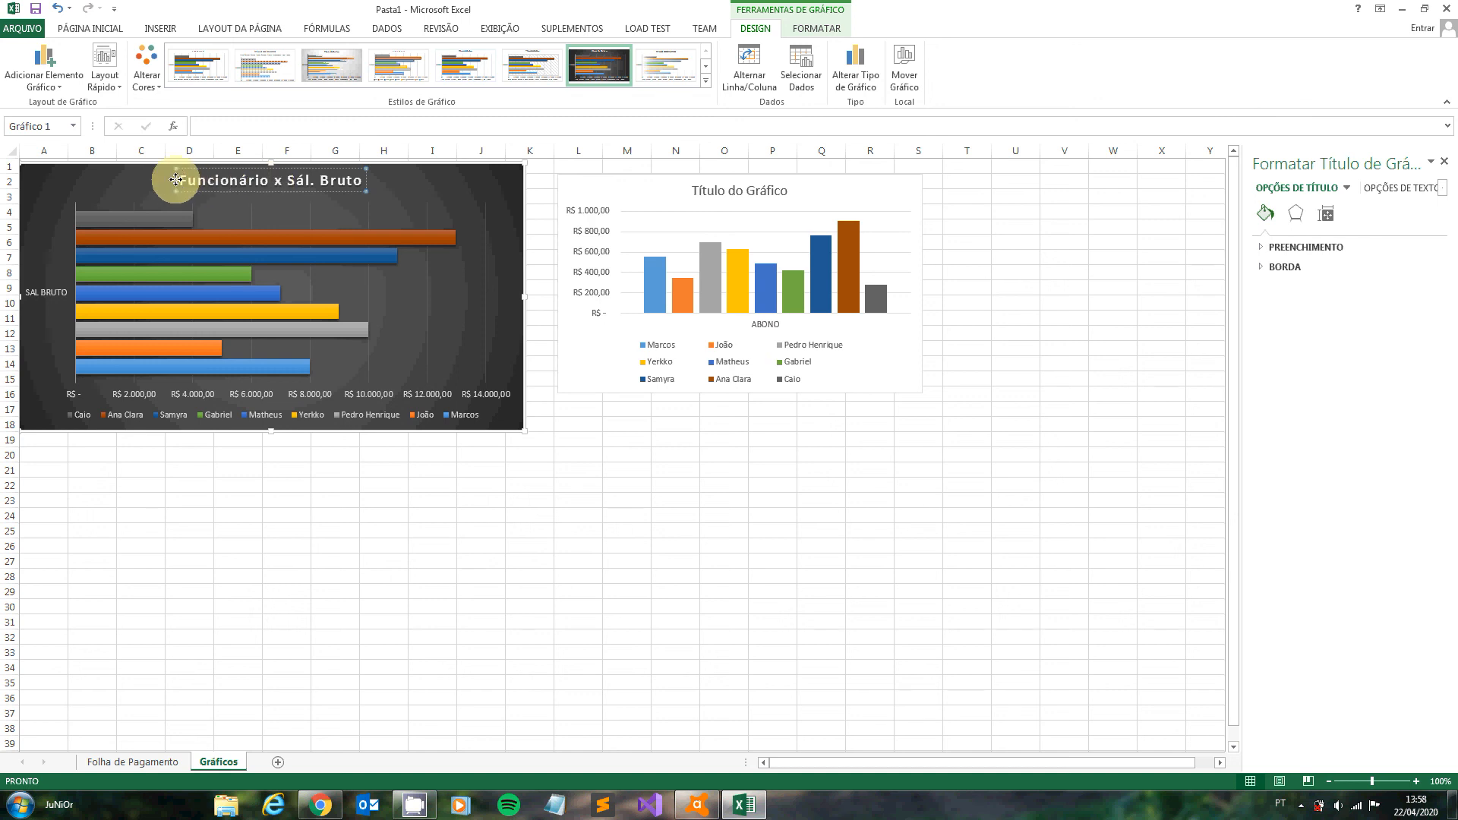
- Copy the SAL BRUTO chart's title into the ABONO chart's title and change it to "Funcionário x Abono"
left_click_drag(177, 180, 367, 173)
key("ctrl+c")
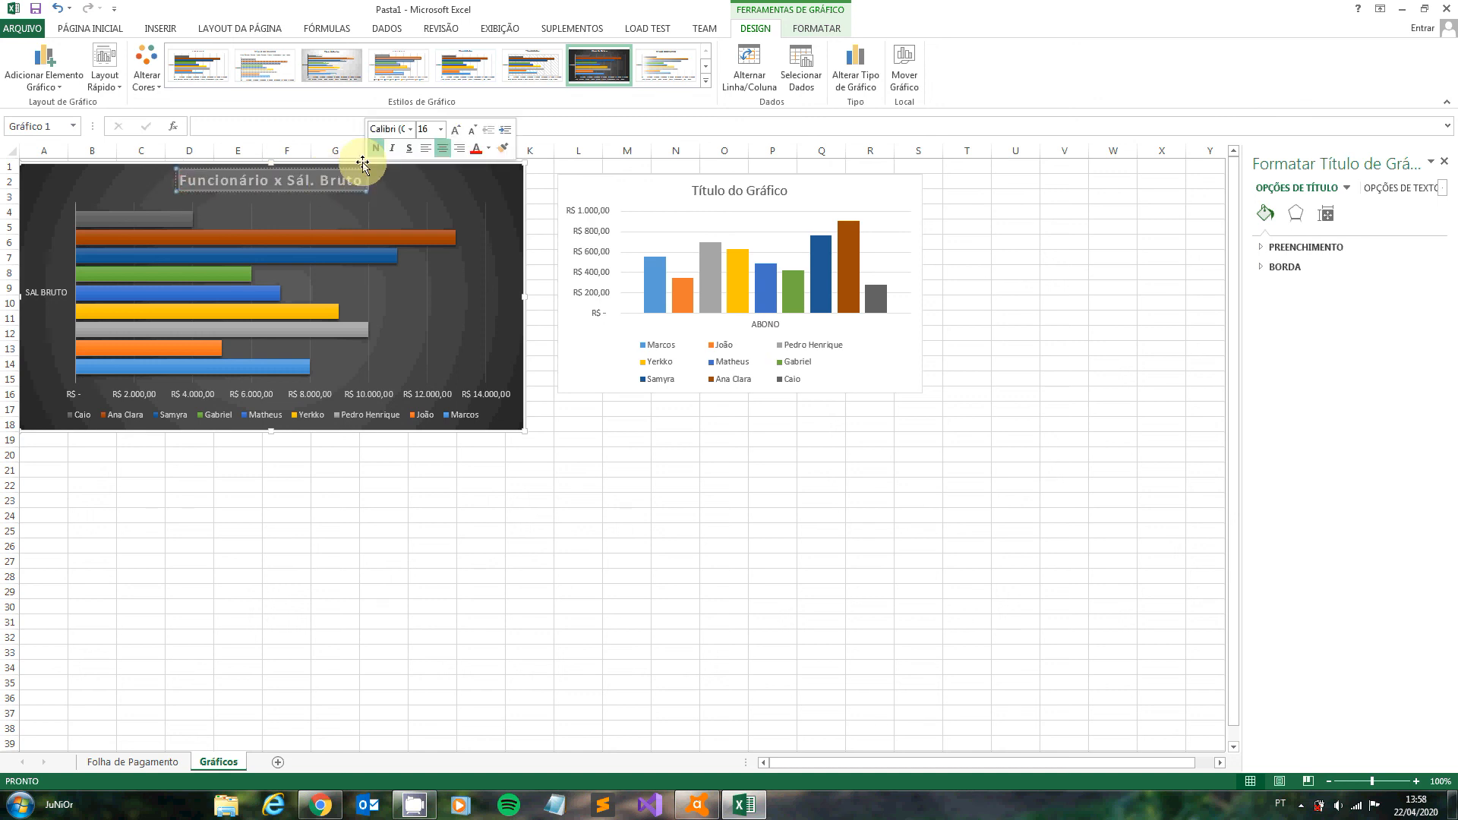
left_click(702, 182)
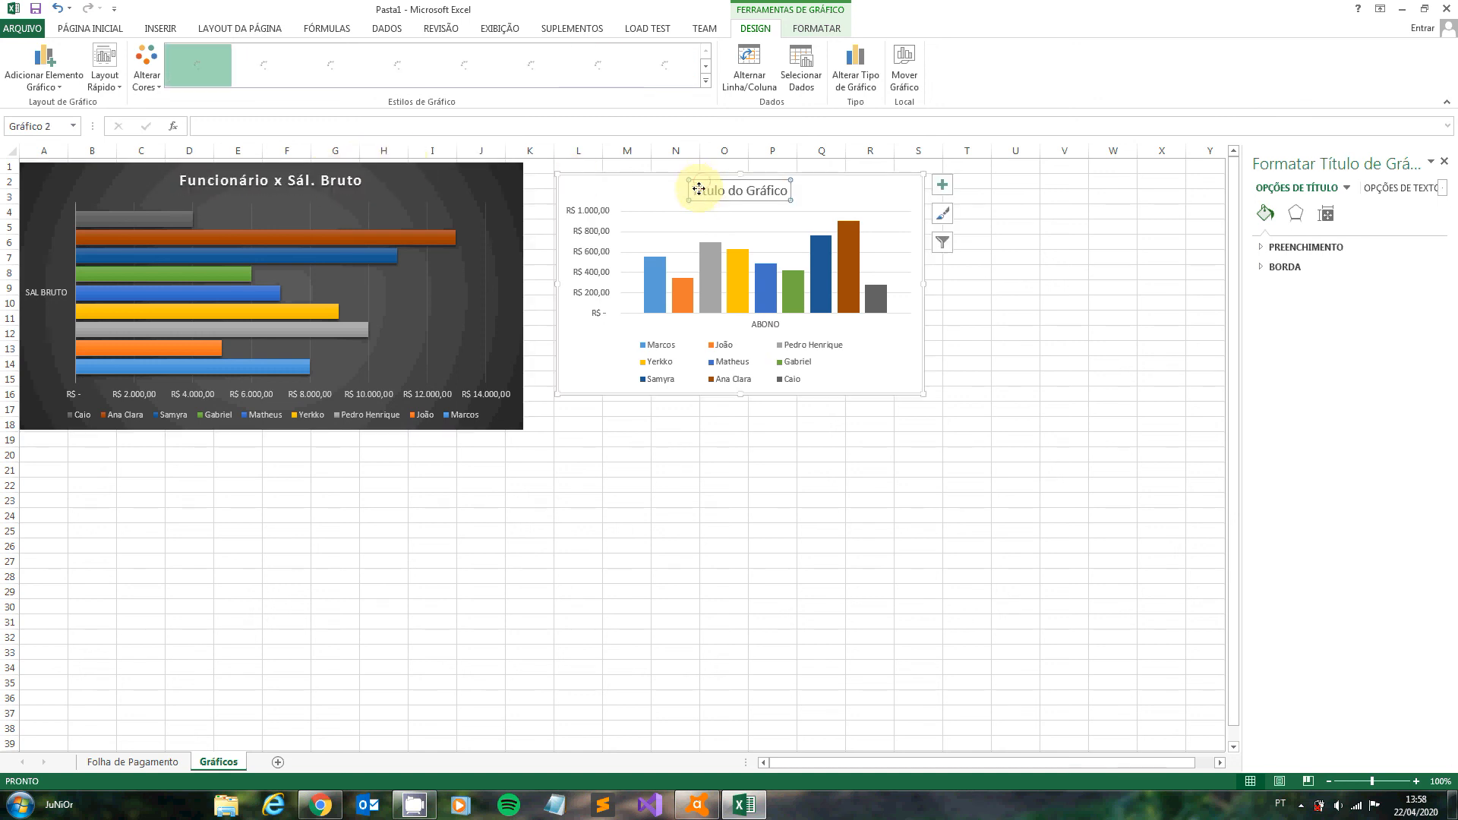
left_click(691, 190)
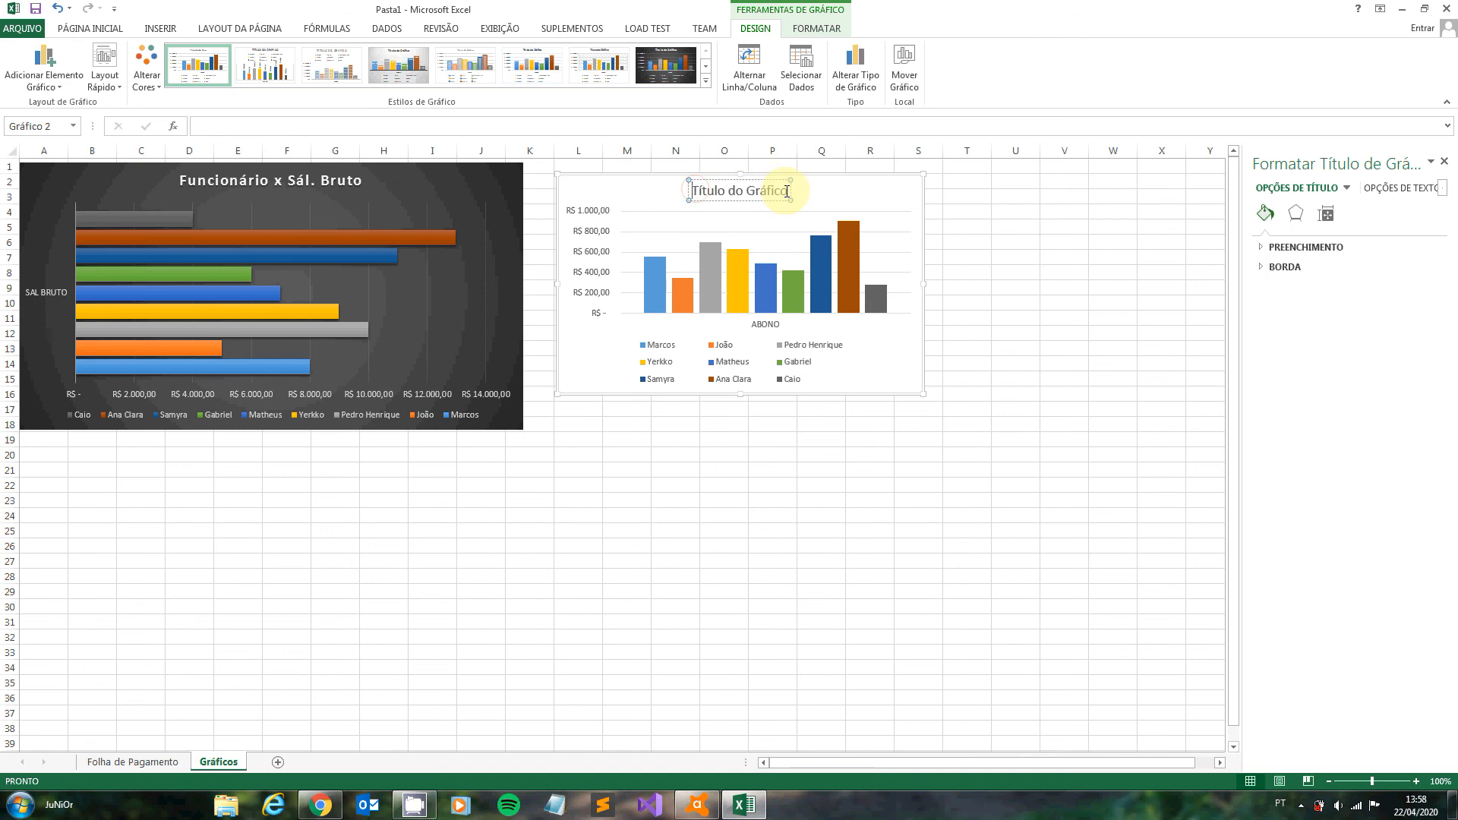
left_click_drag(790, 191, 684, 188)
key("ctrl+v")
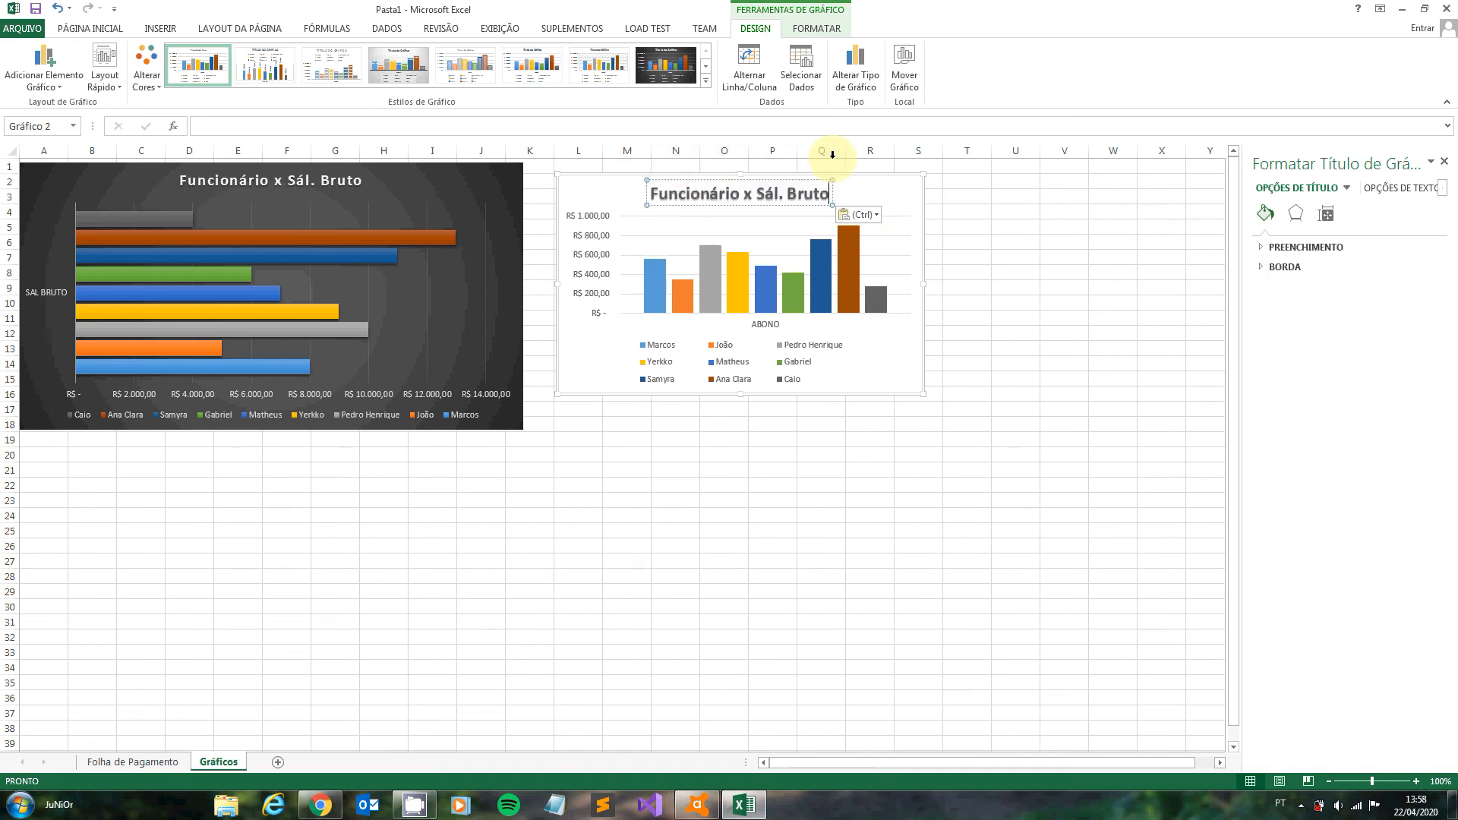
key("BackSpace")
key("BackSpace")
key("BackSpace")
key("BackSpace")
key("BackSpace")
key("BackSpace")
key("BackSpace")
key("BackSpace")
key("BackSpace")
key("BackSpace")
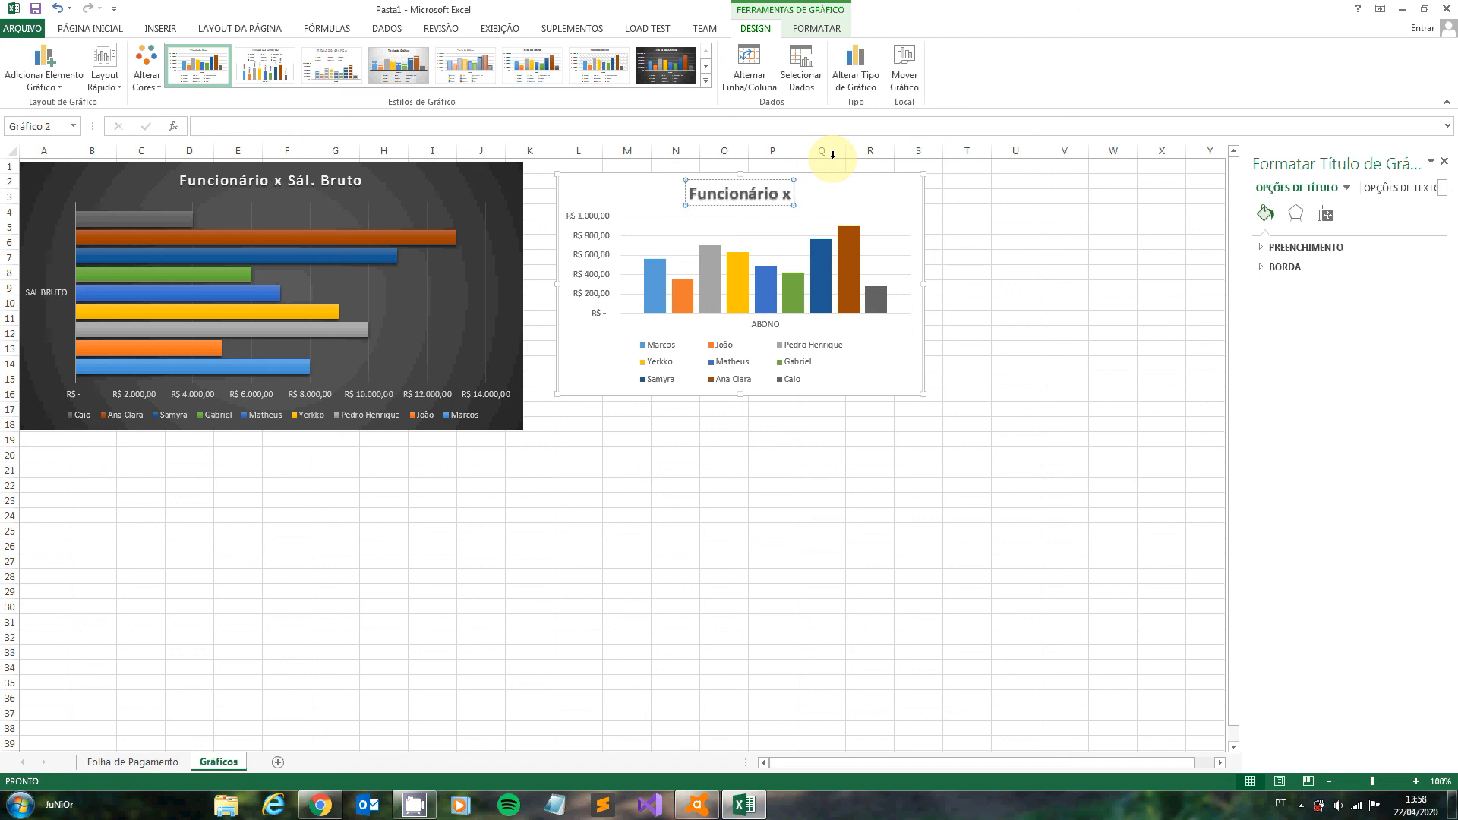
type("Abono")
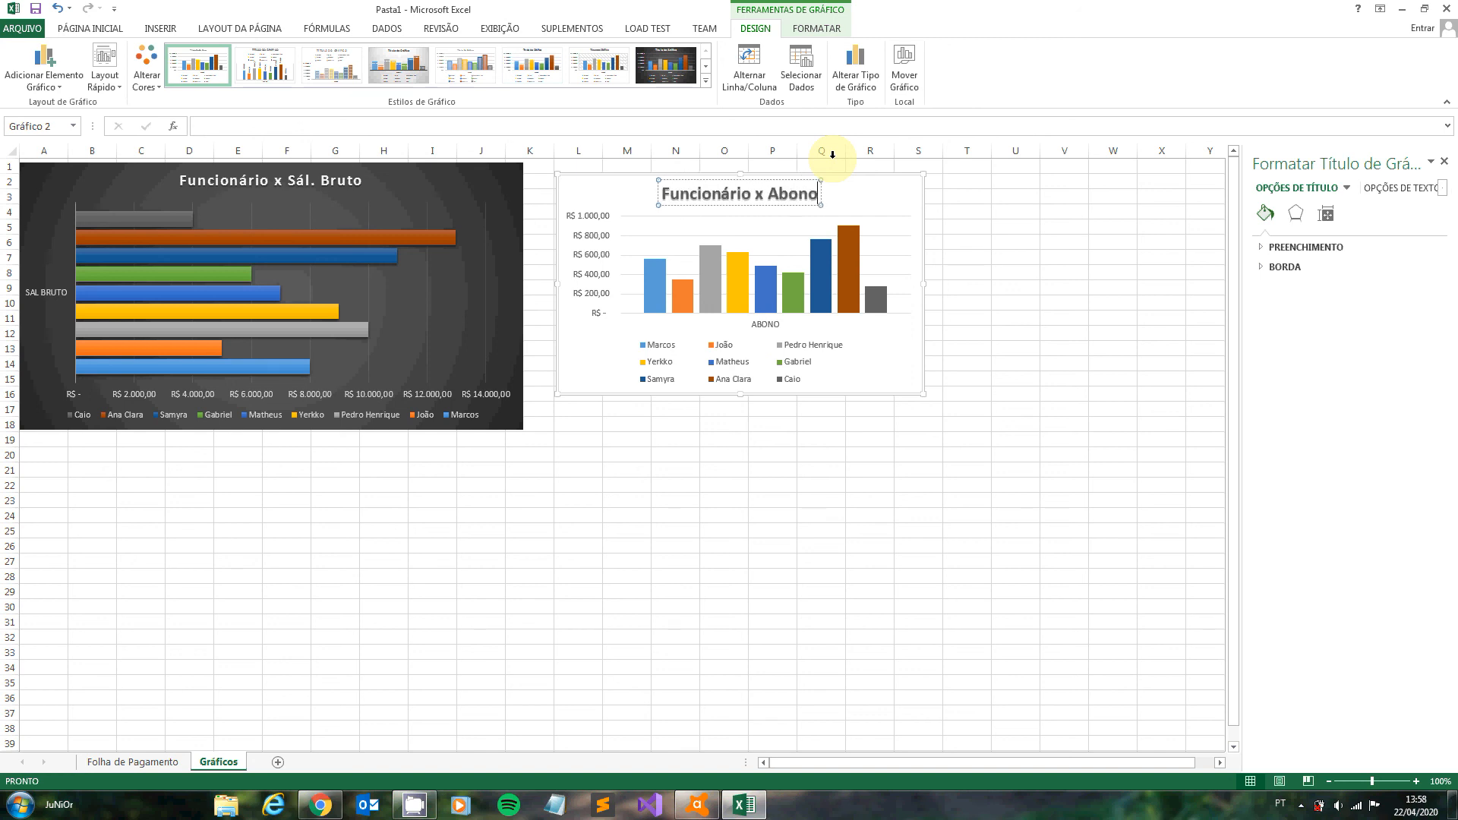
left_click(869, 468)
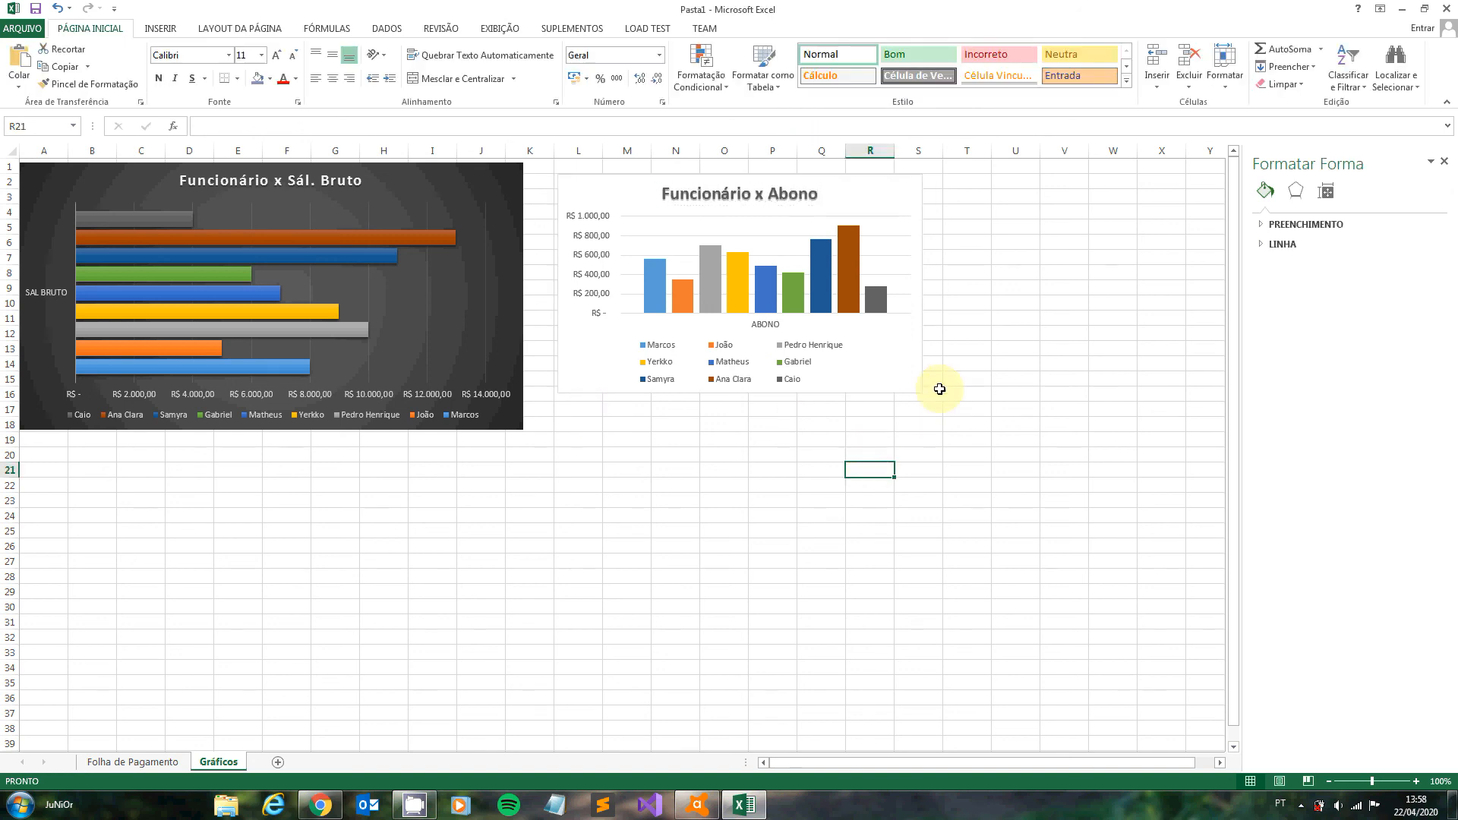
- Enlarge the ABONO chart to reach about cell T18
left_click(915, 381)
left_click(923, 397)
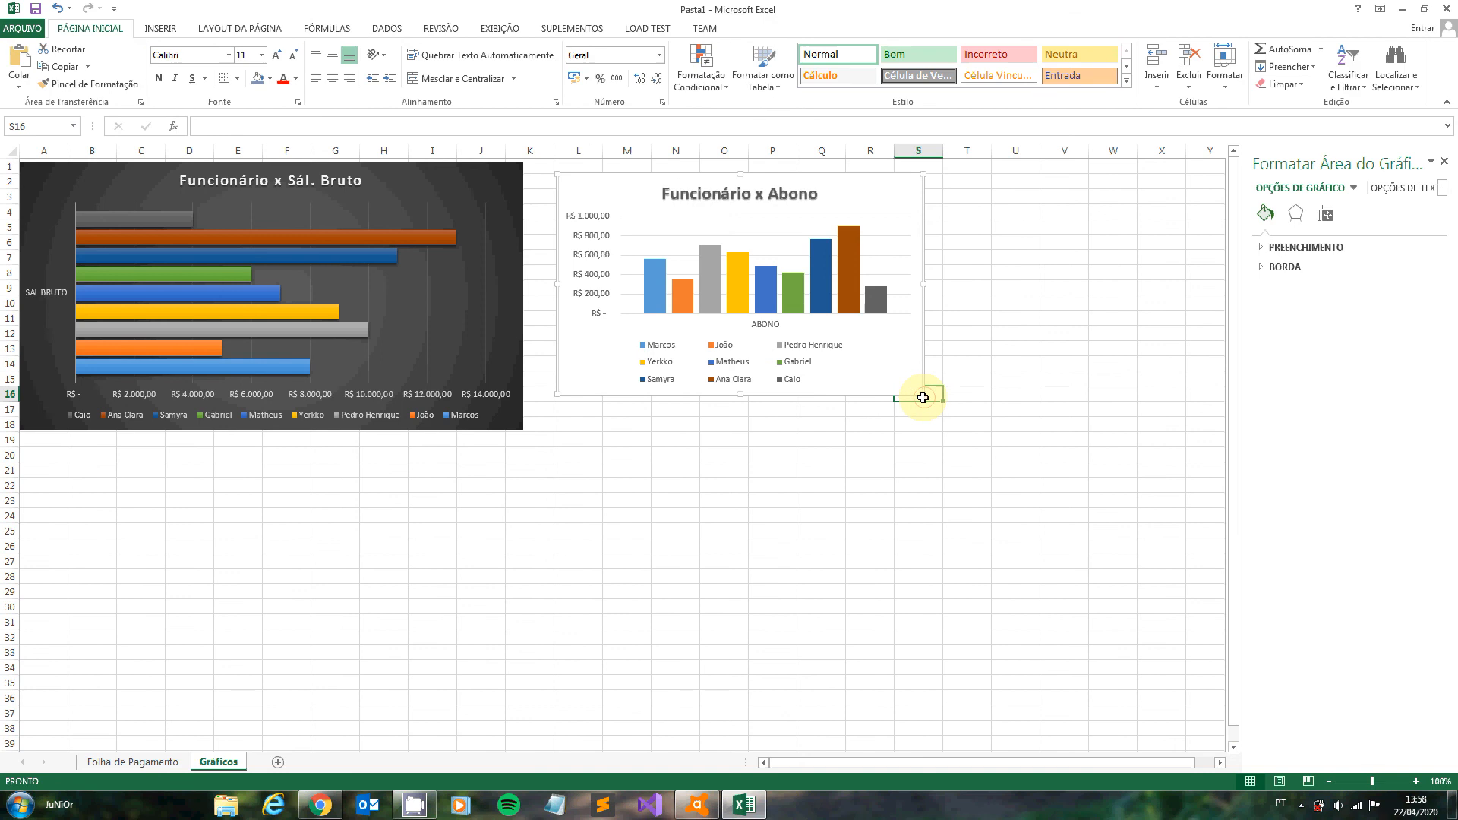
left_click(919, 389)
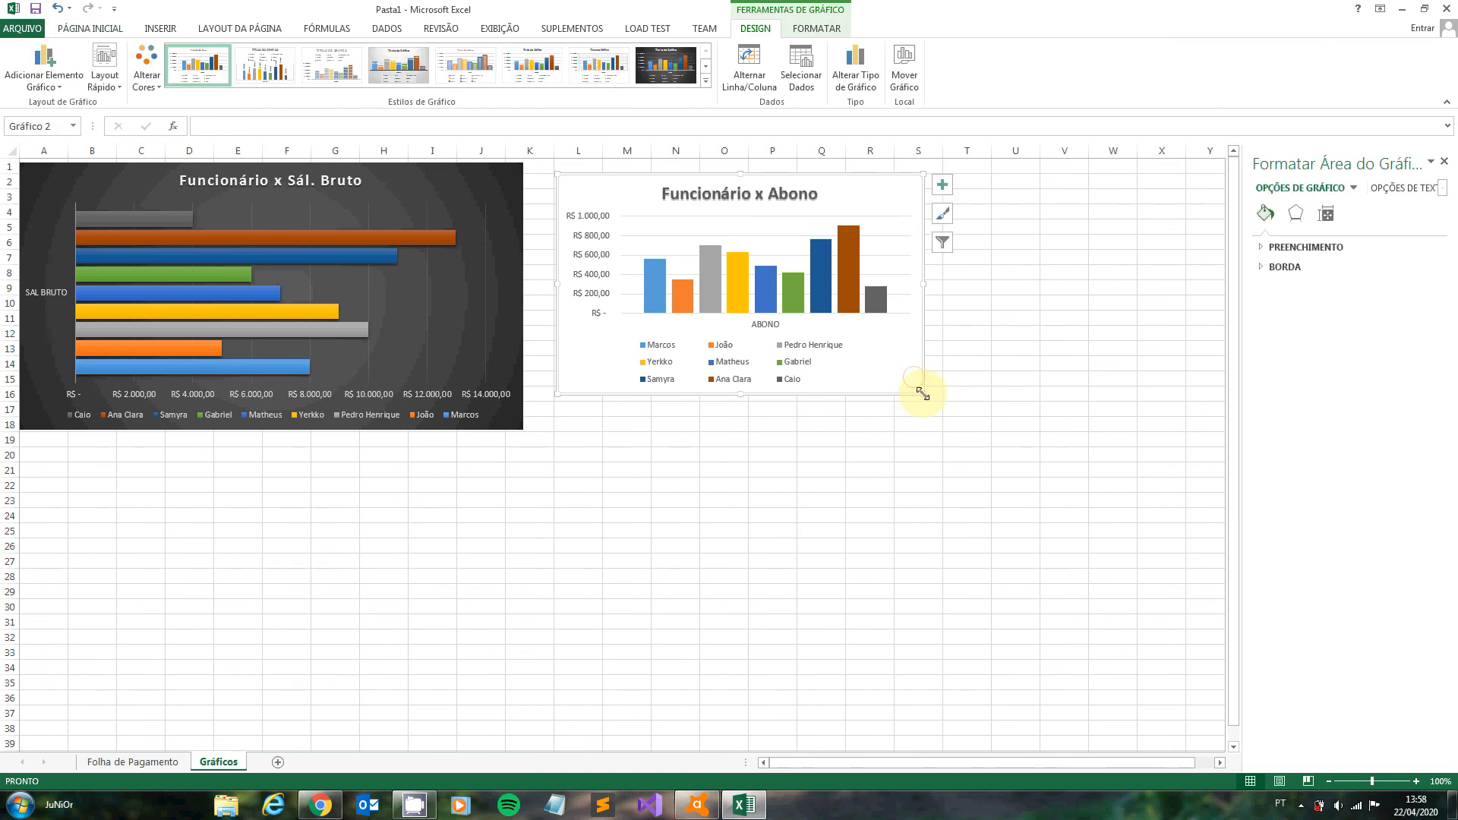
left_click_drag(922, 394, 983, 430)
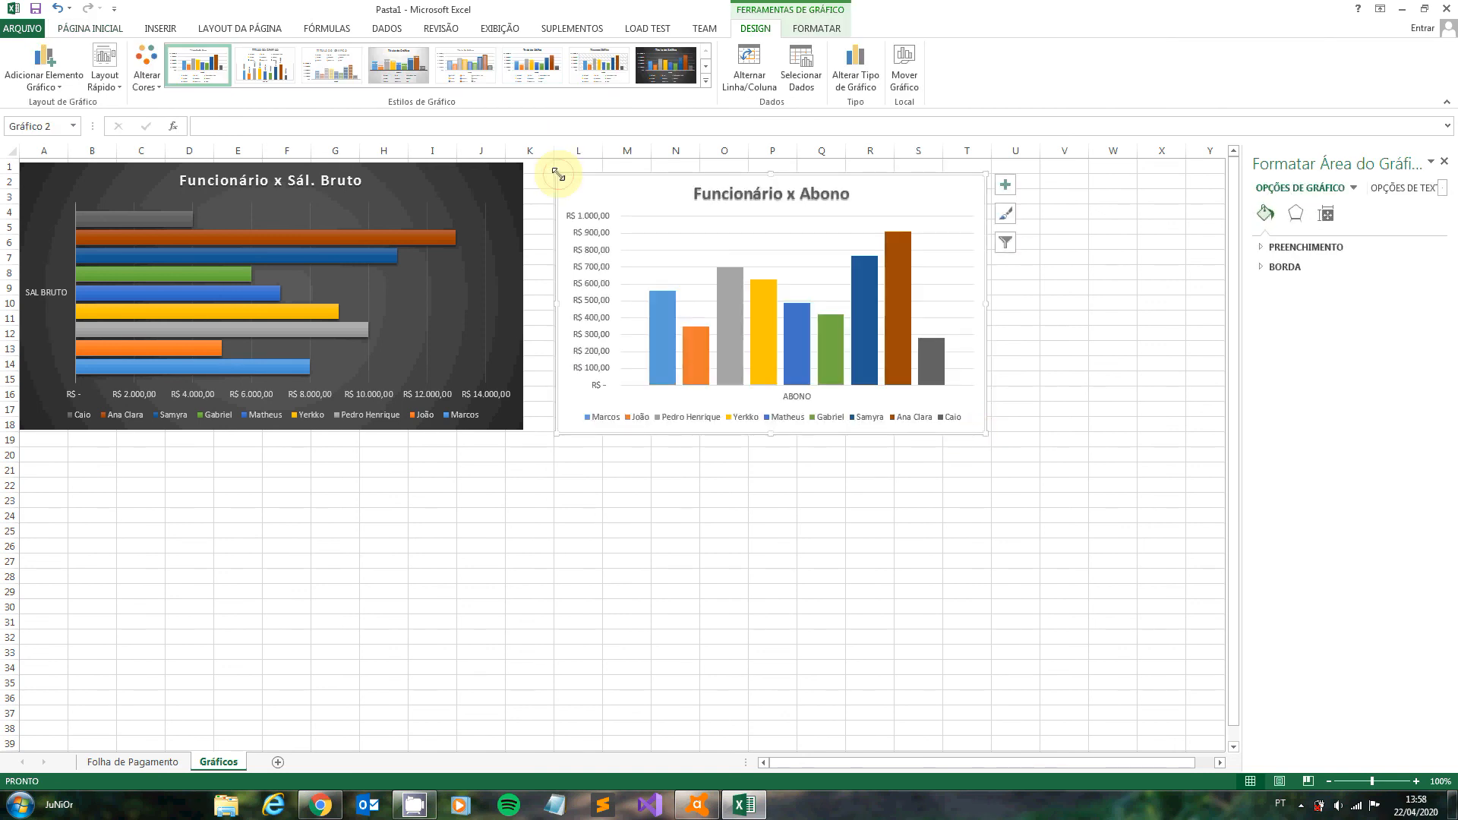
- Extend the ABONO chart's top edge to the top of row 1 and apply the grey gradient chart style with value labels
left_click_drag(558, 175, 557, 162)
left_click(413, 64)
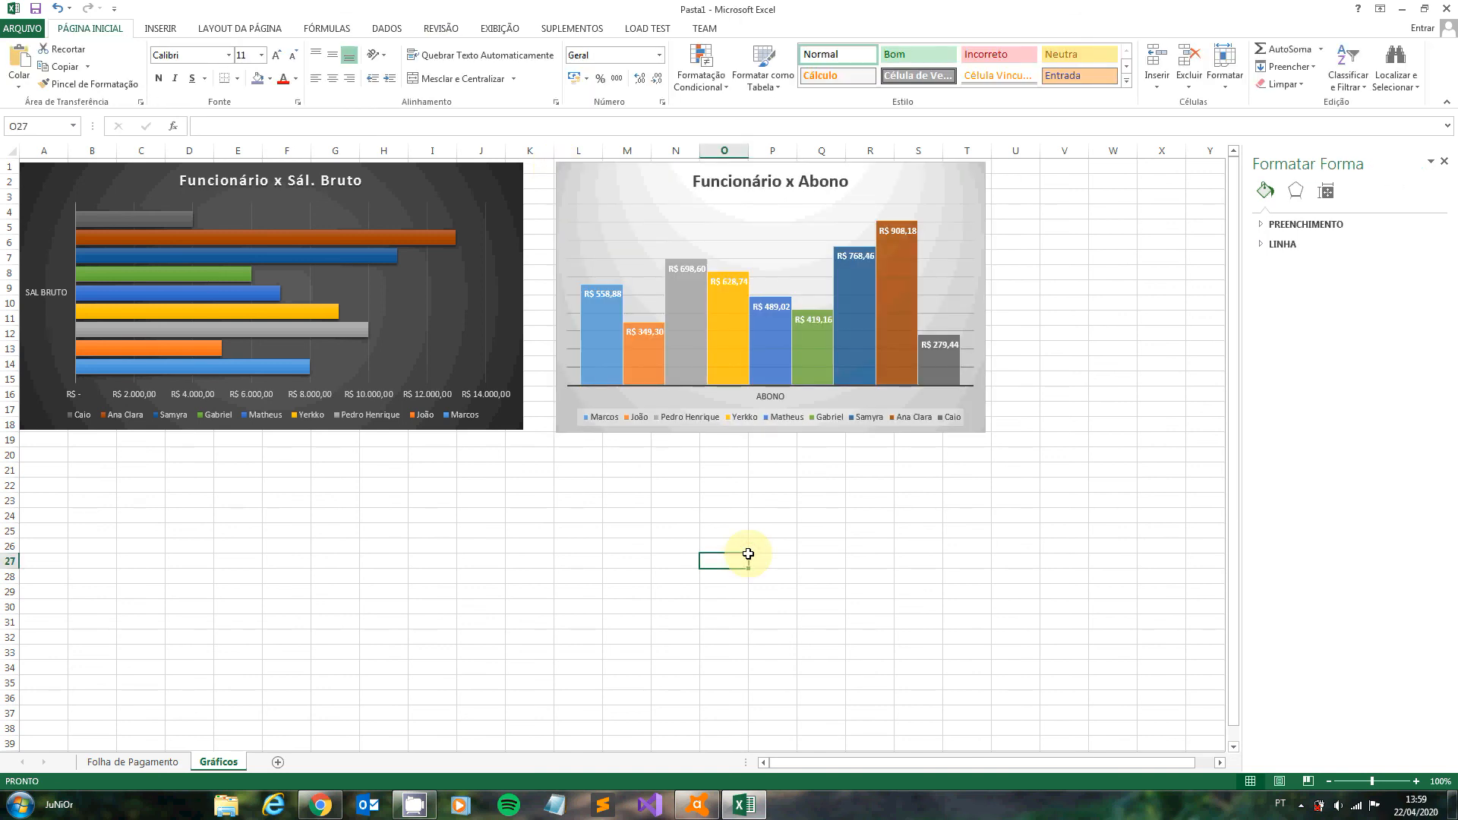
left_click(170, 529)
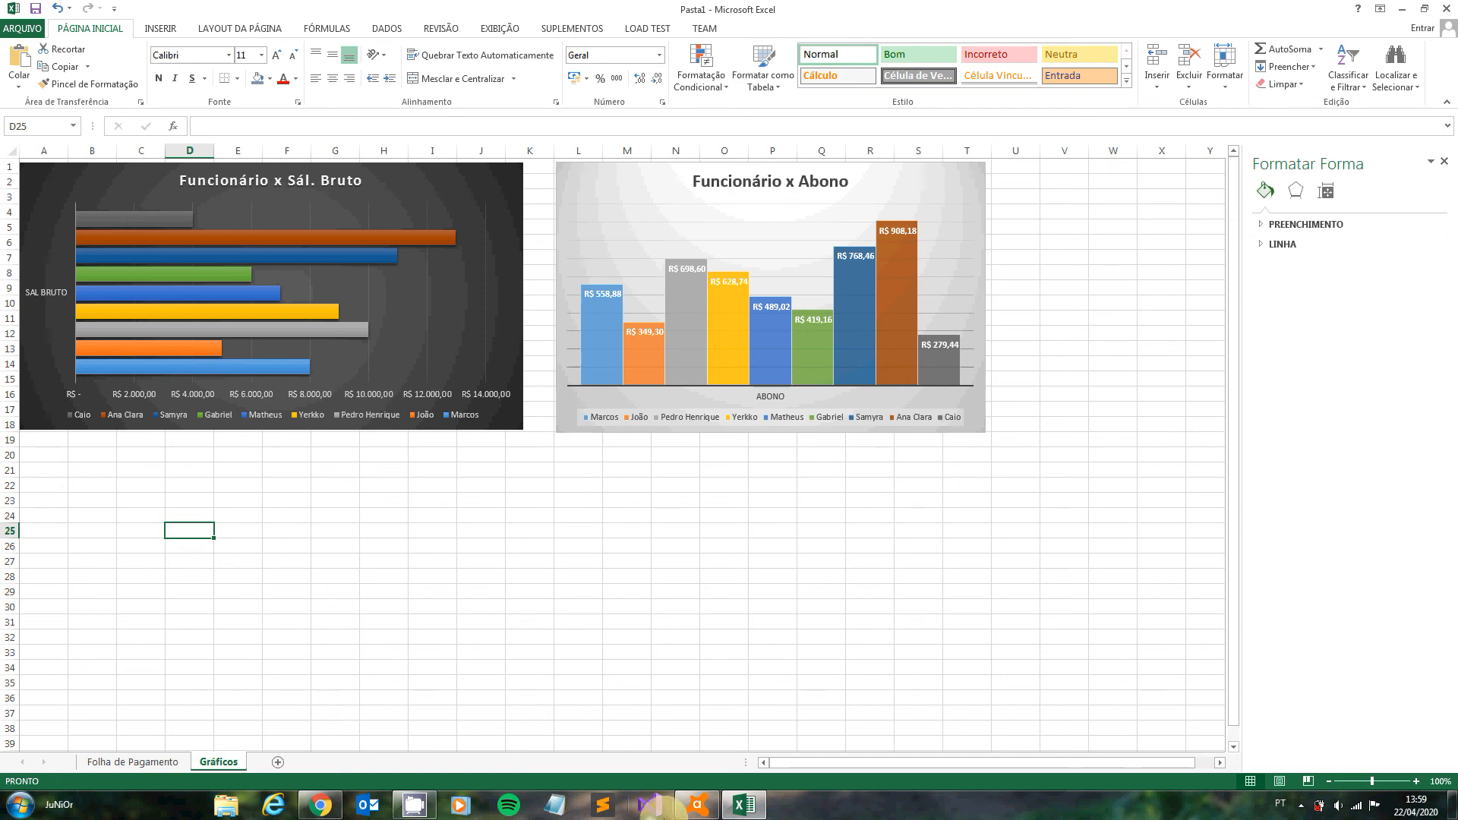
- On the Folha de Pagamento sheet, try to insert a 3D pie chart from A5:A14 and the SAL LIQ cells M5:M15, including the total
left_click(146, 765)
left_click(47, 289)
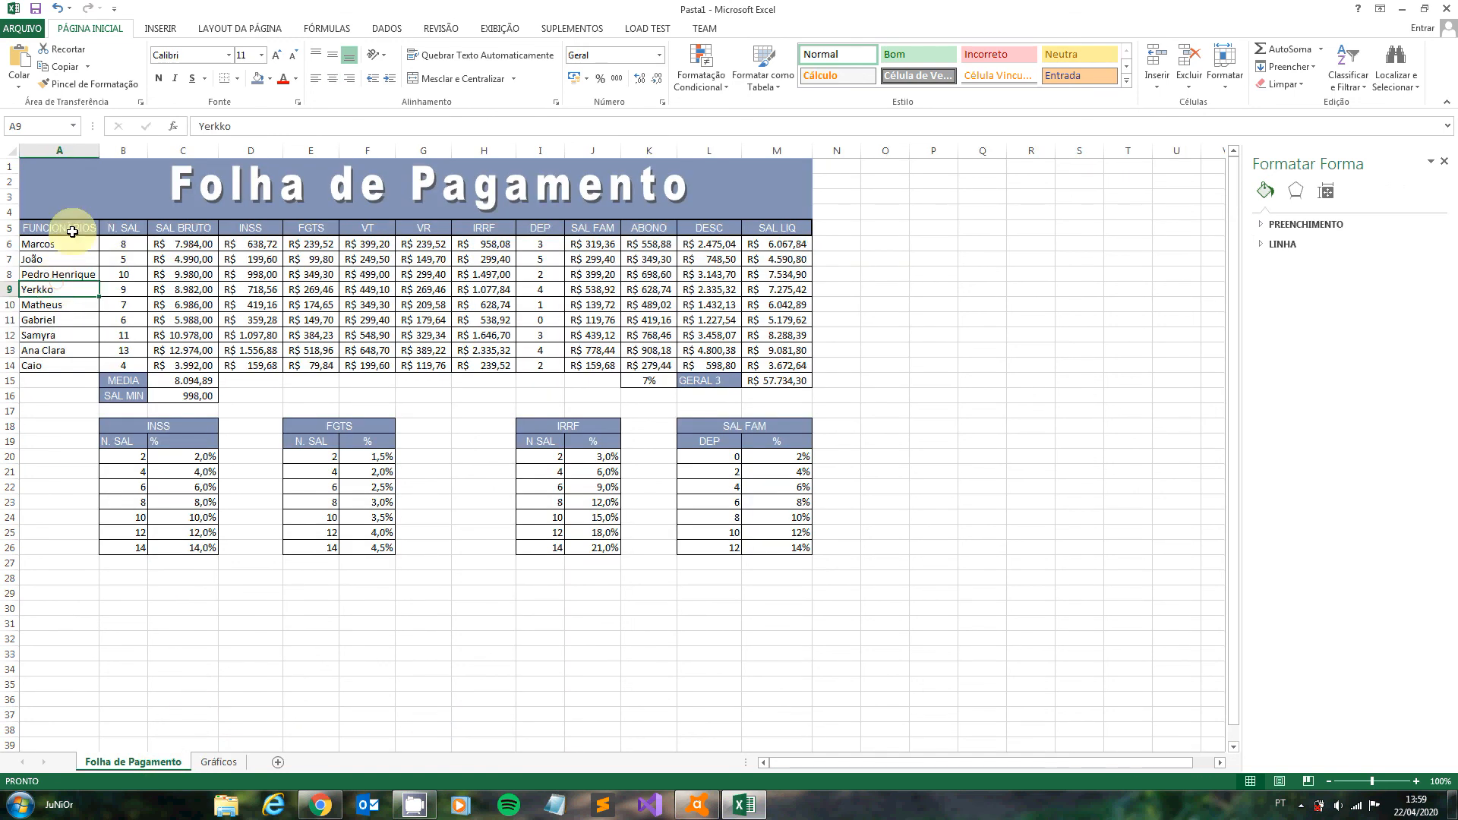
left_click_drag(72, 232, 80, 365)
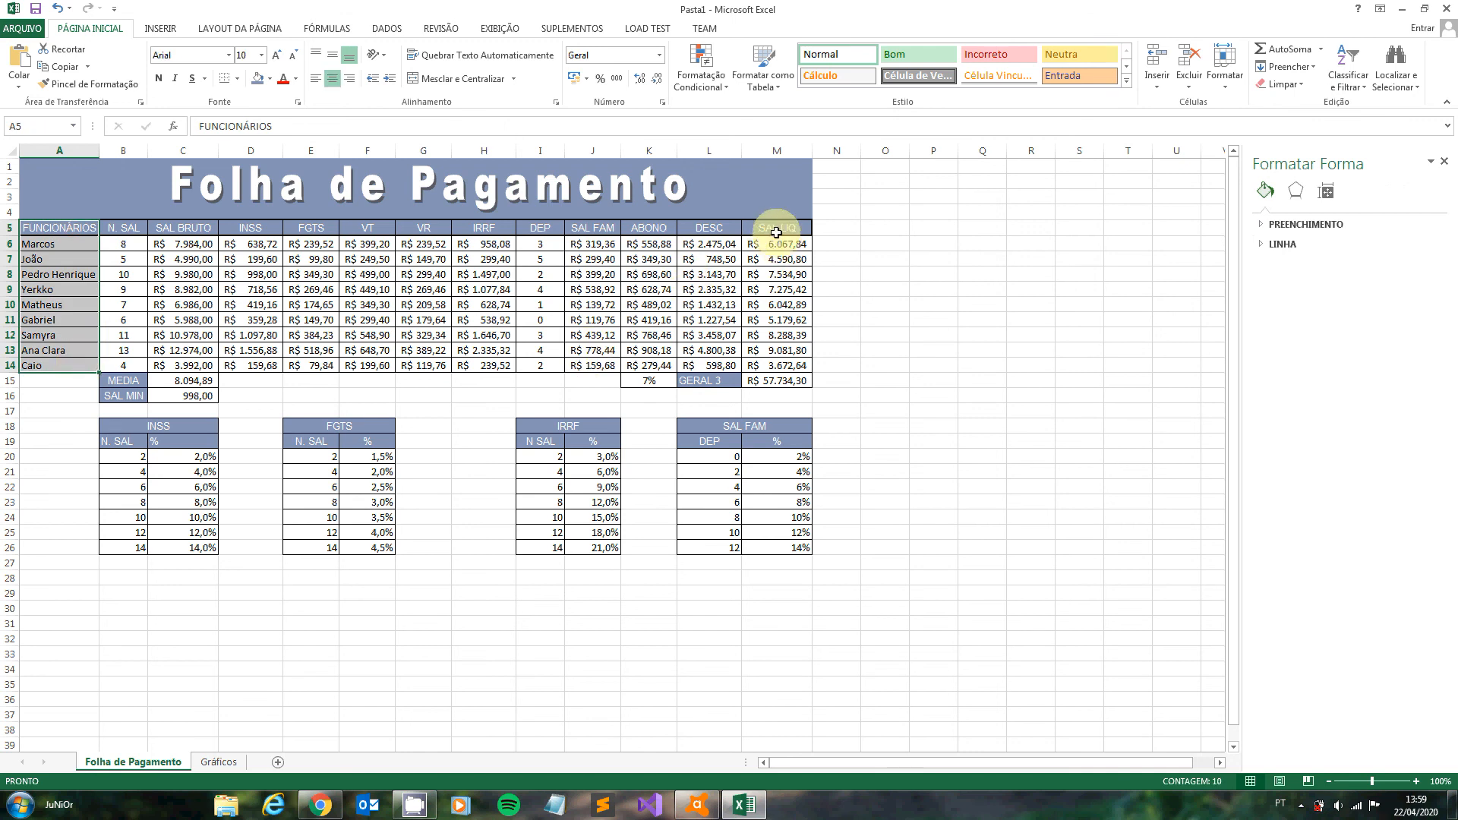
left_click_drag(776, 225, 784, 377)
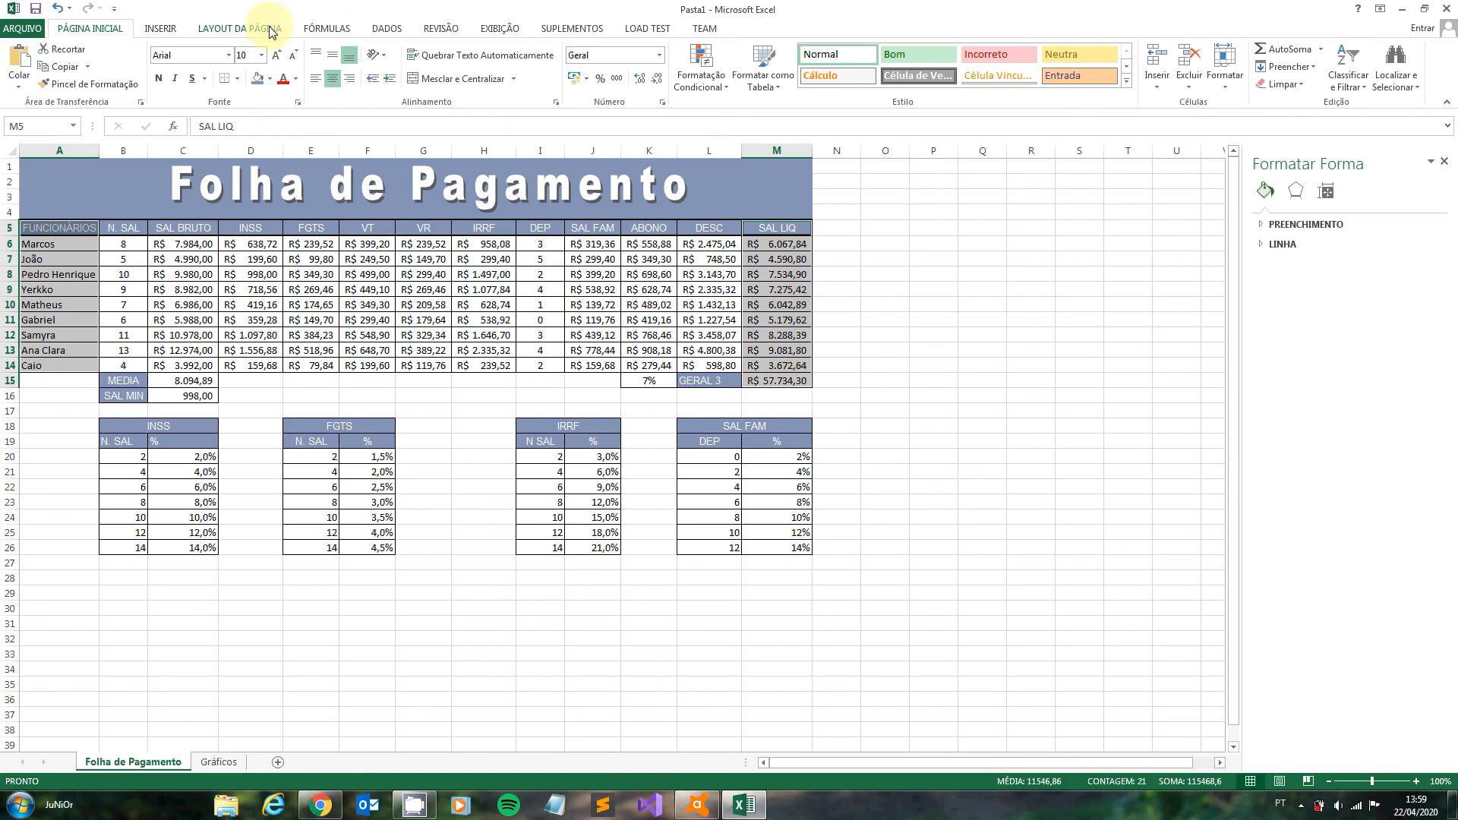
left_click(160, 29)
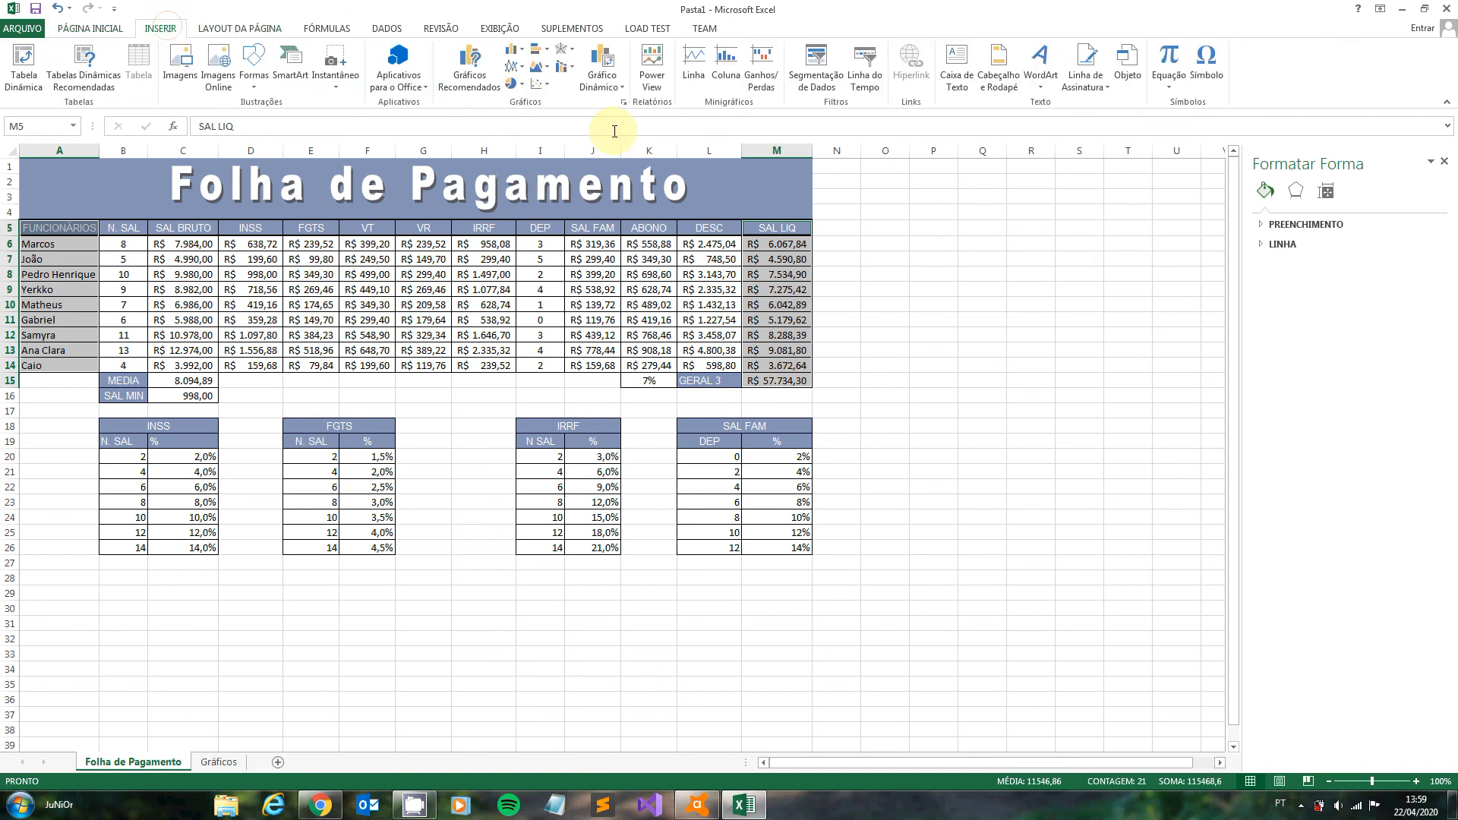
left_click(522, 87)
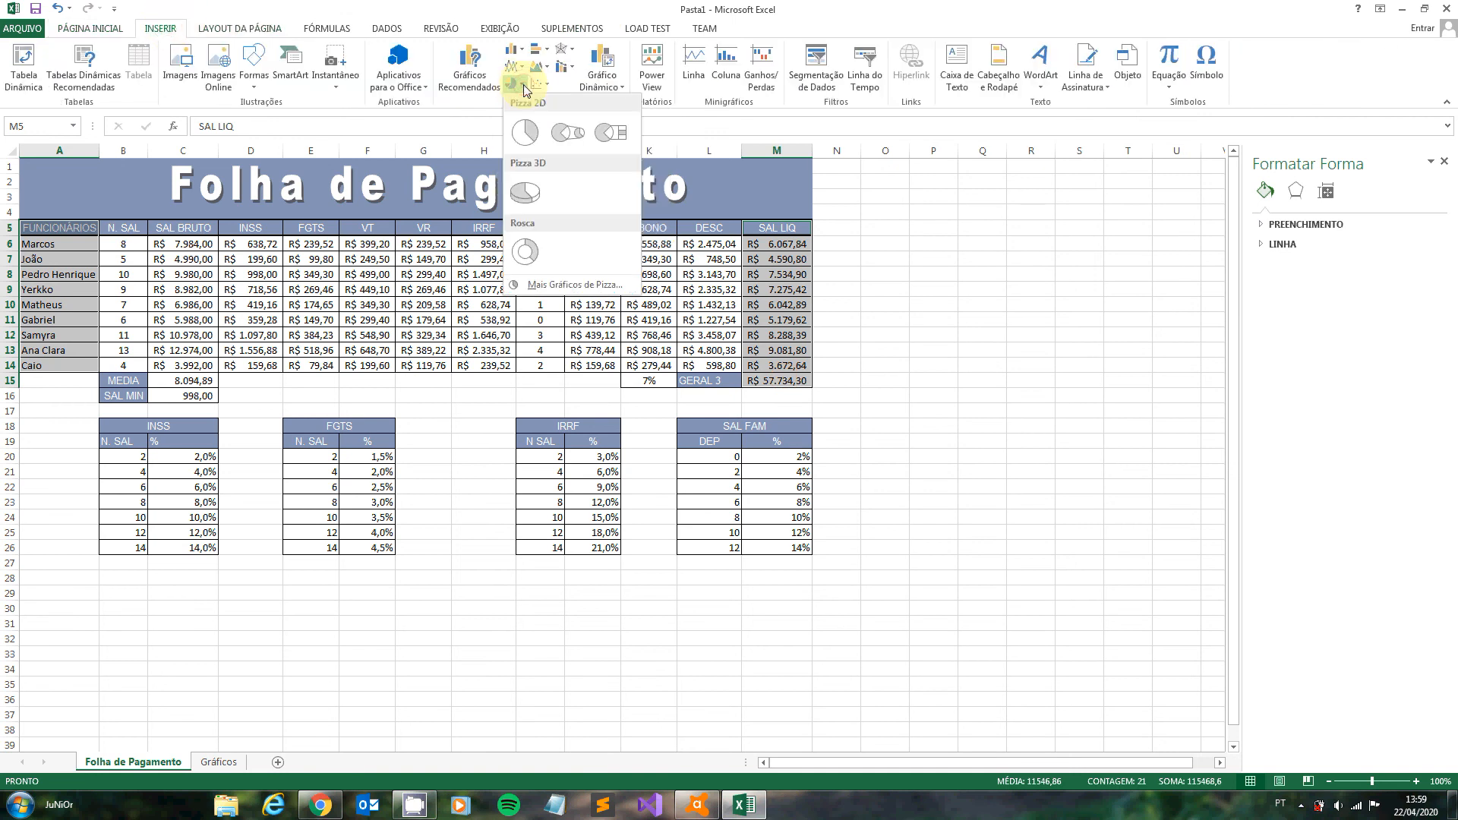
left_click(522, 190)
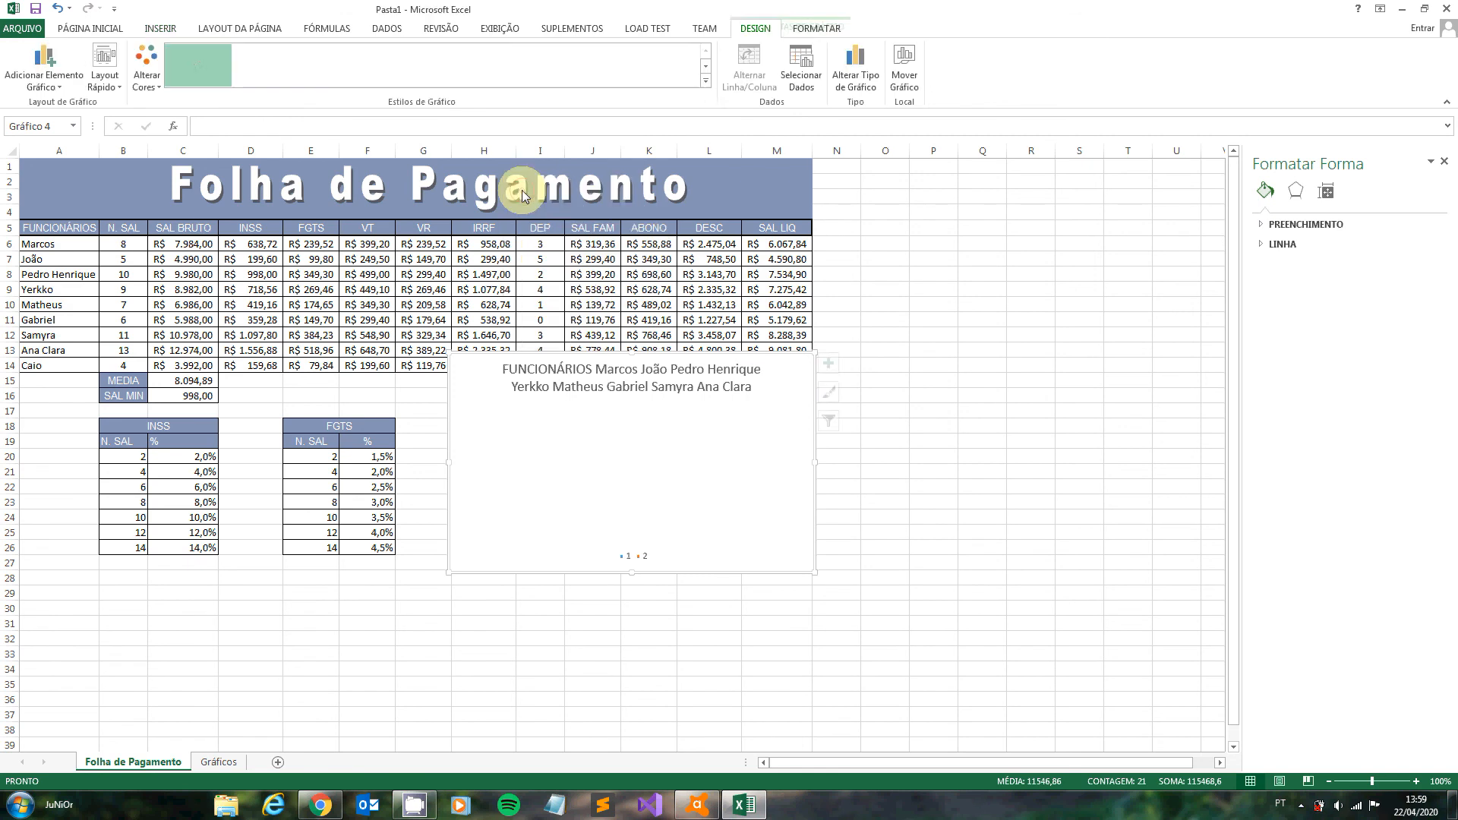
- Delete the empty pie chart from the Folha de Pagamento sheet
left_click(554, 419)
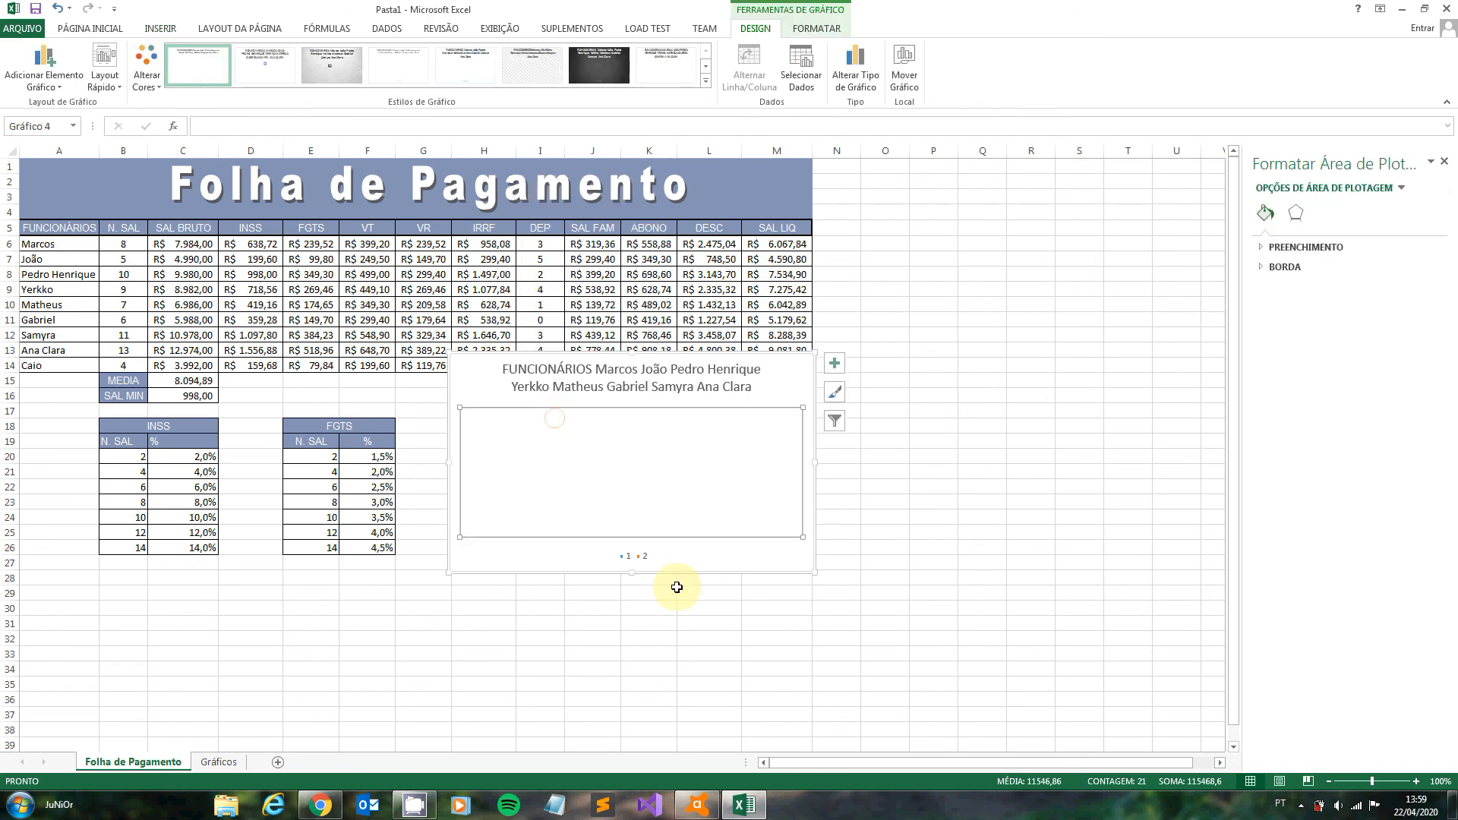
left_click(736, 580)
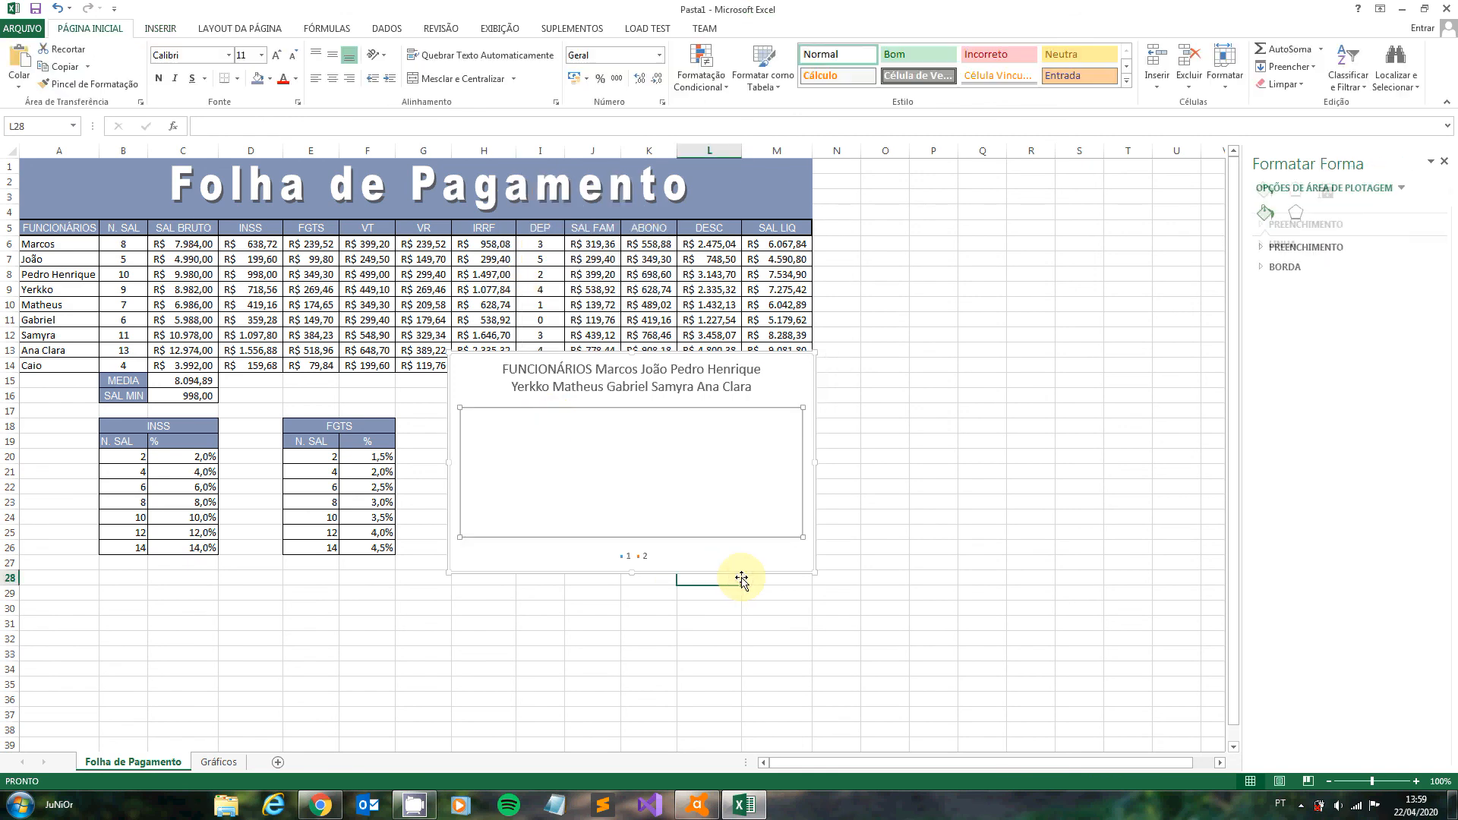
left_click(817, 559)
left_click(815, 558)
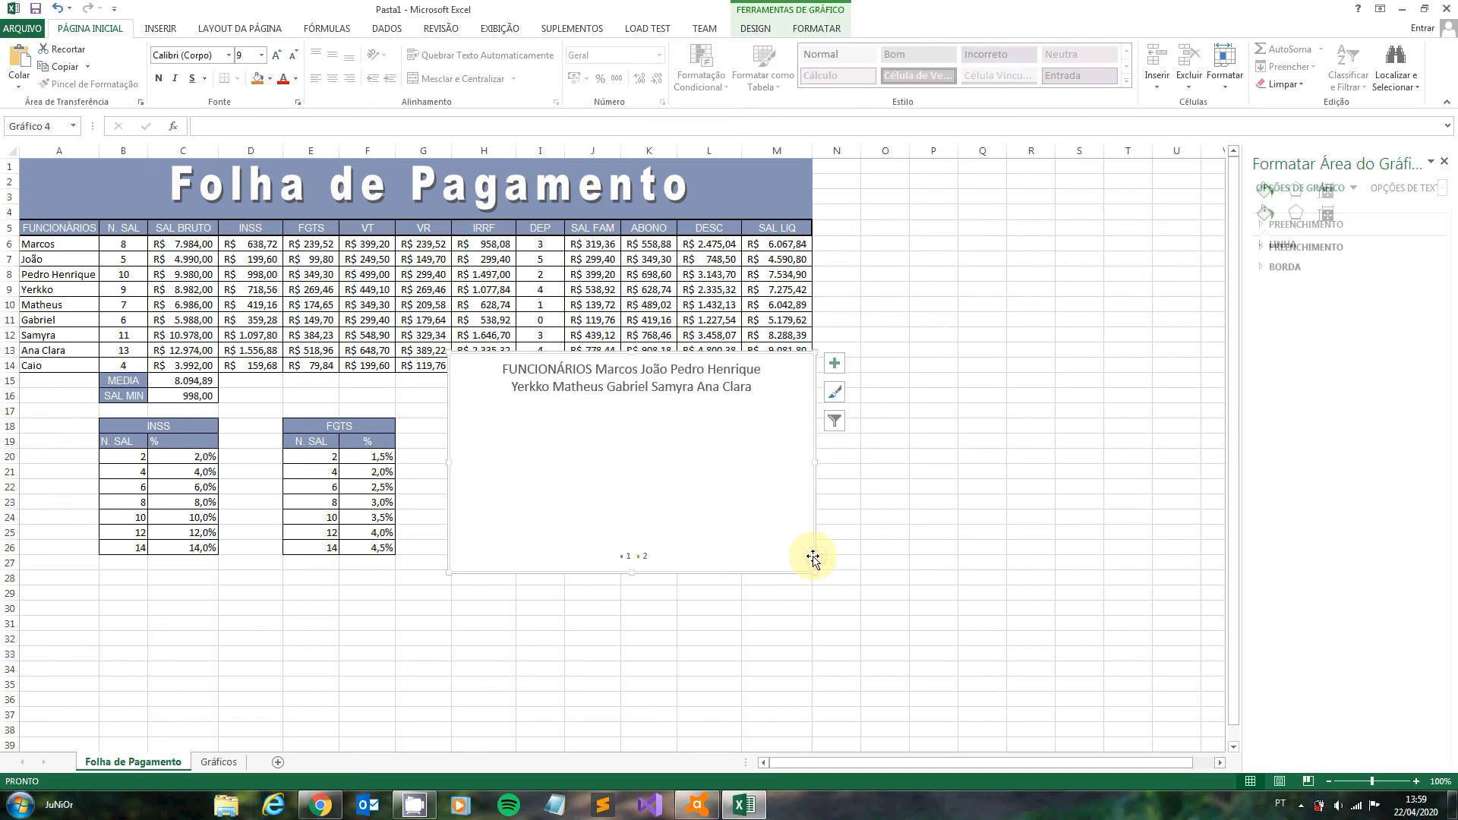
key("Delete")
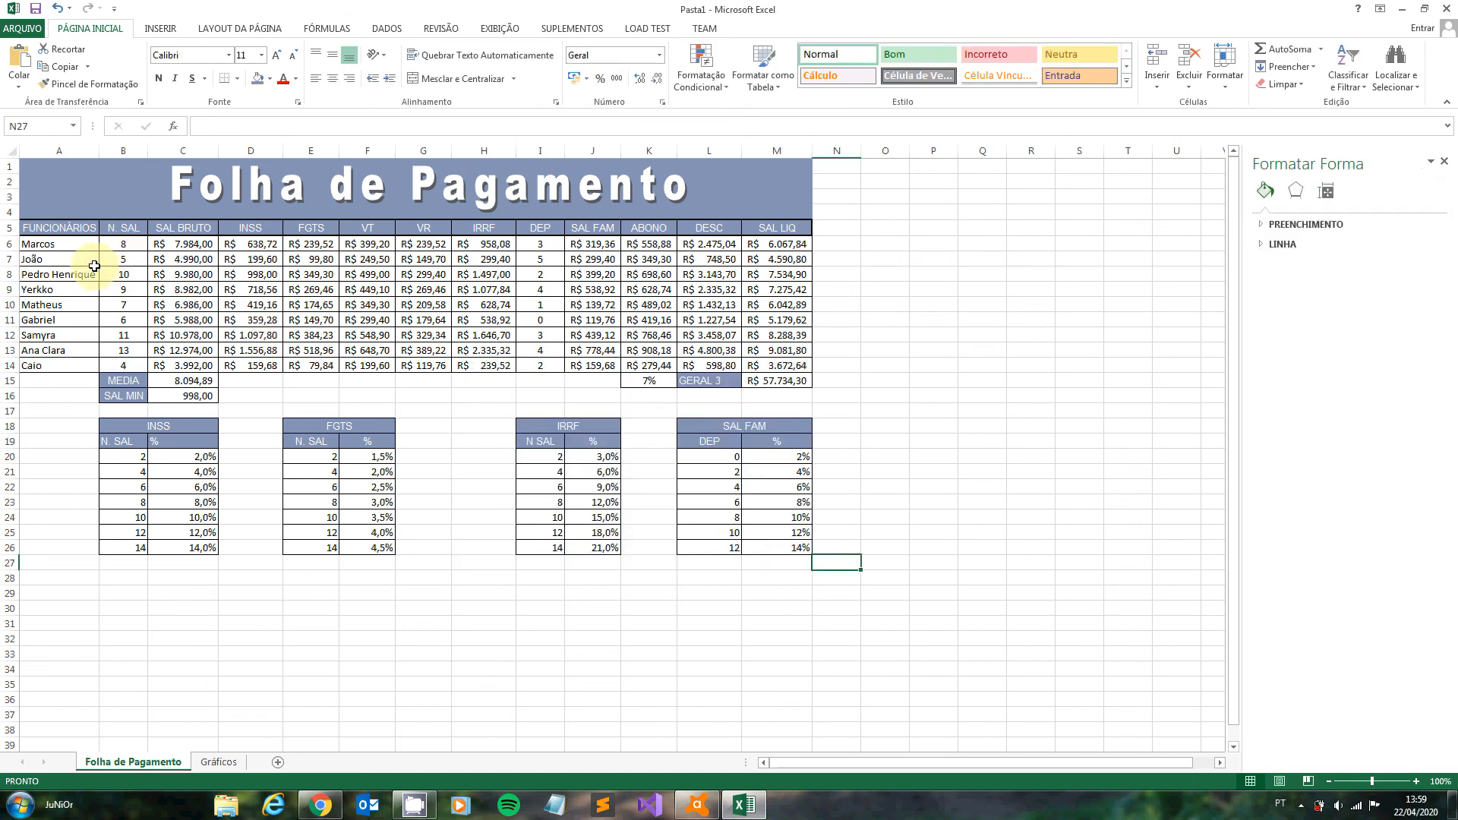
left_click_drag(80, 245, 81, 365)
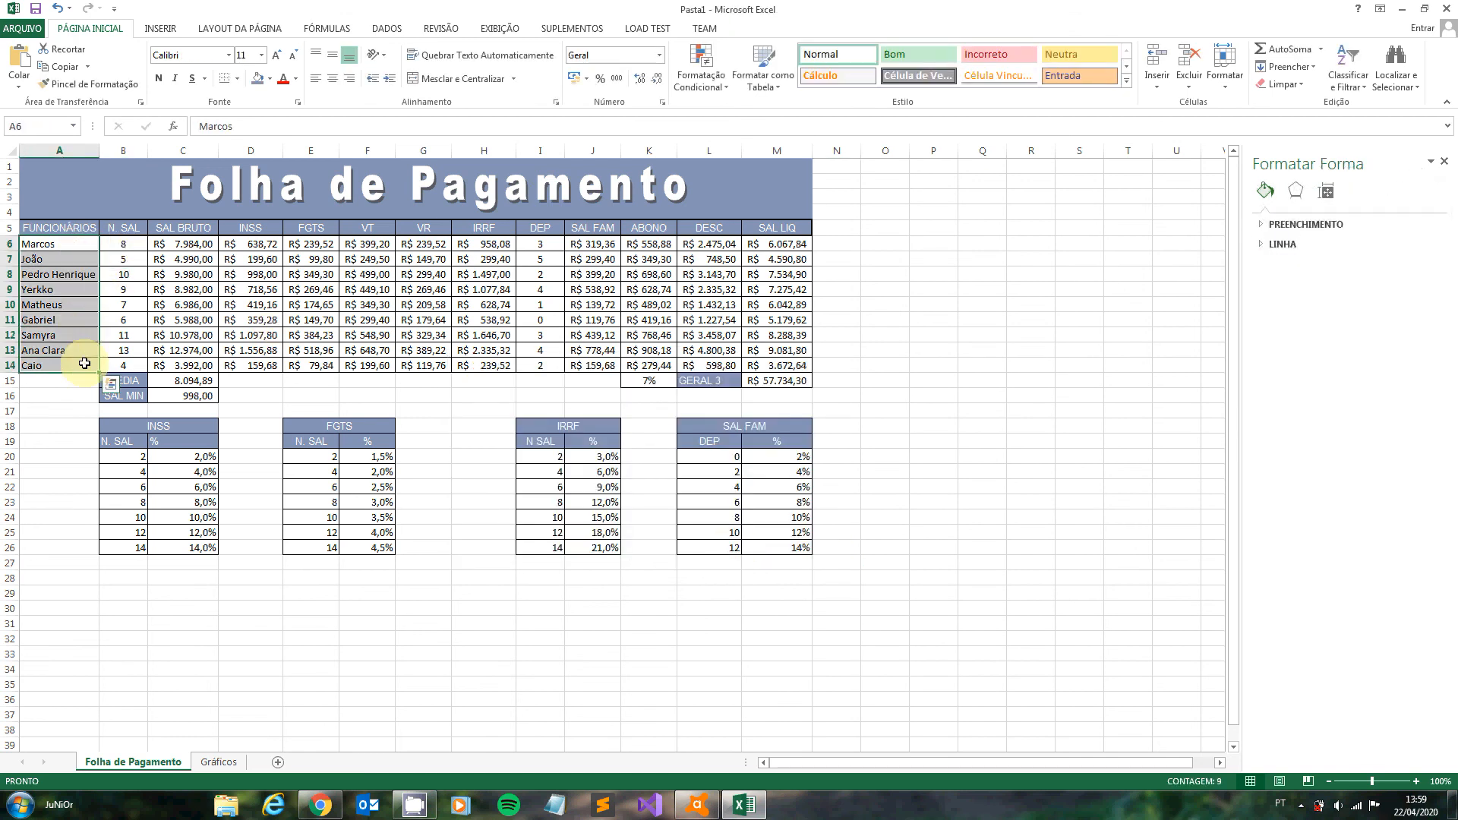
left_click_drag(767, 242, 767, 367)
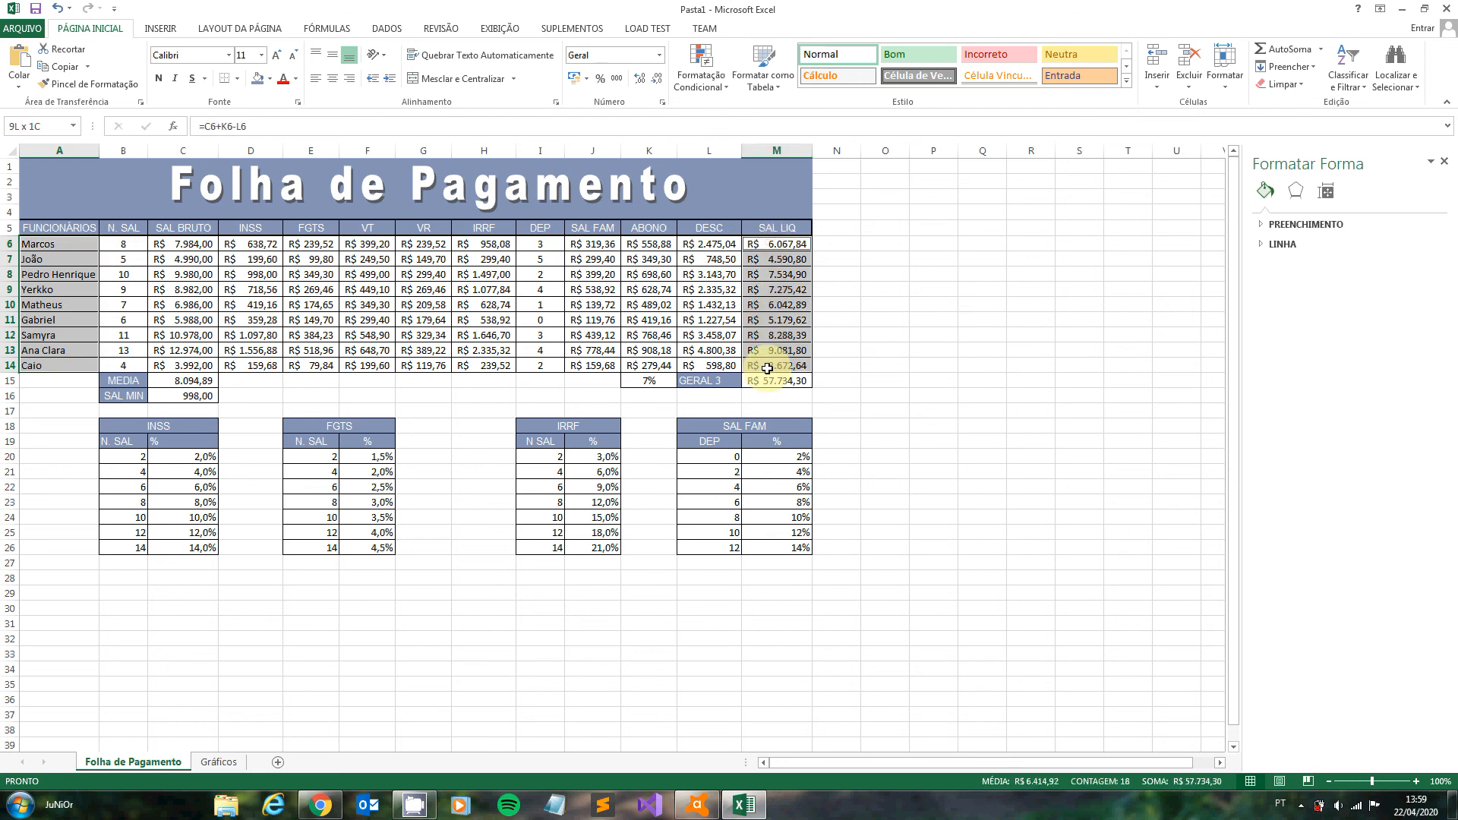
left_click(107, 242)
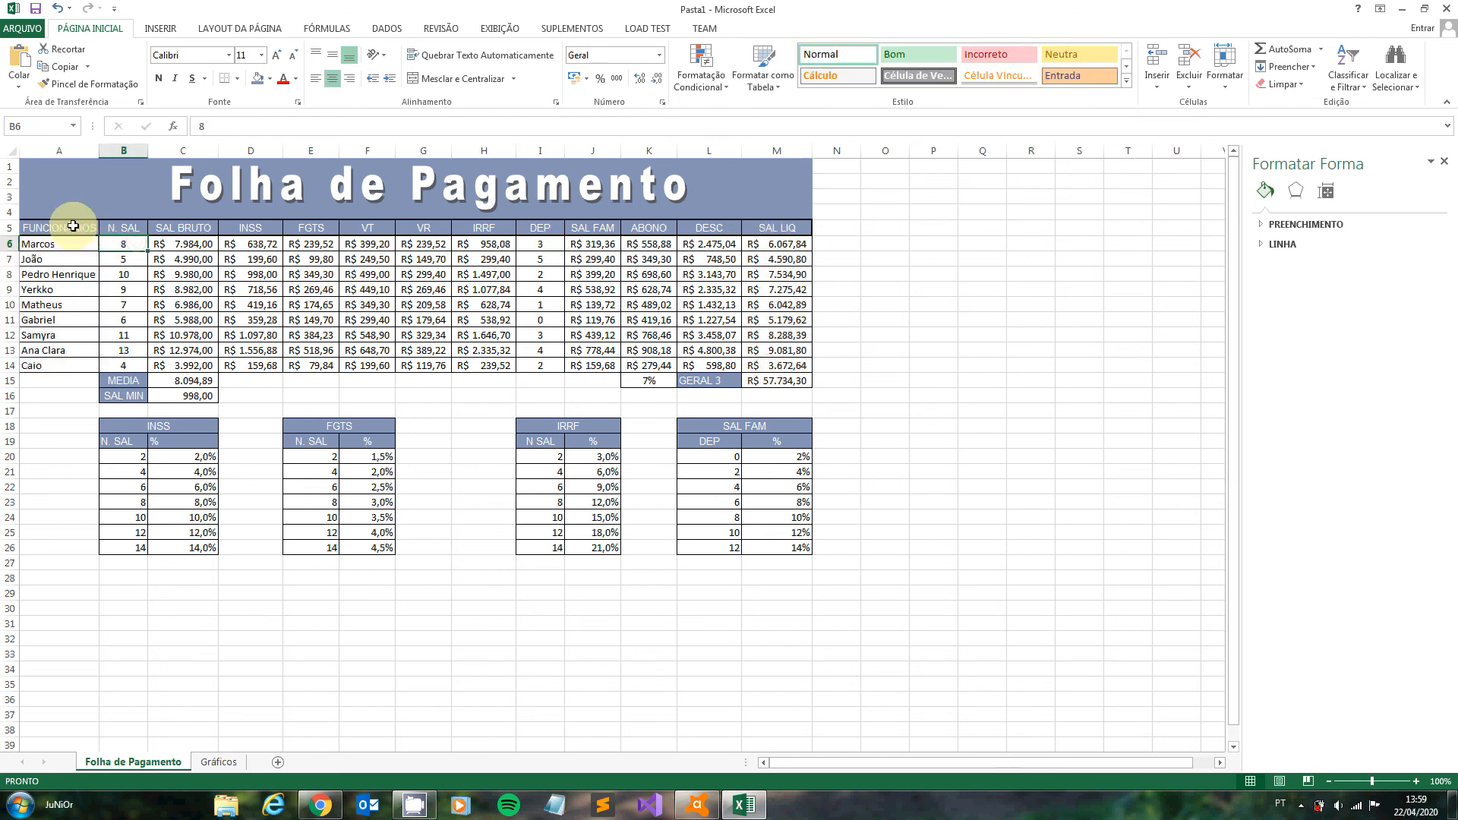
- Insert a 3D pie chart from Folha de Pagamento ranges A5:A14 and M5:M14, and move it beside the payroll table at about cell O7
left_click_drag(73, 229, 65, 366)
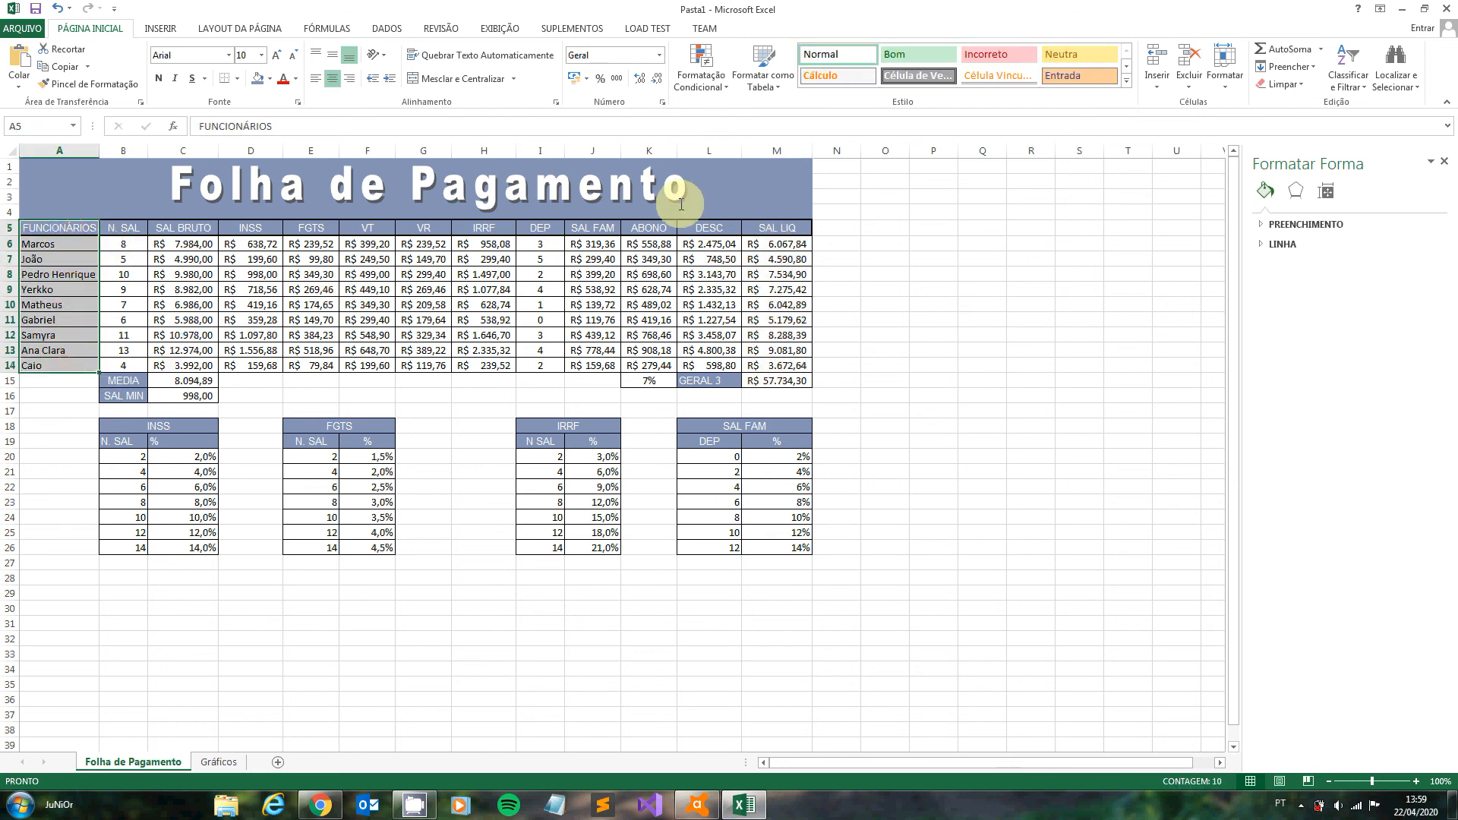
left_click_drag(763, 229, 759, 368)
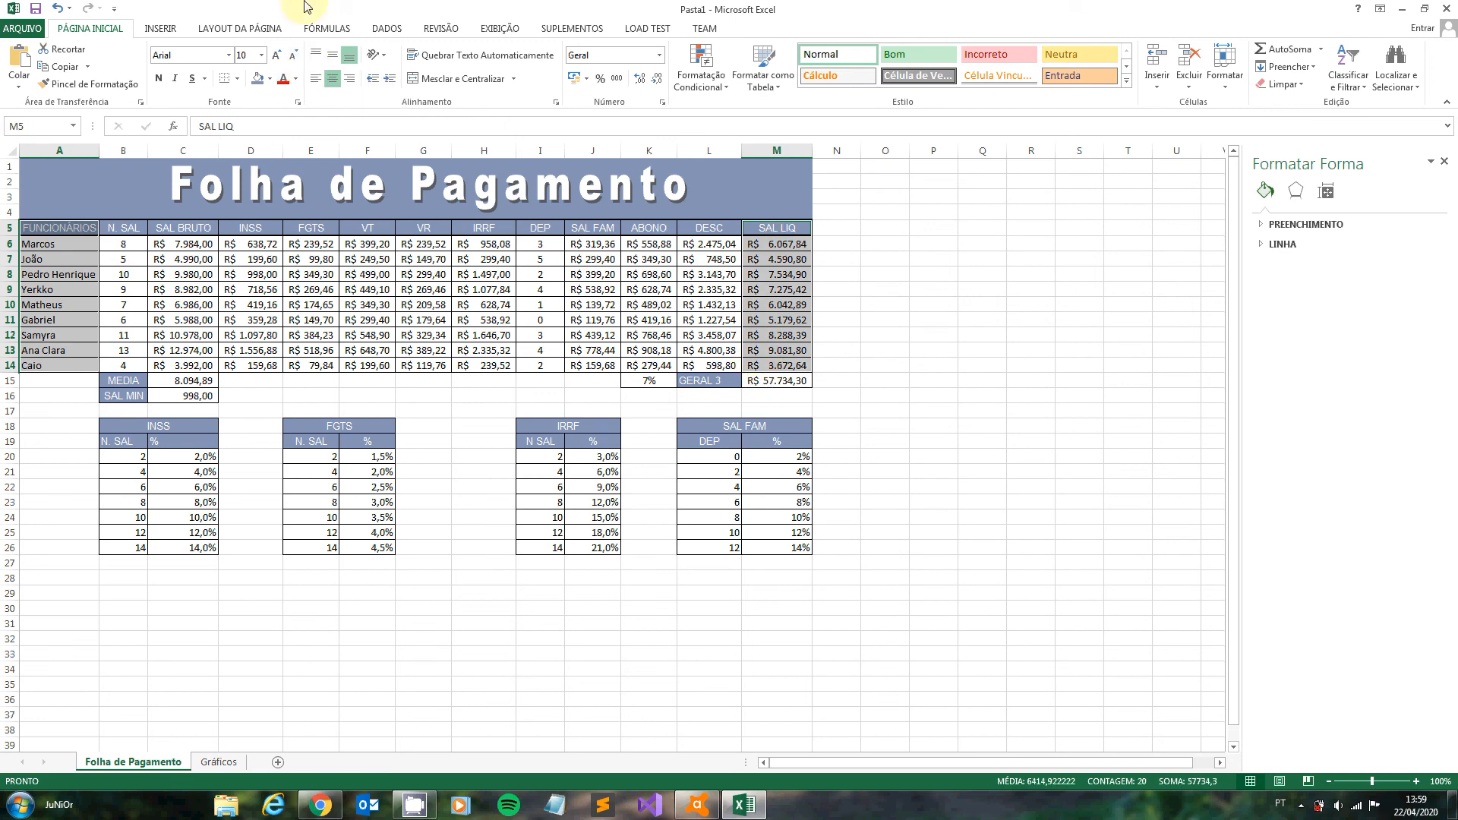
left_click(161, 28)
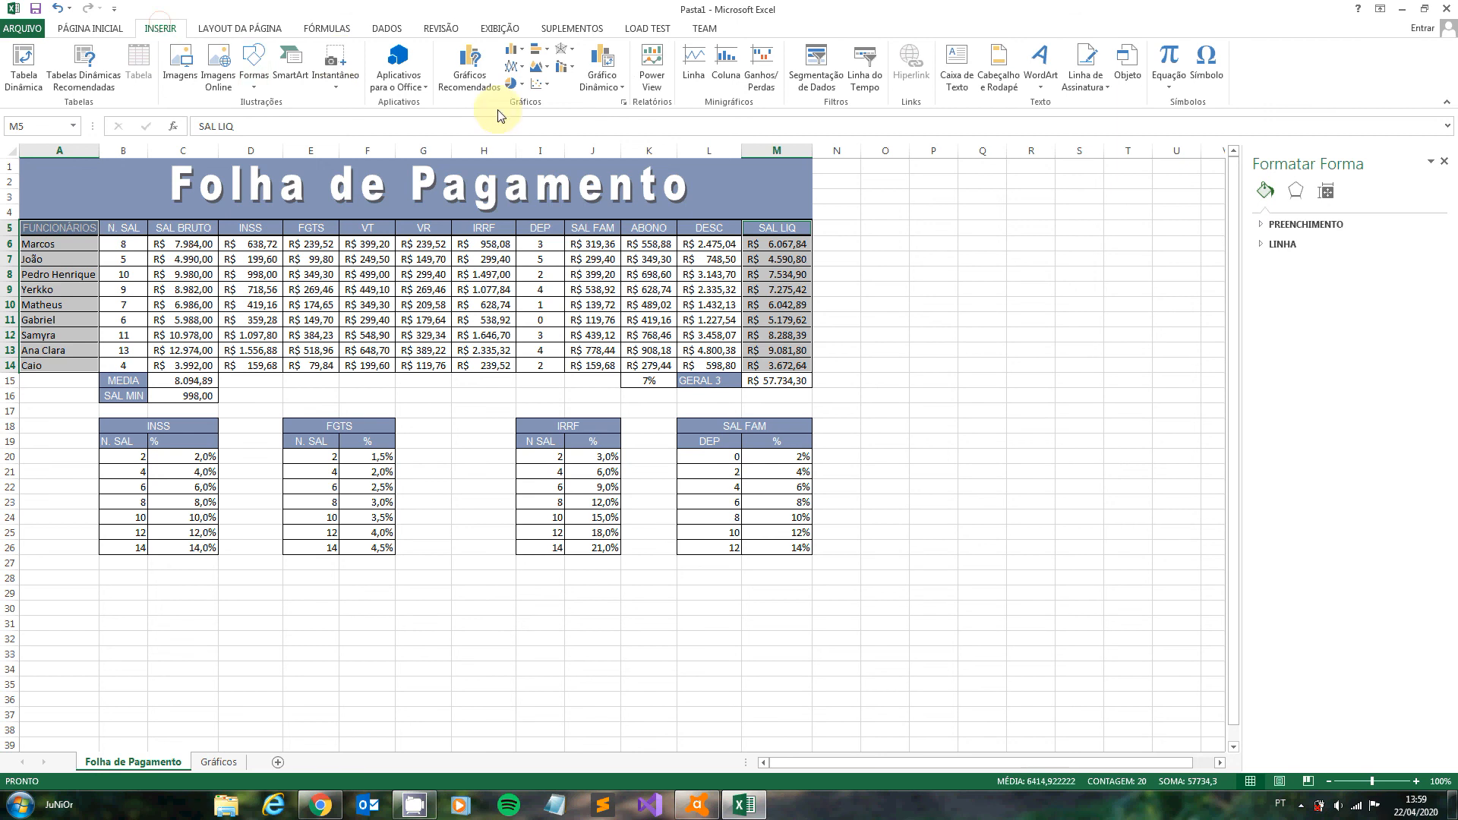
left_click(519, 85)
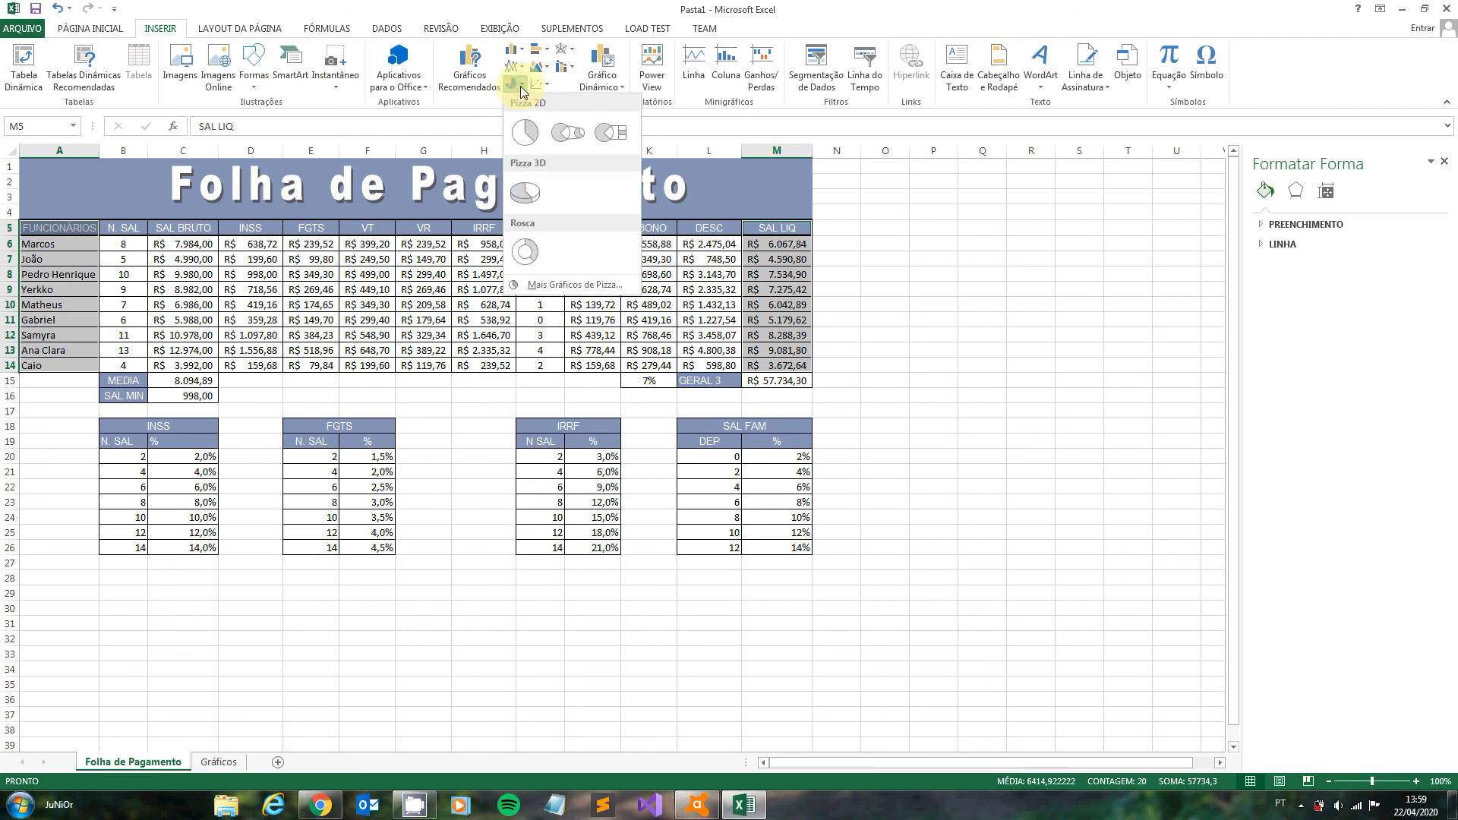
left_click(538, 196)
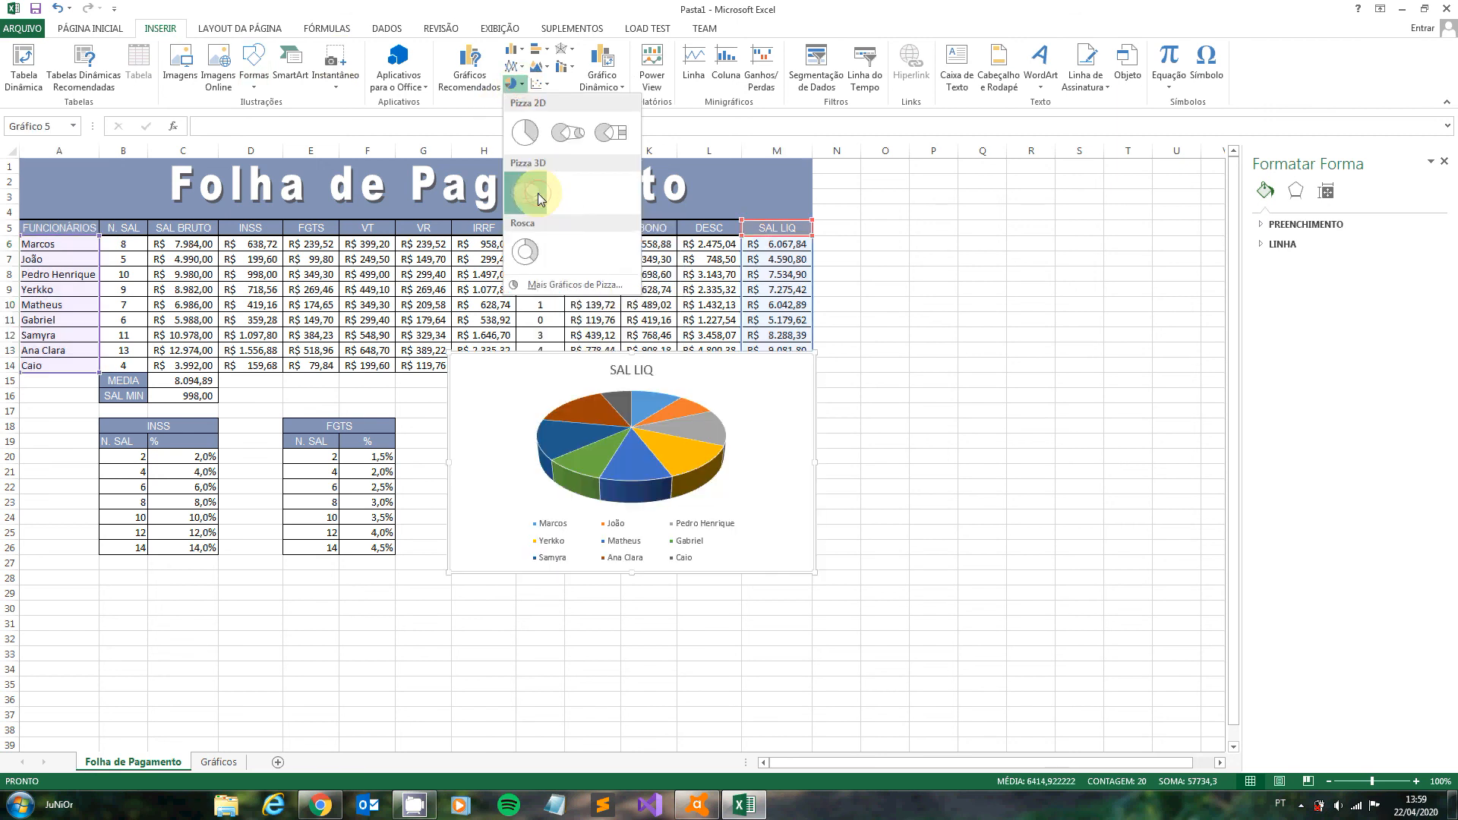
left_click(537, 194)
left_click_drag(758, 352, 1162, 262)
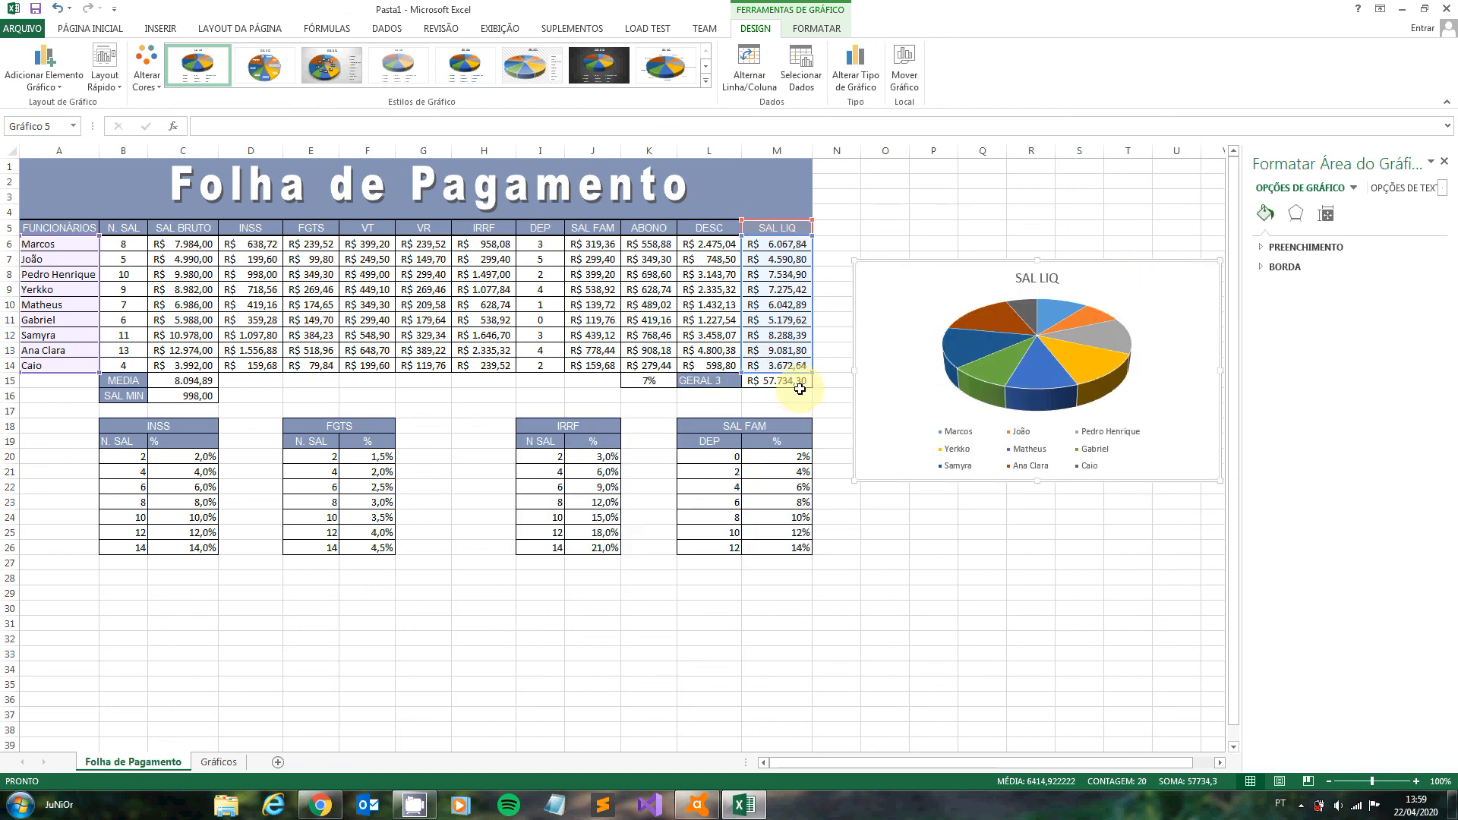
- Move the SAL LIQ pie chart to the Gráficos sheet and place it below the other two charts at about cell H19
left_click(770, 384)
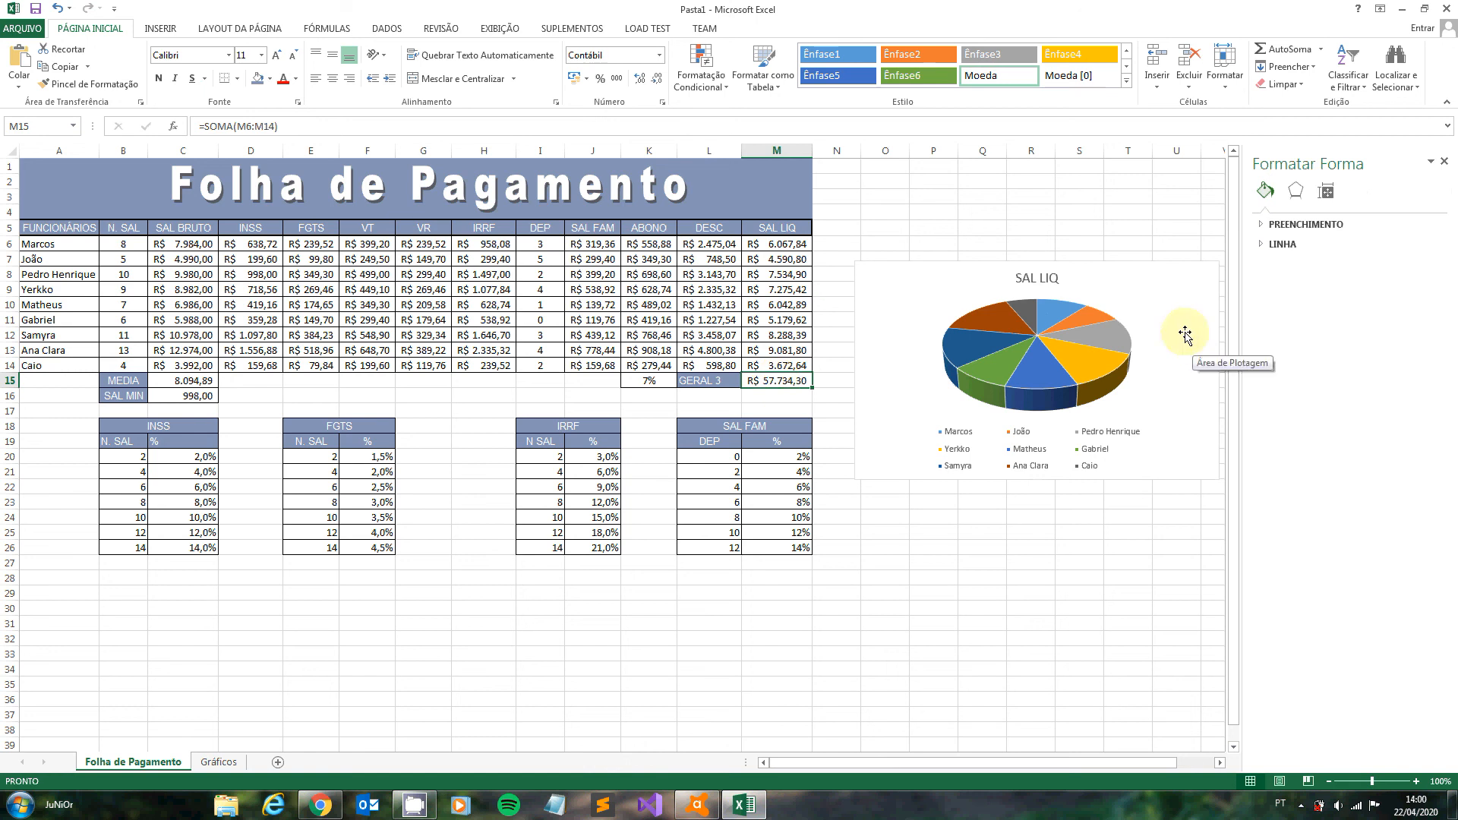
left_click(1069, 385)
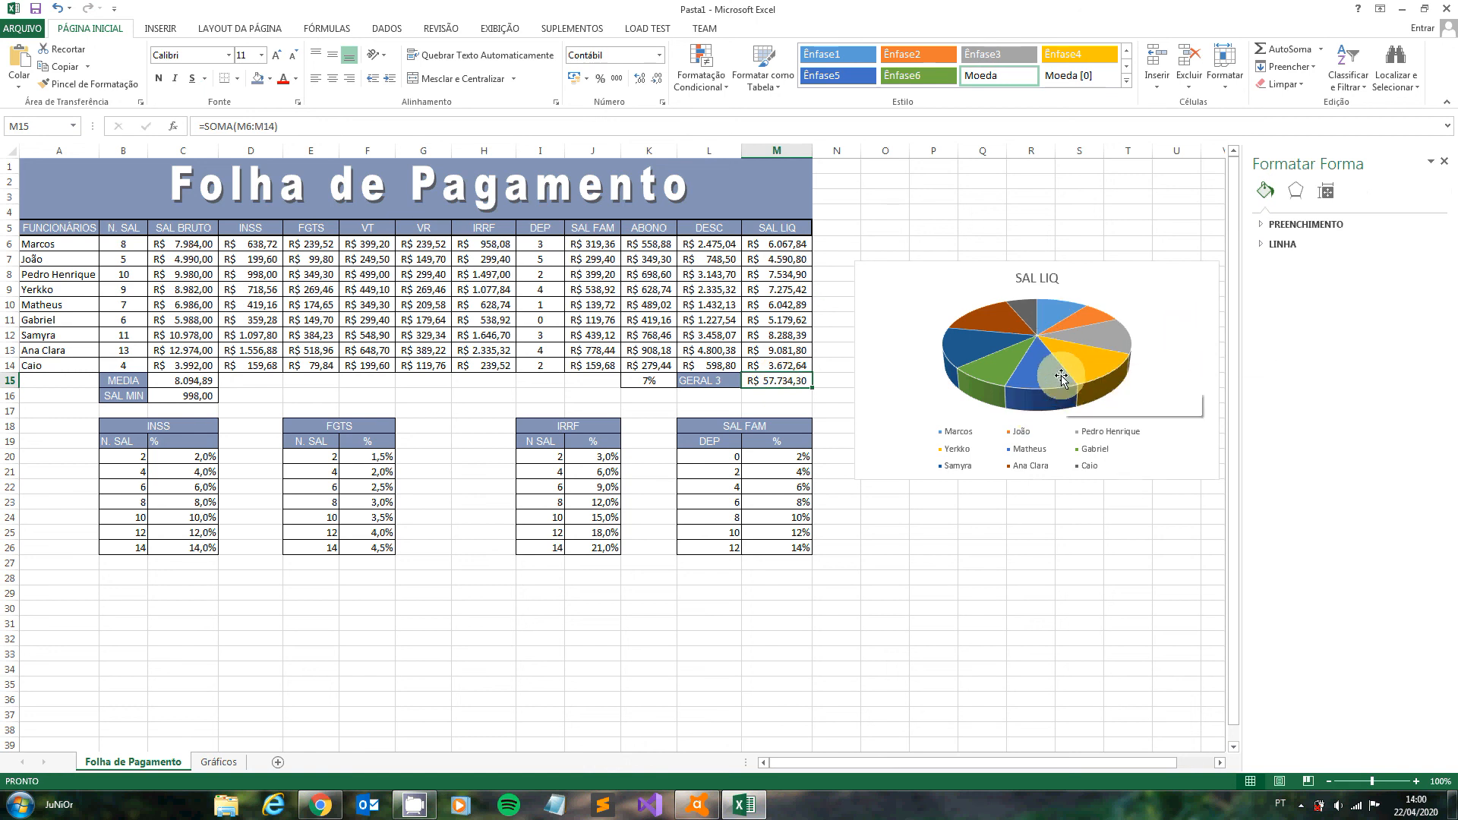
right_click(899, 270)
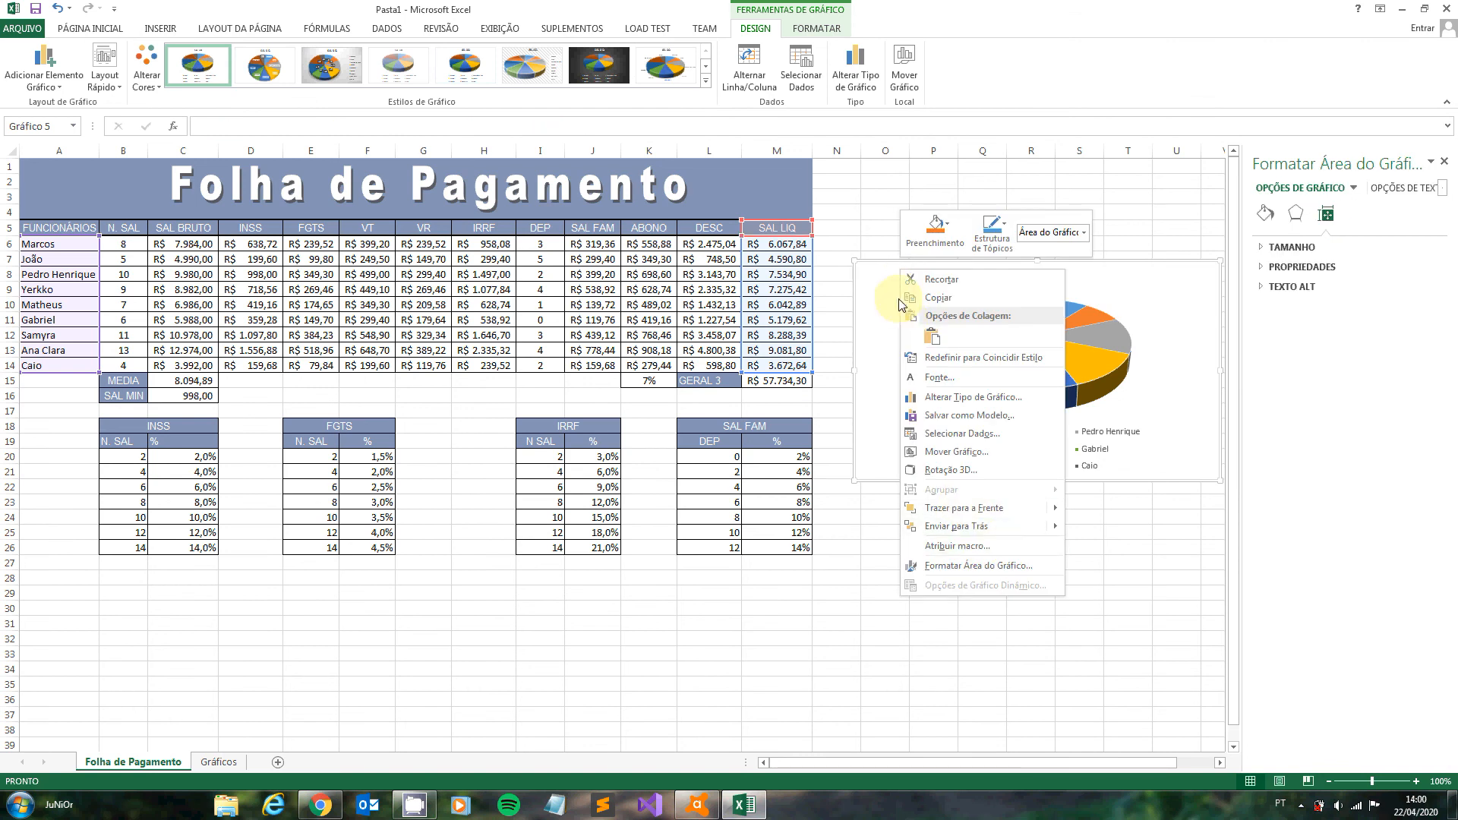
left_click(939, 278)
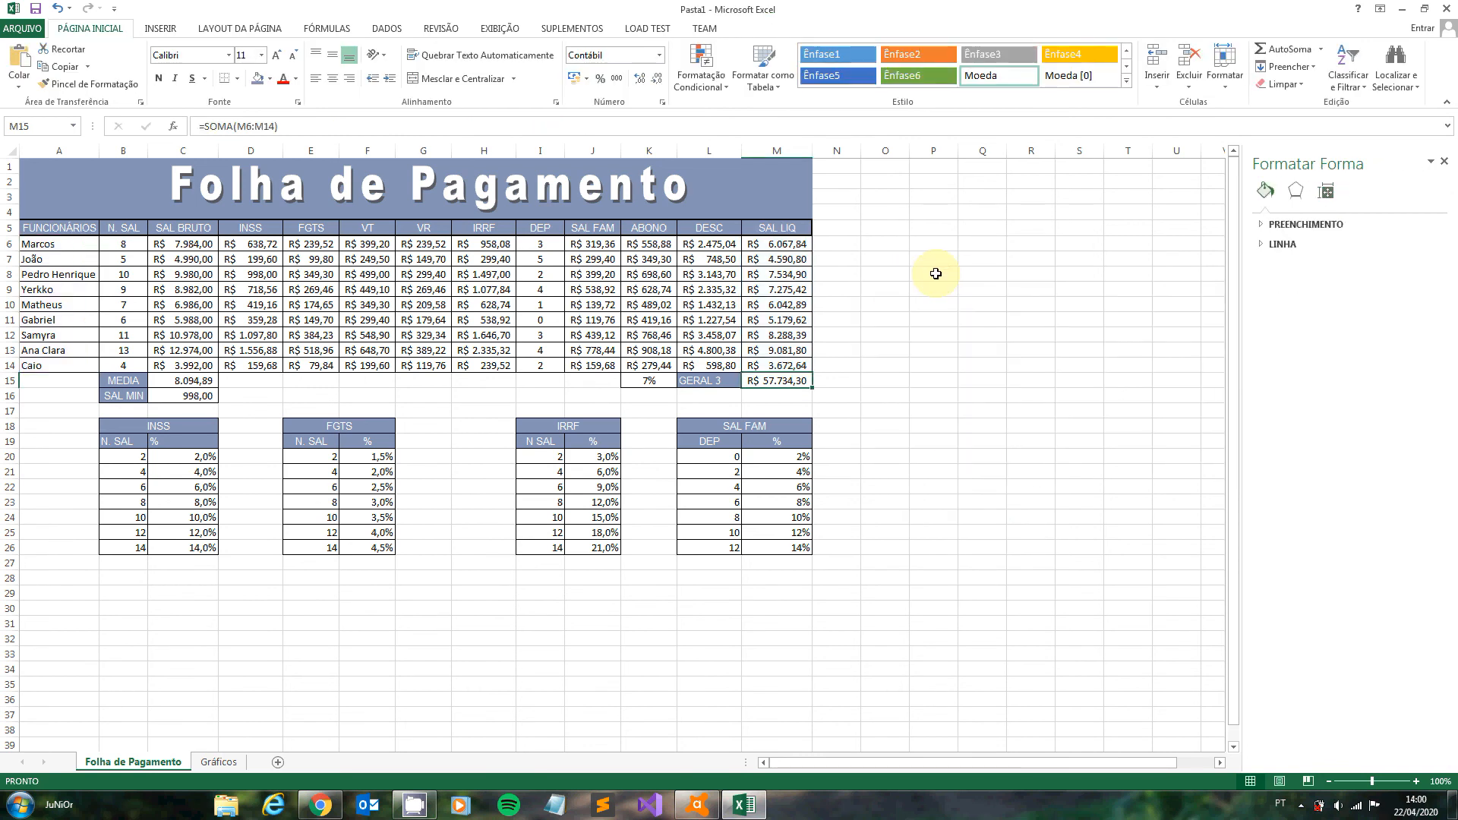
left_click(218, 762)
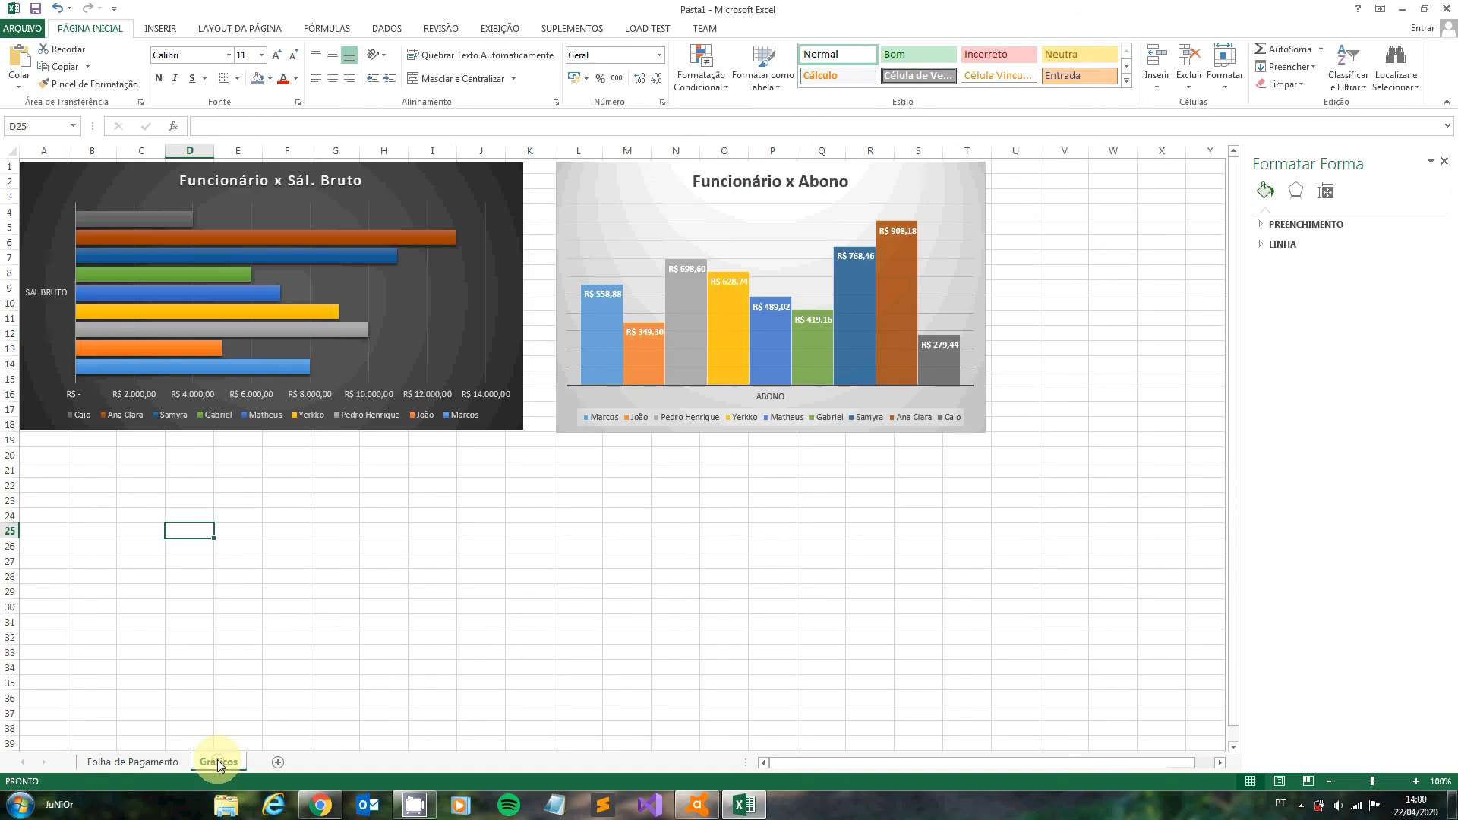
key("ctrl+v")
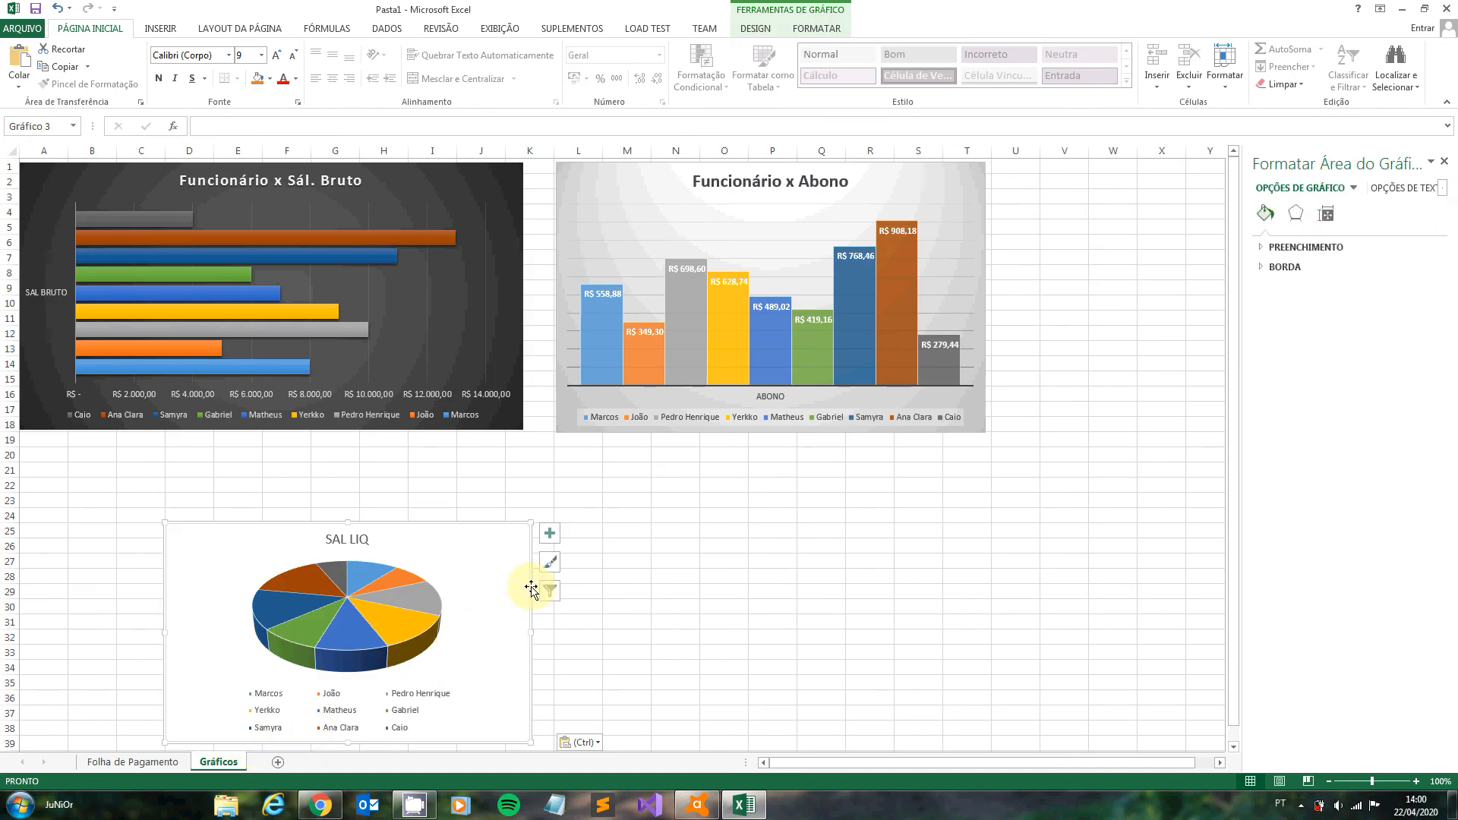
left_click_drag(385, 521, 577, 437)
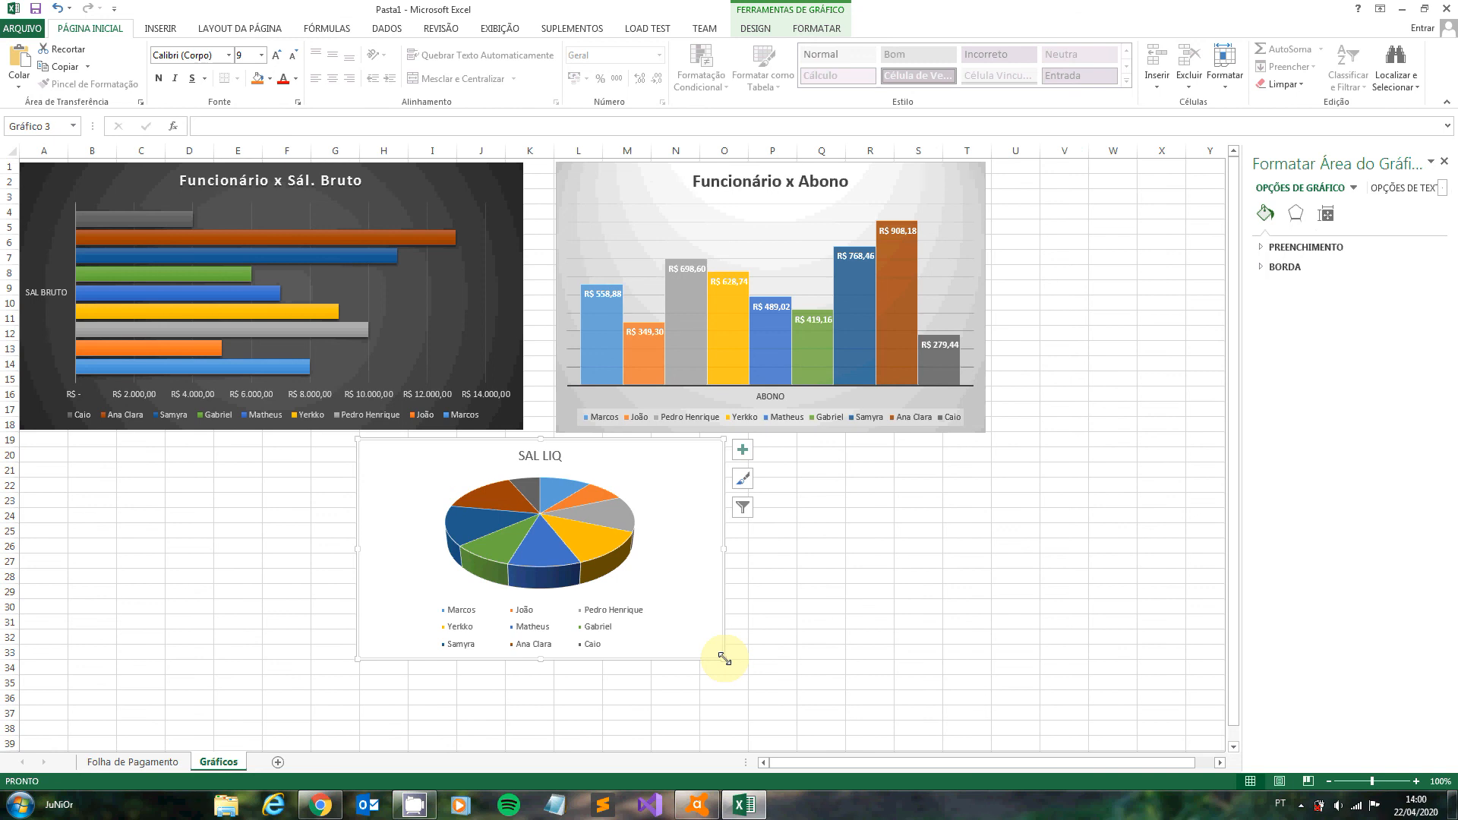
- Enlarge the SAL LIQ pie chart and reposition it under the other charts, spanning about F19 to P39
left_click_drag(724, 659, 915, 736)
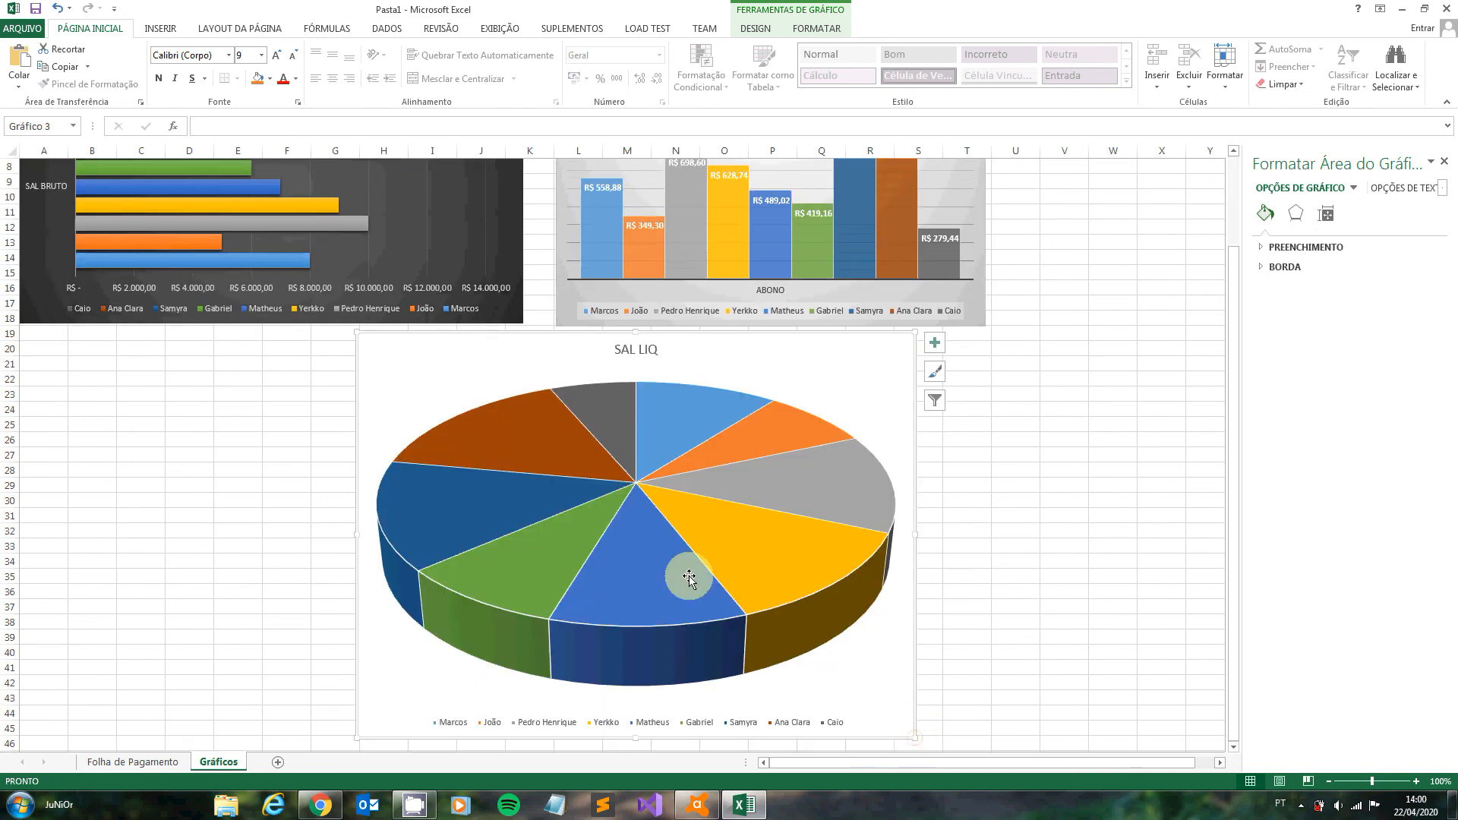
scroll(630, 532, "up", 3)
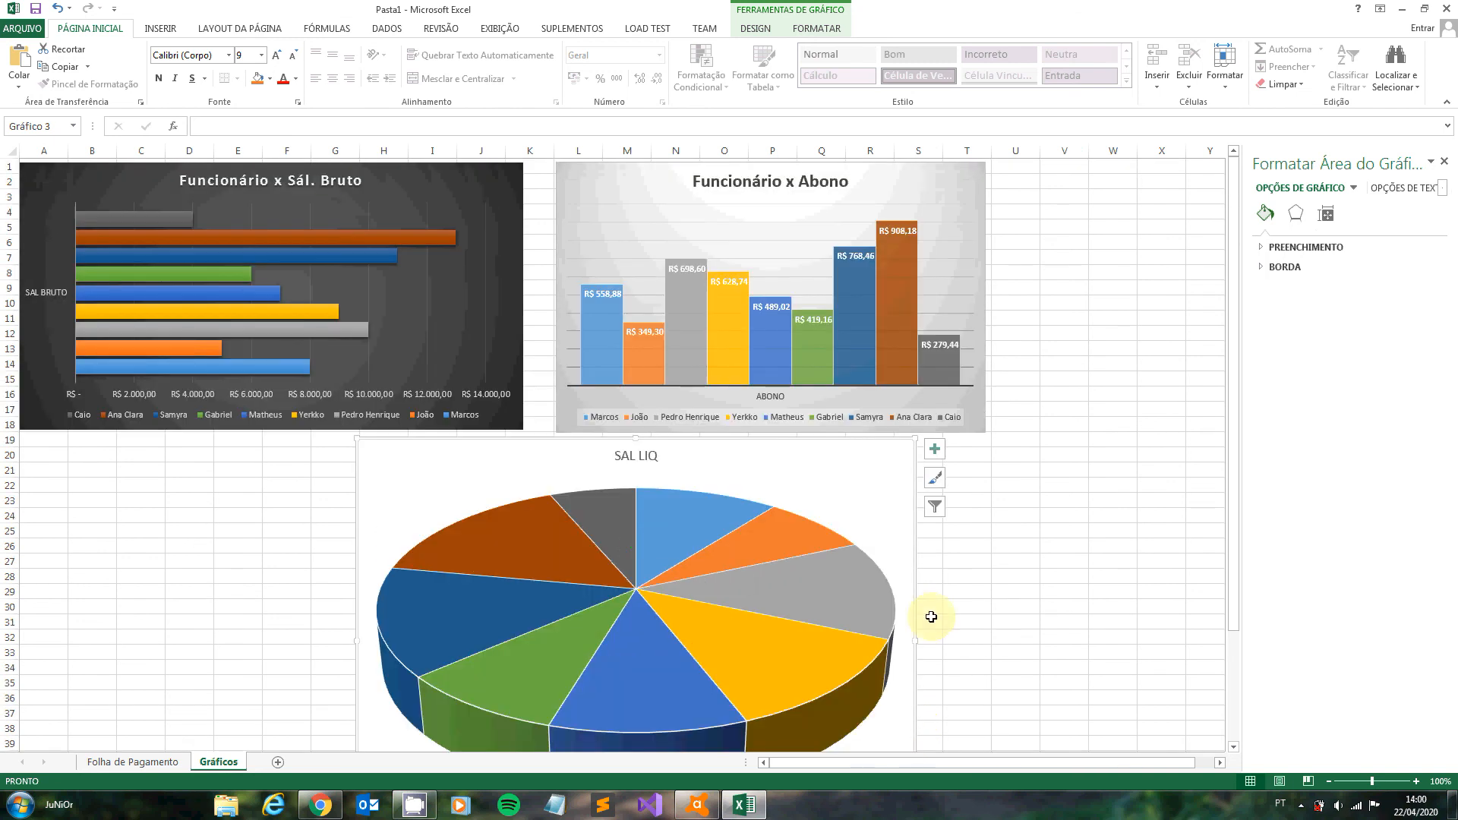
scroll(931, 616, "down", 4)
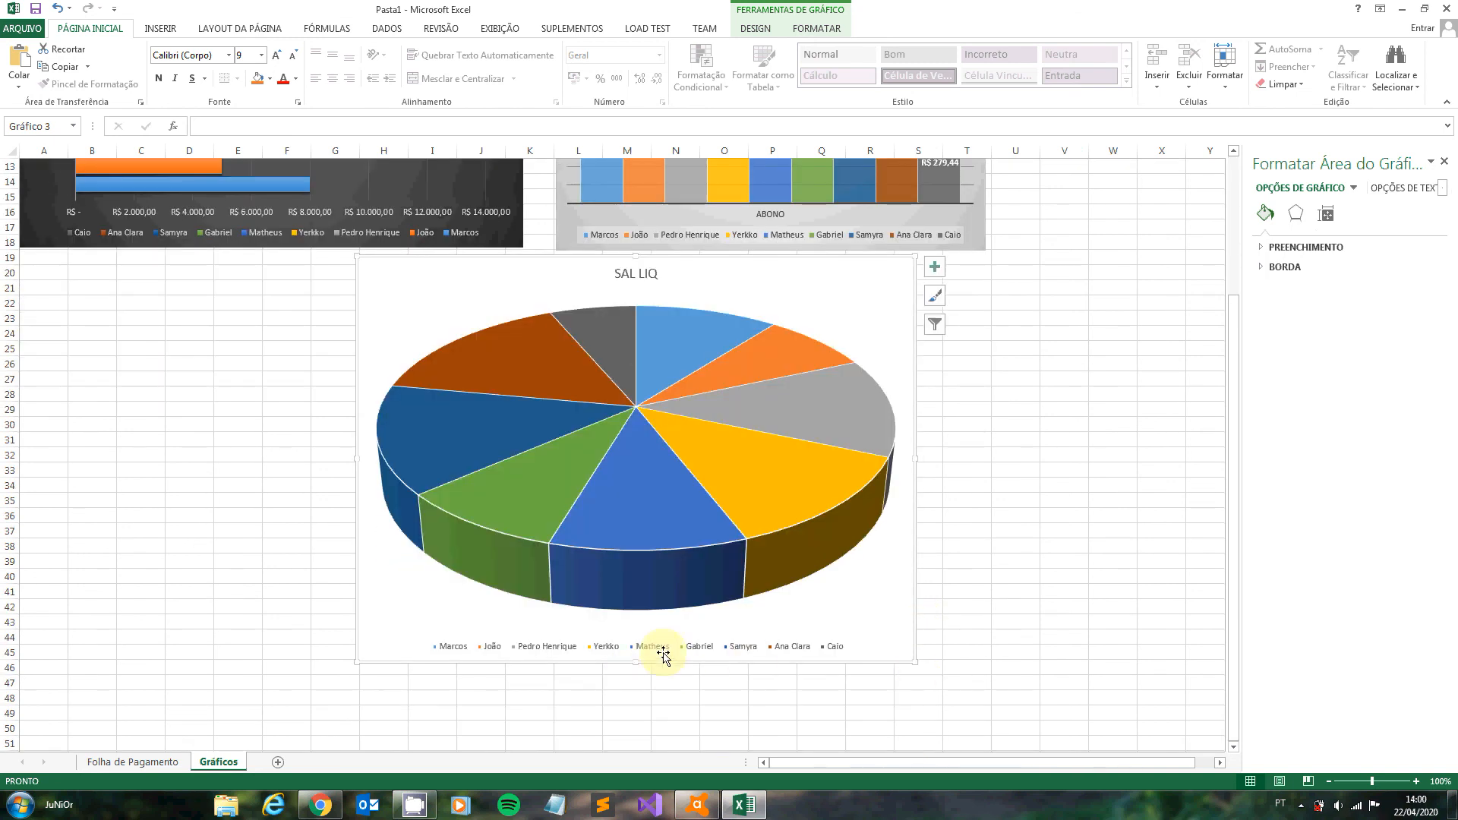
left_click_drag(634, 663, 635, 569)
scroll(988, 448, "up", 2)
scroll(997, 461, "up", 2)
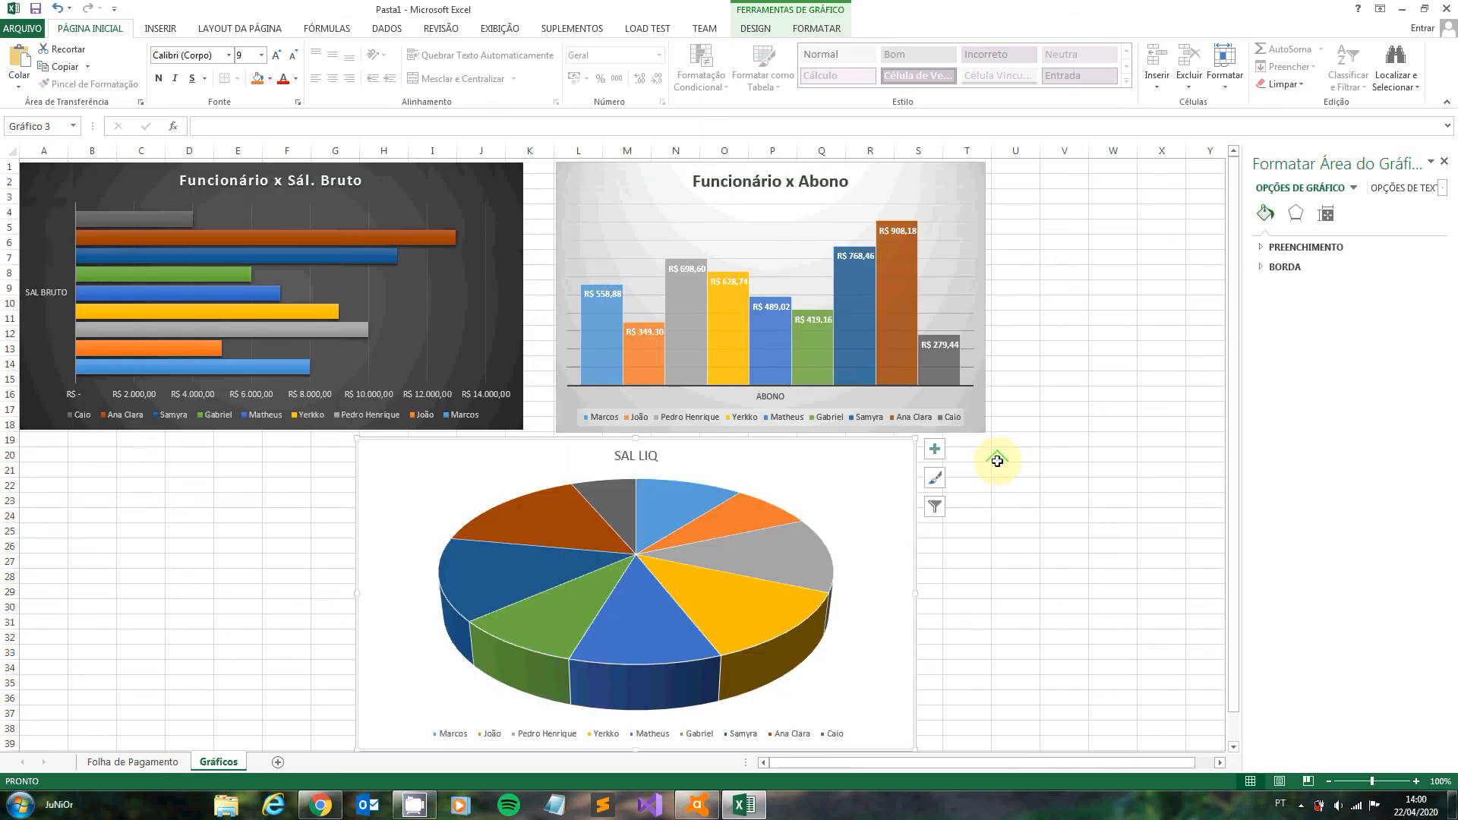
left_click_drag(612, 461, 497, 460)
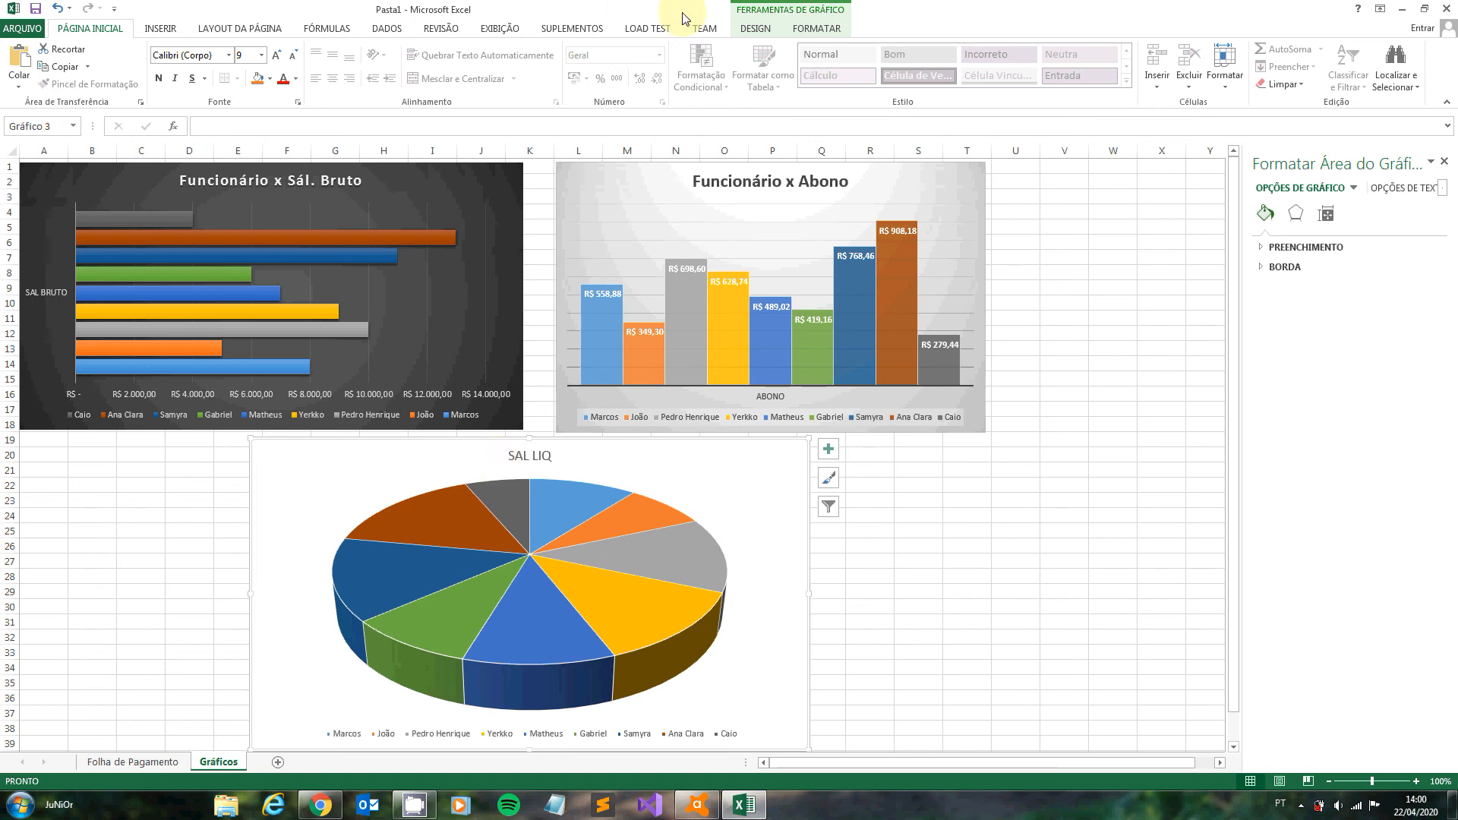
- Apply the preset chart style with percentage labels on the slices, a bold title and a bottom legend to the SAL LIQ pie chart
left_click(769, 31)
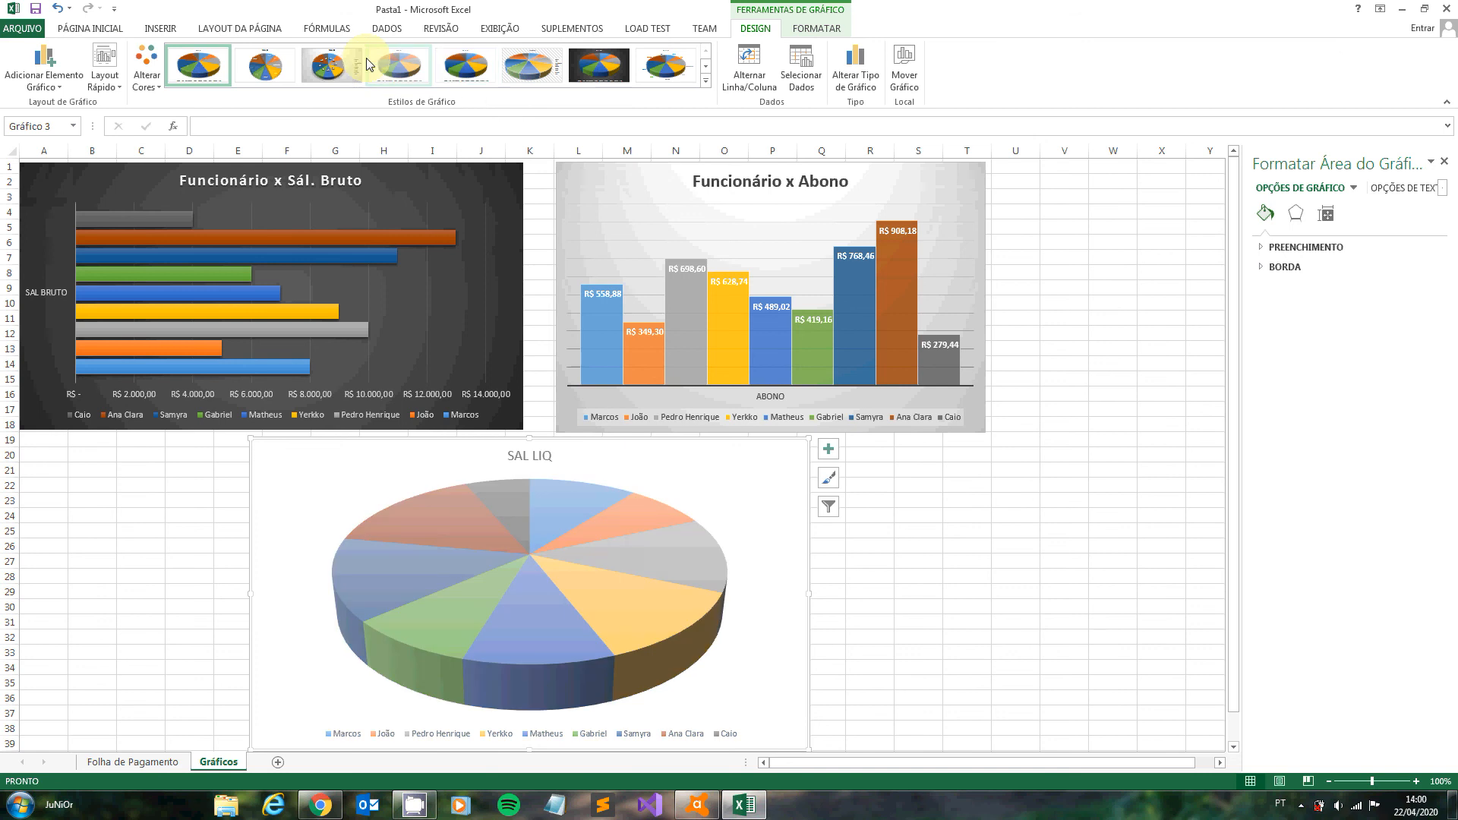
left_click(706, 80)
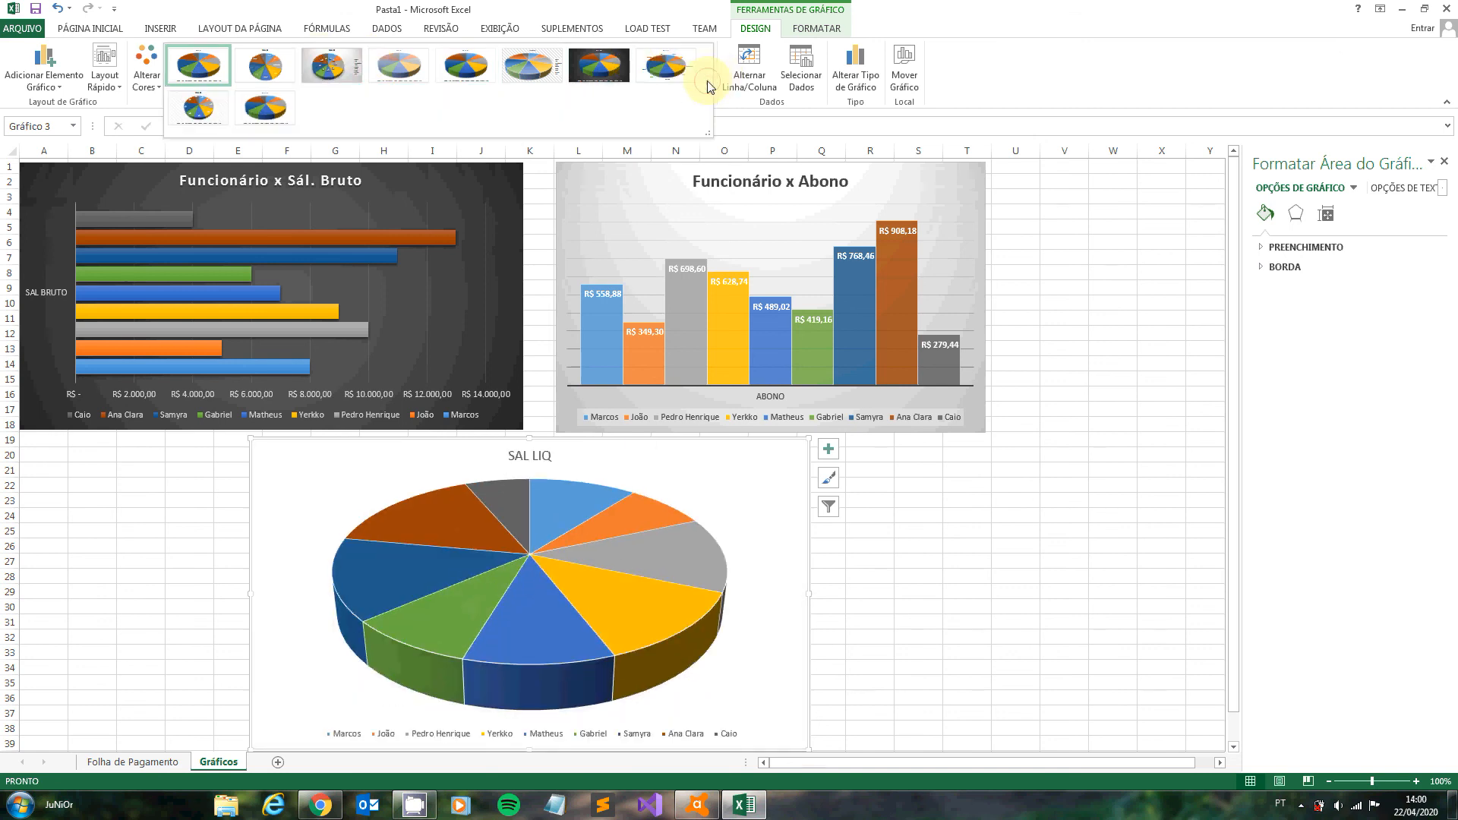
left_click(205, 105)
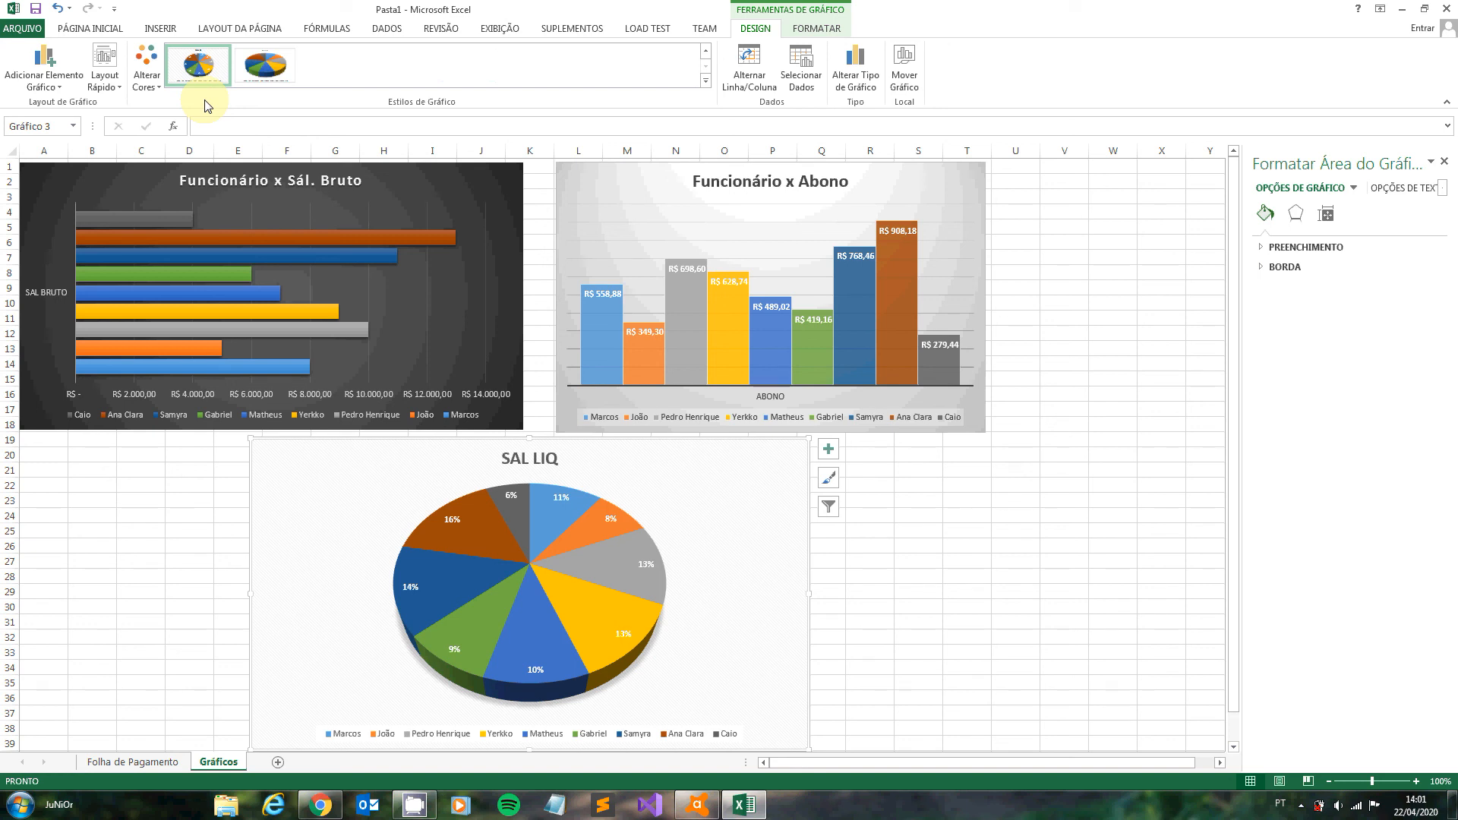
- Examine the SAL LIQ pie chart's slices, legend and percentage labels, finishing with the chart deselected
left_click(472, 534)
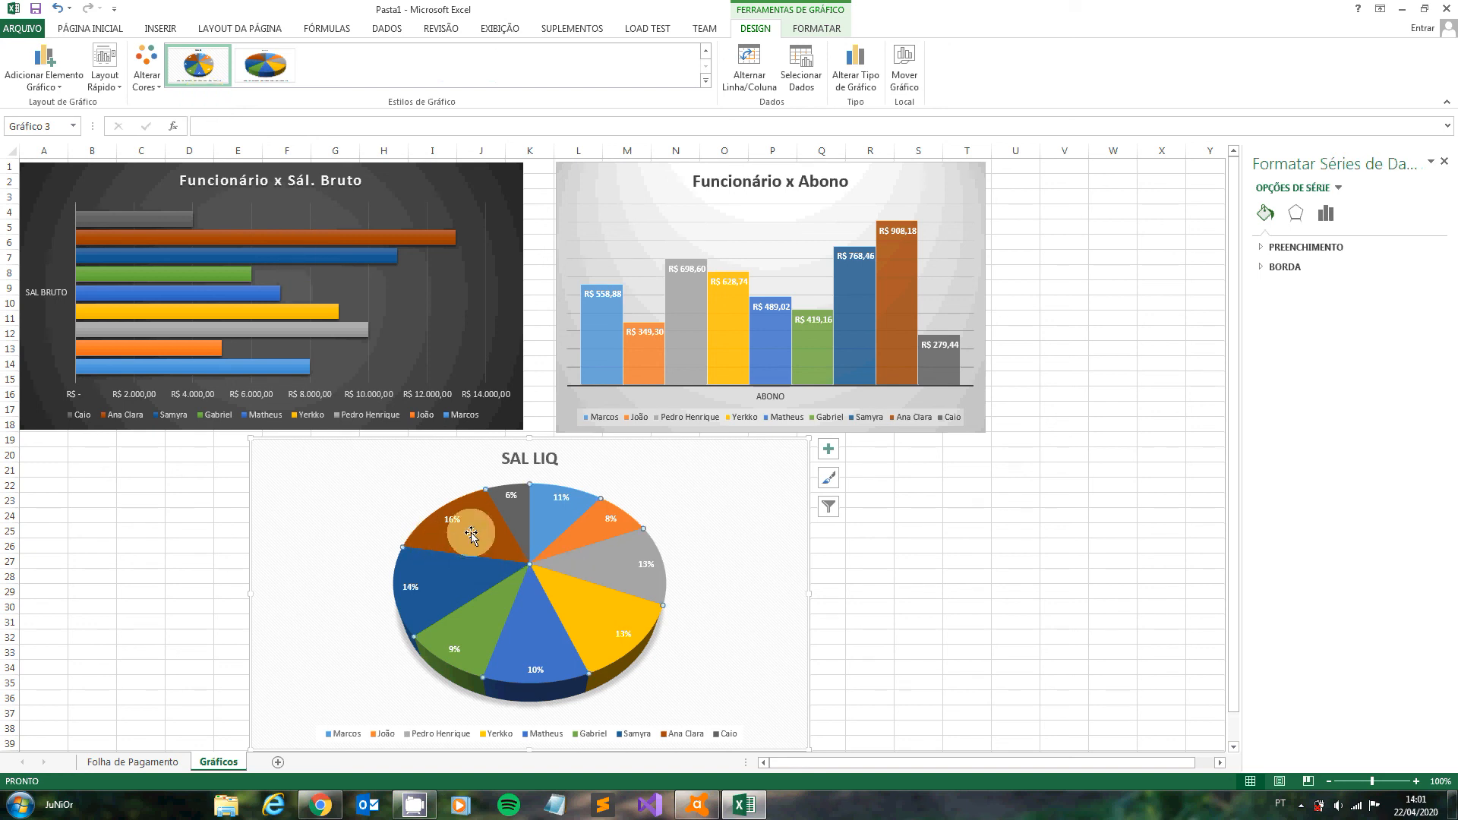
left_click(471, 533)
left_click(675, 735)
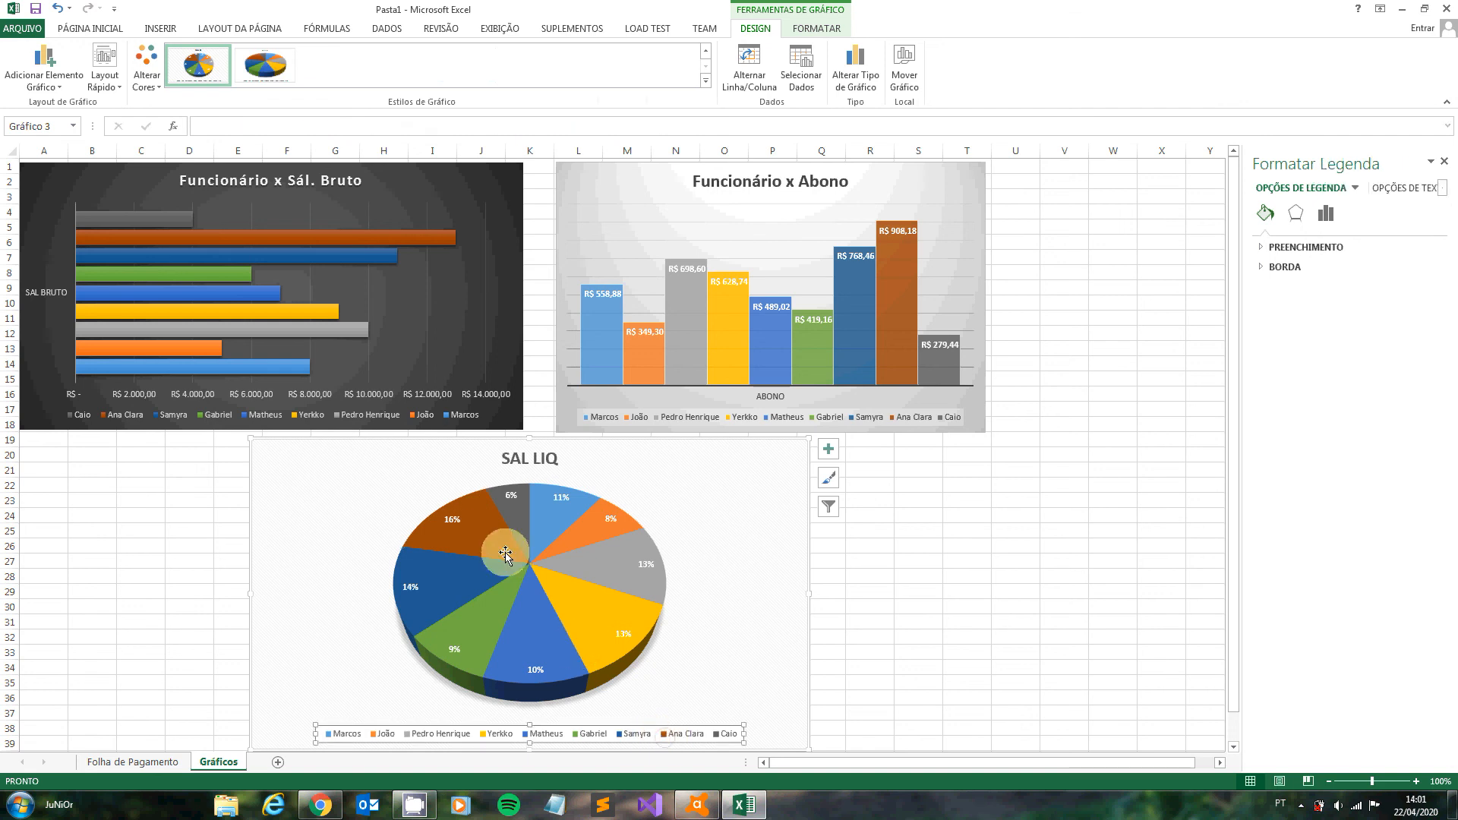
left_click(462, 565)
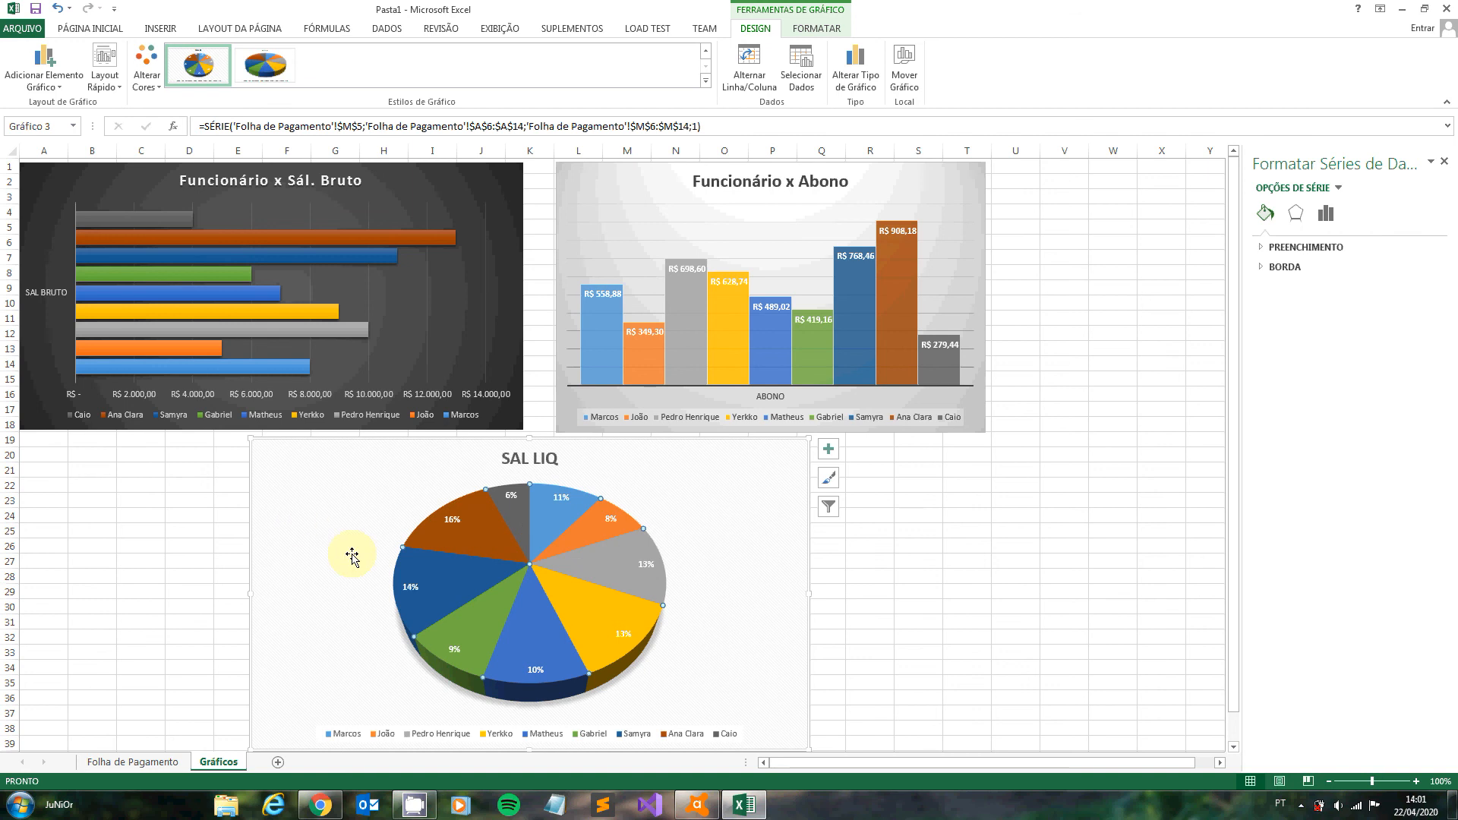
left_click(517, 501)
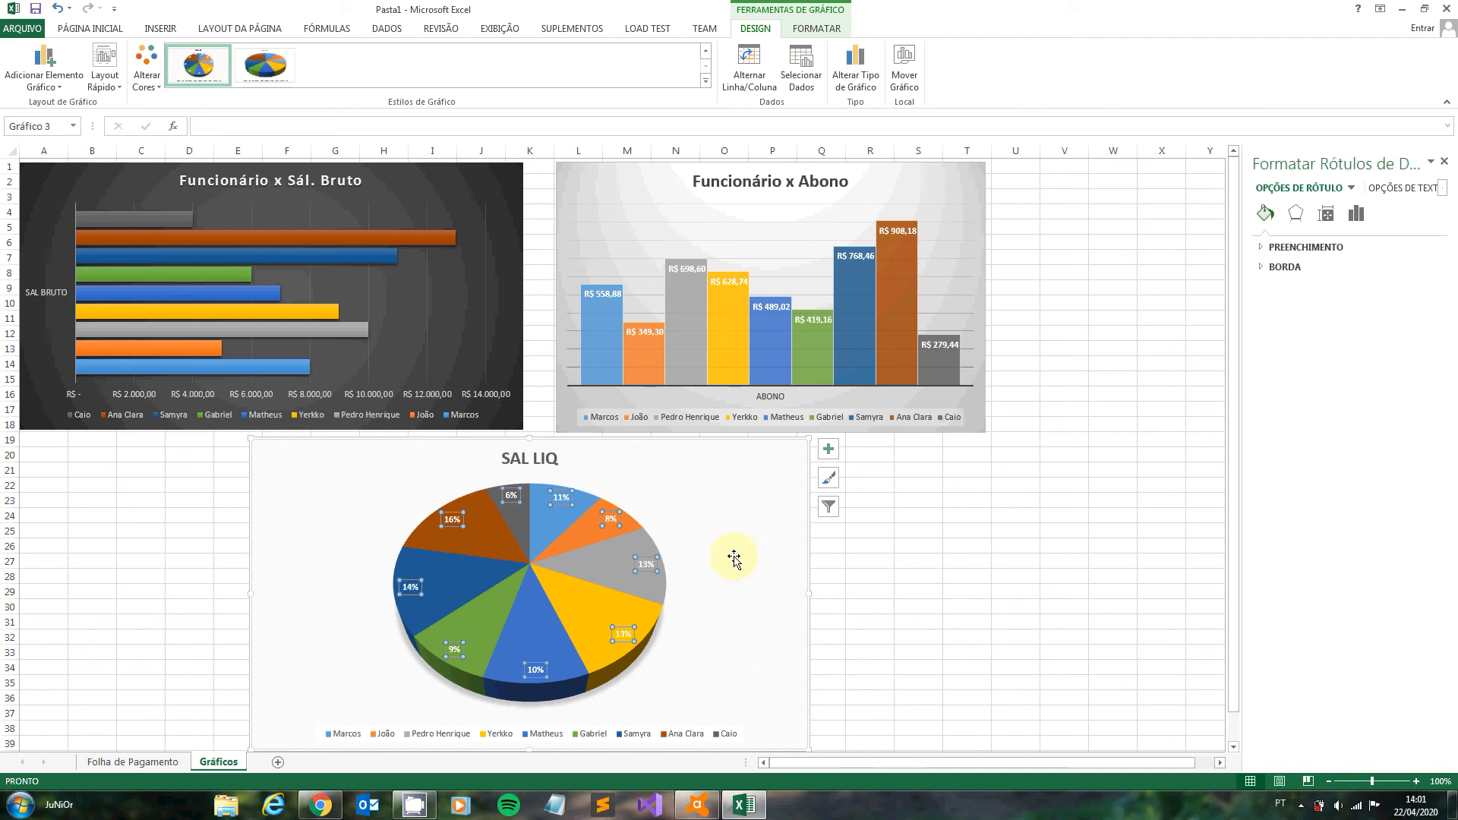
left_click(897, 589)
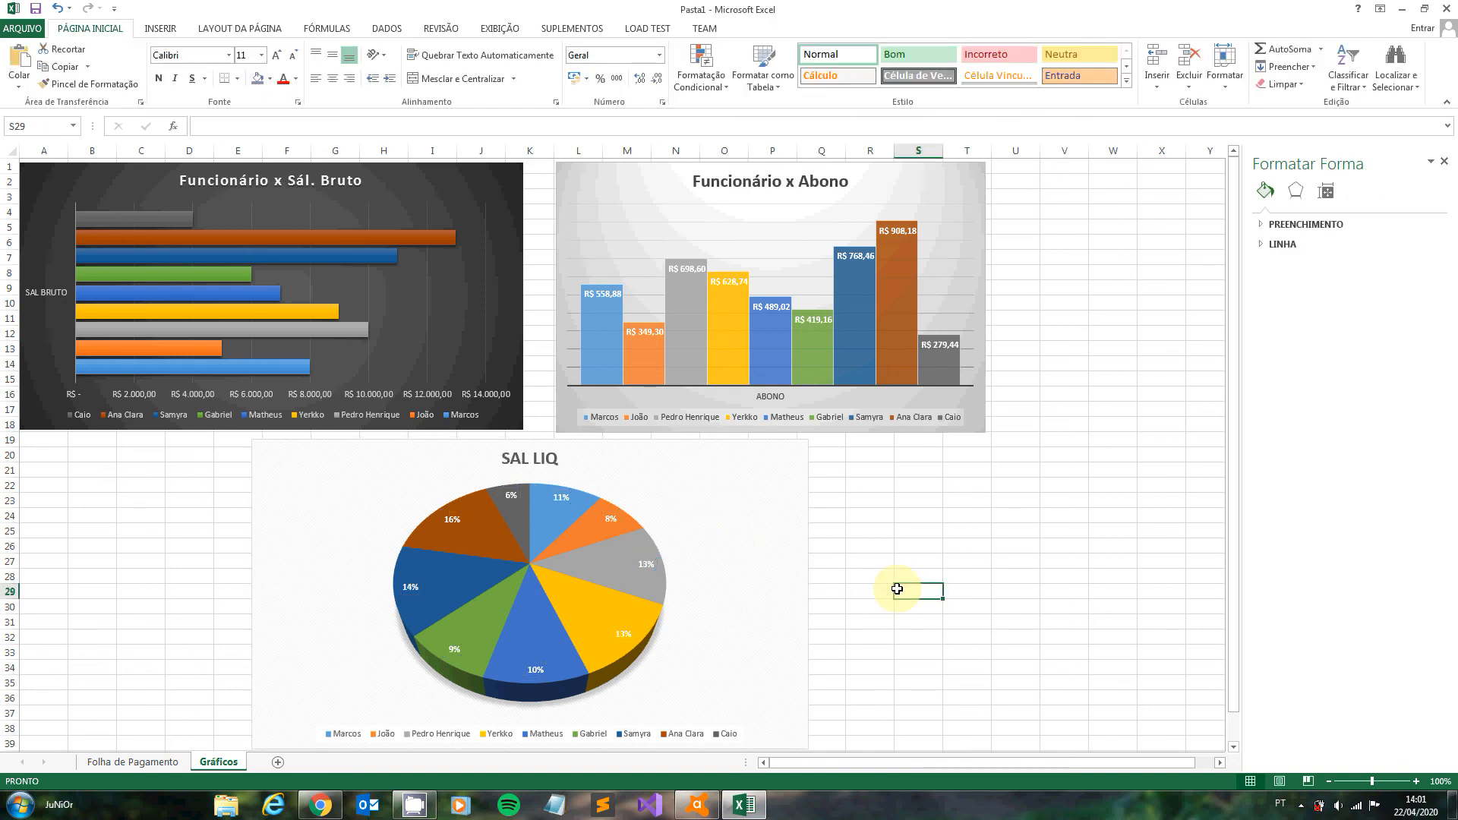